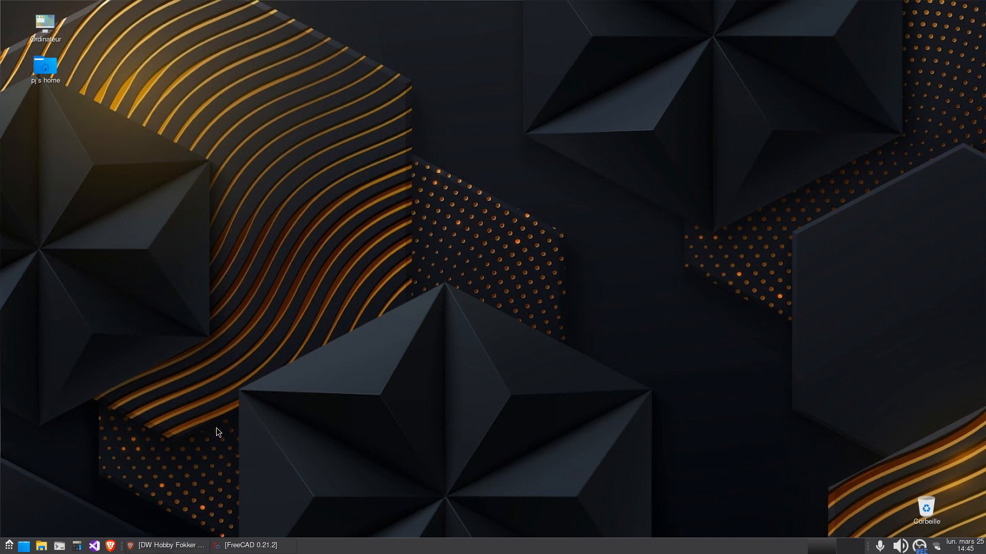
Switch to the Brave browser and view the enlarged photos of the DW Hobby J3 Piper Cub 1.2m kit
{"action": "left_click", "coordinate": [169, 545]}
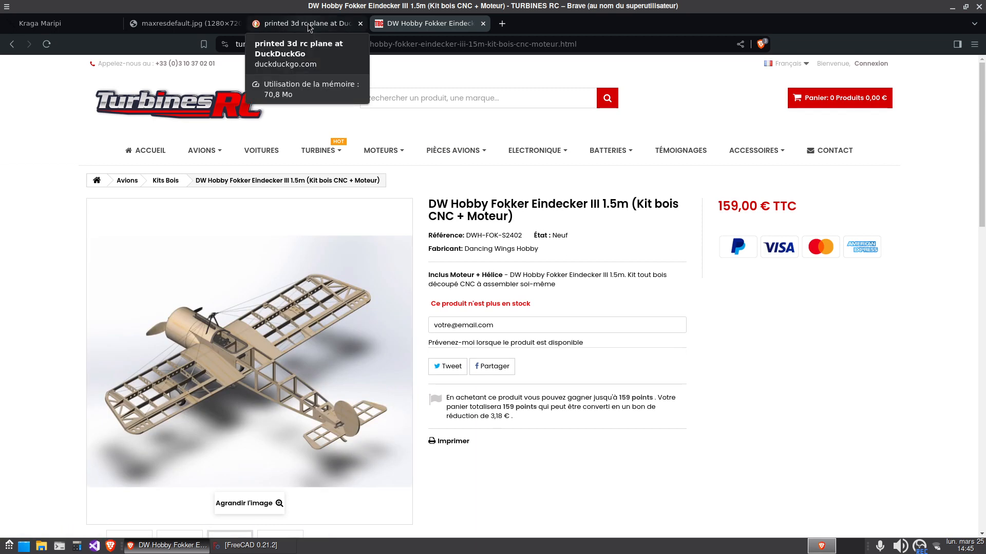
{"action": "mouse_move", "coordinate": [590, 206]}
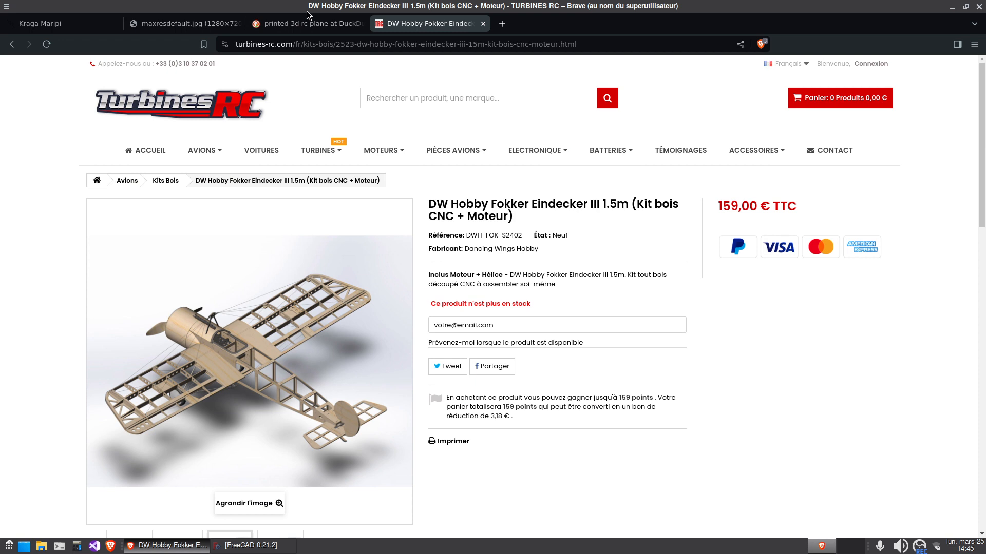
{"action": "left_click", "coordinate": [307, 27]}
{"action": "left_click", "coordinate": [429, 23]}
{"action": "key", "text": "alt+Left"}
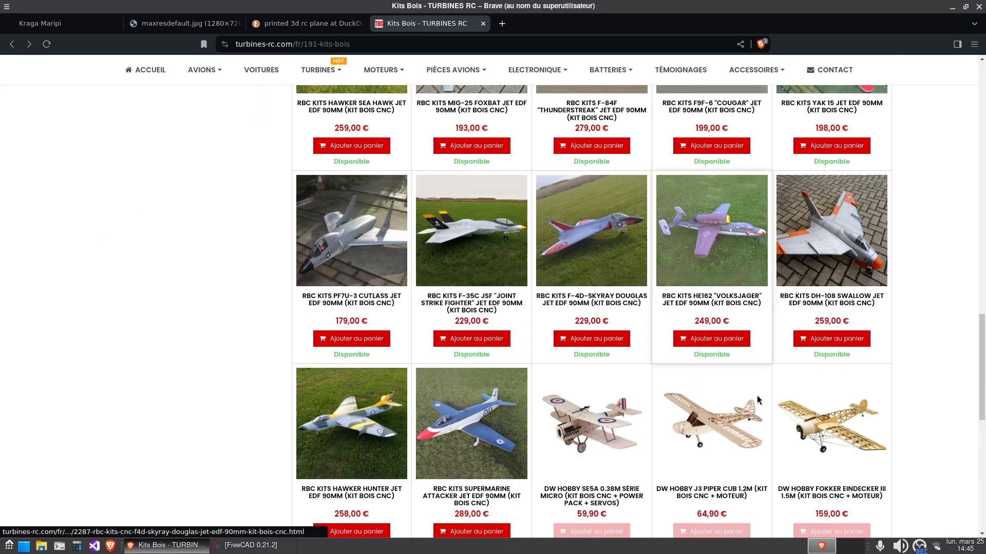
{"action": "left_click", "coordinate": [693, 443]}
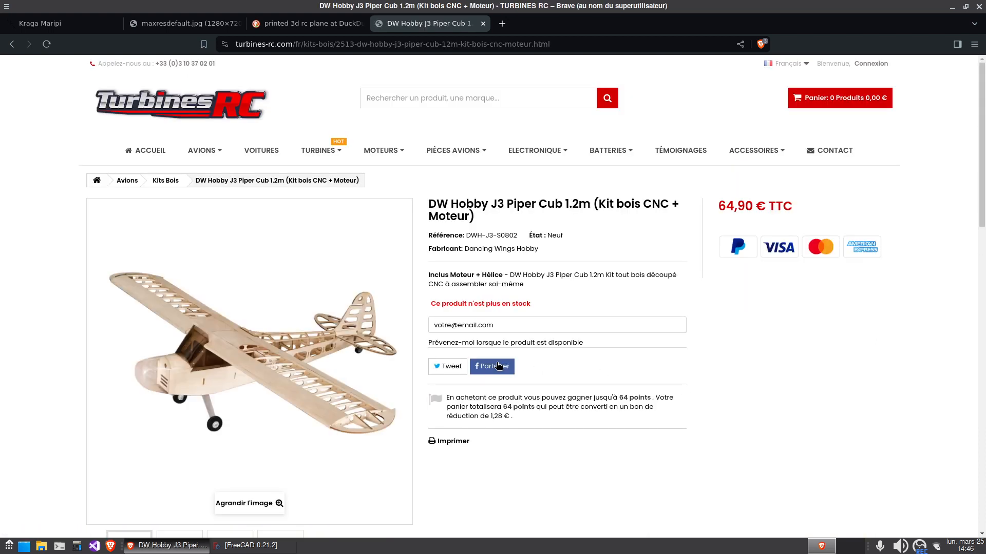
{"action": "left_click", "coordinate": [328, 421]}
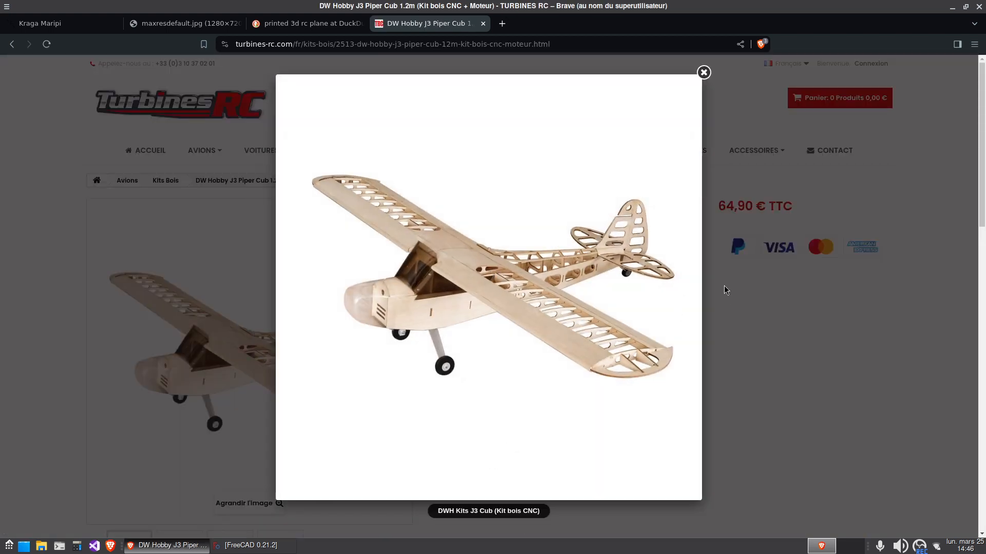
{"action": "left_click", "coordinate": [681, 288]}
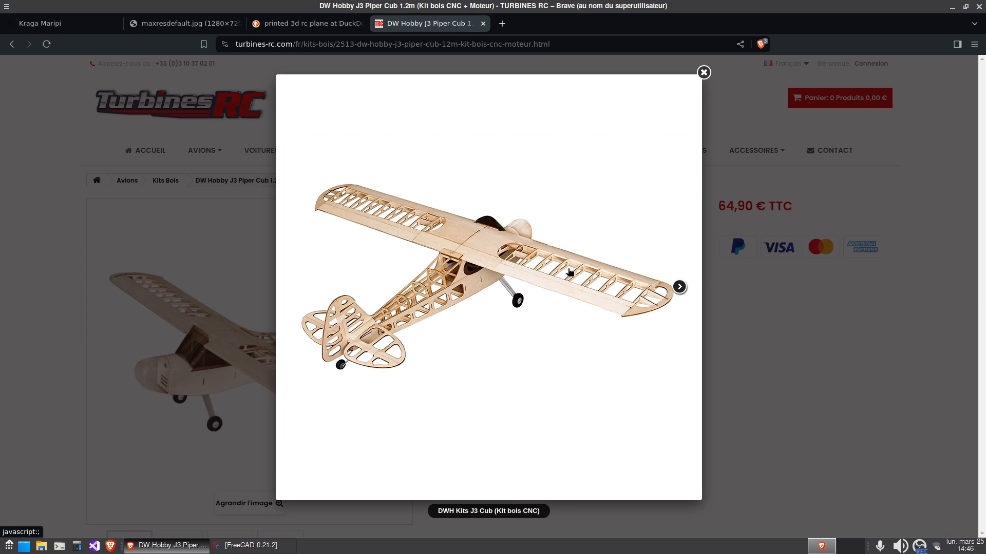
{"action": "left_click", "coordinate": [704, 73]}
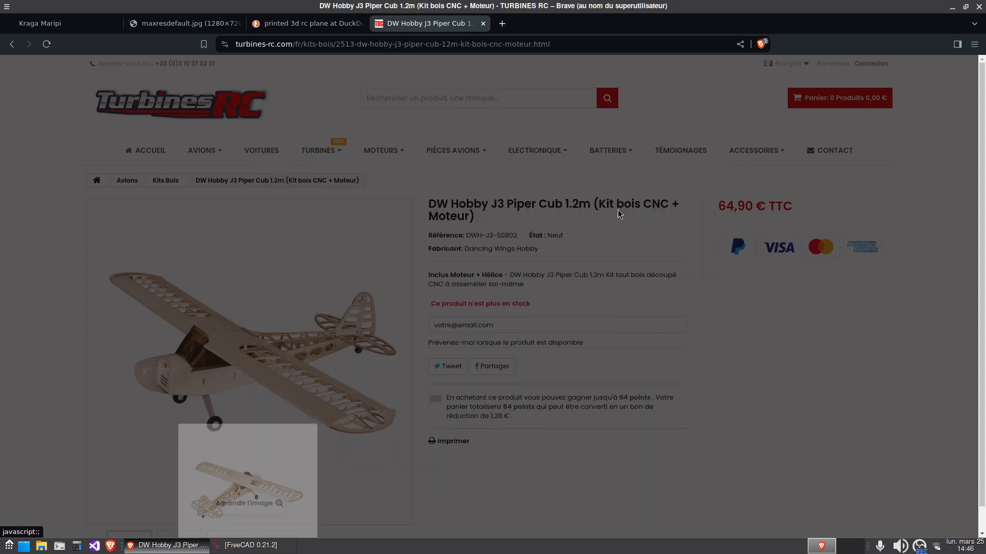
Open the DW Hobby Fokker Eindecker III 1.5m kit from the wooden kits list and view its enlarged photos
{"action": "key", "text": "alt+Left"}
{"action": "left_click", "coordinate": [854, 468]}
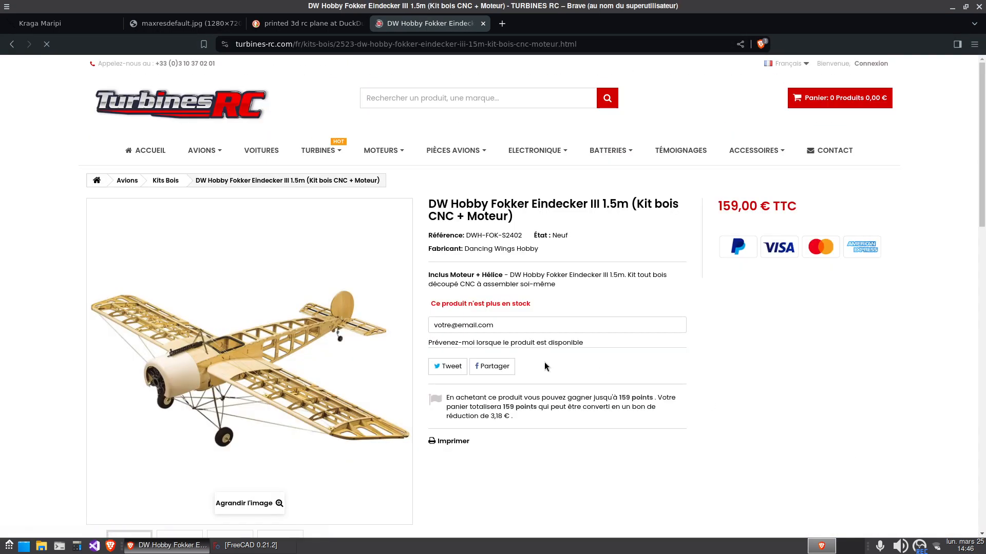
{"action": "left_click", "coordinate": [242, 383]}
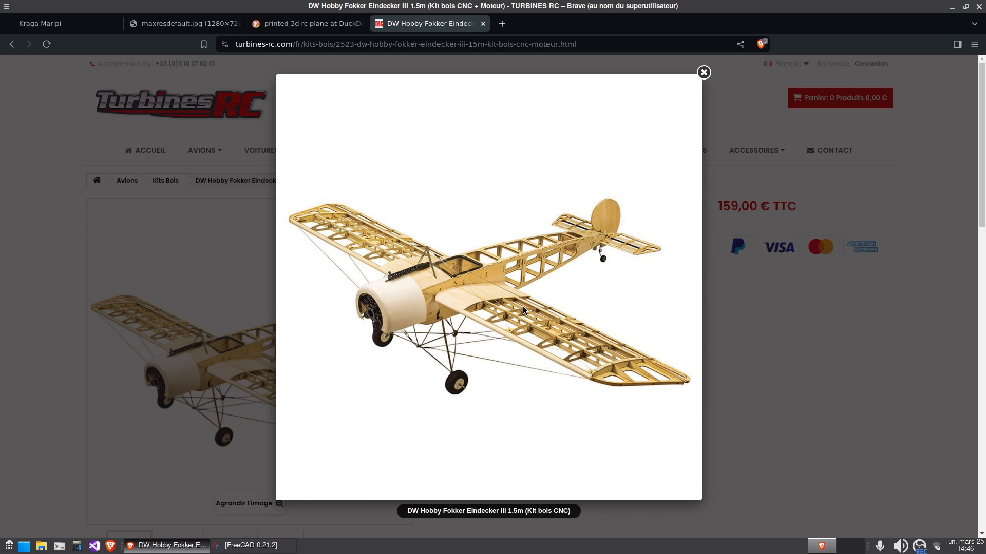
{"action": "left_click", "coordinate": [680, 286]}
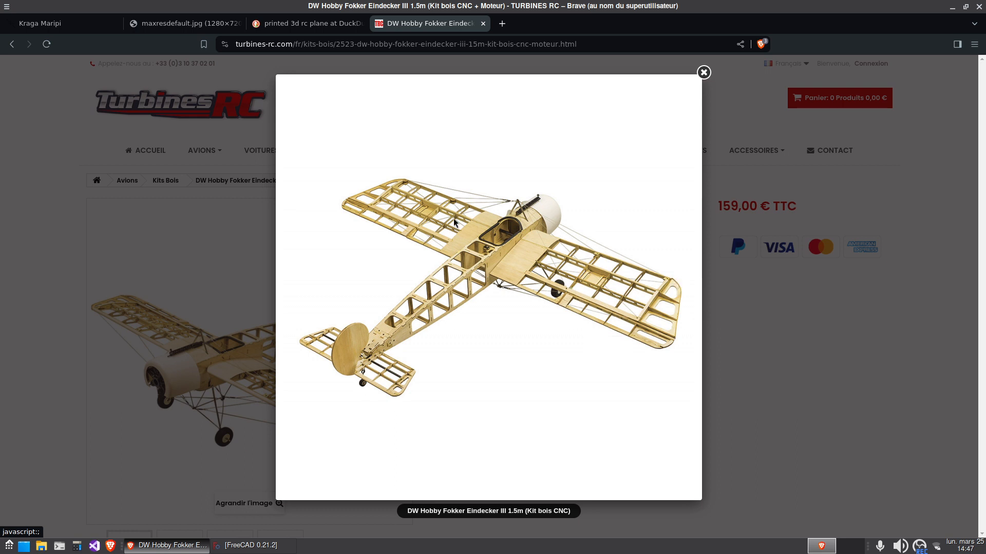
Preview the Huge P38 Design and Vortex-RC EPP planes in the "printed 3d rc plane" image results
{"action": "left_click", "coordinate": [303, 23]}
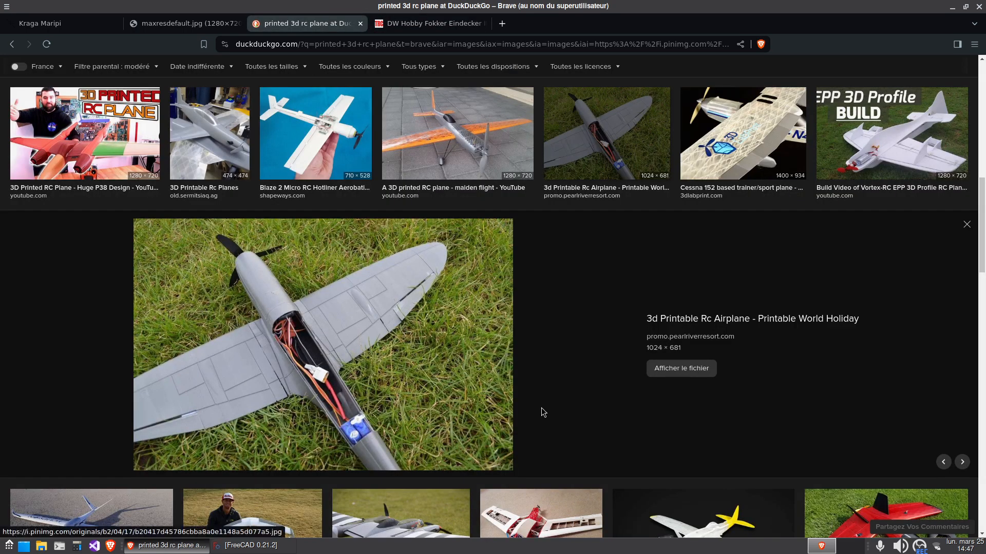
{"action": "scroll", "coordinate": [543, 411], "scroll_direction": "up", "scroll_amount": 3}
{"action": "scroll", "coordinate": [541, 413], "scroll_direction": "down", "scroll_amount": 3}
{"action": "left_click", "coordinate": [128, 154]}
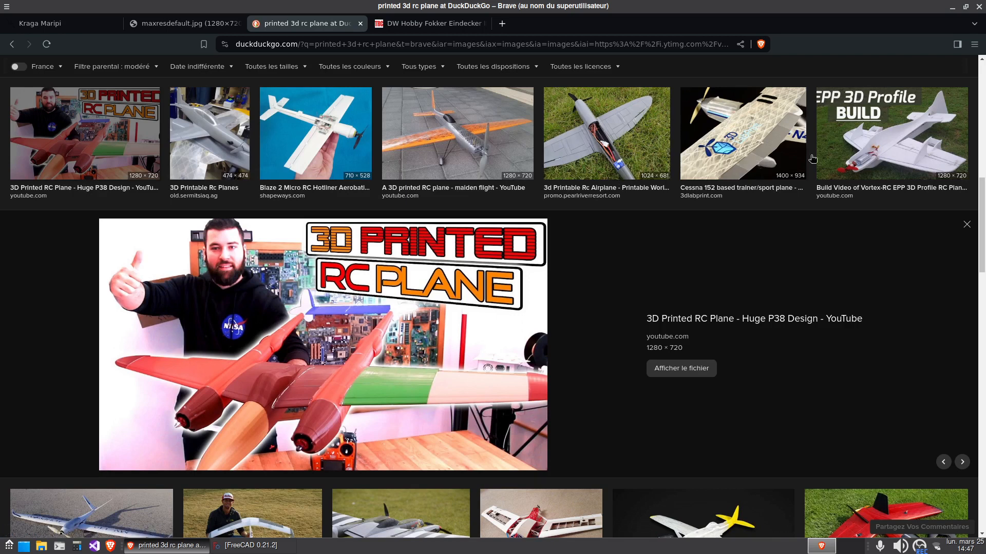
{"action": "left_click", "coordinate": [882, 156]}
Preview the red Hackaday 3D printed plane and the P51D RC plane kit in the image results
{"action": "scroll", "coordinate": [345, 407], "scroll_direction": "down", "scroll_amount": 3}
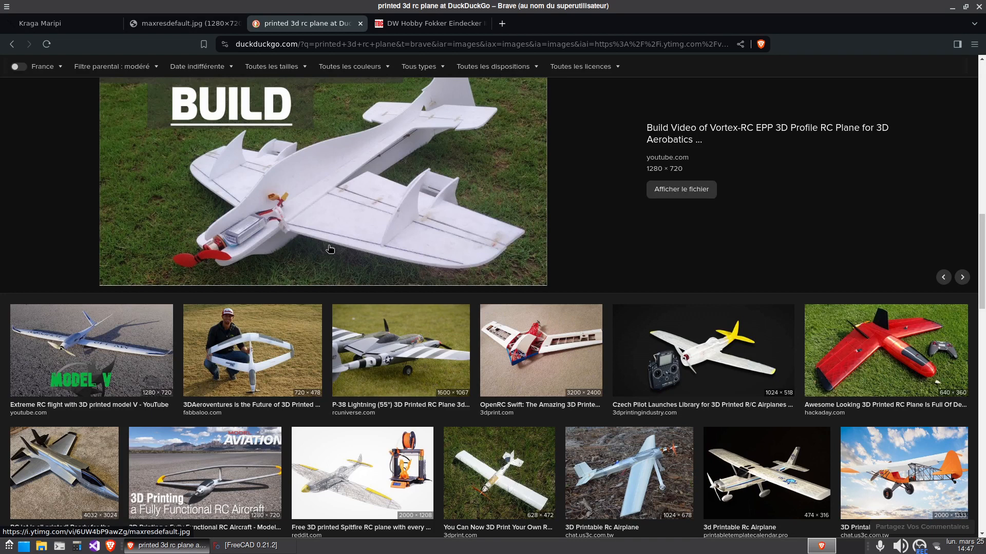
{"action": "scroll", "coordinate": [488, 282], "scroll_direction": "down", "scroll_amount": 1}
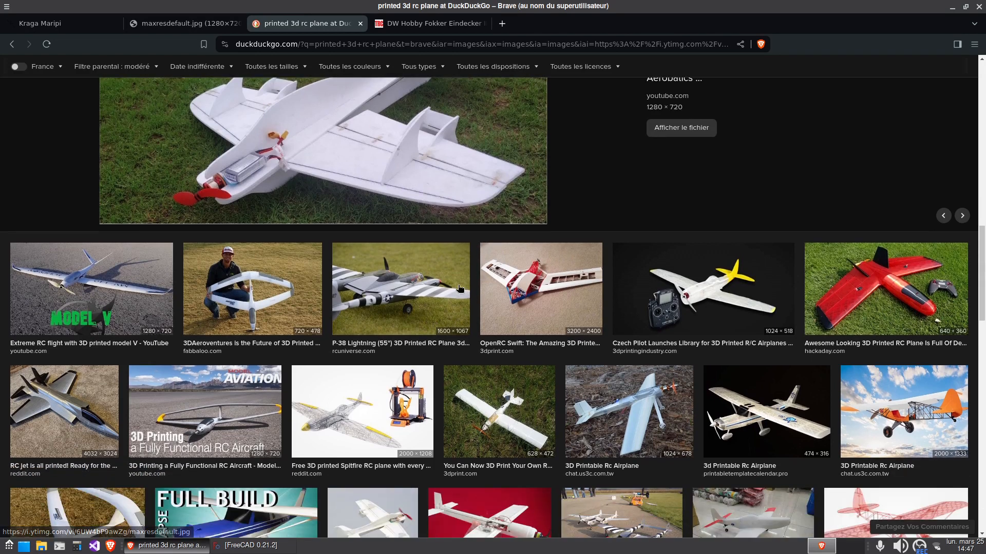
{"action": "left_click", "coordinate": [839, 293]}
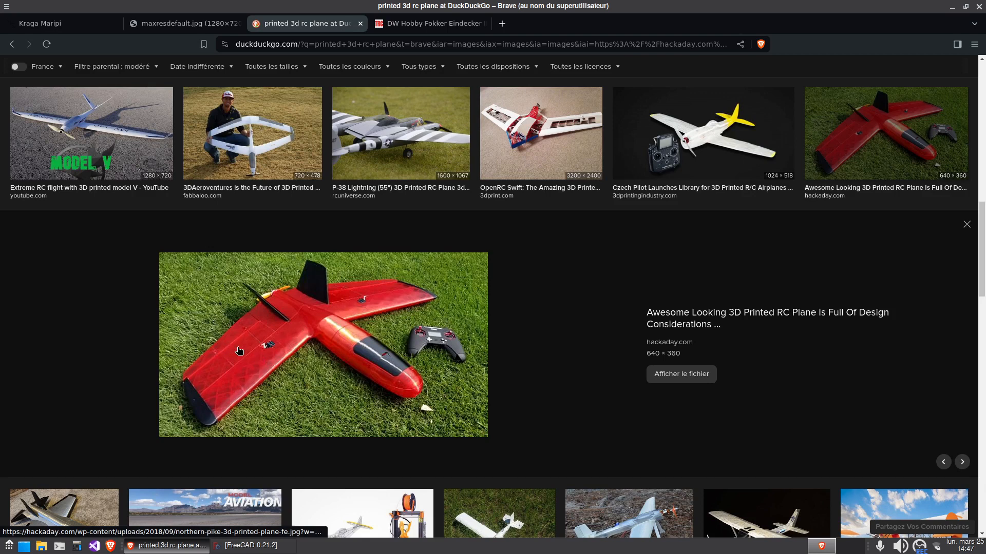
{"action": "scroll", "coordinate": [229, 349], "scroll_direction": "down", "scroll_amount": 5}
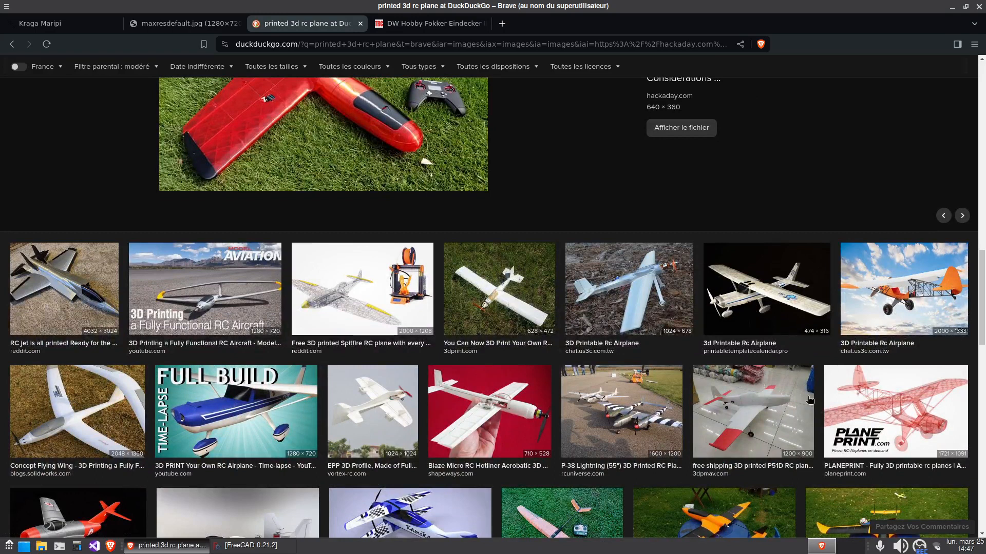
{"action": "left_click", "coordinate": [770, 429]}
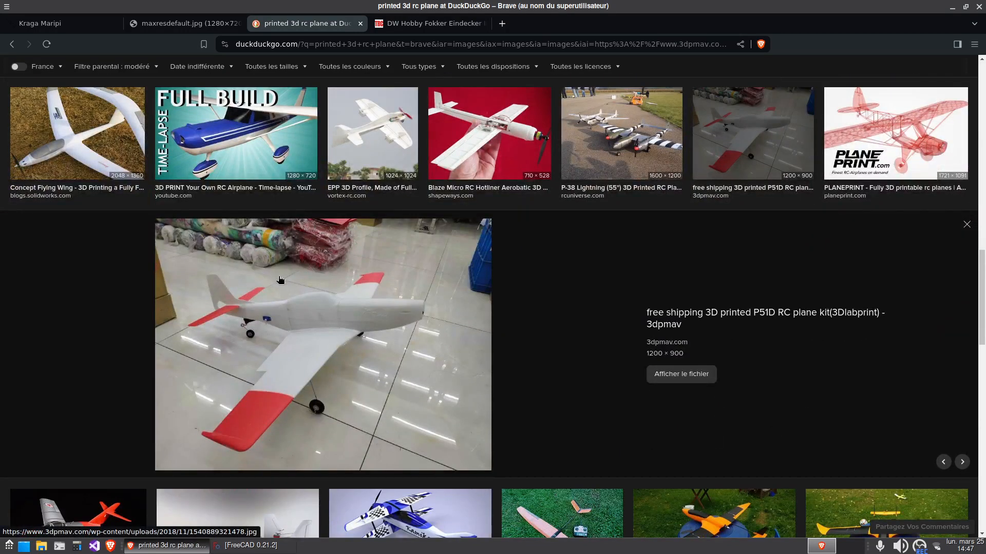
Preview the Eclipson free 3D printed RC plane further down the image results
{"action": "scroll", "coordinate": [379, 303], "scroll_direction": "down", "scroll_amount": 3}
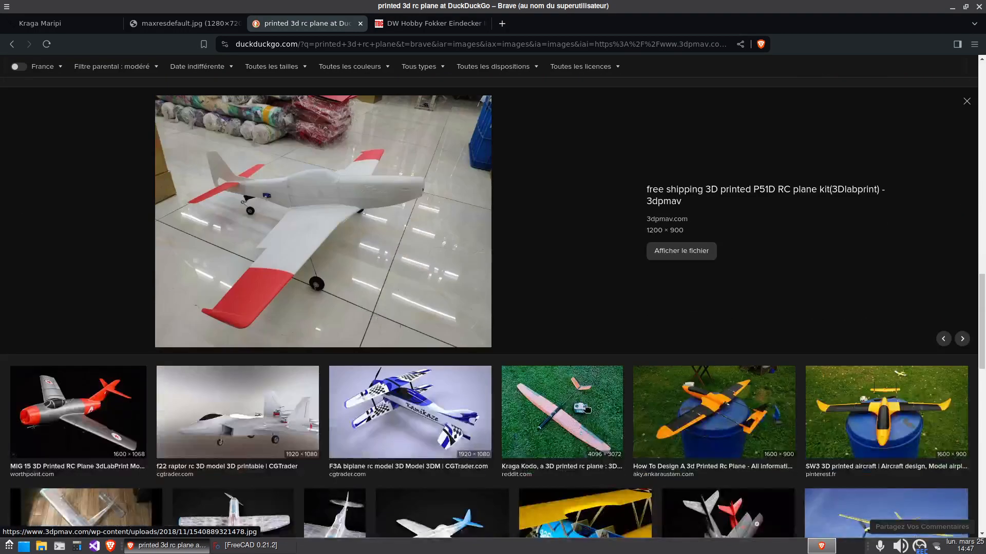
{"action": "scroll", "coordinate": [180, 398], "scroll_direction": "down", "scroll_amount": 3}
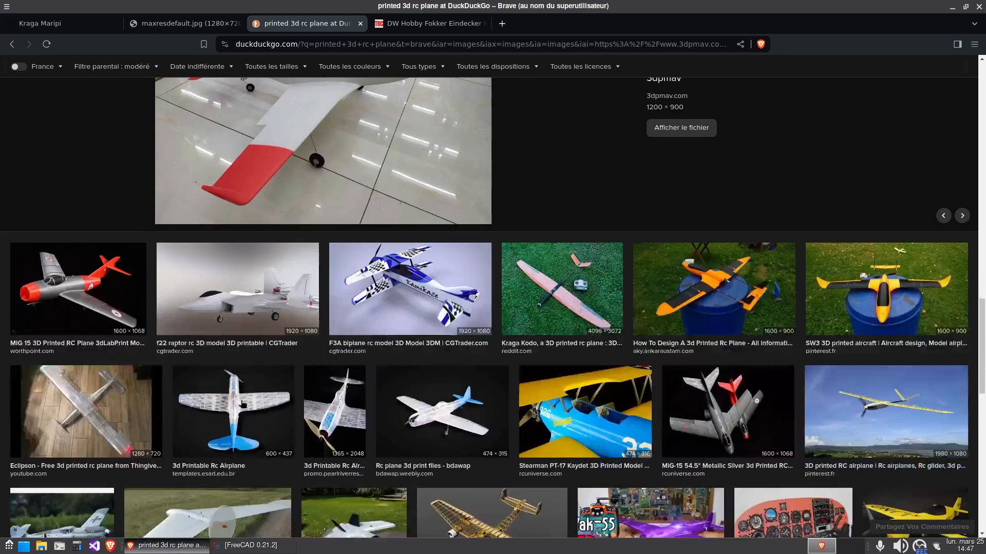
{"action": "left_click", "coordinate": [64, 440]}
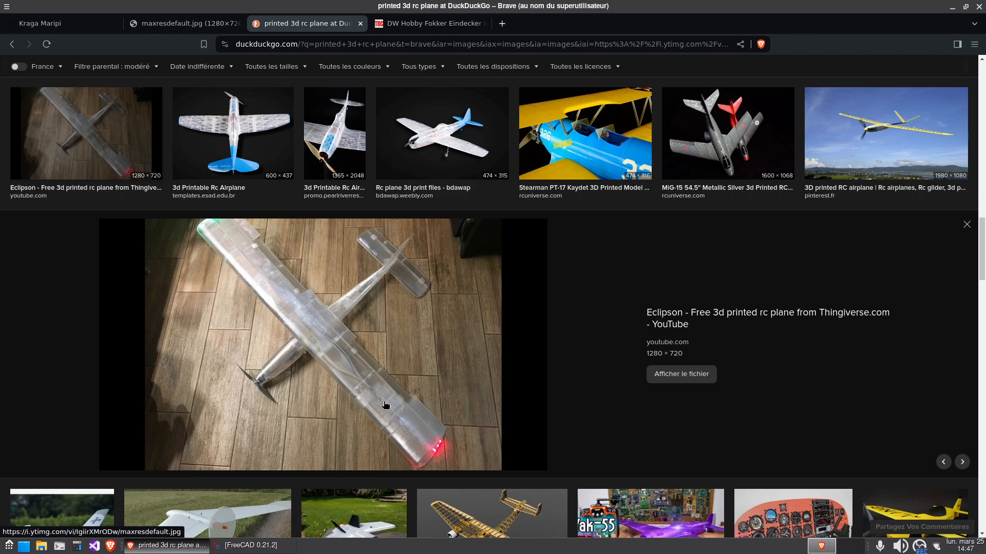
{"action": "scroll", "coordinate": [373, 401], "scroll_direction": "down", "scroll_amount": 4}
{"action": "scroll", "coordinate": [471, 364], "scroll_direction": "up", "scroll_amount": 9}
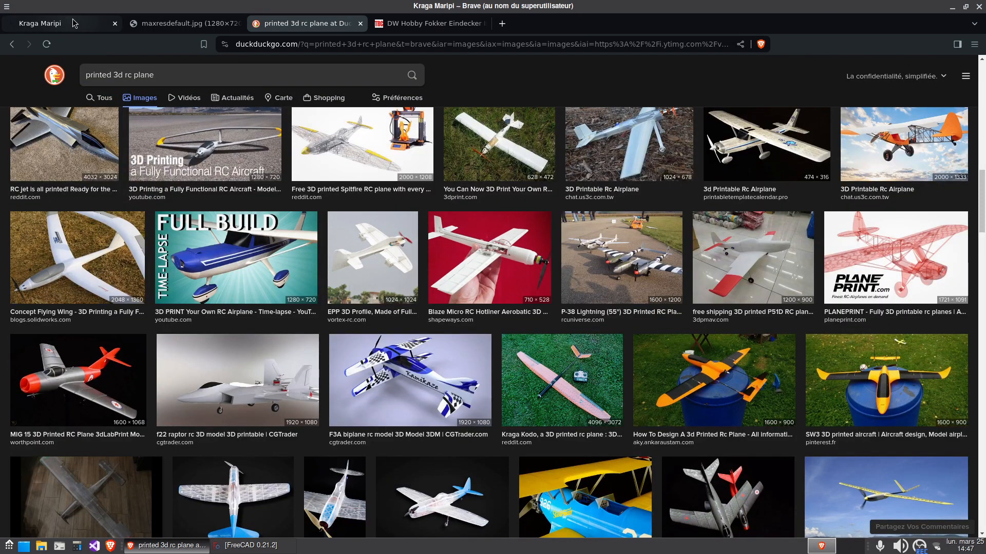
Examine the lattice structure of the Kraga Maripi in its website gallery and in the maxresdefault.jpg photo
{"action": "left_click", "coordinate": [74, 23]}
{"action": "scroll", "coordinate": [115, 334], "scroll_direction": "down", "scroll_amount": 3}
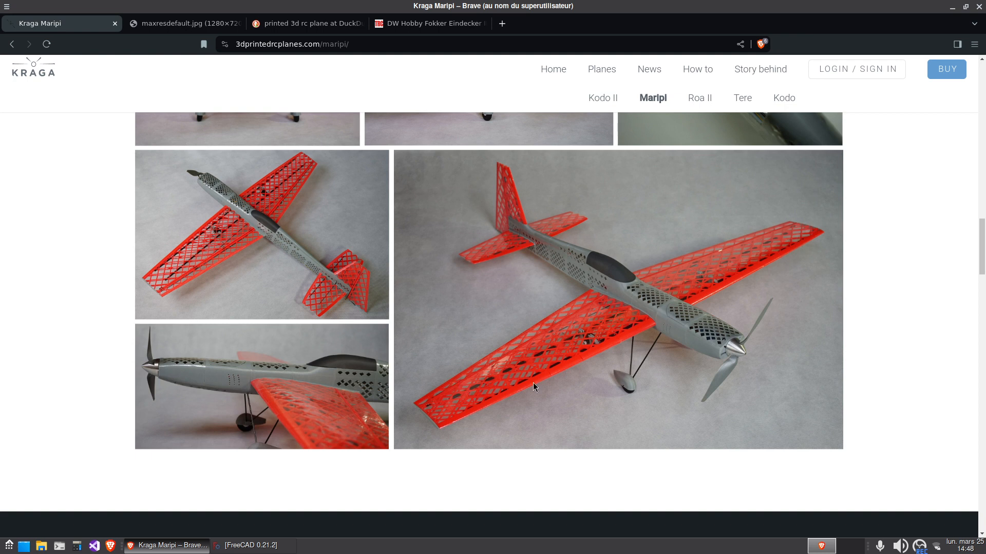
{"action": "left_click", "coordinate": [181, 24]}
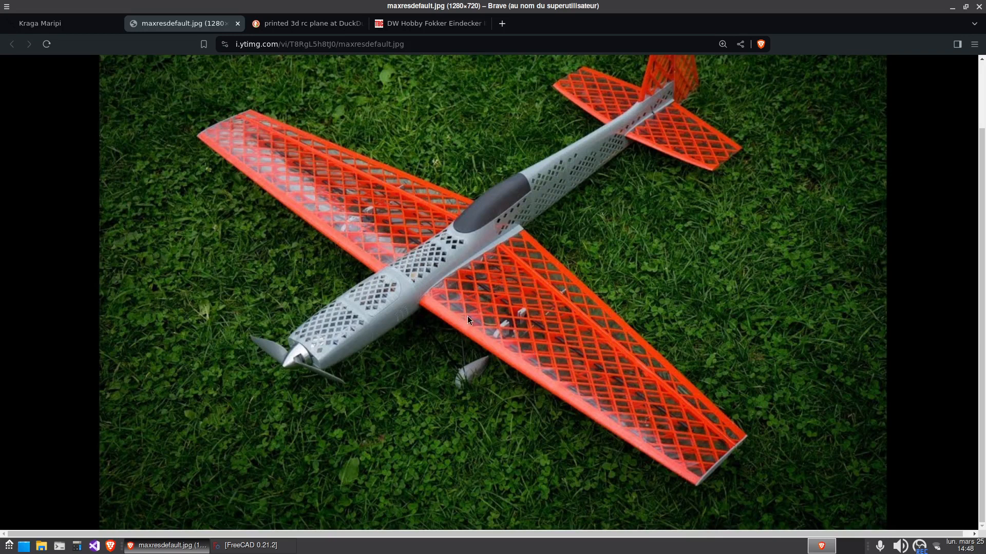
{"action": "left_click", "coordinate": [426, 25]}
{"action": "left_click", "coordinate": [206, 21]}
Look back through the printed RC plane image results and compare the Fokker's wooden frame with the Maripi's lattice structure
{"action": "left_click", "coordinate": [298, 23]}
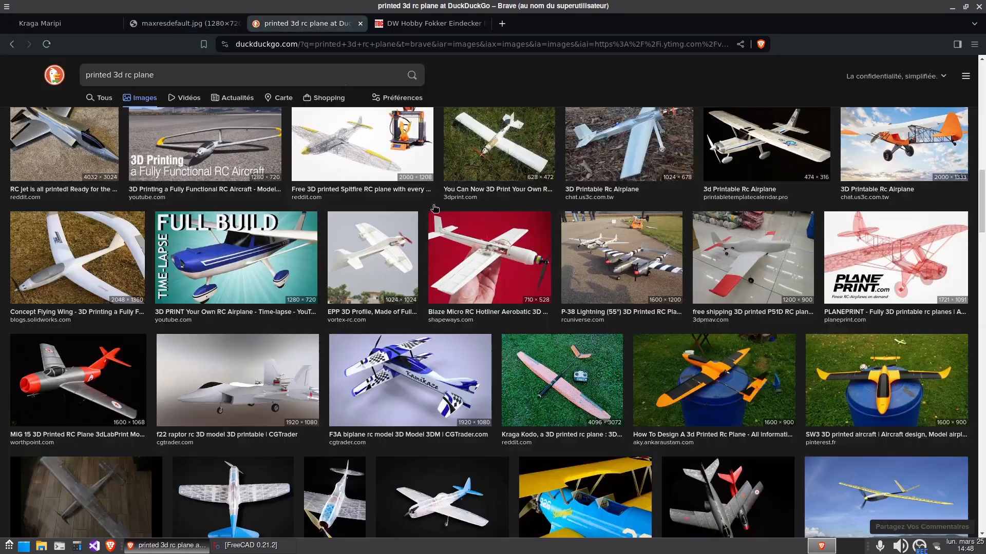
{"action": "scroll", "coordinate": [472, 331], "scroll_direction": "down", "scroll_amount": 6}
{"action": "scroll", "coordinate": [472, 331], "scroll_direction": "up", "scroll_amount": 1}
{"action": "scroll", "coordinate": [472, 331], "scroll_direction": "up", "scroll_amount": 10}
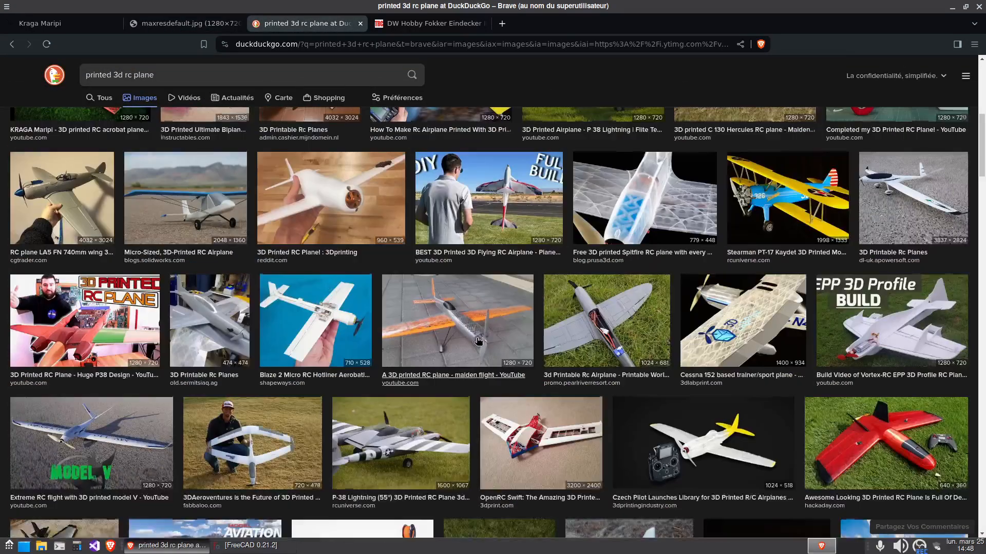
{"action": "scroll", "coordinate": [477, 342], "scroll_direction": "up", "scroll_amount": 4}
{"action": "scroll", "coordinate": [486, 351], "scroll_direction": "up", "scroll_amount": 3}
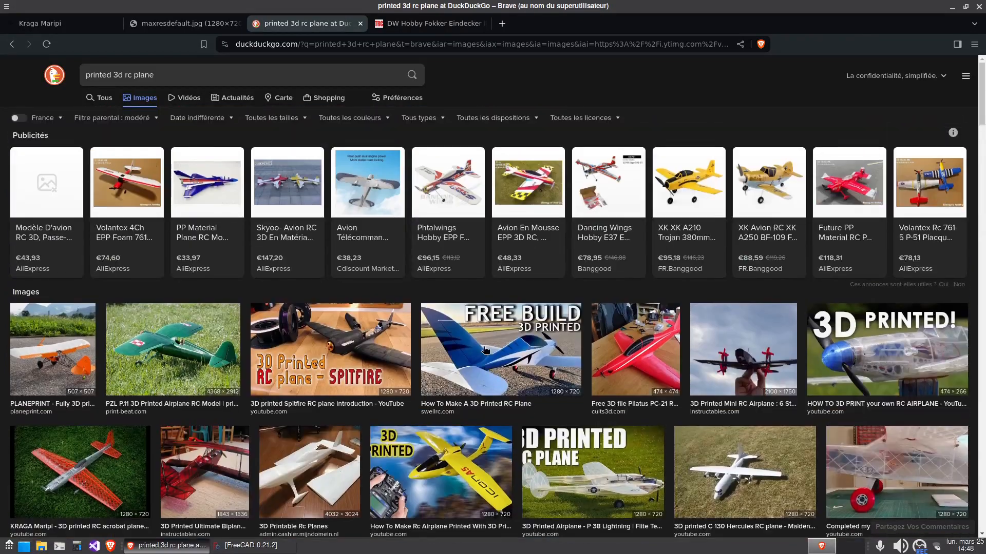
{"action": "left_click", "coordinate": [432, 23]}
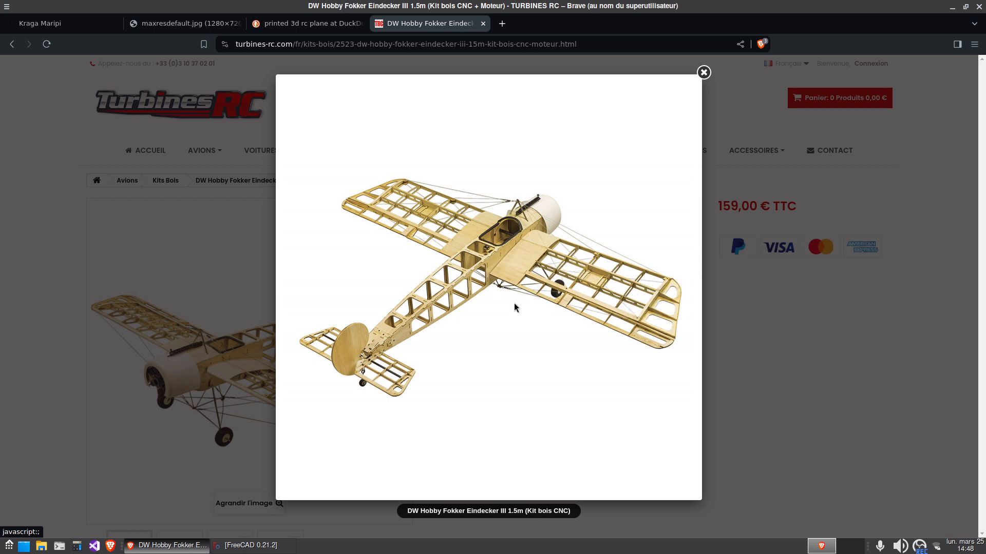
{"action": "left_click", "coordinate": [195, 24]}
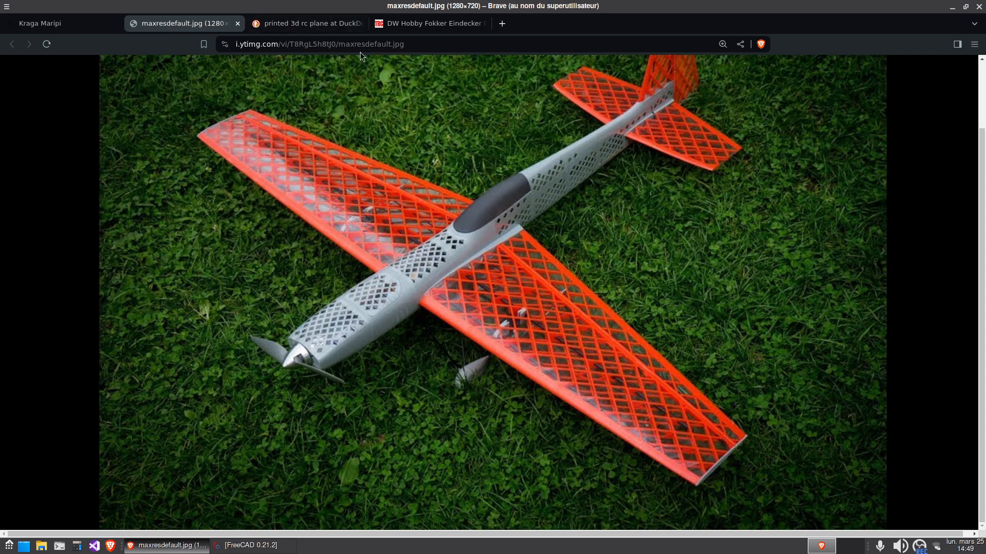
Preview the RC Groups Polikarpov I-185 framework model and the QTRAINER 3D Labprint plane in the image results
{"action": "left_click", "coordinate": [298, 21]}
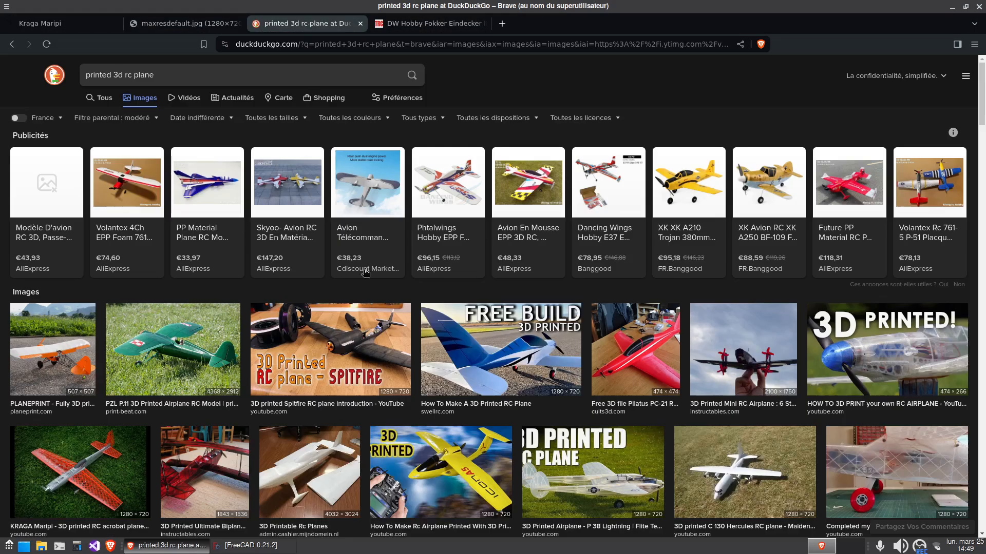
{"action": "scroll", "coordinate": [366, 273], "scroll_direction": "down", "scroll_amount": 15}
{"action": "scroll", "coordinate": [470, 406], "scroll_direction": "down", "scroll_amount": 5}
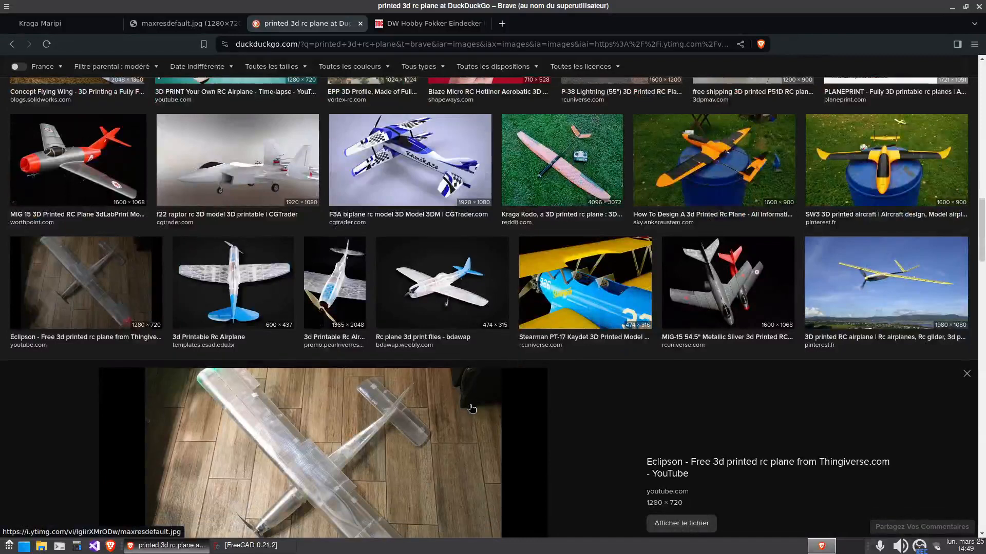
{"action": "scroll", "coordinate": [471, 409], "scroll_direction": "down", "scroll_amount": 8}
{"action": "left_click", "coordinate": [473, 215]}
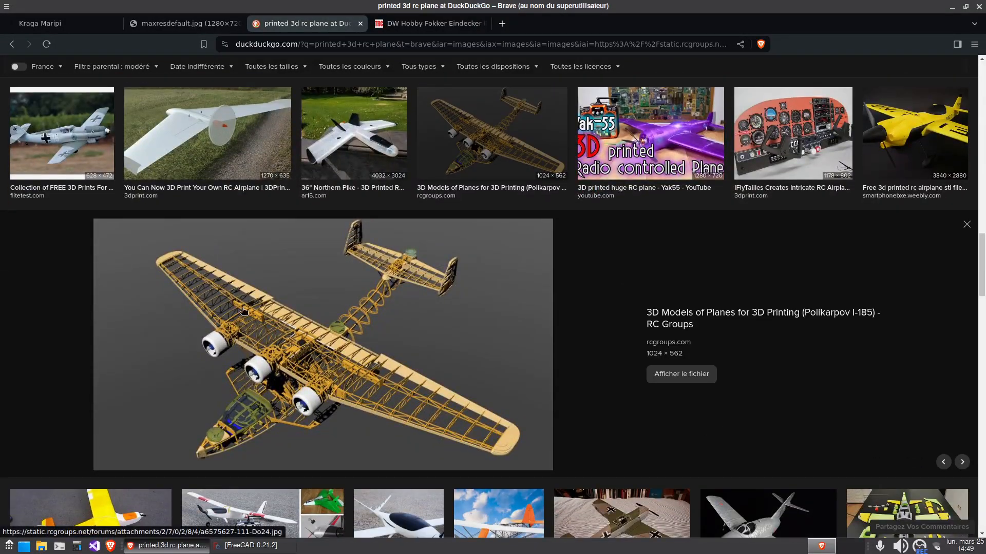
{"action": "scroll", "coordinate": [484, 401], "scroll_direction": "down", "scroll_amount": 5}
{"action": "left_click", "coordinate": [128, 374]}
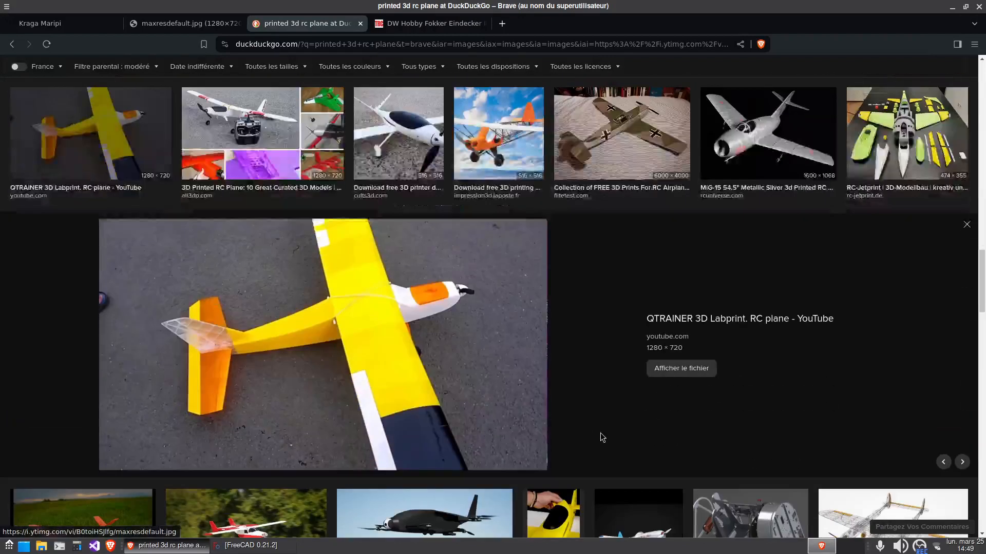
Close the browser and, in FreeCAD, create a new document containing a part
{"action": "left_click", "coordinate": [43, 25]}
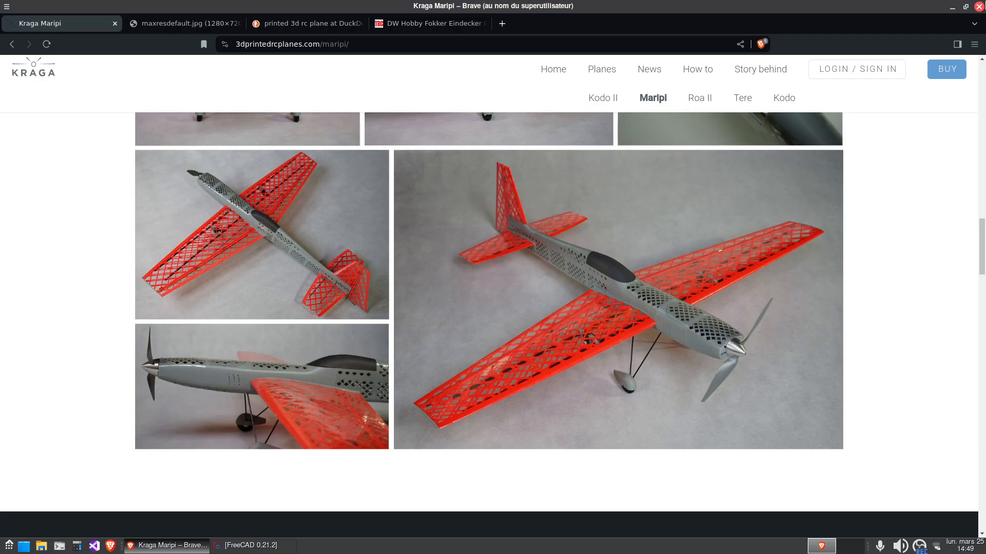
{"action": "left_click", "coordinate": [978, 6]}
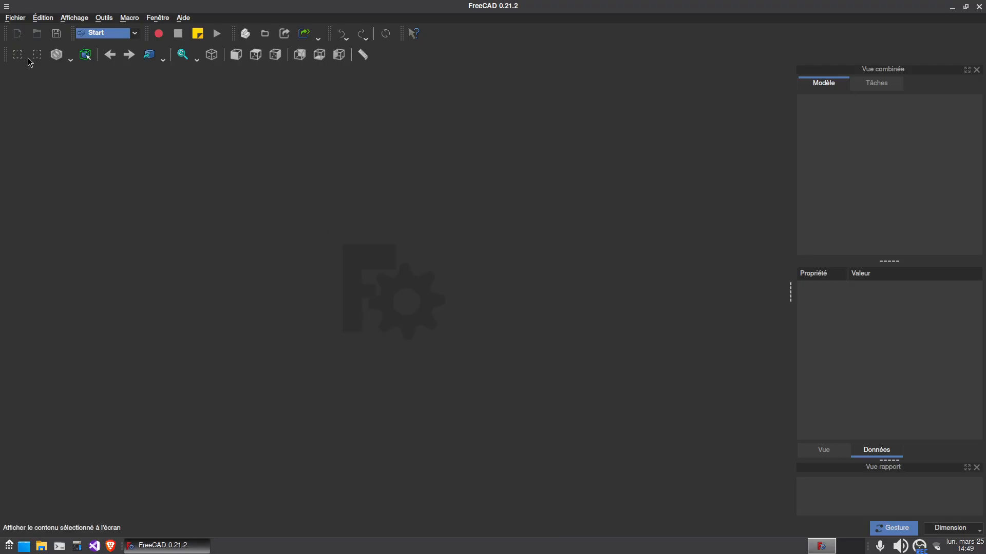
{"action": "left_click", "coordinate": [17, 33]}
{"action": "left_click", "coordinate": [245, 34]}
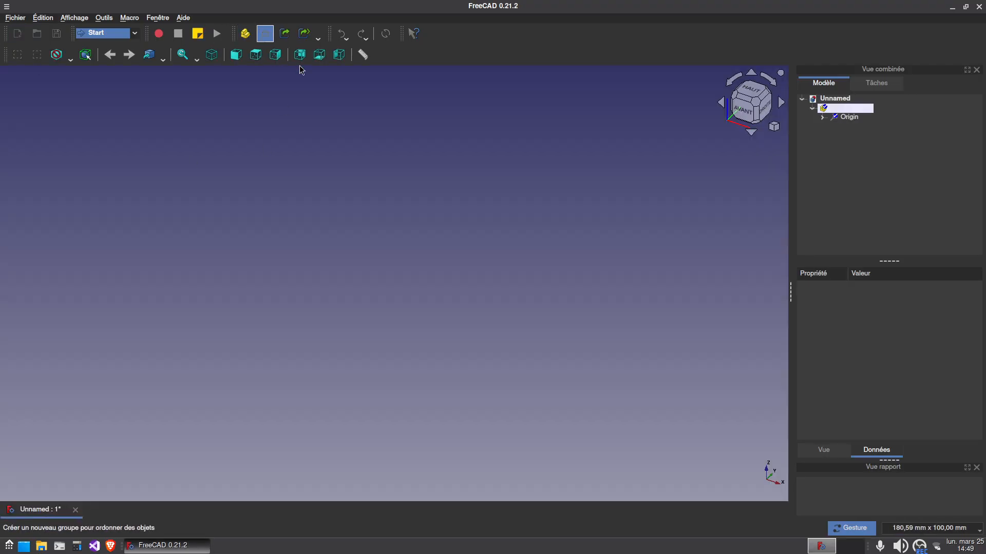
Switch to the Part Design workbench and create a new sketch on the XY plane in a body of the part
{"action": "left_click", "coordinate": [108, 33]}
{"action": "left_click", "coordinate": [109, 34]}
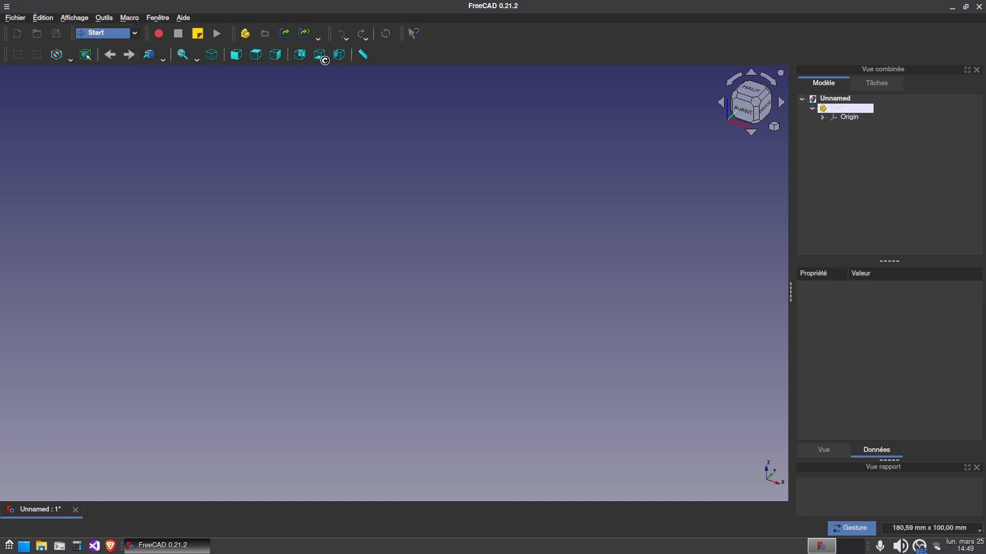
{"action": "left_click", "coordinate": [361, 34]}
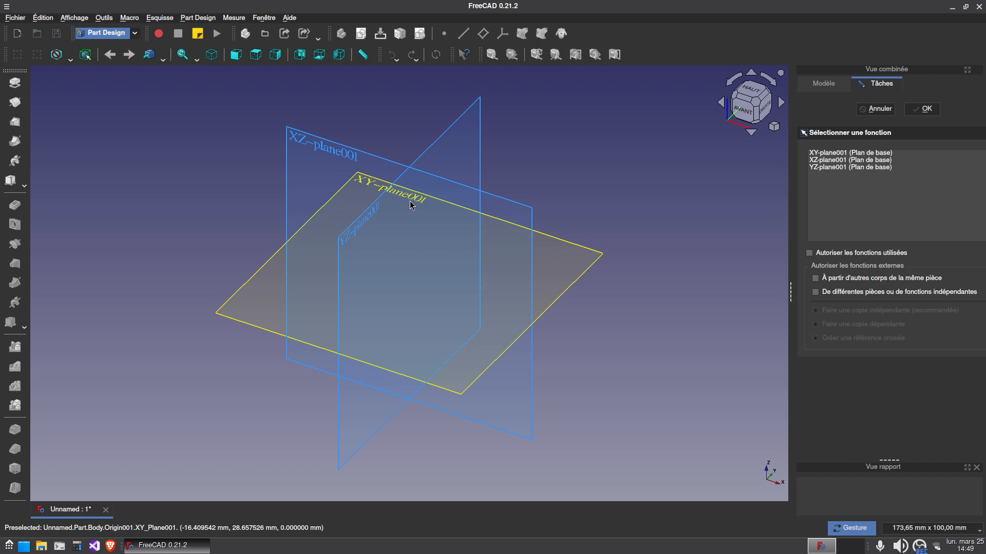
{"action": "left_click", "coordinate": [480, 293]}
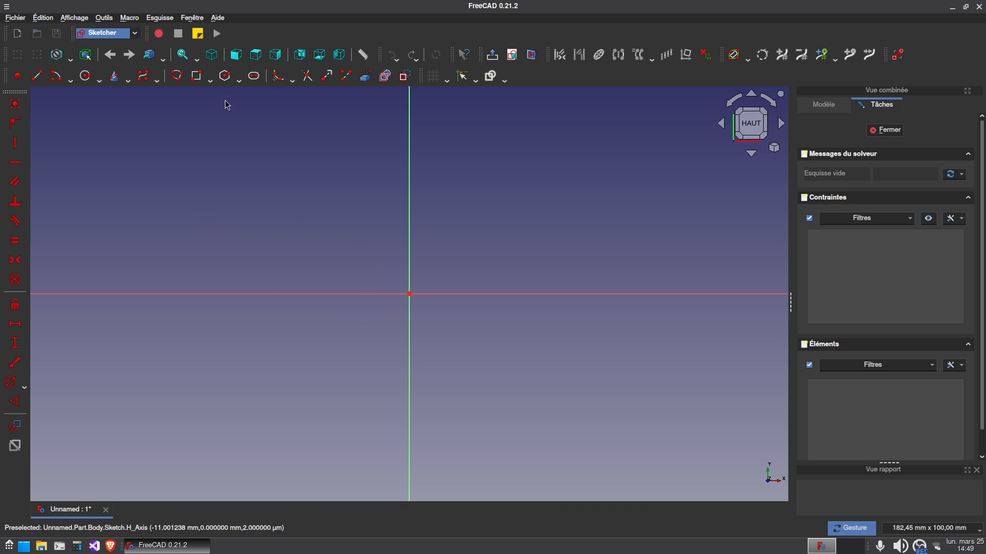
Draw a closed diamond polyline around the origin with its corners on the axes, about 58 mm tall and 35 mm wide
{"action": "left_click", "coordinate": [176, 76]}
{"action": "left_click", "coordinate": [410, 187]}
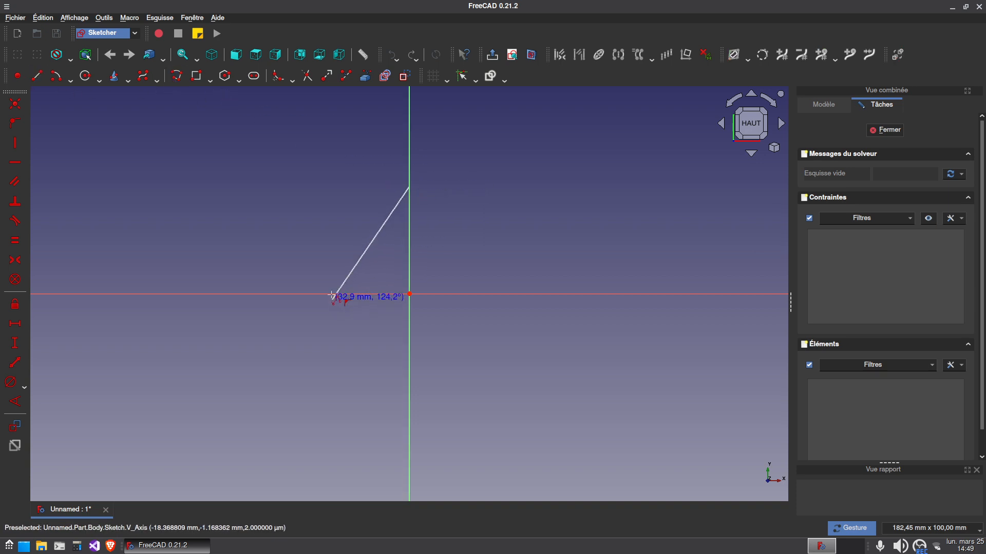
{"action": "left_click", "coordinate": [333, 294]}
{"action": "left_click", "coordinate": [409, 417]}
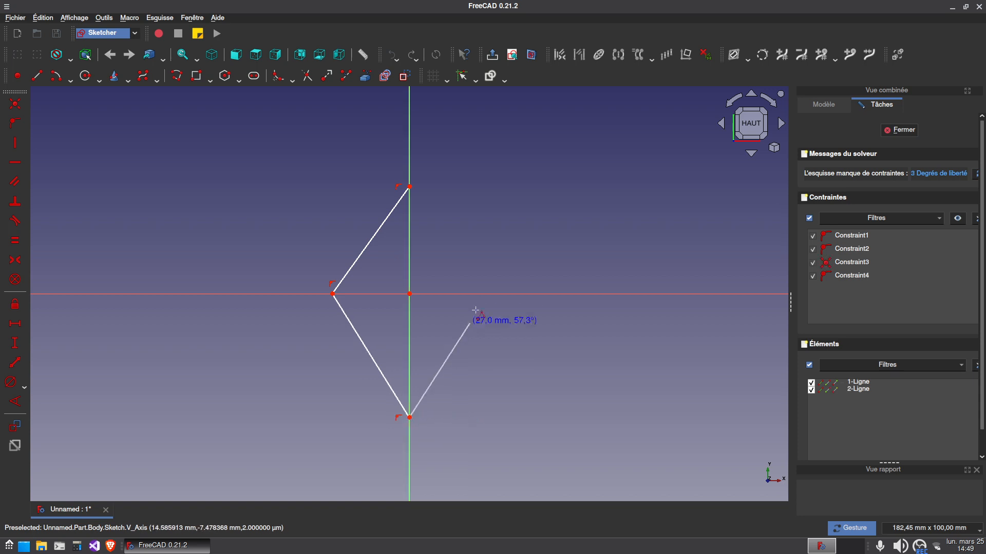
{"action": "left_click", "coordinate": [478, 293]}
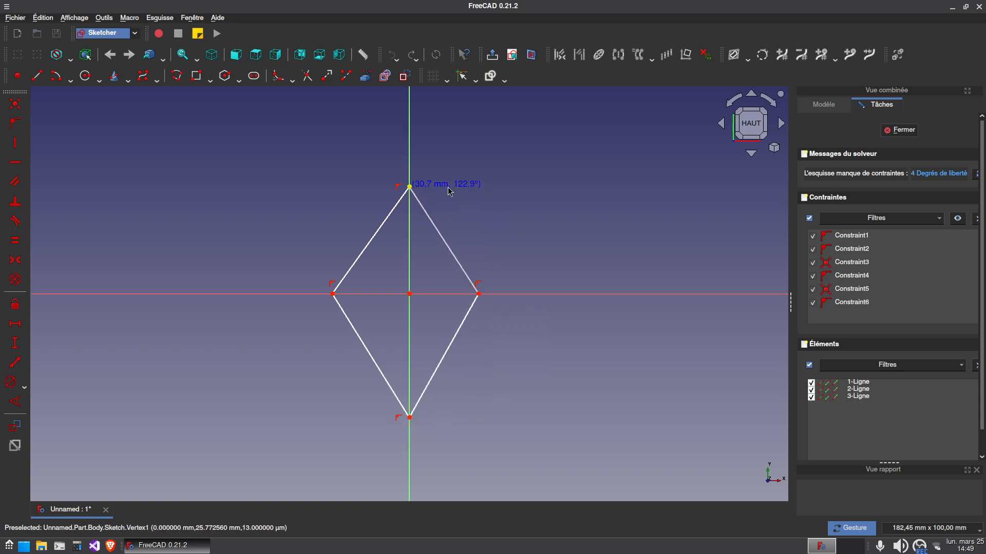
{"action": "left_click", "coordinate": [409, 187]}
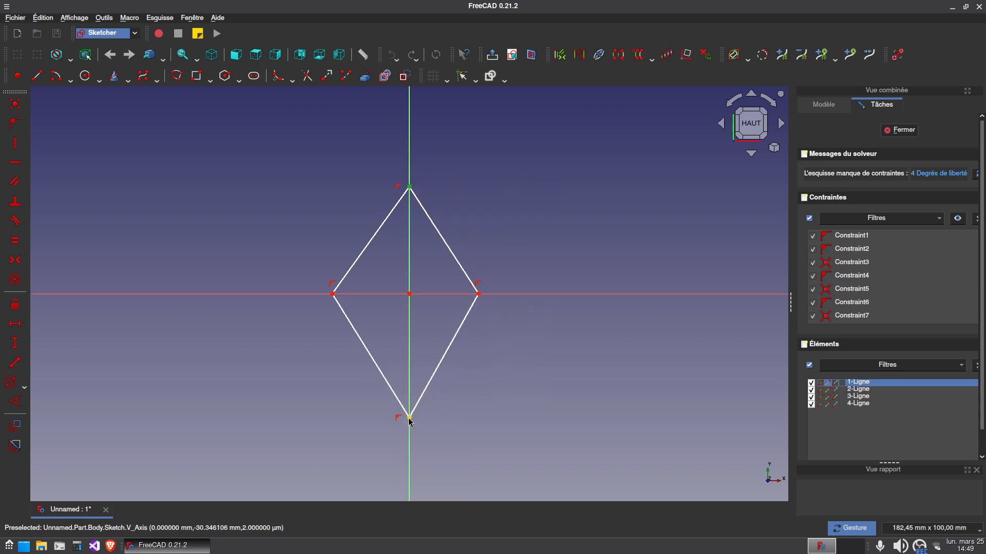
Constrain the diamond's upper and lower corners symmetric about the horizontal axis and its side corners symmetric about the vertical axis
{"action": "left_click", "coordinate": [409, 417]}
{"action": "left_click", "coordinate": [434, 294]}
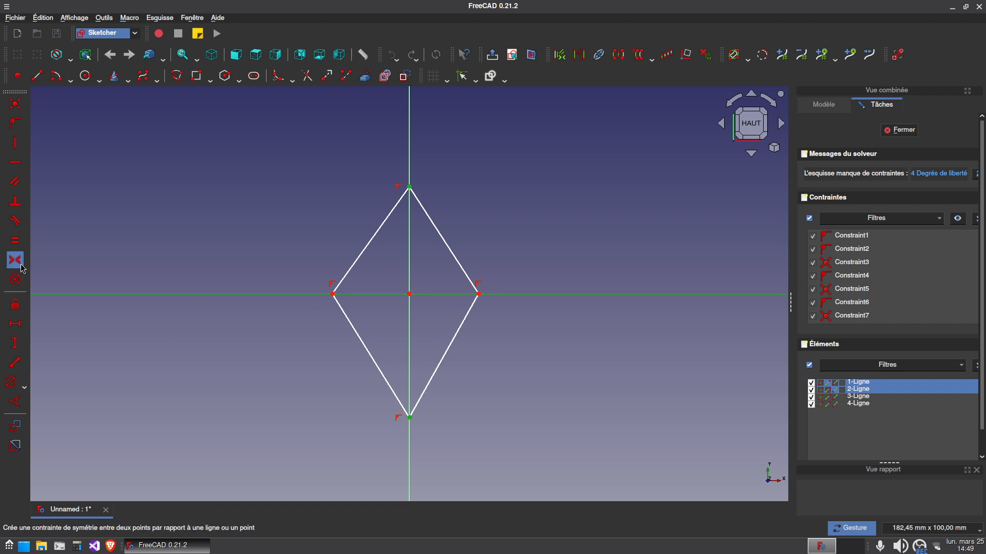
{"action": "left_click", "coordinate": [21, 265]}
{"action": "left_click", "coordinate": [333, 294]}
{"action": "left_click", "coordinate": [410, 322]}
{"action": "left_click", "coordinate": [478, 294]}
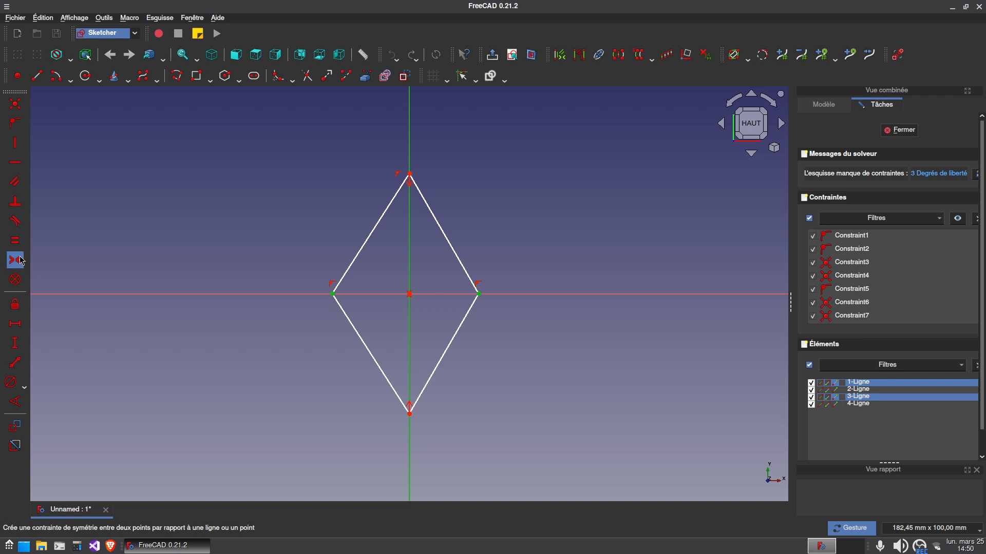
{"action": "left_click", "coordinate": [21, 261]}
Constrain the vertical distance between the diamond's upper and lower corners to 40 mm and place the dimension outside the profile
{"action": "left_click", "coordinate": [410, 174]}
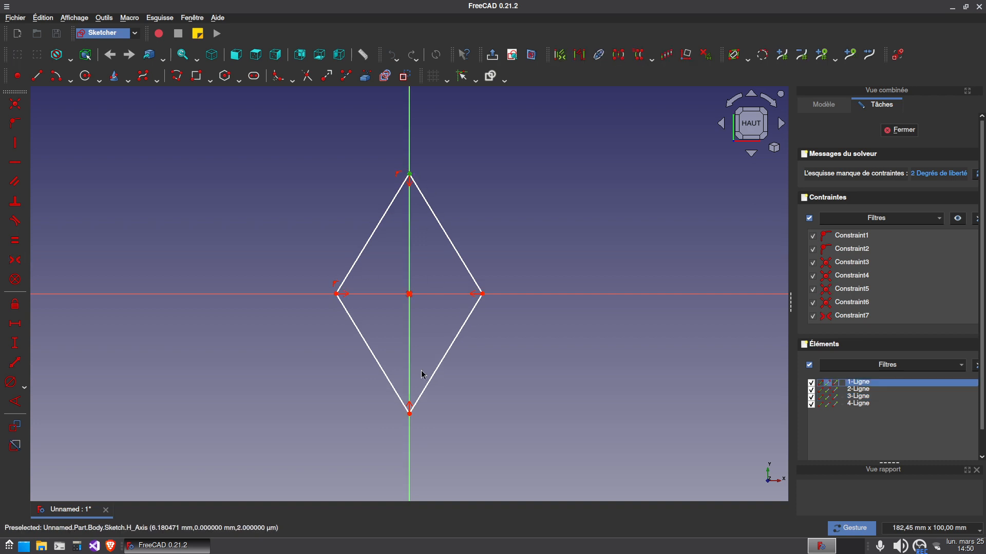
{"action": "left_click", "coordinate": [410, 414]}
{"action": "left_click", "coordinate": [15, 343]}
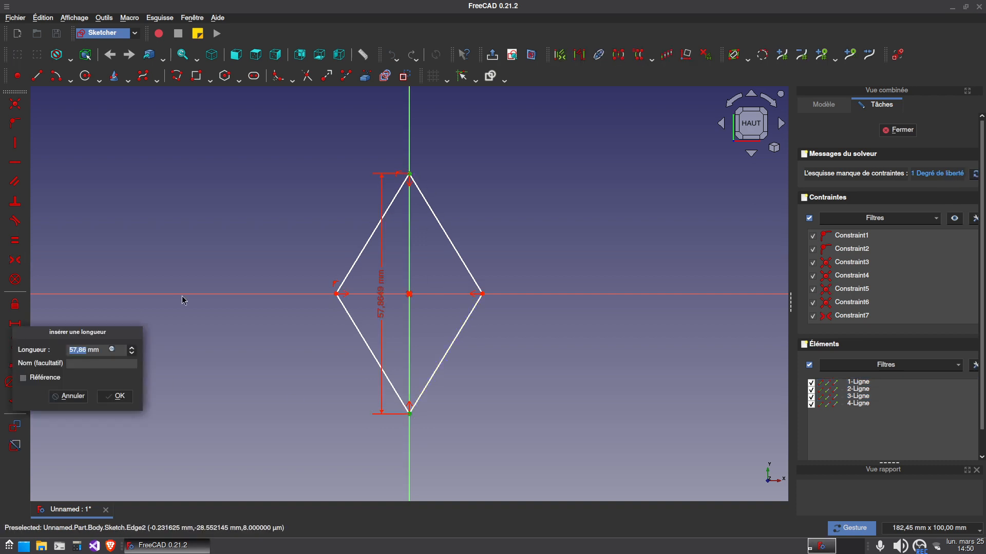
{"action": "type", "text": "40"}
{"action": "key", "text": "Return"}
{"action": "left_click_drag", "start_coordinate": [381, 304], "coordinate": [301, 306]}
Constrain the horizontal distance between the diamond's side corners to 20 mm and place the dimension below the horizontal axis
{"action": "left_click", "coordinate": [482, 294]}
{"action": "left_click", "coordinate": [14, 323]}
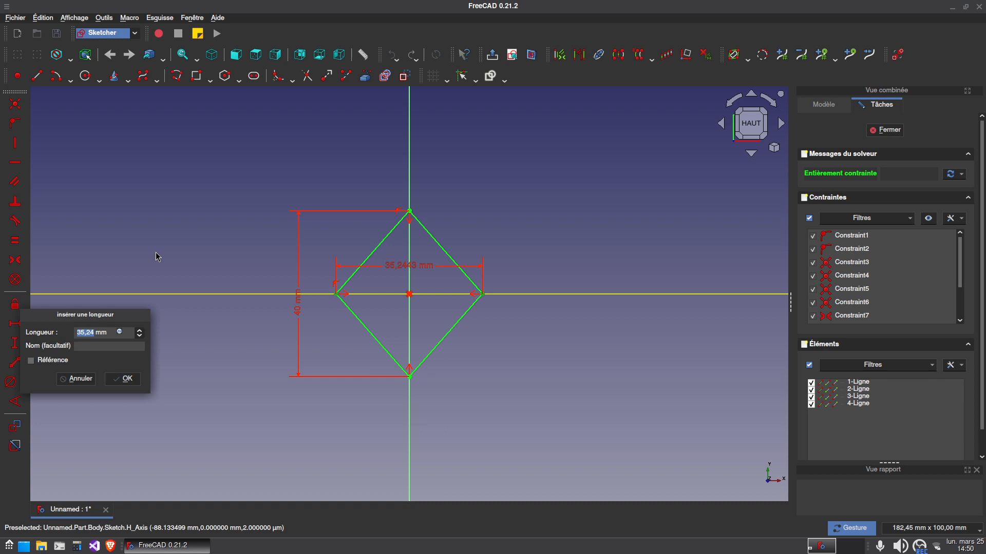
{"action": "type", "text": "20"}
{"action": "key", "text": "Return"}
{"action": "left_click_drag", "start_coordinate": [464, 299], "coordinate": [464, 321]}
{"action": "scroll", "coordinate": [430, 305], "scroll_direction": "up", "scroll_amount": 2}
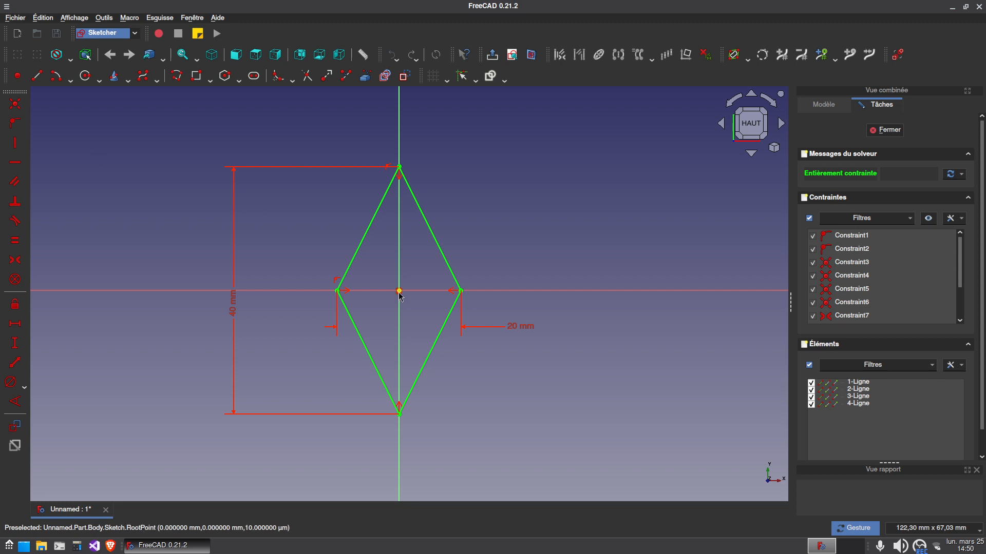
Draw a second closed diamond polyline inside the first with its corners on the axes, about 30 mm tall and 13 mm wide
{"action": "left_click", "coordinate": [176, 77]}
{"action": "left_click", "coordinate": [398, 196]}
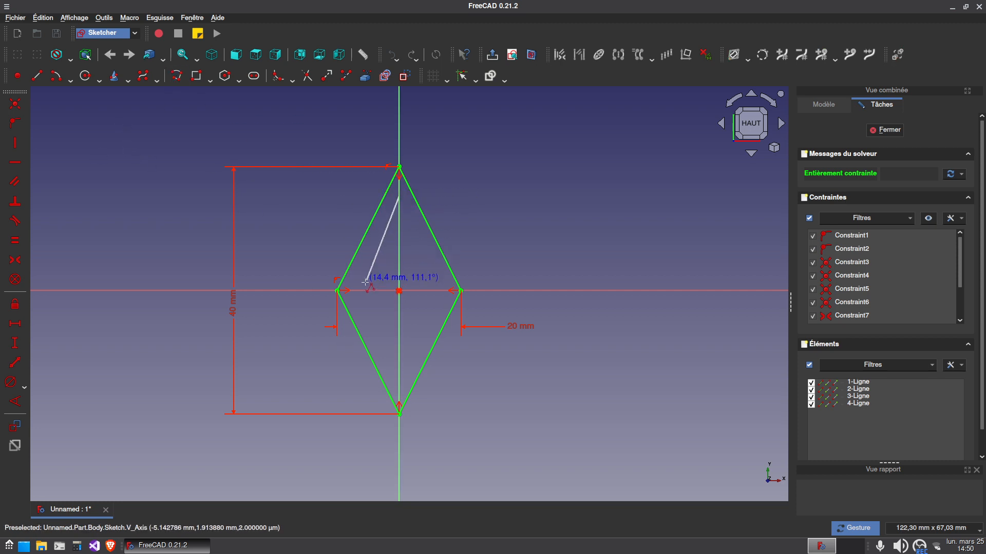
{"action": "left_click", "coordinate": [360, 291]}
{"action": "left_click", "coordinate": [399, 382]}
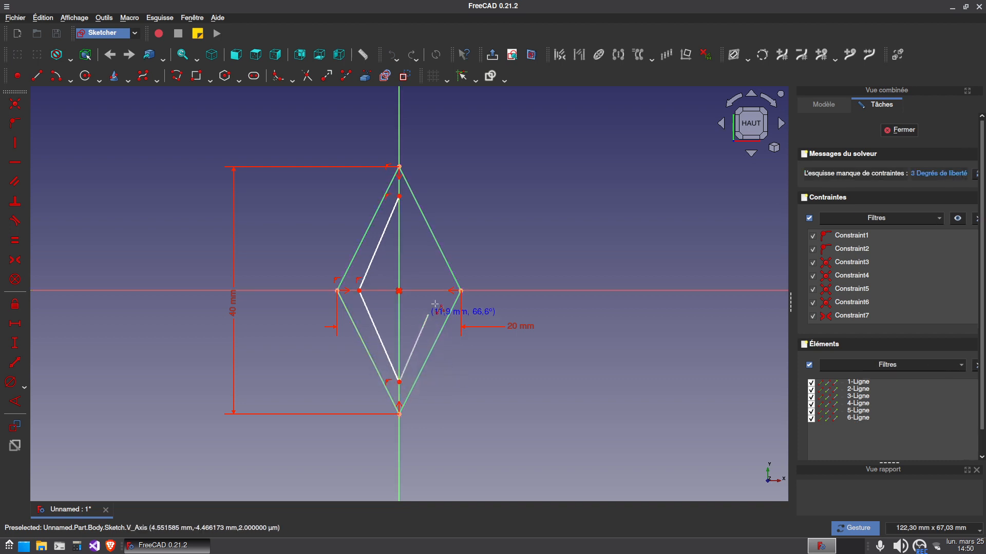
{"action": "left_click", "coordinate": [440, 290]}
{"action": "left_click", "coordinate": [399, 197]}
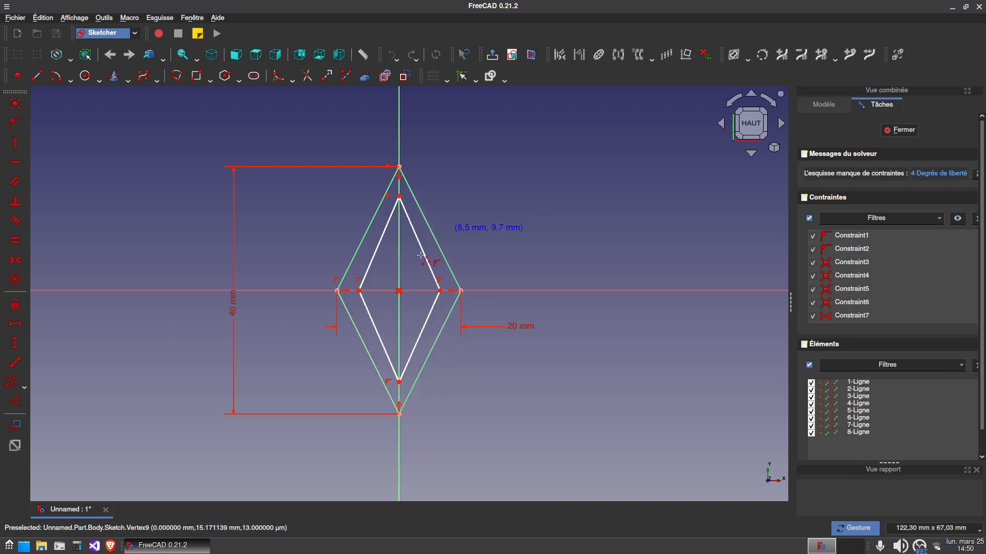
Constrain the inner diamond's width to 16 mm and make its side corners symmetric about the vertical axis
{"action": "left_click", "coordinate": [440, 291]}
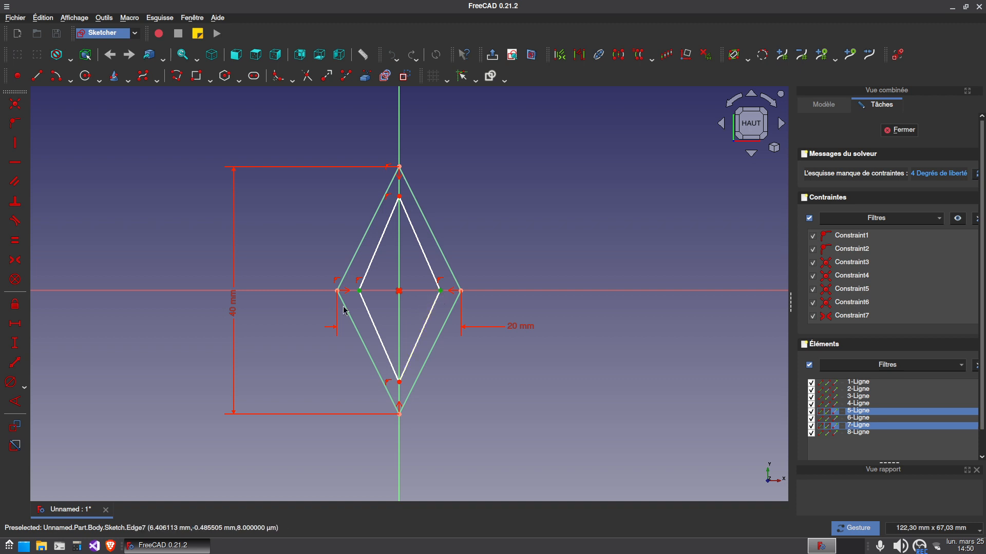
{"action": "left_click", "coordinate": [15, 323]}
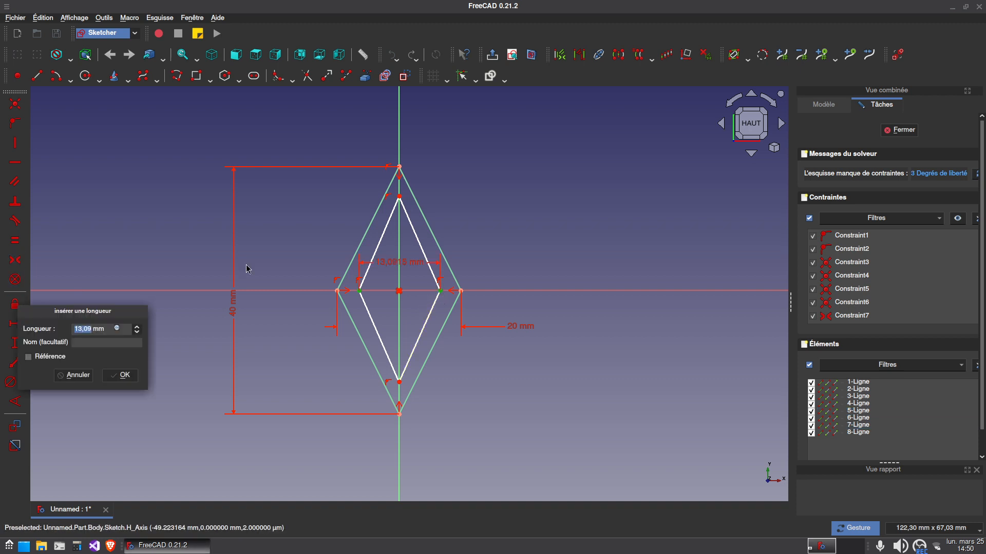
{"action": "type", "text": "2616"}
{"action": "key", "text": "Return"}
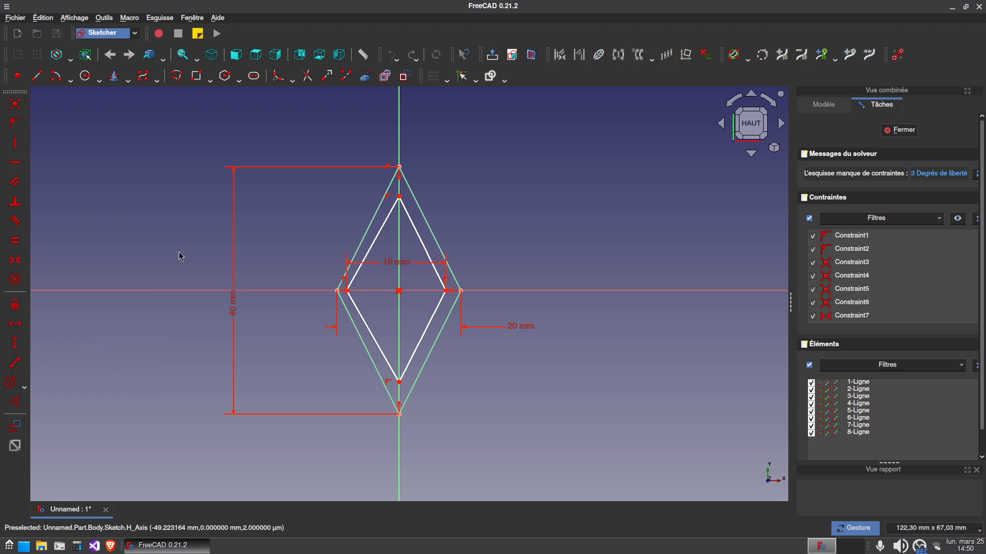
{"action": "left_click", "coordinate": [348, 292]}
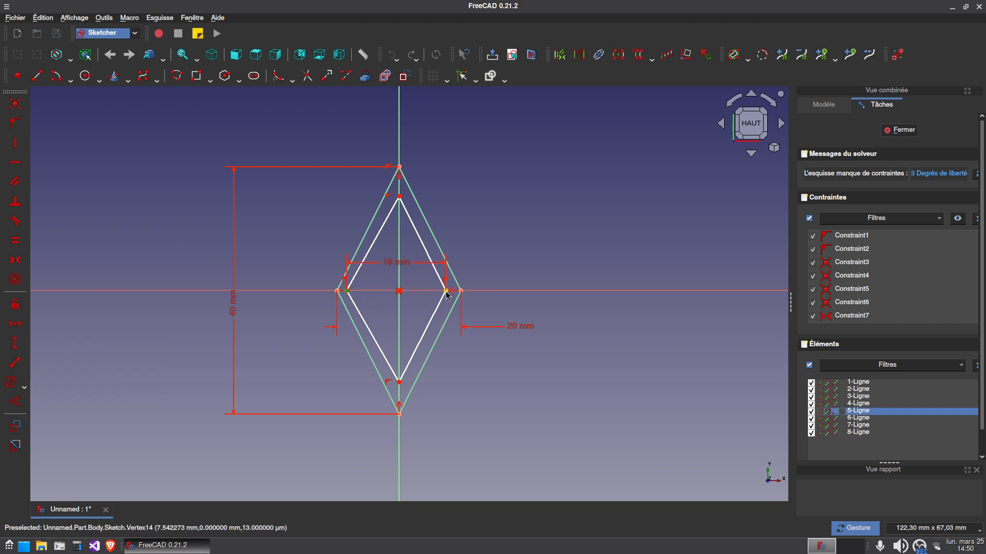
{"action": "left_click", "coordinate": [446, 291]}
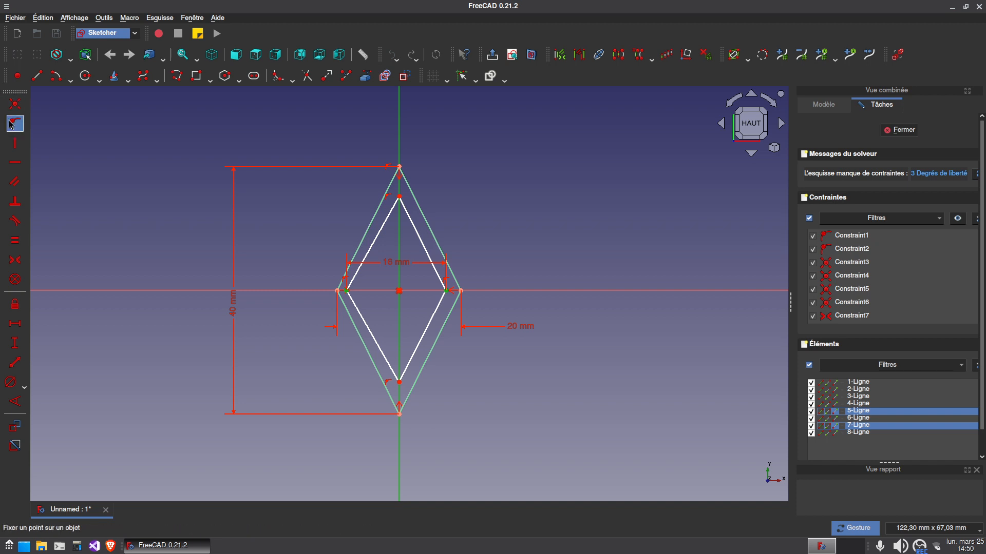
{"action": "left_click", "coordinate": [15, 260]}
Constrain the inner diamond's height to 36 mm and make its upper and lower corners symmetric about the horizontal axis
{"action": "left_click", "coordinate": [400, 389]}
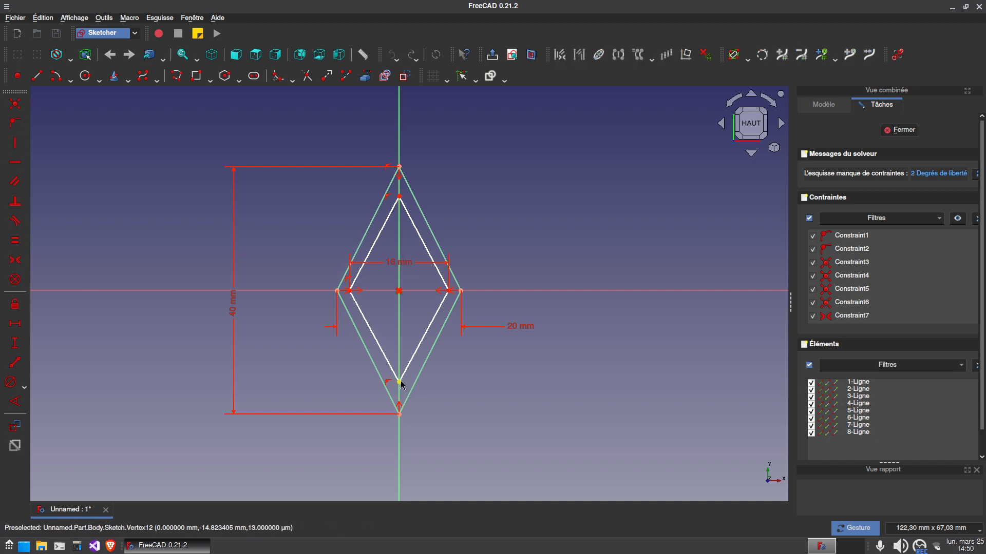
{"action": "left_click", "coordinate": [399, 197]}
{"action": "left_click", "coordinate": [16, 344]}
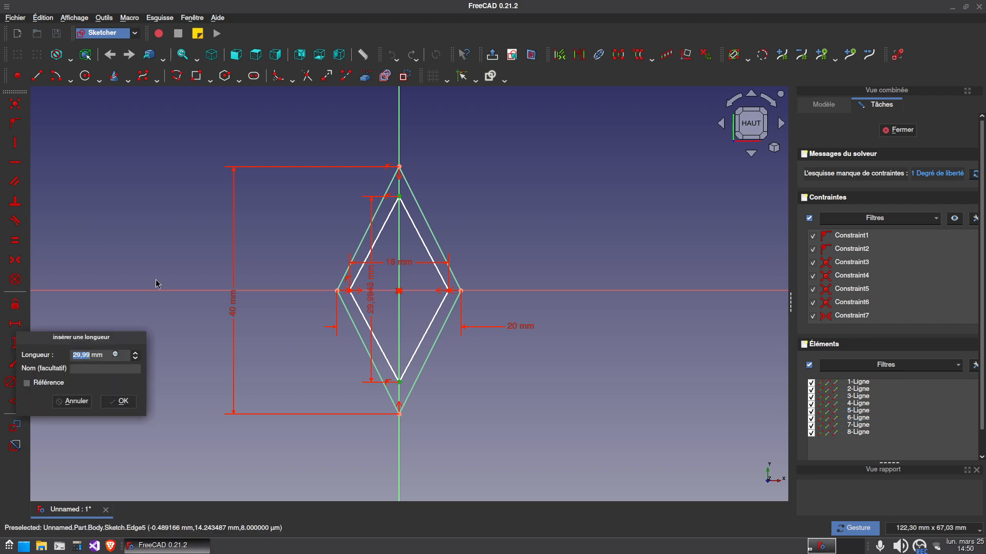
{"action": "type", "text": "36"}
{"action": "key", "text": "Return"}
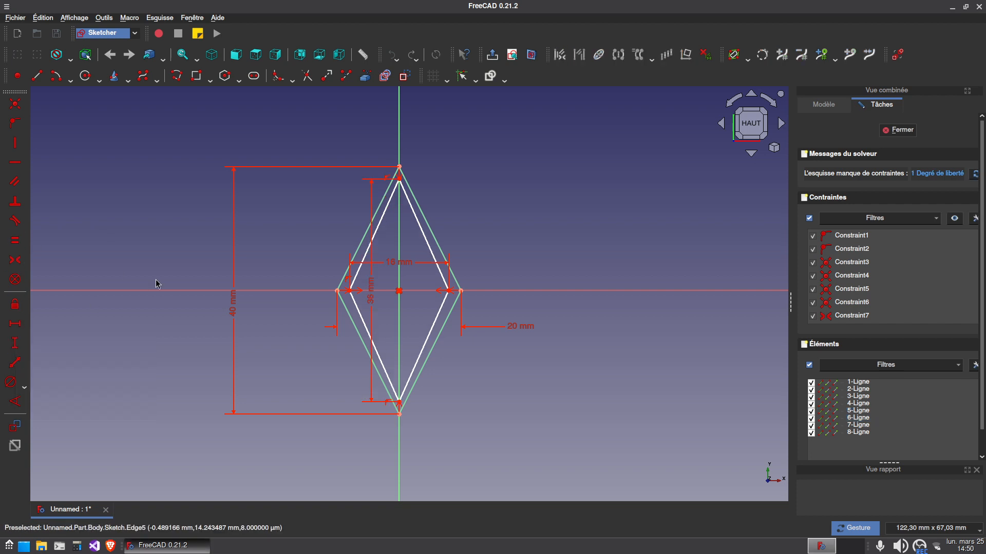
{"action": "left_click", "coordinate": [400, 403]}
{"action": "left_click", "coordinate": [418, 292]}
{"action": "left_click", "coordinate": [400, 180]}
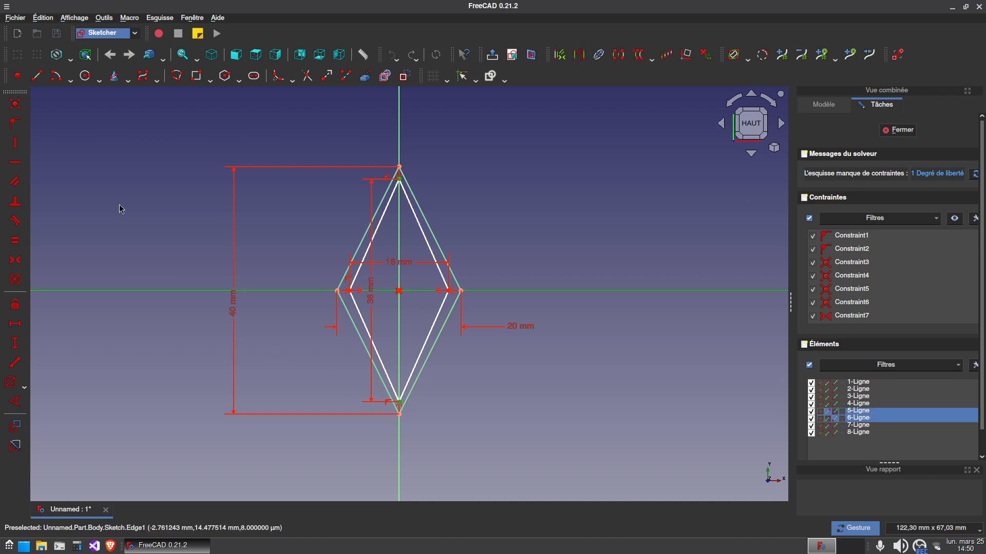
{"action": "left_click", "coordinate": [15, 260]}
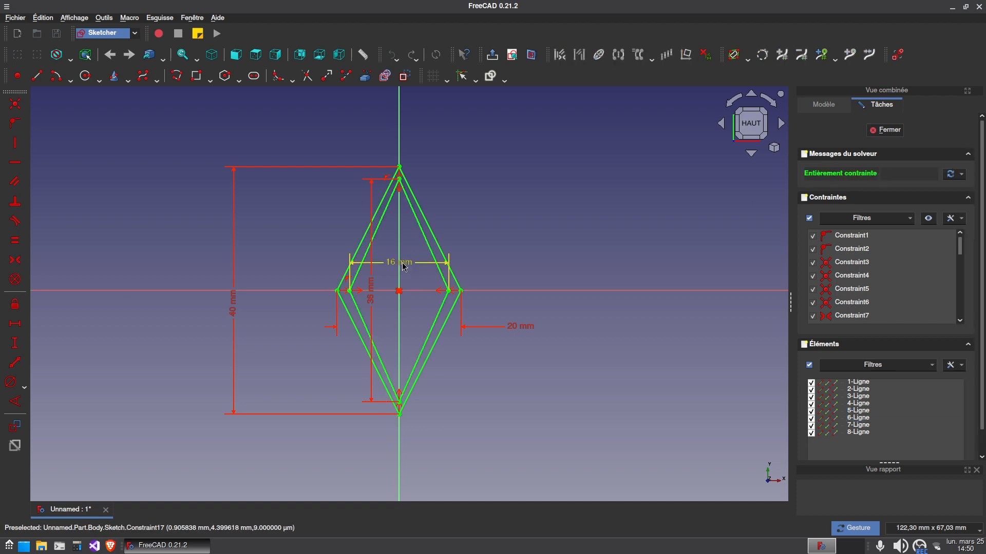
Move the inner diamond's width and height dimensions outside the profile and set its height to 32 mm
{"action": "left_click_drag", "start_coordinate": [398, 263], "coordinate": [276, 269]}
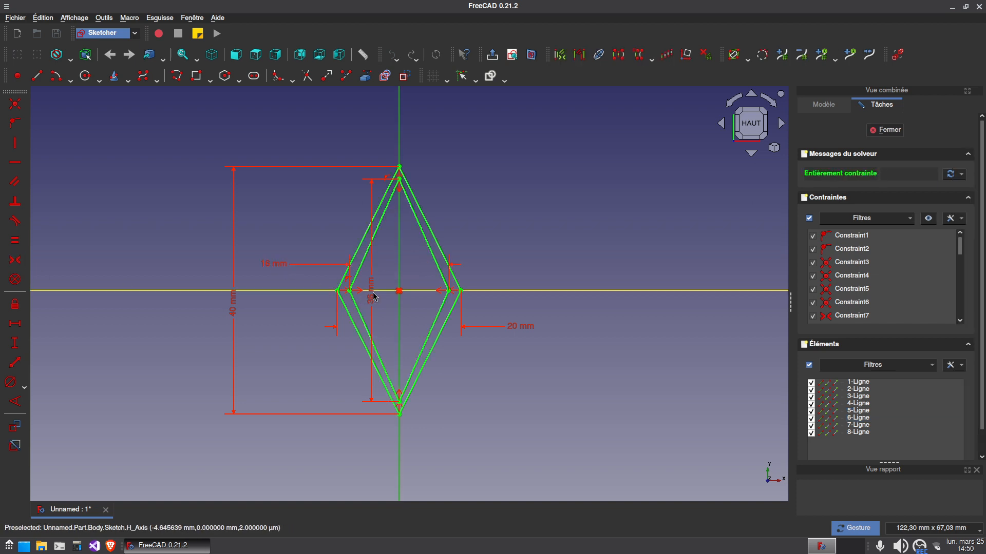
{"action": "left_click_drag", "start_coordinate": [374, 293], "coordinate": [510, 431]}
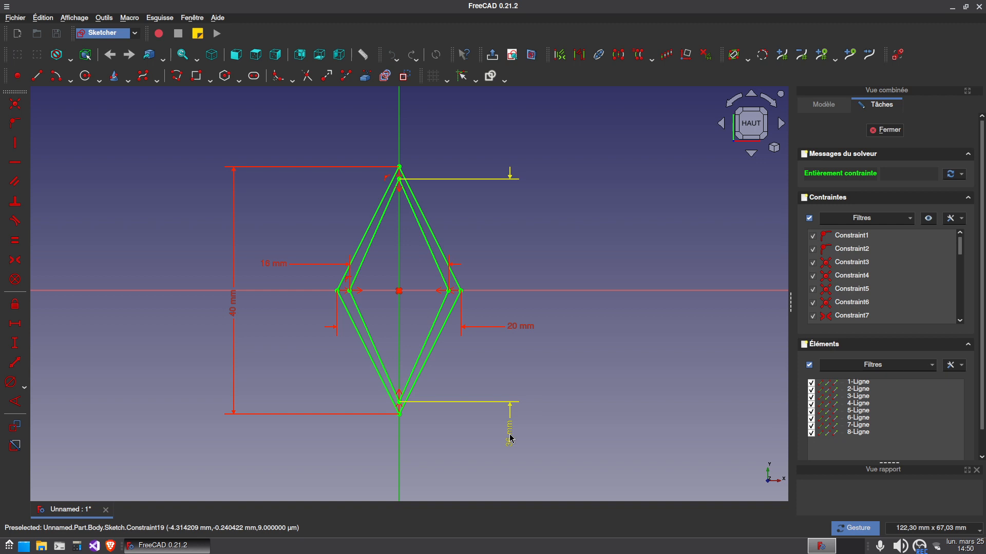
{"action": "double_click", "coordinate": [509, 437]}
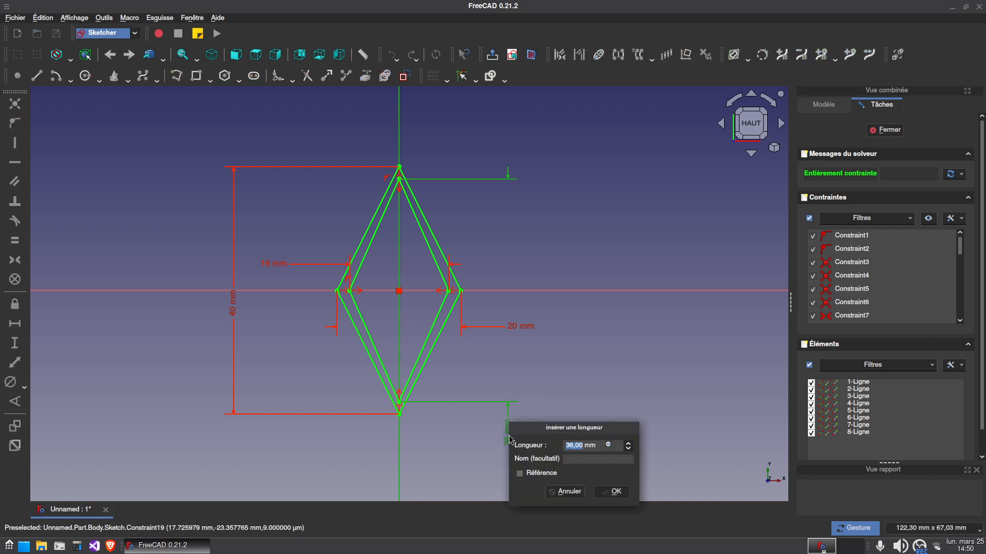
{"action": "type", "text": "32"}
{"action": "key", "text": "Return"}
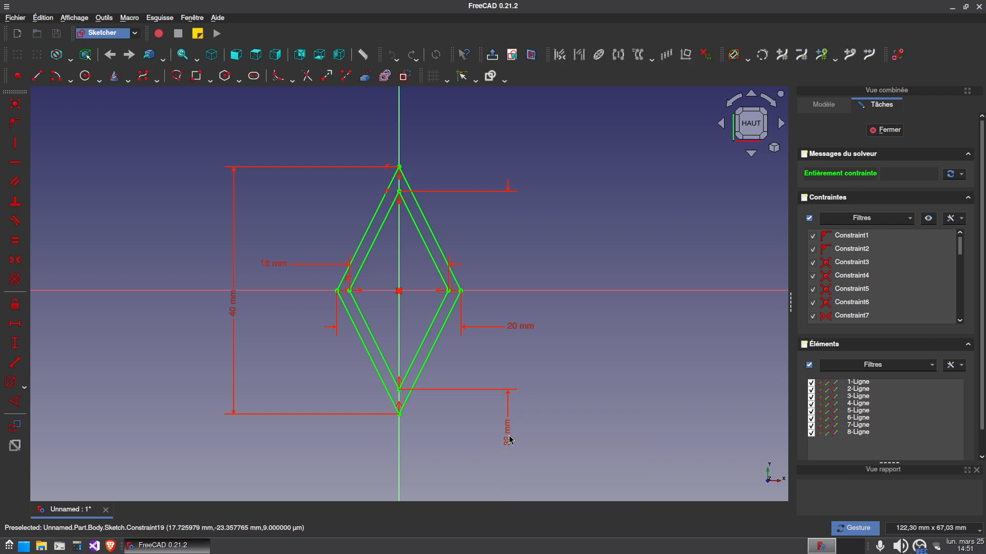
Close the sketch and pad the nested diamond profile symmetrically about its plane into a long hollow tube
{"action": "left_click", "coordinate": [872, 133]}
{"action": "left_click_drag", "start_coordinate": [409, 329], "coordinate": [492, 392]}
{"action": "mouse_move", "coordinate": [491, 282]}
{"action": "left_mouse_down"}
{"action": "mouse_move", "coordinate": [459, 213]}
{"action": "mouse_move", "coordinate": [487, 374]}
{"action": "mouse_move", "coordinate": [262, 233]}
{"action": "mouse_move", "coordinate": [485, 385]}
{"action": "left_mouse_up"}
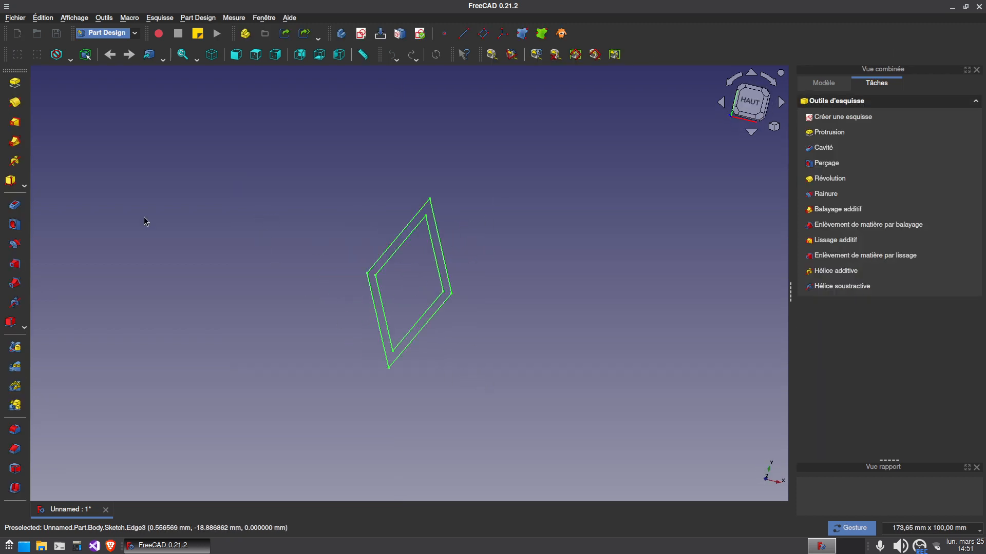
{"action": "left_click", "coordinate": [14, 82]}
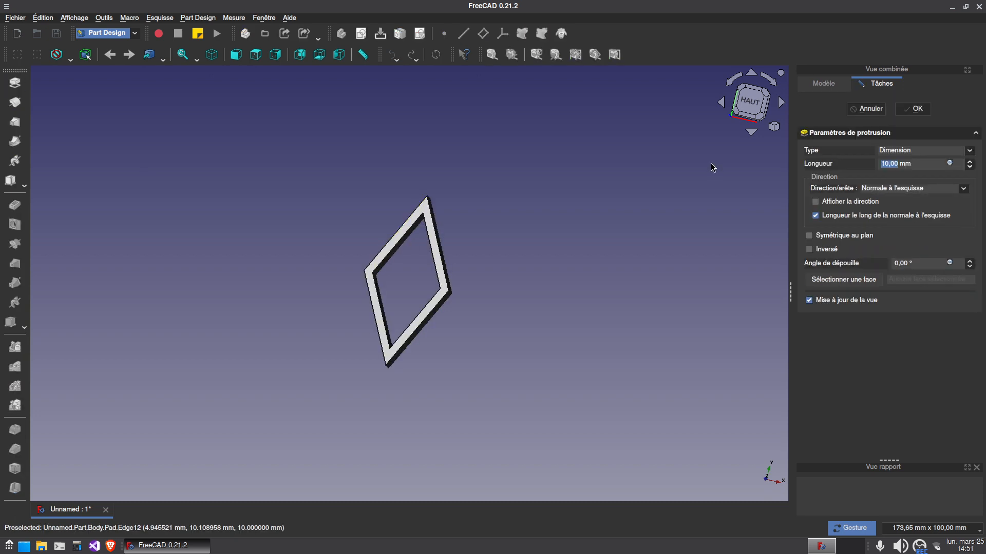
{"action": "left_click", "coordinate": [850, 239]}
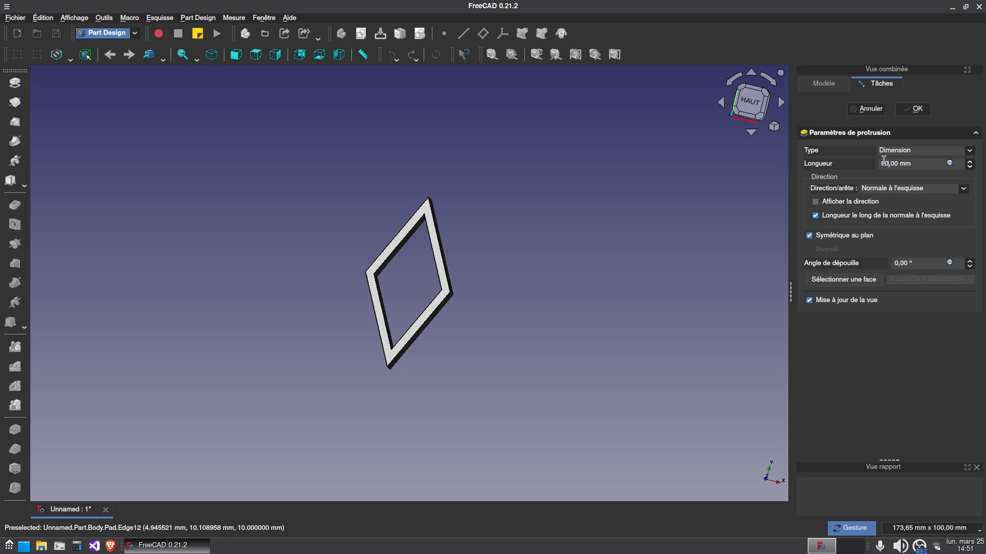
{"action": "left_click", "coordinate": [912, 108]}
{"action": "left_click_drag", "start_coordinate": [543, 363], "coordinate": [602, 331]}
{"action": "left_click_drag", "start_coordinate": [500, 330], "coordinate": [475, 411]}
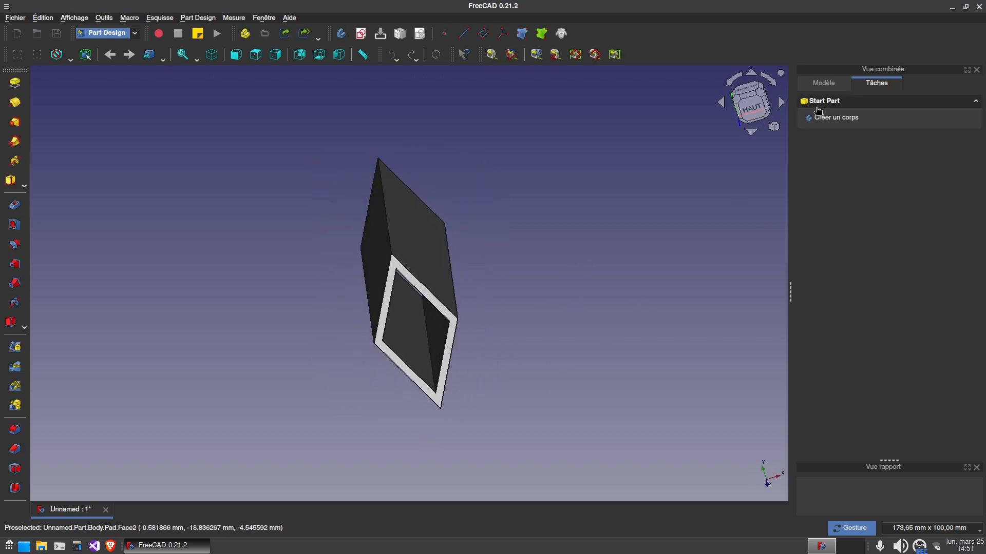
{"action": "left_click", "coordinate": [819, 112]}
{"action": "left_click_drag", "start_coordinate": [565, 399], "coordinate": [405, 402]}
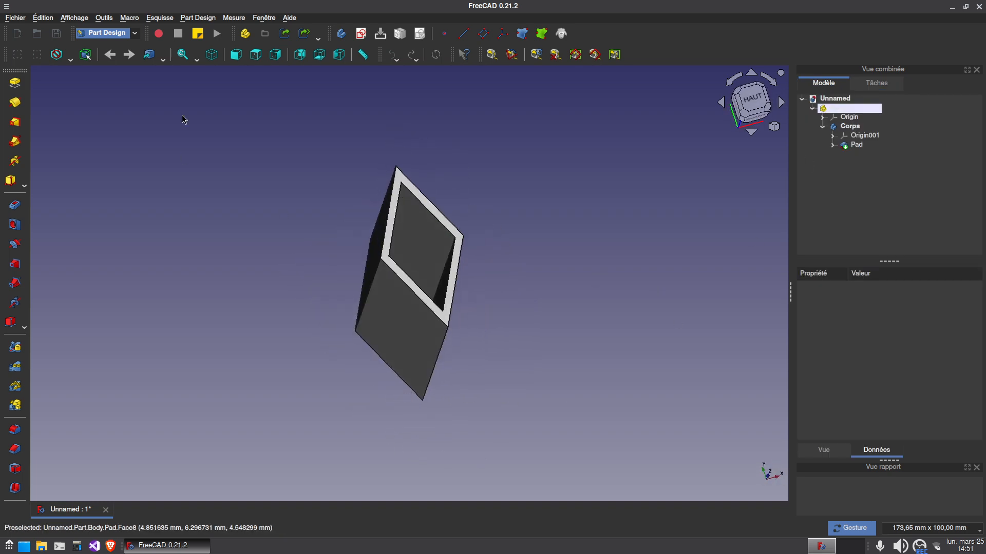
Switch to the Draft workbench and hide its working grid
{"action": "left_click", "coordinate": [125, 33]}
{"action": "left_click", "coordinate": [124, 35]}
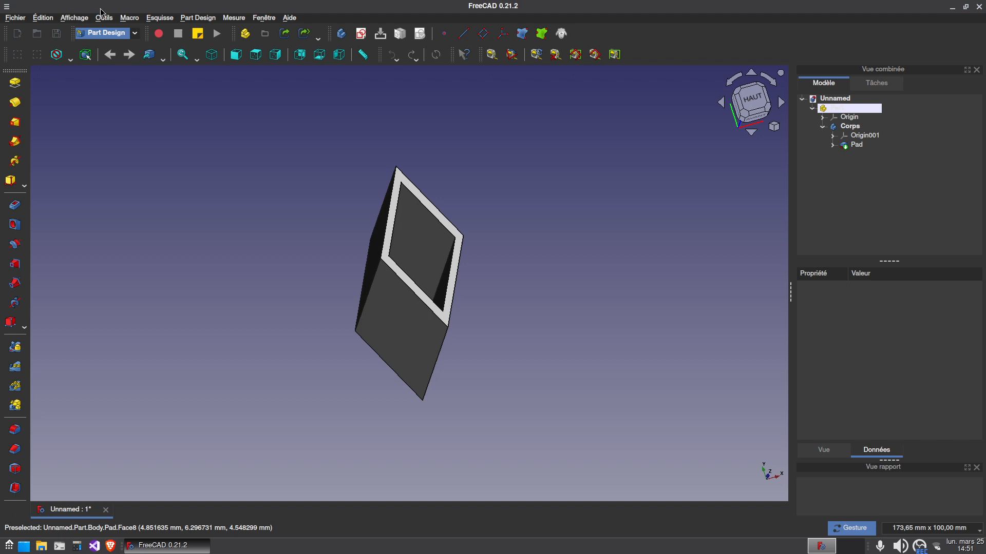
{"action": "left_click", "coordinate": [125, 34]}
{"action": "left_click", "coordinate": [346, 88]}
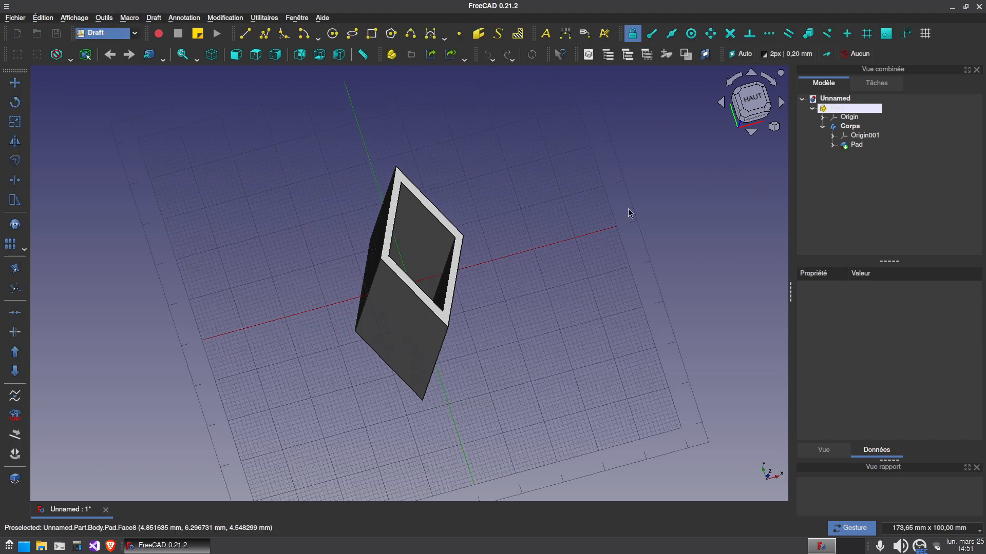
{"action": "left_click", "coordinate": [926, 35]}
{"action": "left_click_drag", "start_coordinate": [569, 295], "coordinate": [727, 259]}
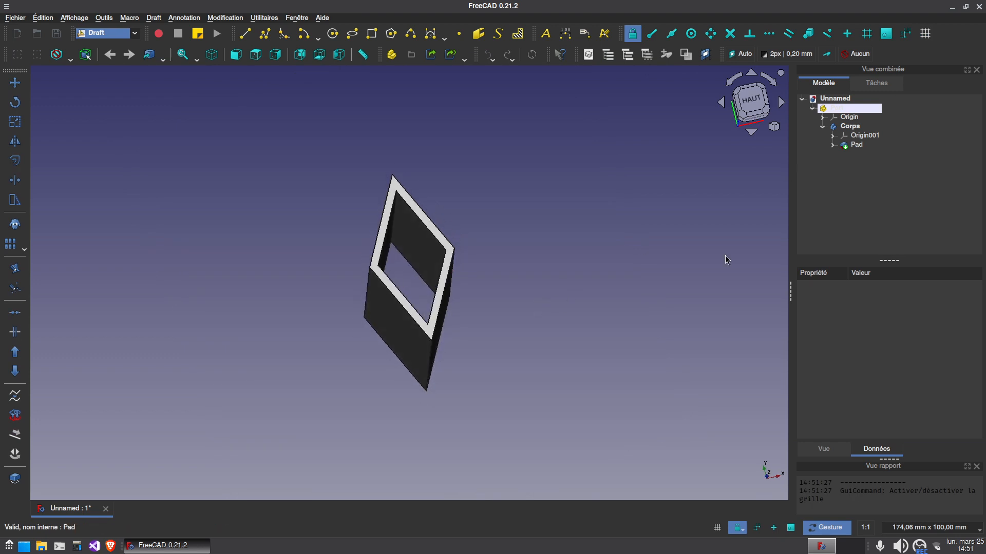
Create an orthogonal array of the diamond tube pad with 2 elements in X and 1 each in Y and Z
{"action": "left_click", "coordinate": [854, 145]}
{"action": "left_click", "coordinate": [12, 244]}
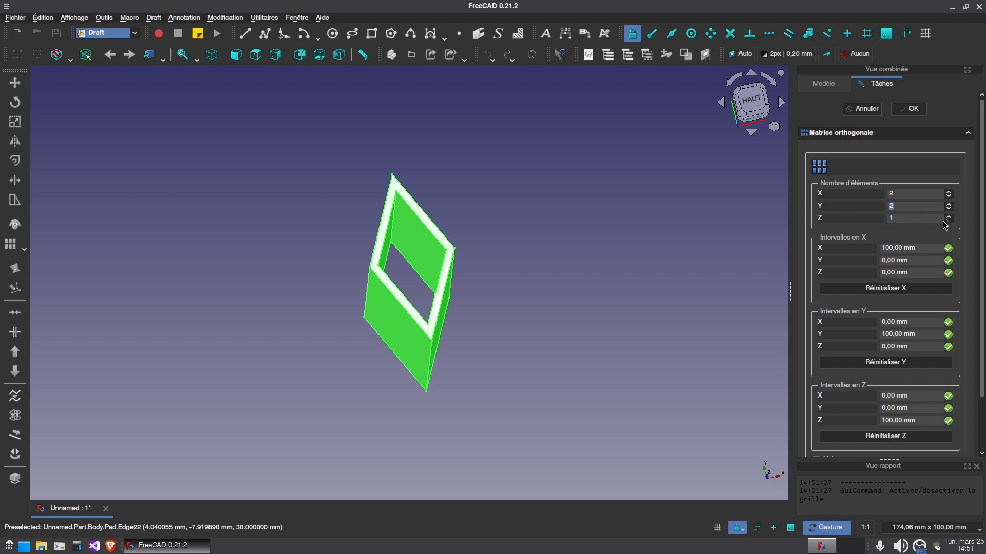
{"action": "left_click", "coordinate": [910, 109]}
Set the X component of the array's X interval to 20 mm
{"action": "scroll", "coordinate": [613, 307], "scroll_direction": "down", "scroll_amount": 3}
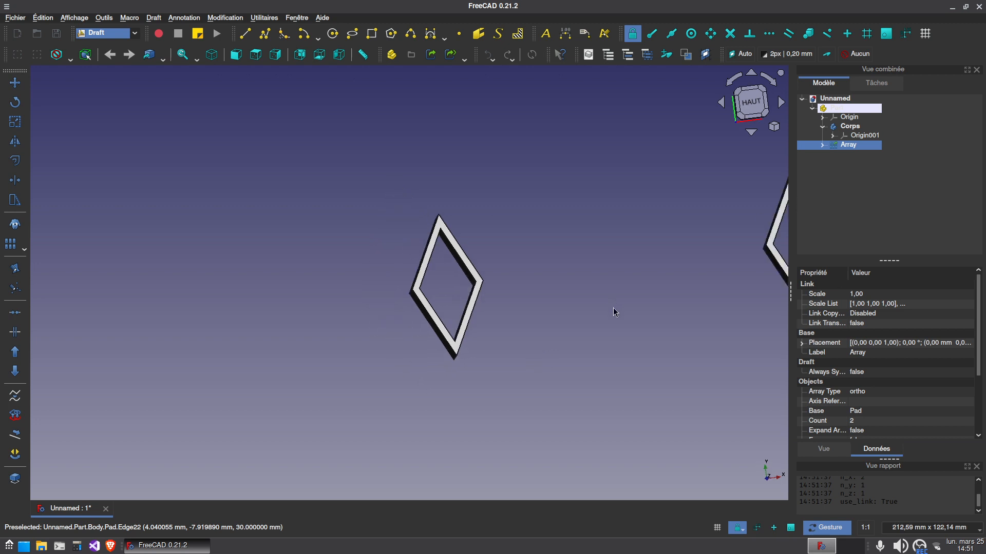
{"action": "right_click_drag", "start_coordinate": [668, 325], "coordinate": [520, 333]}
{"action": "scroll", "coordinate": [875, 381], "scroll_direction": "down", "scroll_amount": 3}
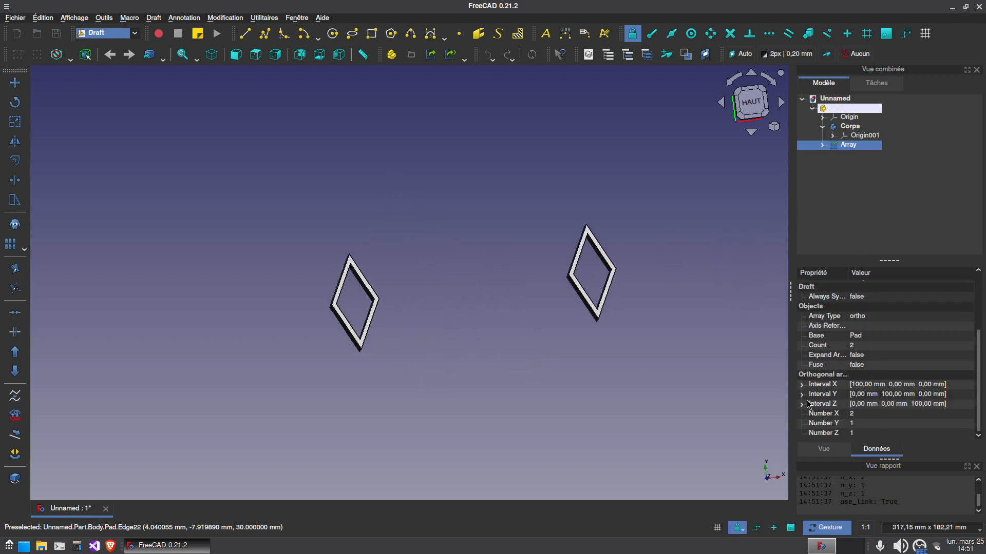
{"action": "left_click", "coordinate": [802, 385]}
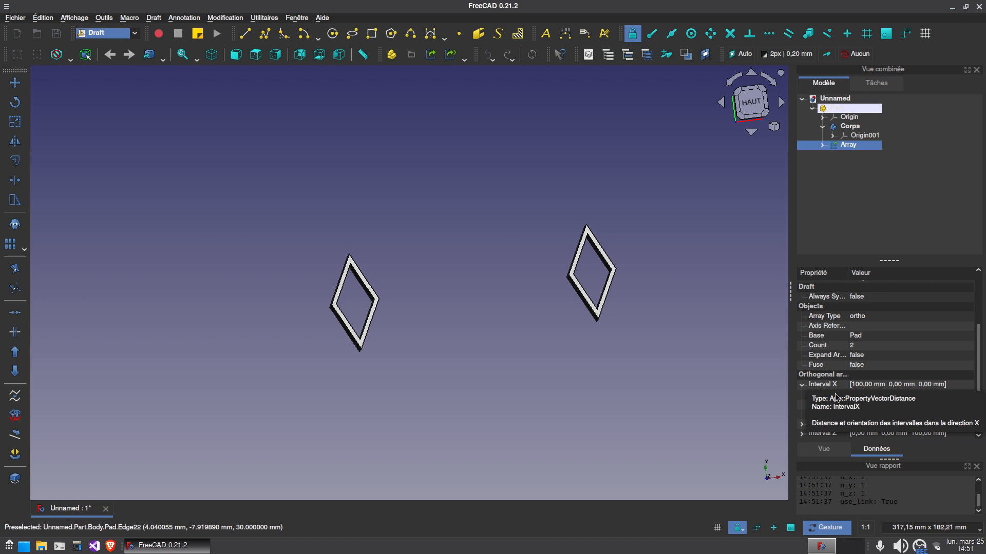
{"action": "scroll", "coordinate": [875, 385], "scroll_direction": "down", "scroll_amount": 1}
{"action": "left_click", "coordinate": [856, 366]}
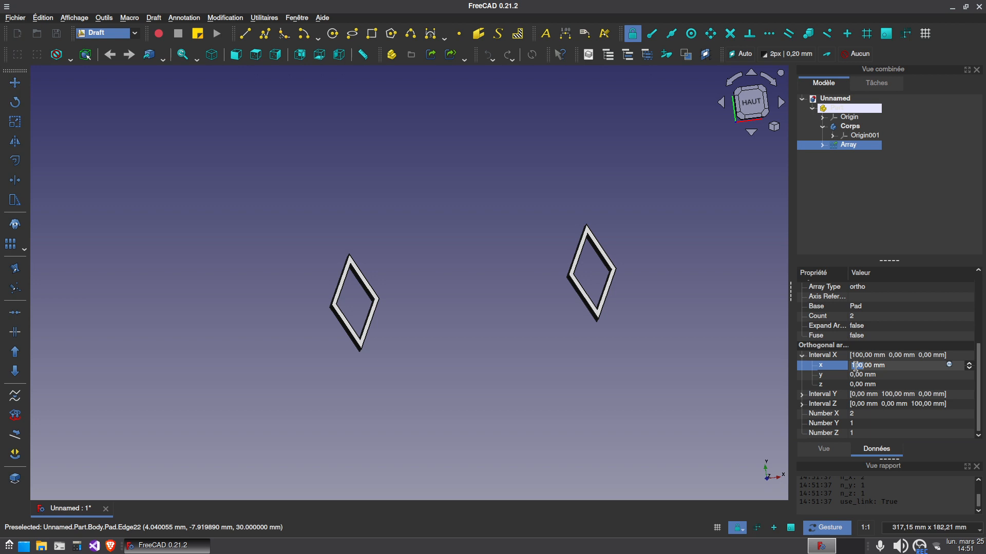
{"action": "key", "text": "Return"}
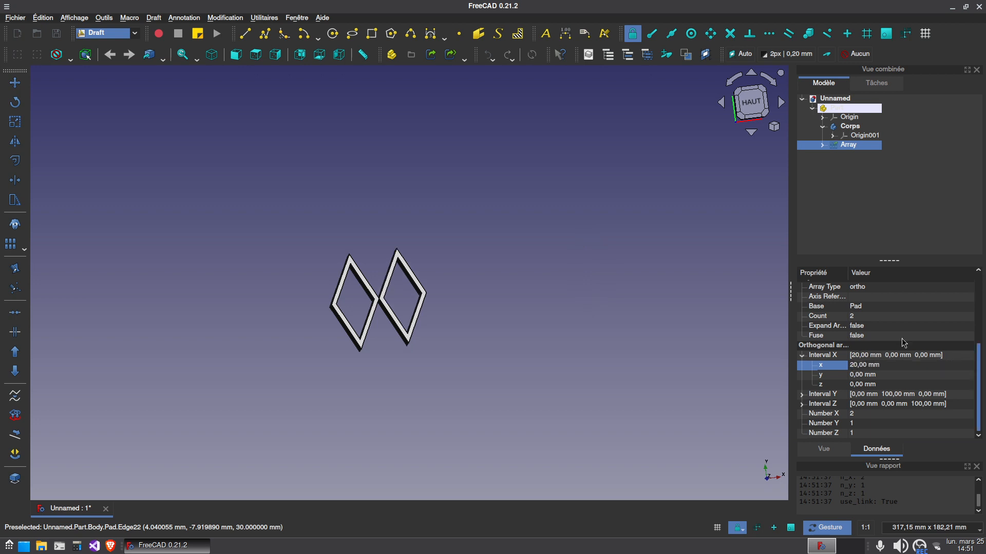
Set the X component of the array's X interval to 18 mm so the neighbouring diamonds overlap by one wall
{"action": "scroll", "coordinate": [451, 304], "scroll_direction": "up", "scroll_amount": 5}
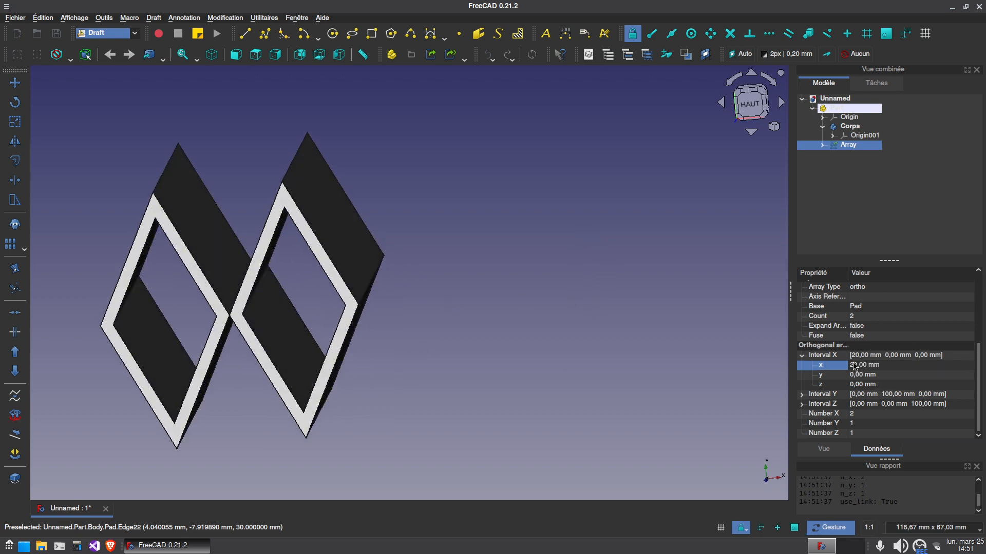
{"action": "left_click", "coordinate": [855, 366]}
{"action": "type", "text": "18"}
{"action": "key", "text": "Return"}
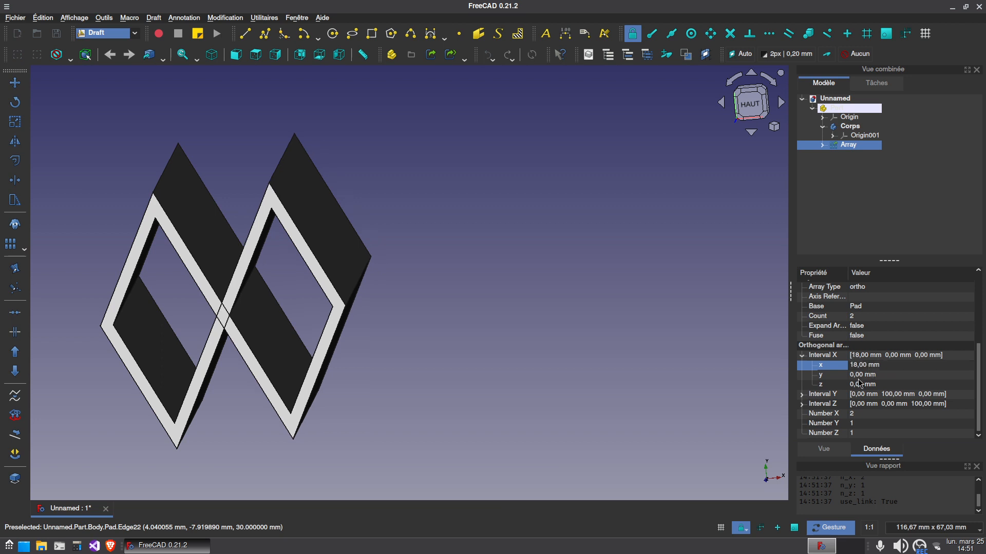
{"action": "left_click_drag", "start_coordinate": [440, 337], "coordinate": [328, 377]}
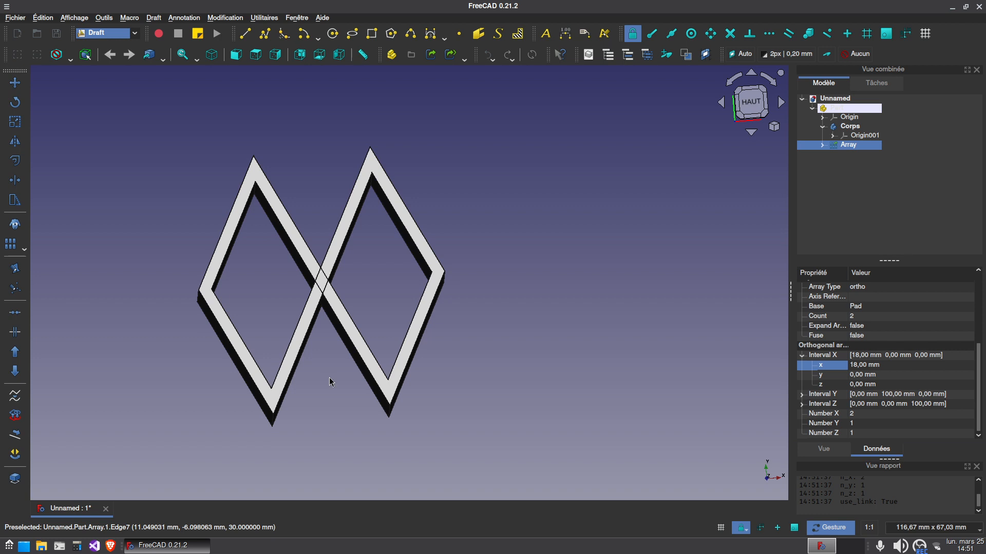
{"action": "scroll", "coordinate": [359, 309], "scroll_direction": "up", "scroll_amount": 5}
{"action": "scroll", "coordinate": [254, 220], "scroll_direction": "down", "scroll_amount": 5}
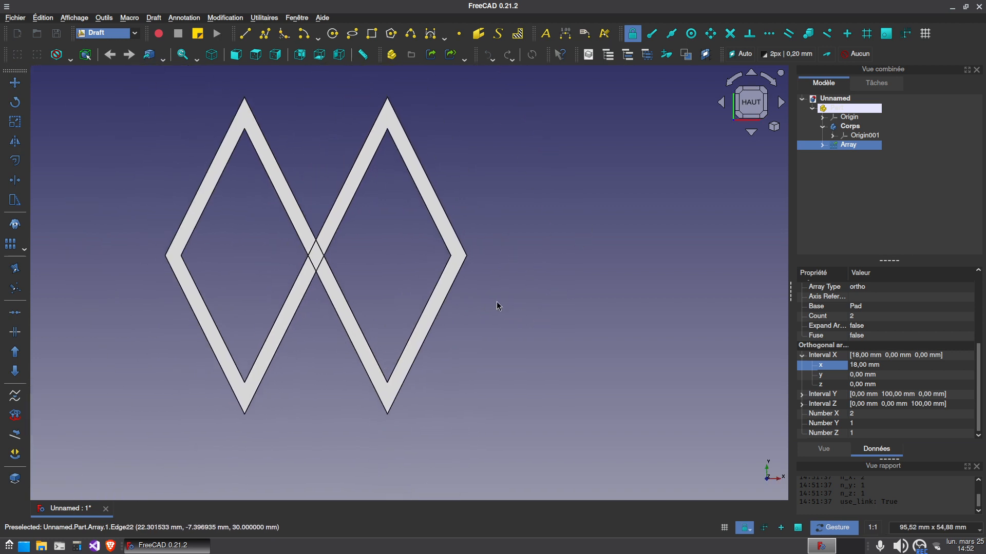
Set the array's number of elements in Y to 2
{"action": "scroll", "coordinate": [497, 306], "scroll_direction": "down", "scroll_amount": 4}
{"action": "left_click", "coordinate": [875, 423]}
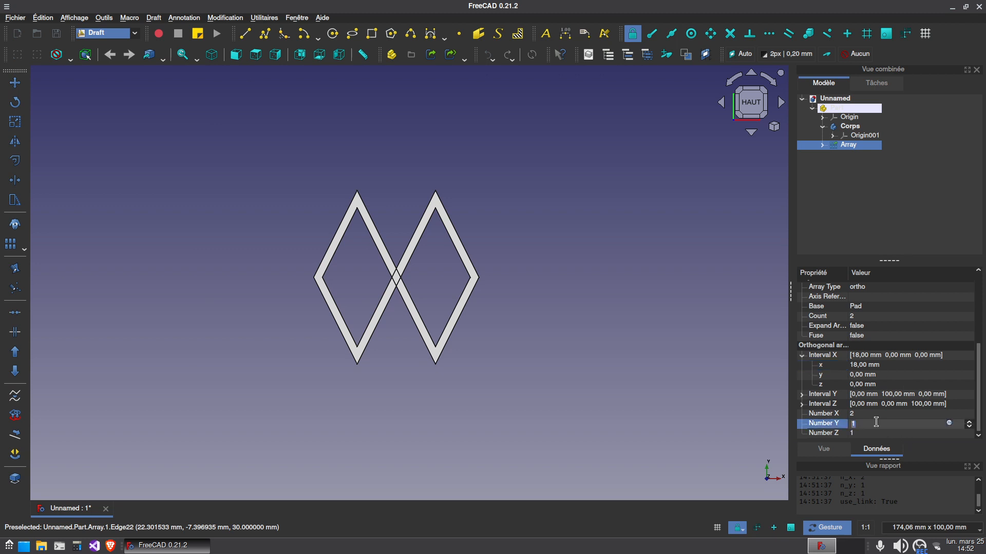
{"action": "left_click", "coordinate": [482, 343]}
{"action": "scroll", "coordinate": [492, 339], "scroll_direction": "down", "scroll_amount": 5}
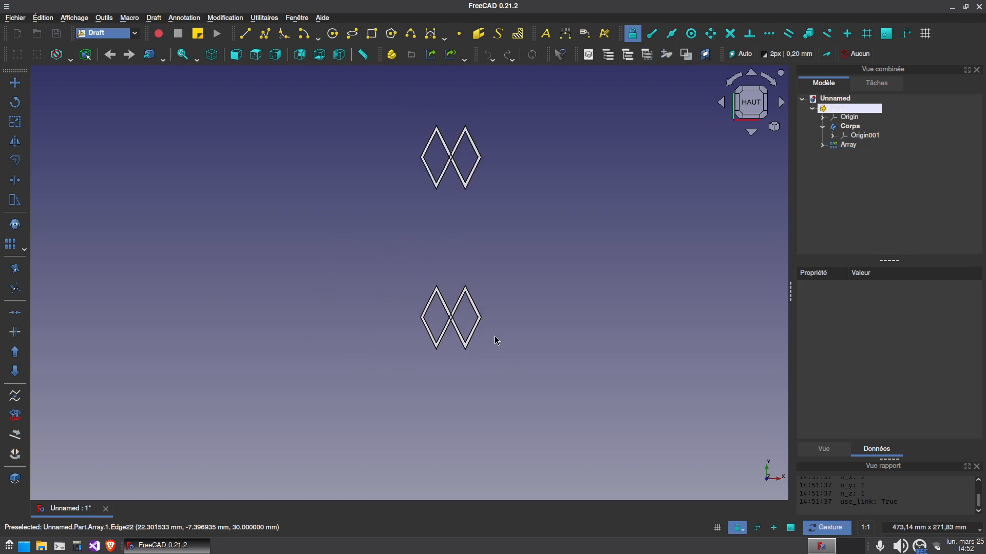
Set the Y component of the array's Y interval to 36 mm
{"action": "left_click", "coordinate": [852, 145]}
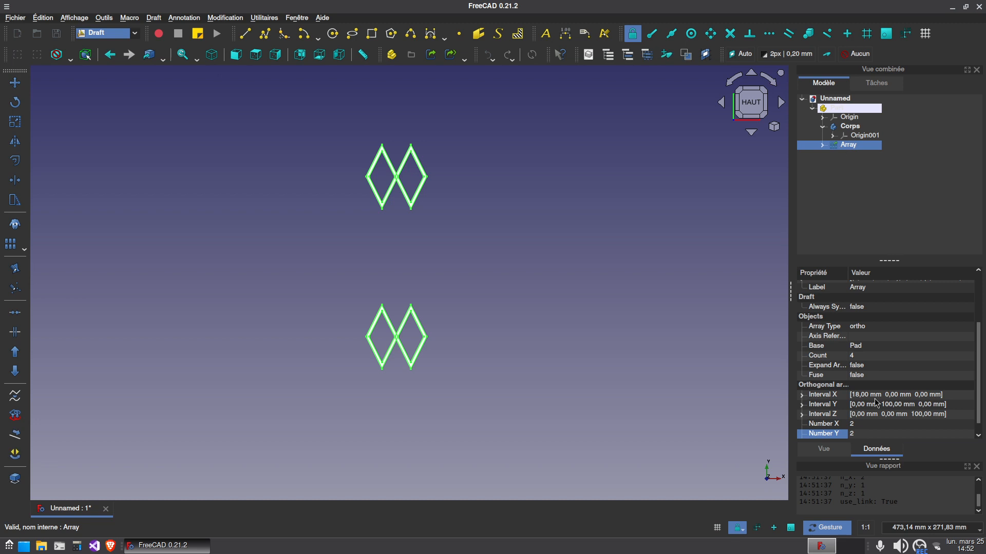
{"action": "left_click", "coordinate": [804, 405]}
{"action": "left_click", "coordinate": [851, 423]}
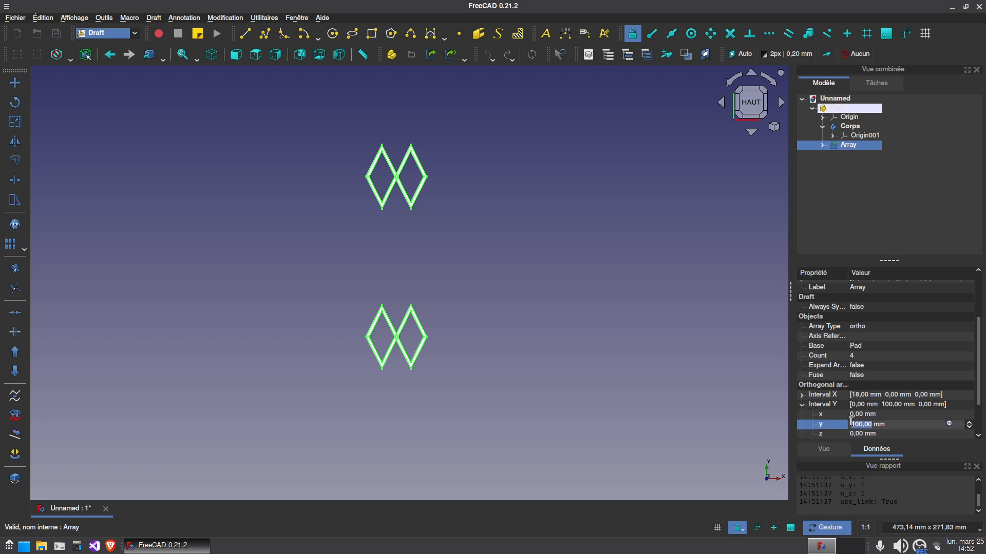
{"action": "key", "text": "Return"}
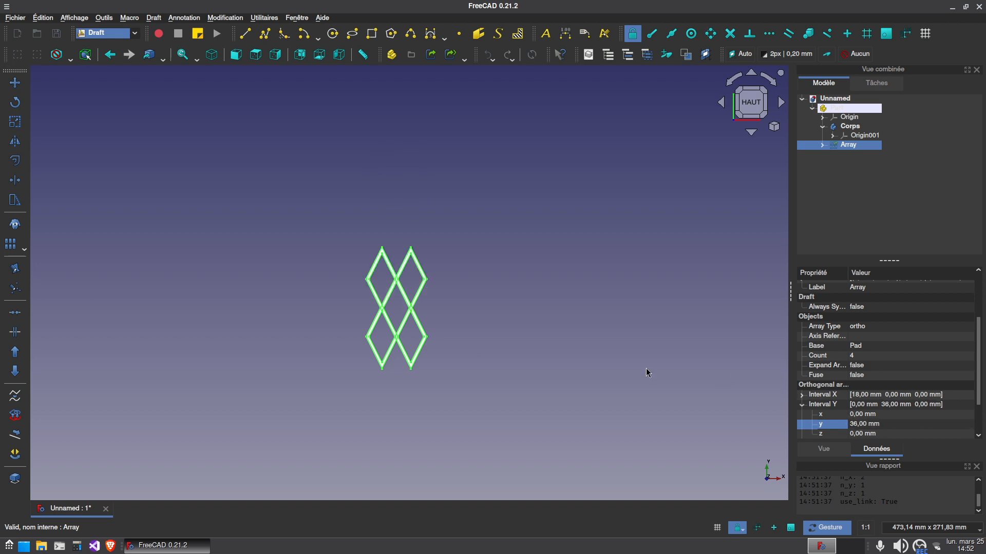
Examine up close how the walls of the four arrayed diamonds overlap at their crossings, and check the tubes from an angle
{"action": "scroll", "coordinate": [368, 286], "scroll_direction": "up", "scroll_amount": 10}
{"action": "left_click", "coordinate": [446, 308]}
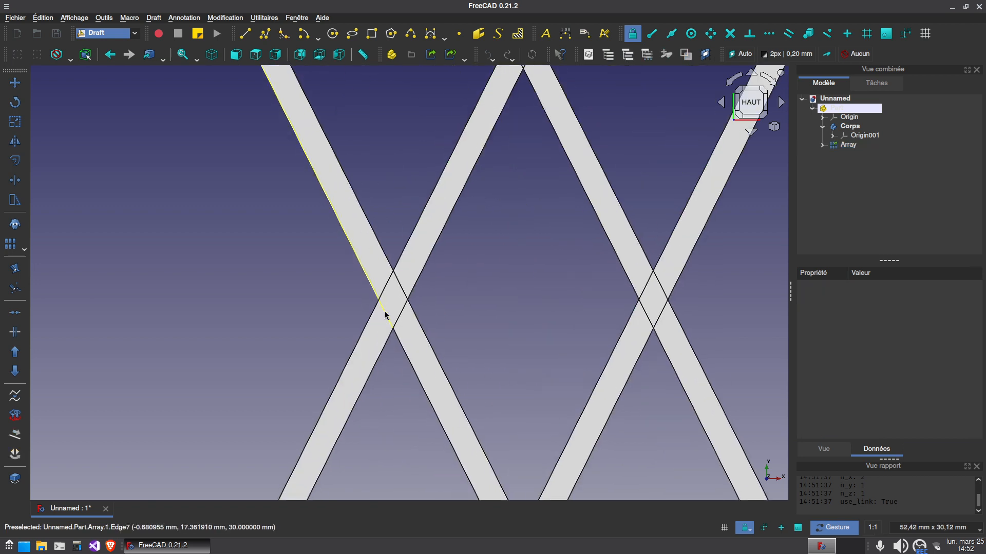
{"action": "scroll", "coordinate": [472, 330], "scroll_direction": "down", "scroll_amount": 6}
{"action": "left_click_drag", "start_coordinate": [489, 339], "coordinate": [444, 309]}
{"action": "scroll", "coordinate": [672, 372], "scroll_direction": "down", "scroll_amount": 2}
{"action": "scroll", "coordinate": [671, 372], "scroll_direction": "down", "scroll_amount": 1}
{"action": "right_click_drag", "start_coordinate": [676, 345], "coordinate": [495, 274]}
{"action": "left_click_drag", "start_coordinate": [495, 274], "coordinate": [711, 336]}
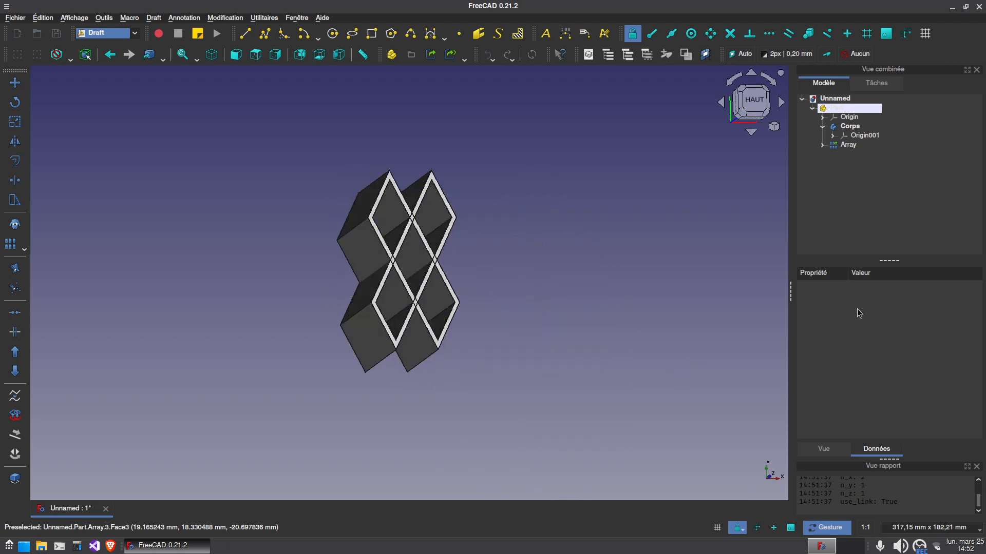
Set the array's number of elements in X to 20
{"action": "left_click", "coordinate": [847, 144]}
{"action": "scroll", "coordinate": [898, 394], "scroll_direction": "down", "scroll_amount": 2}
{"action": "left_click", "coordinate": [865, 414]}
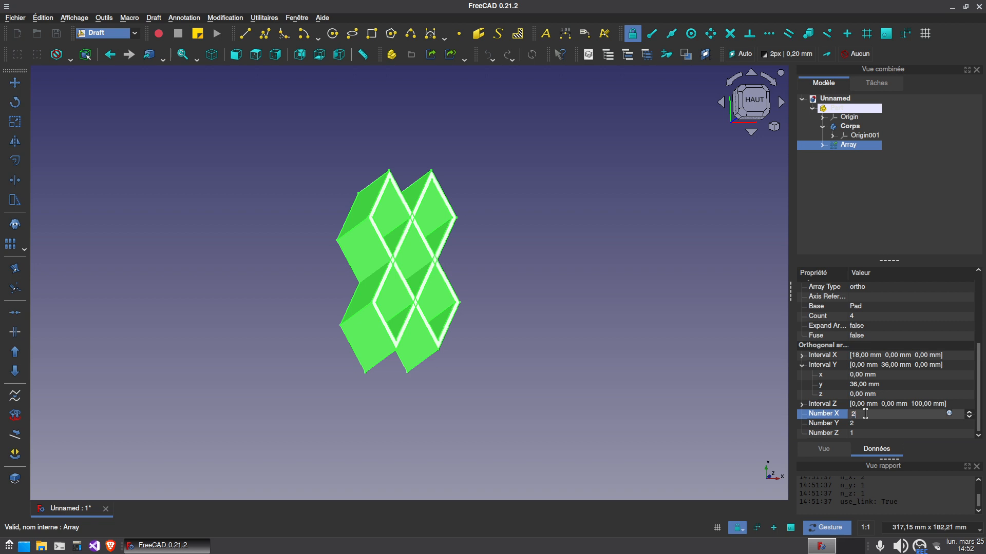
{"action": "type", "text": "0"}
{"action": "left_click", "coordinate": [452, 405]}
{"action": "scroll", "coordinate": [454, 403], "scroll_direction": "down", "scroll_amount": 2}
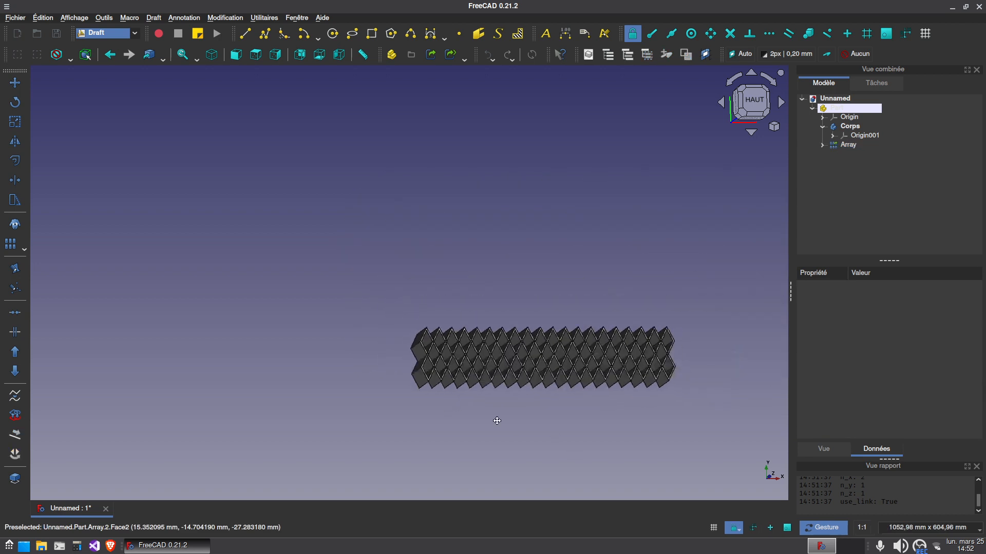
Set the array's number of elements in Y to 5
{"action": "left_click", "coordinate": [847, 144]}
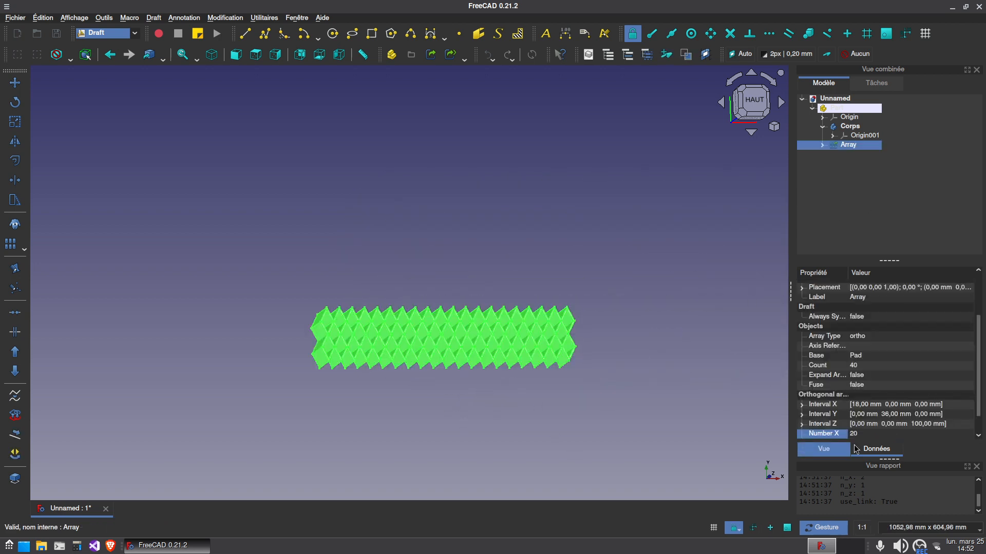
{"action": "scroll", "coordinate": [863, 434], "scroll_direction": "down", "scroll_amount": 1}
{"action": "left_click", "coordinate": [862, 423]}
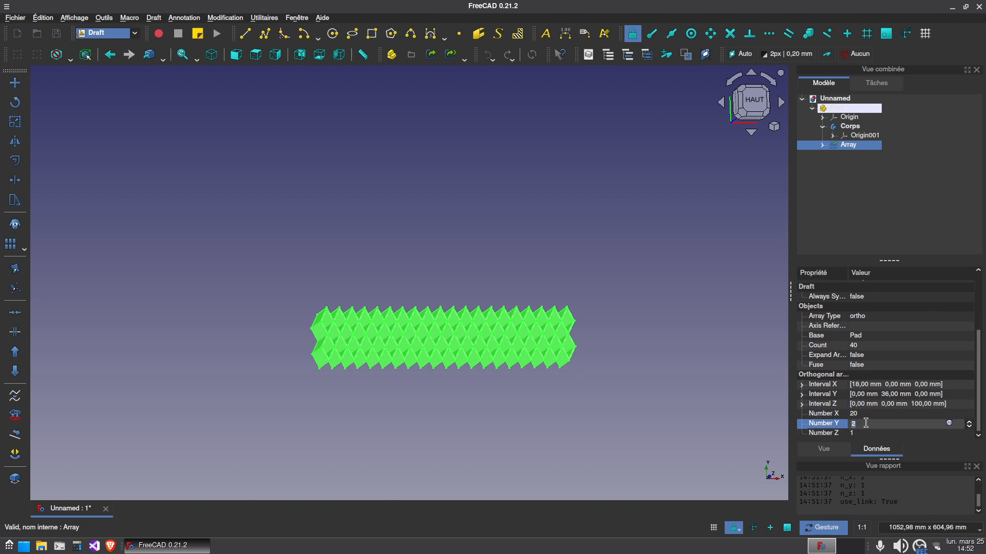
{"action": "left_click", "coordinate": [551, 450]}
{"action": "left_click_drag", "start_coordinate": [523, 427], "coordinate": [662, 288]}
Downgrade the array into separate solids and fuse them all into one lattice with a Part workbench union
{"action": "left_click", "coordinate": [849, 145]}
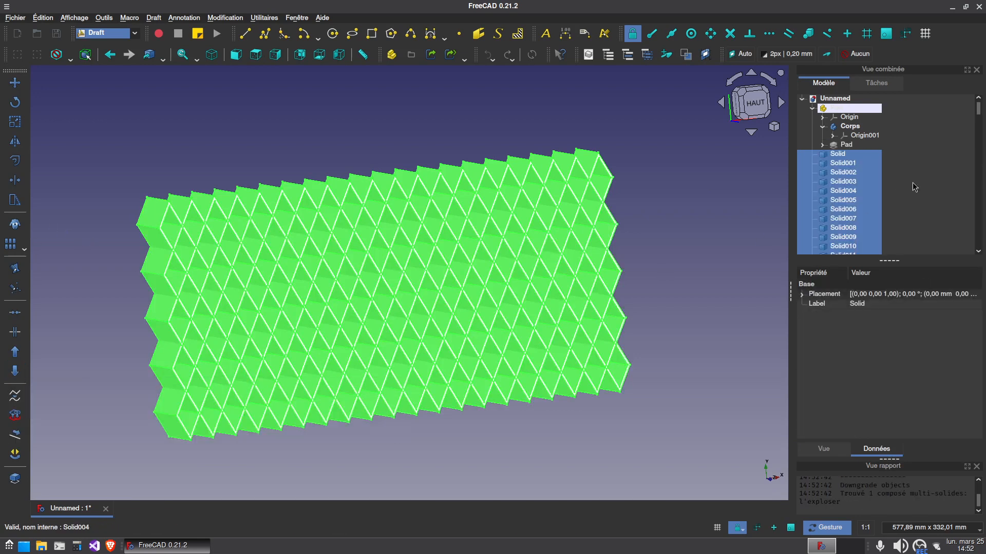
{"action": "left_click", "coordinate": [135, 33]}
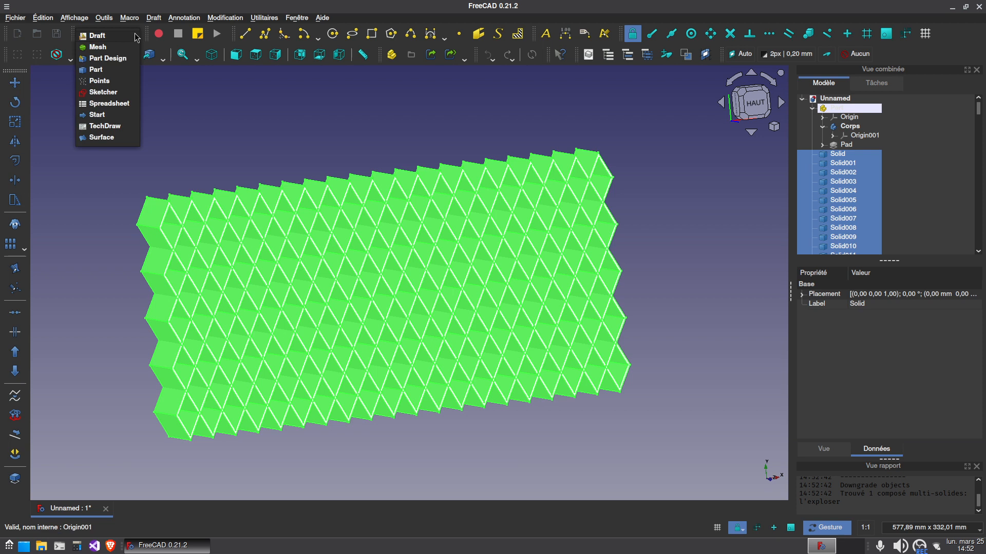
{"action": "left_click", "coordinate": [110, 69]}
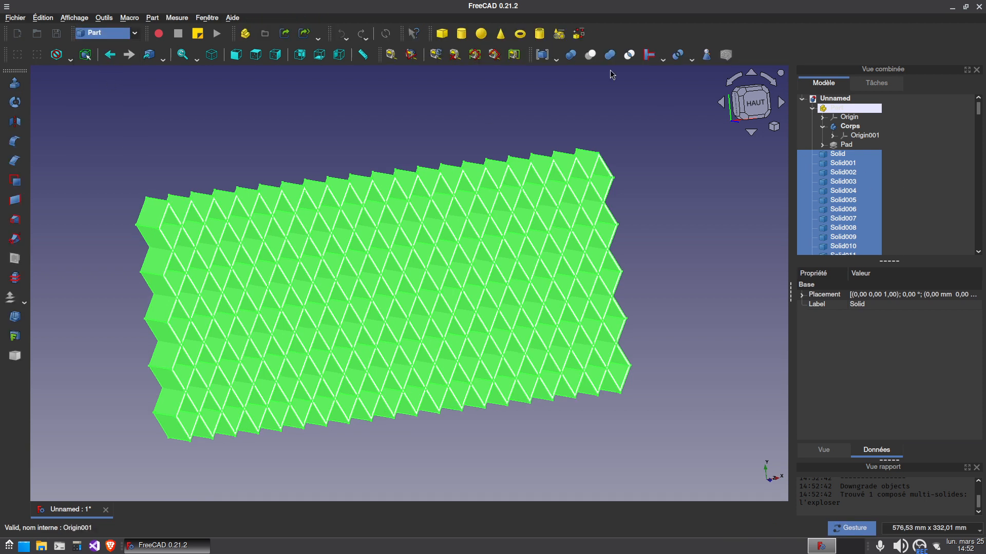
{"action": "left_click", "coordinate": [609, 55]}
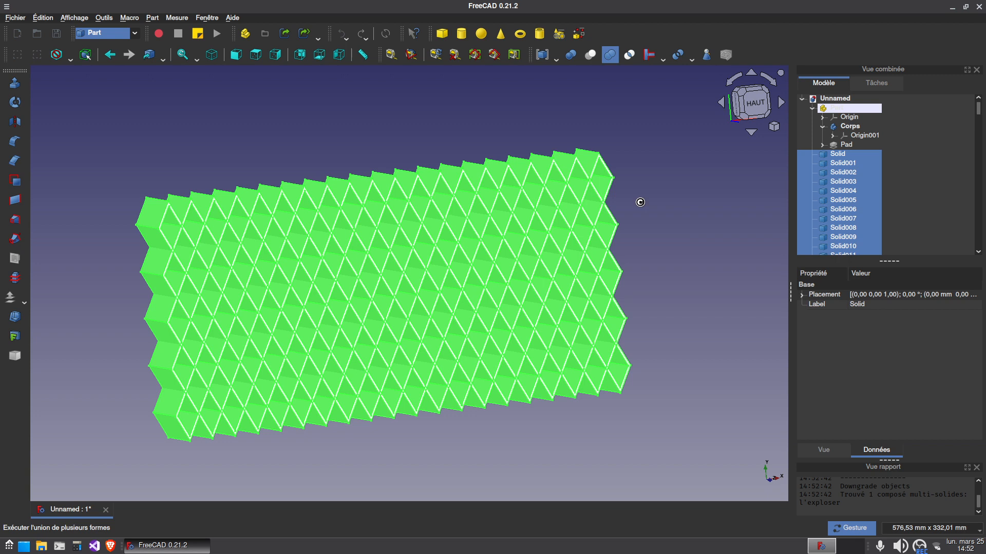
{"action": "left_click_drag", "start_coordinate": [658, 222], "coordinate": [608, 295]}
{"action": "left_click_drag", "start_coordinate": [411, 422], "coordinate": [363, 426]}
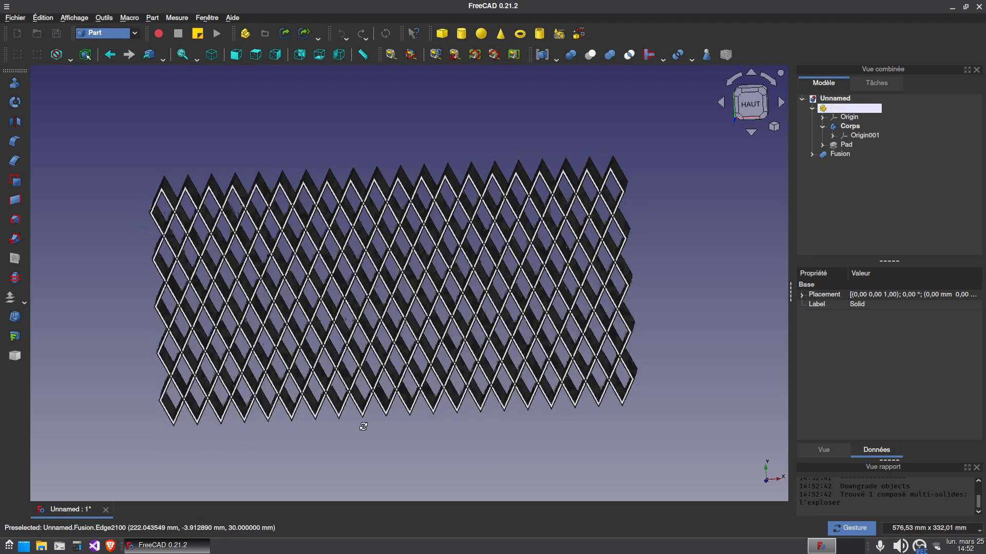
Move the fused lattice into the part container and hide the Corps body
{"action": "left_click", "coordinate": [840, 154]}
{"action": "left_click_drag", "start_coordinate": [843, 116], "coordinate": [842, 109]}
{"action": "left_click", "coordinate": [865, 129]}
{"action": "left_click", "coordinate": [823, 127]}
{"action": "left_click", "coordinate": [852, 145]}
{"action": "left_click_drag", "start_coordinate": [469, 447], "coordinate": [500, 403]}
{"action": "left_click", "coordinate": [516, 411]}
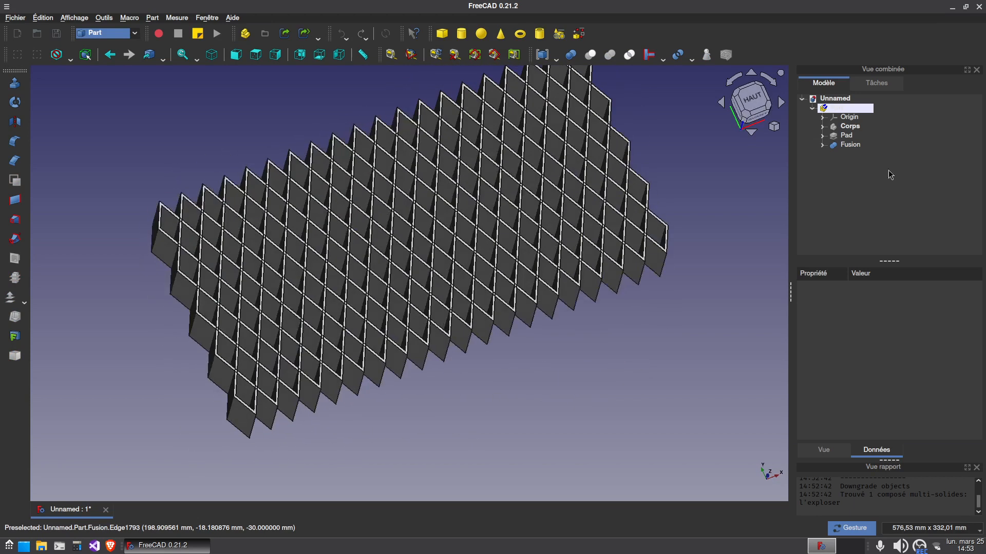
Rename the fused lattice as grillage
{"action": "left_click", "coordinate": [850, 145]}
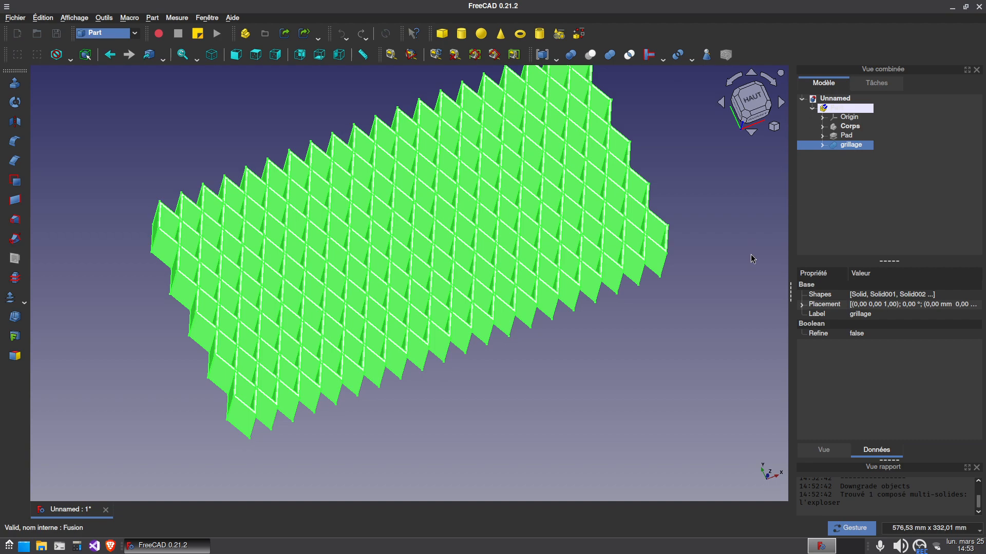
{"action": "left_click", "coordinate": [684, 327]}
Inspect the grillage lattice block from the isometric, tilted and top views
{"action": "left_click_drag", "start_coordinate": [712, 170], "coordinate": [402, 385]}
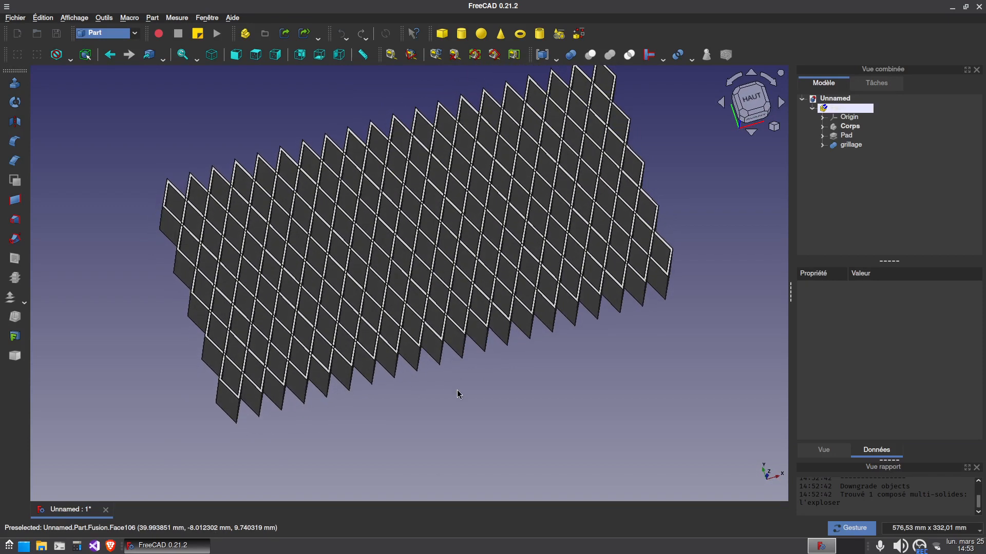
{"action": "key", "text": "0"}
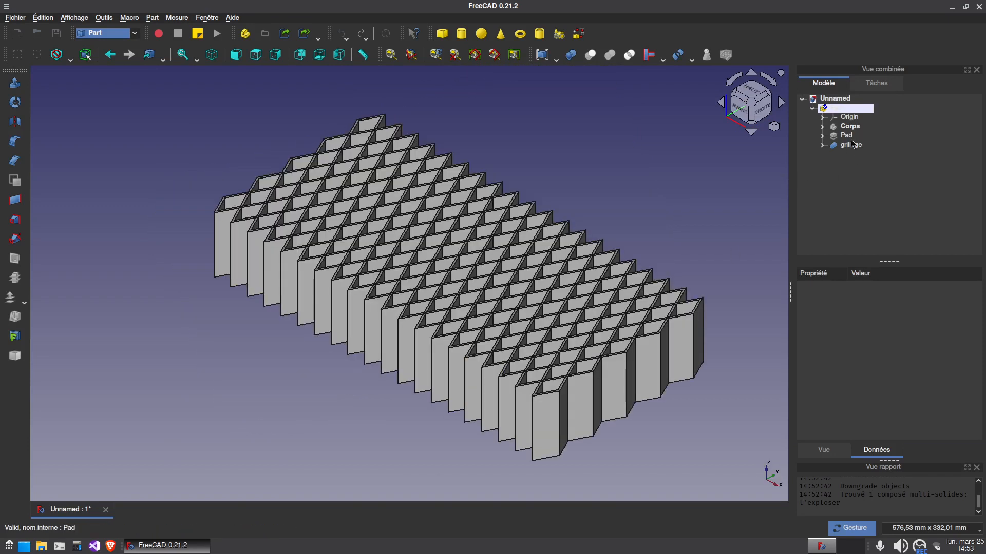
{"action": "left_click_drag", "start_coordinate": [557, 155], "coordinate": [419, 170]}
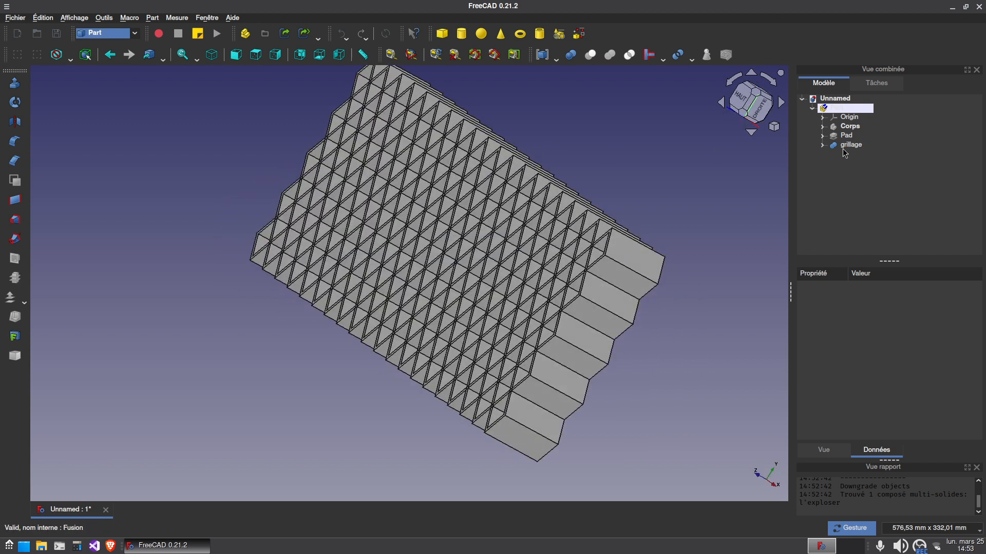
{"action": "key", "text": "2"}
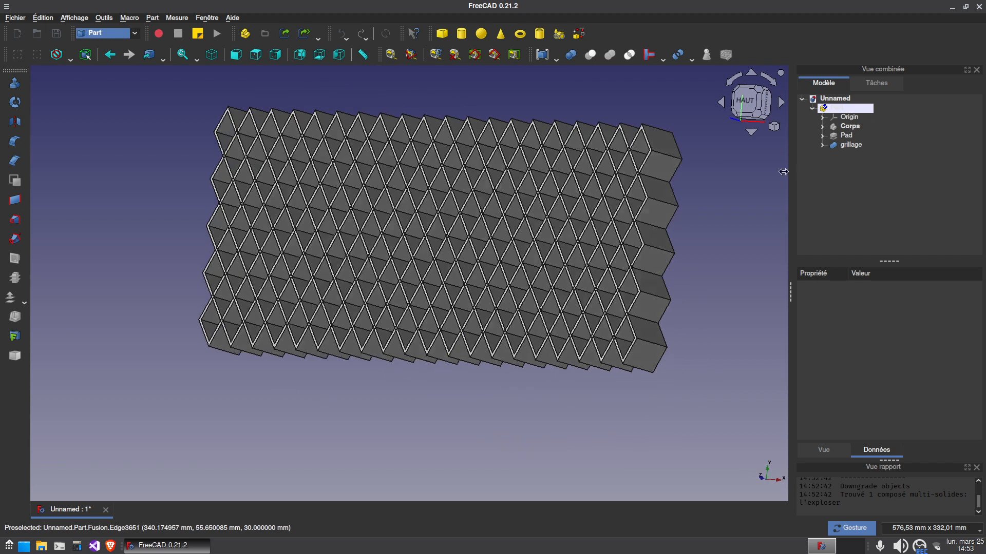
{"action": "left_click_drag", "start_coordinate": [130, 244], "coordinate": [182, 262]}
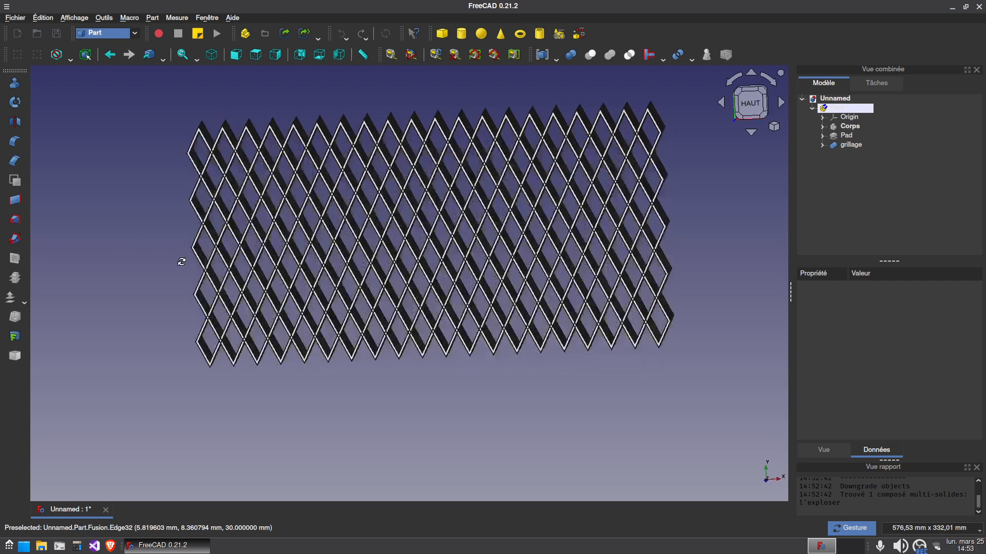
Create a new empty body in the part container using the Part Design workbench
{"action": "key", "text": "2"}
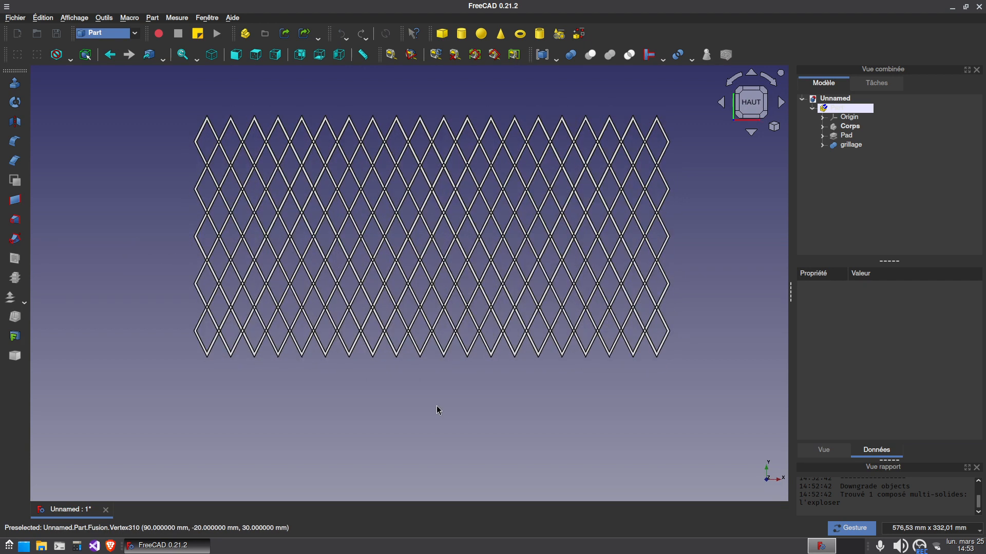
{"action": "scroll", "coordinate": [388, 408], "scroll_direction": "up", "scroll_amount": 2}
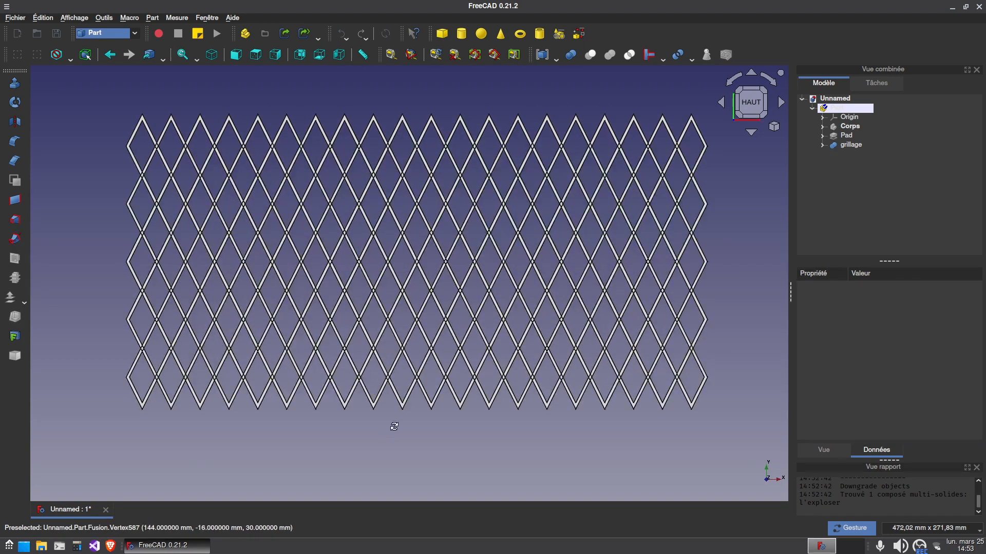
{"action": "key", "text": "0"}
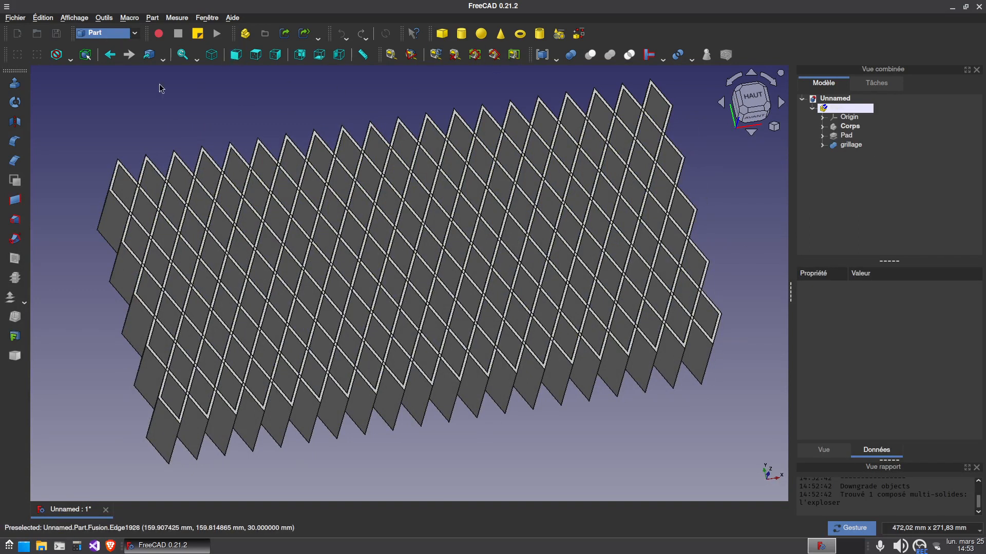
{"action": "left_click", "coordinate": [106, 33]}
{"action": "left_click", "coordinate": [107, 42]}
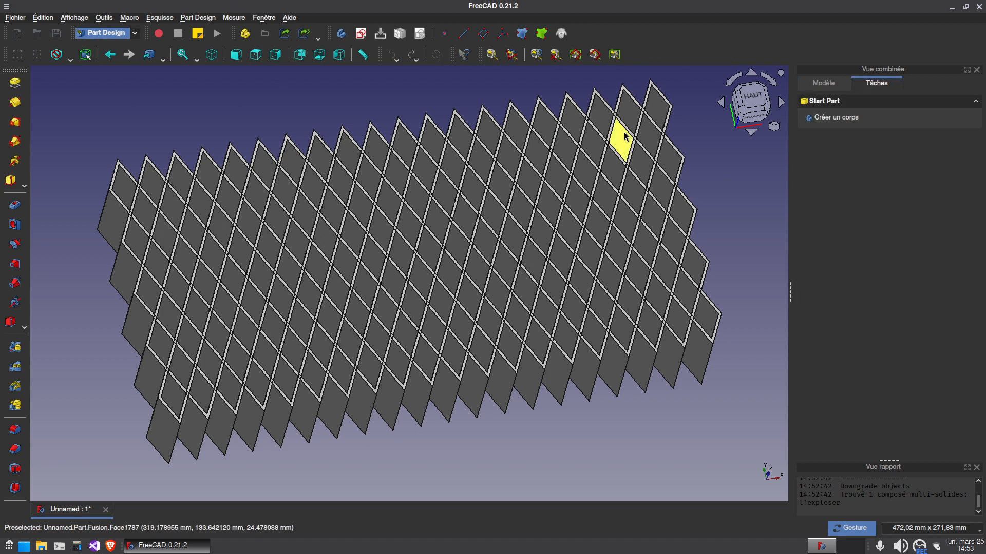
{"action": "left_click", "coordinate": [824, 83]}
{"action": "left_click", "coordinate": [851, 145]}
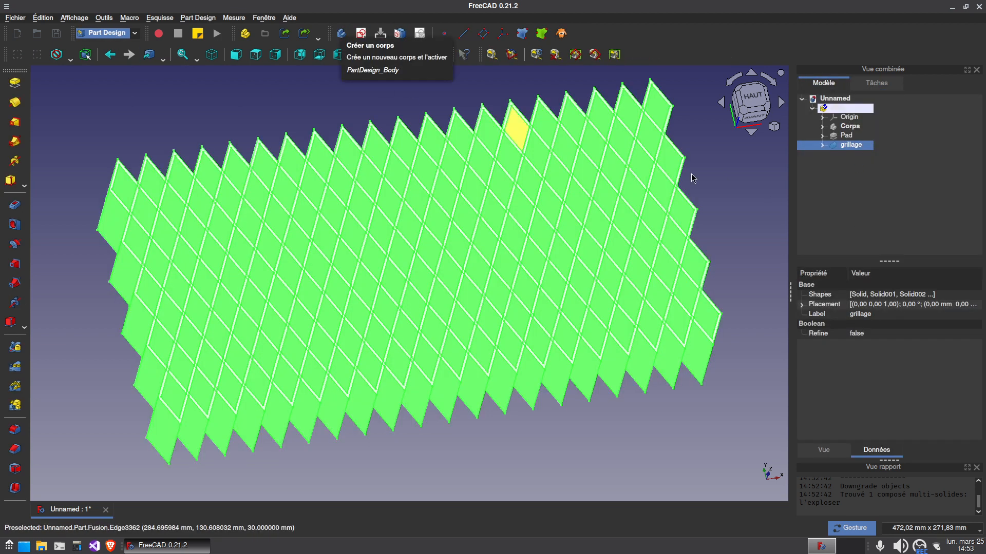
{"action": "left_click", "coordinate": [608, 157]}
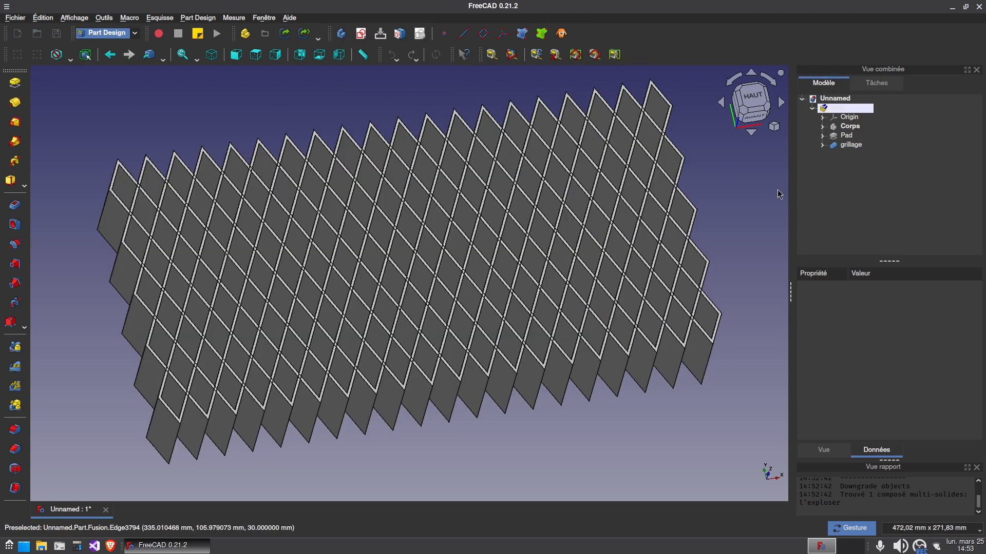
{"action": "left_click", "coordinate": [342, 40]}
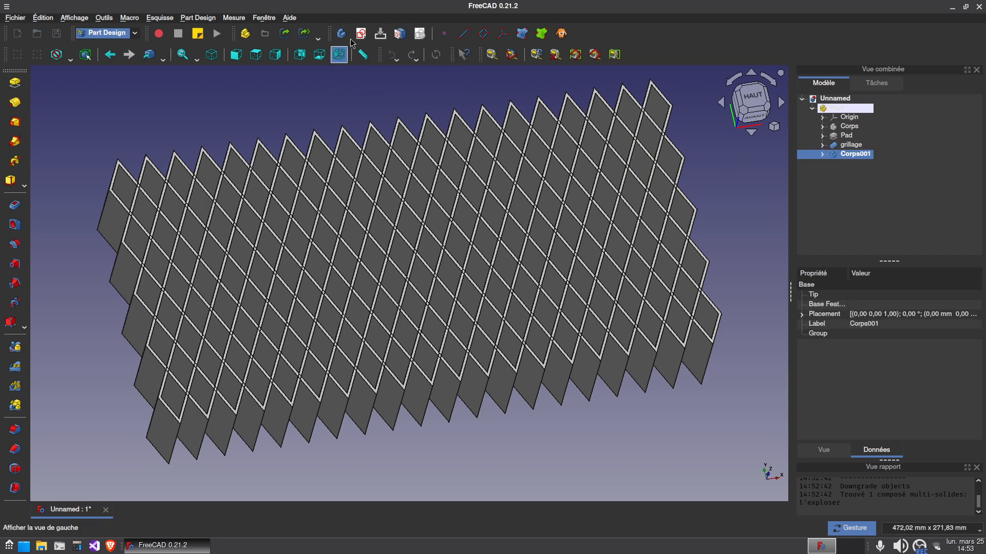
Start a sketch on the new body's YZ plane and switch the display to wireframe
{"action": "left_click", "coordinate": [361, 34]}
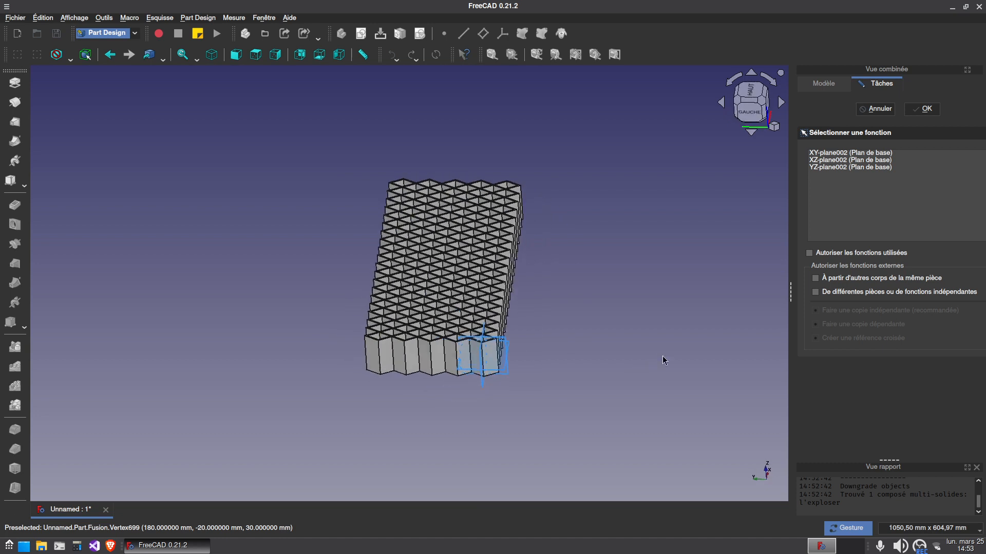
{"action": "scroll", "coordinate": [458, 356], "scroll_direction": "up", "scroll_amount": 8}
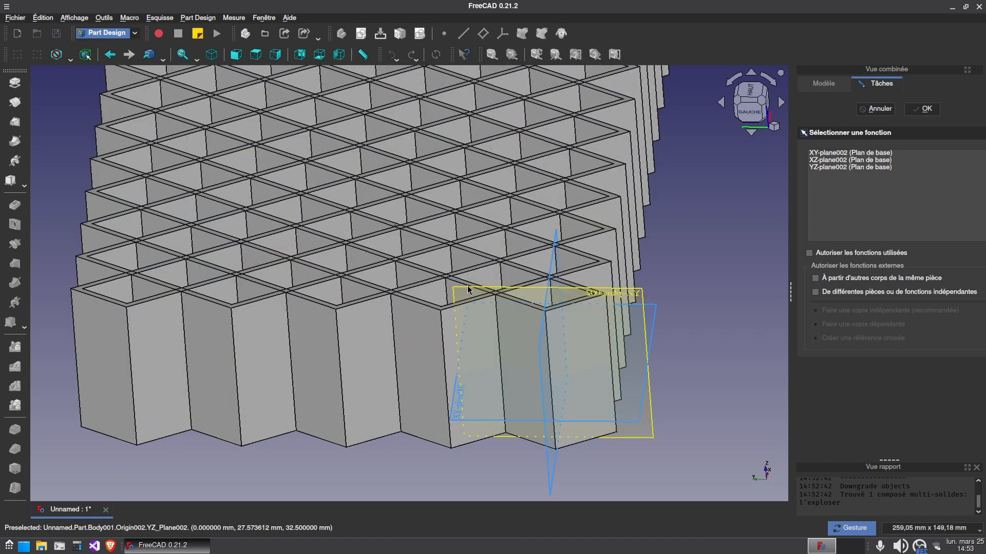
{"action": "left_click", "coordinate": [655, 310]}
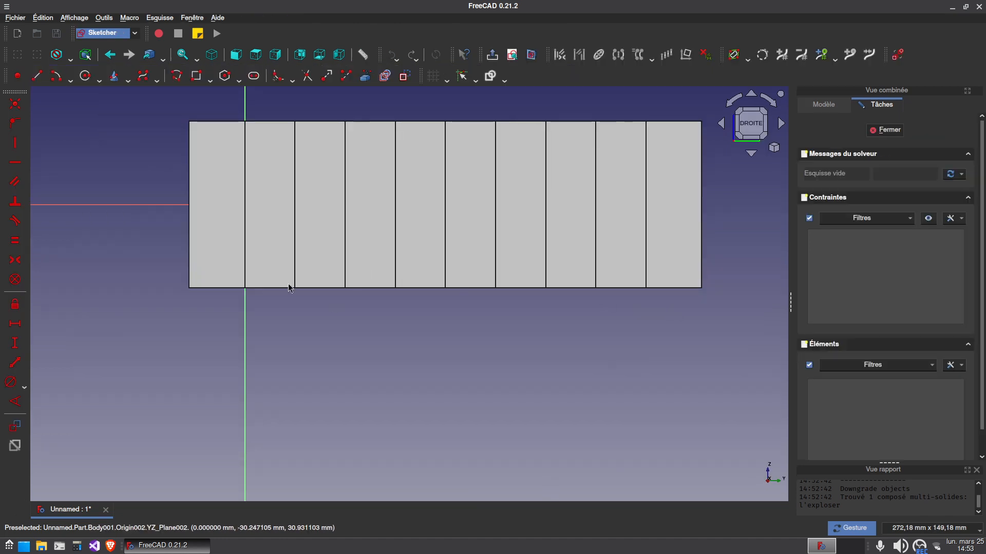
{"action": "left_click", "coordinate": [69, 58]}
{"action": "left_click", "coordinate": [81, 102]}
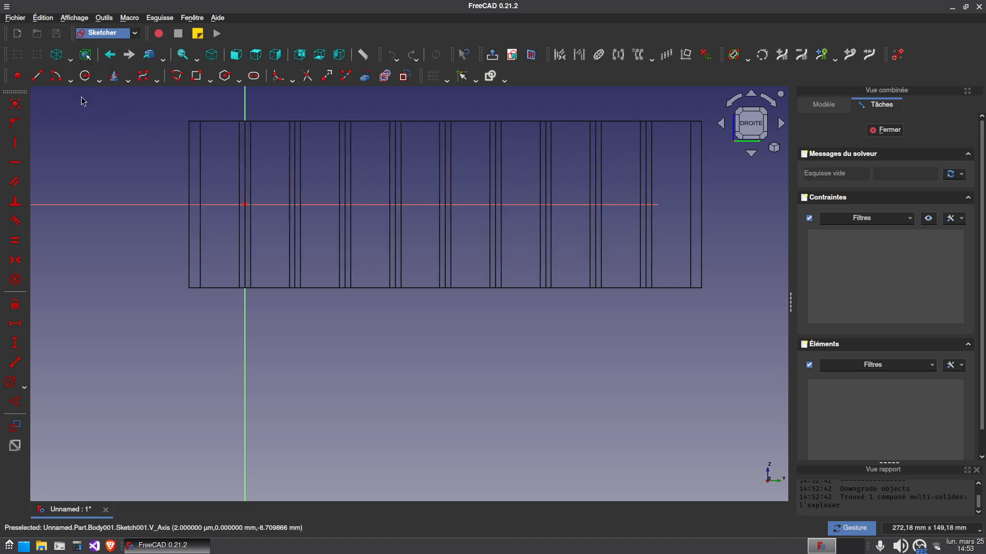
Sketch a four-point B-spline arching from the origin to the horizontal axis as the wing profile's upper curve
{"action": "right_click_drag", "start_coordinate": [463, 318], "coordinate": [393, 376]}
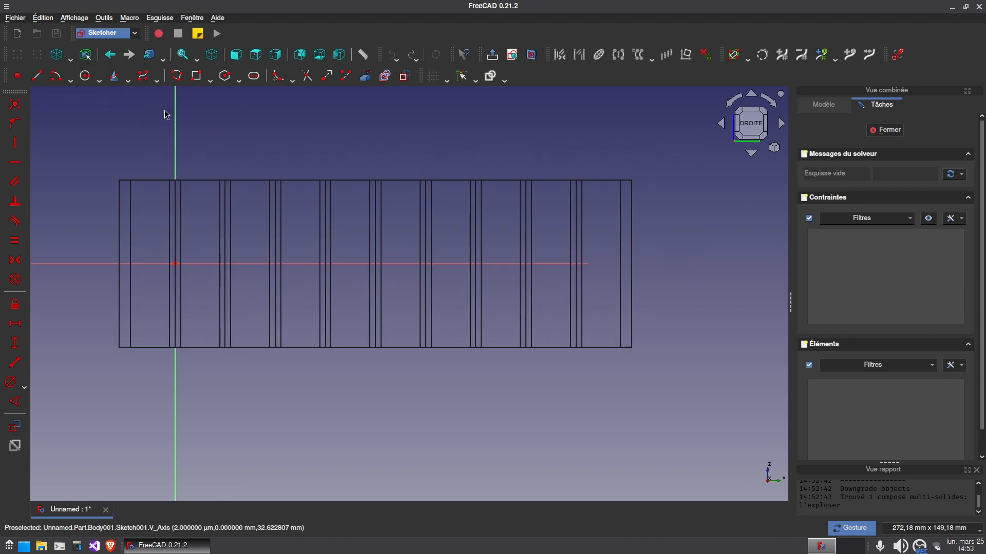
{"action": "left_click", "coordinate": [152, 82]}
{"action": "left_click", "coordinate": [175, 264]}
{"action": "left_click", "coordinate": [219, 233]}
{"action": "left_click", "coordinate": [430, 205]}
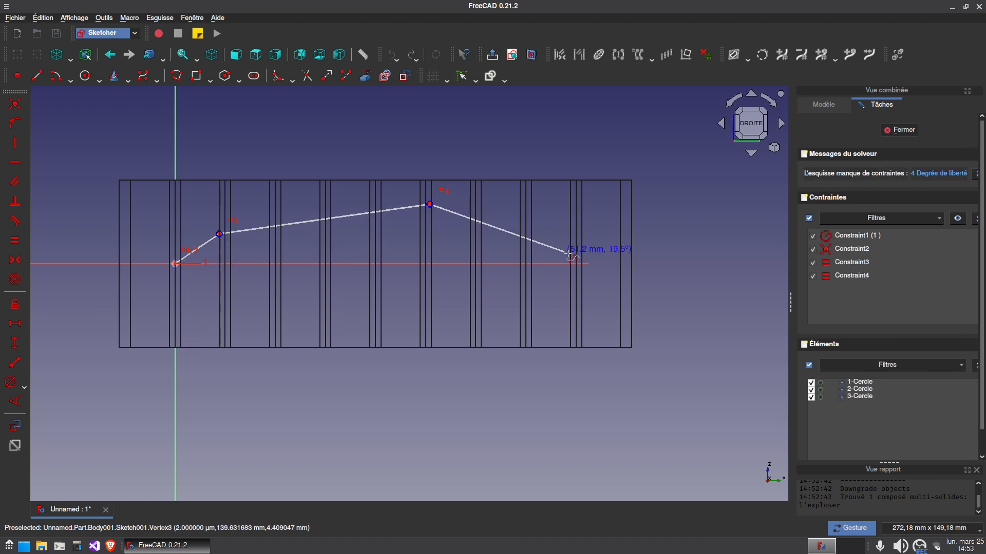
{"action": "left_click", "coordinate": [579, 264]}
{"action": "right_click", "coordinate": [583, 307]}
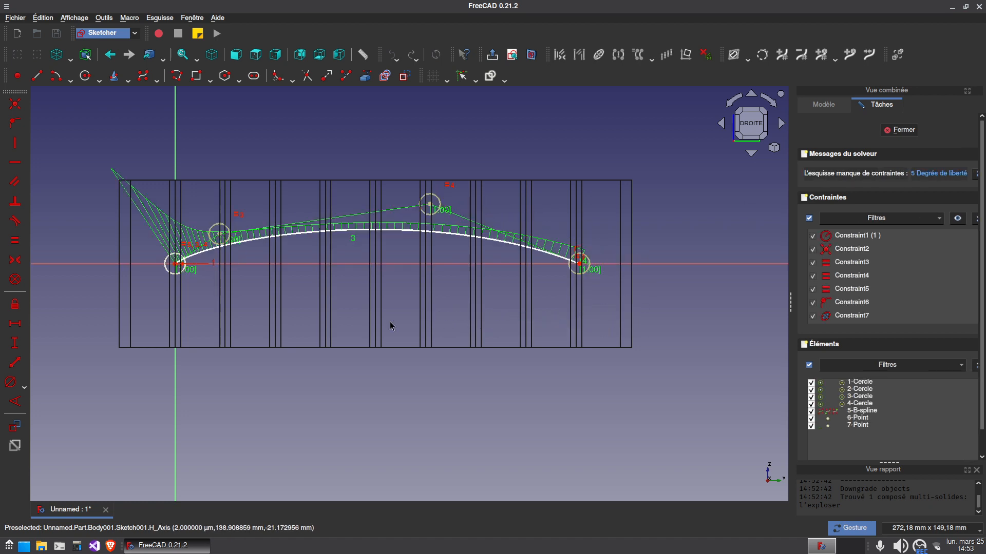
Constrain the second control point onto the vertical axis and move the third control point closer to the leading edge
{"action": "left_click", "coordinate": [222, 236]}
{"action": "left_click", "coordinate": [177, 173]}
{"action": "key", "text": "o"}
{"action": "left_click_drag", "start_coordinate": [433, 208], "coordinate": [349, 209]}
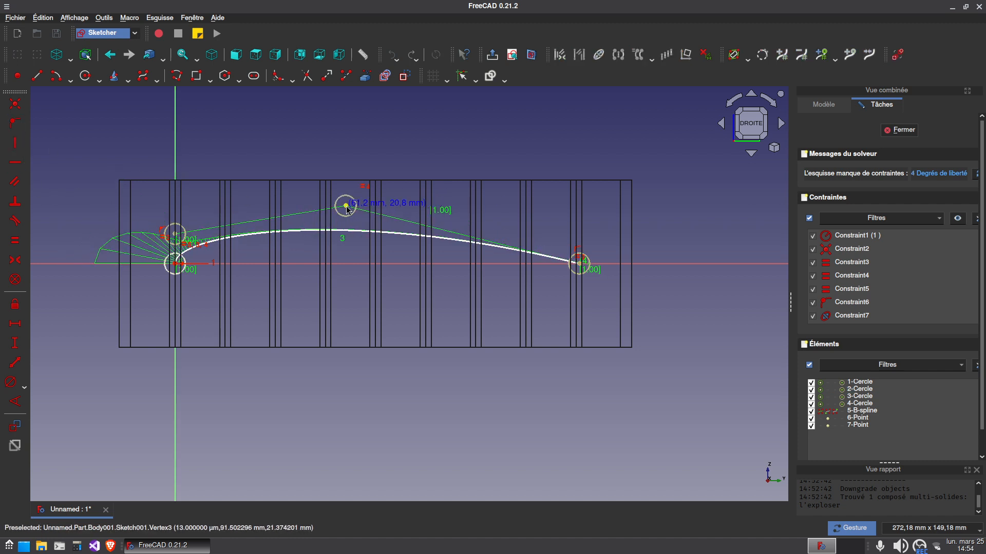
Add a vertical distance constraint from the origin to the control point on the vertical axis and set it to 25 mm
{"action": "left_click", "coordinate": [177, 236]}
{"action": "left_click", "coordinate": [14, 343]}
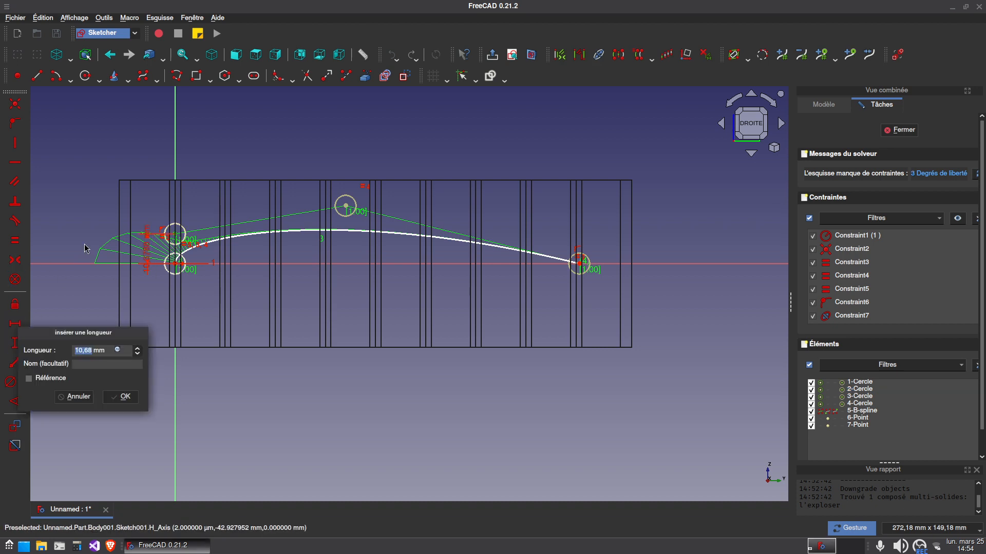
{"action": "type", "text": "30"}
{"action": "key", "text": "Return"}
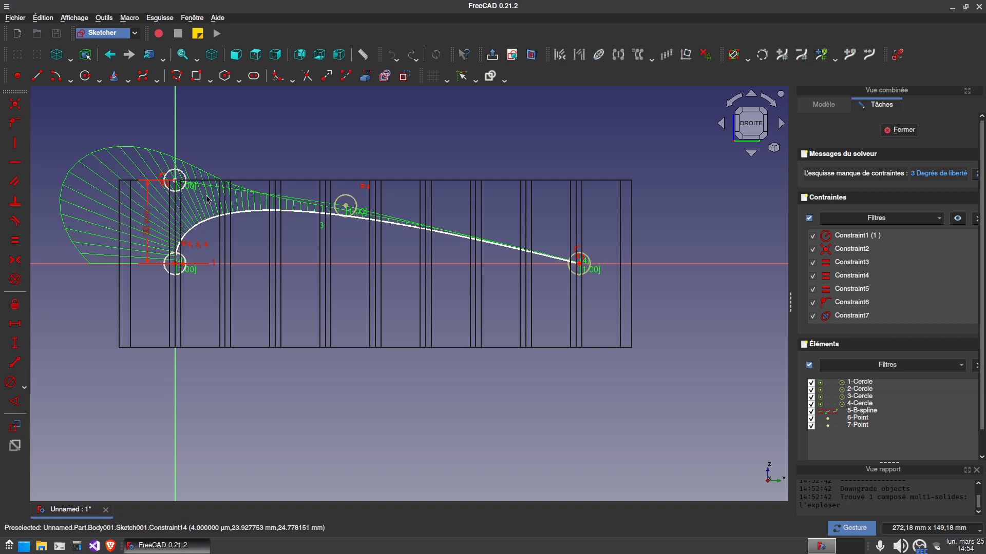
{"action": "double_click", "coordinate": [145, 235]}
{"action": "type", "text": "2"}
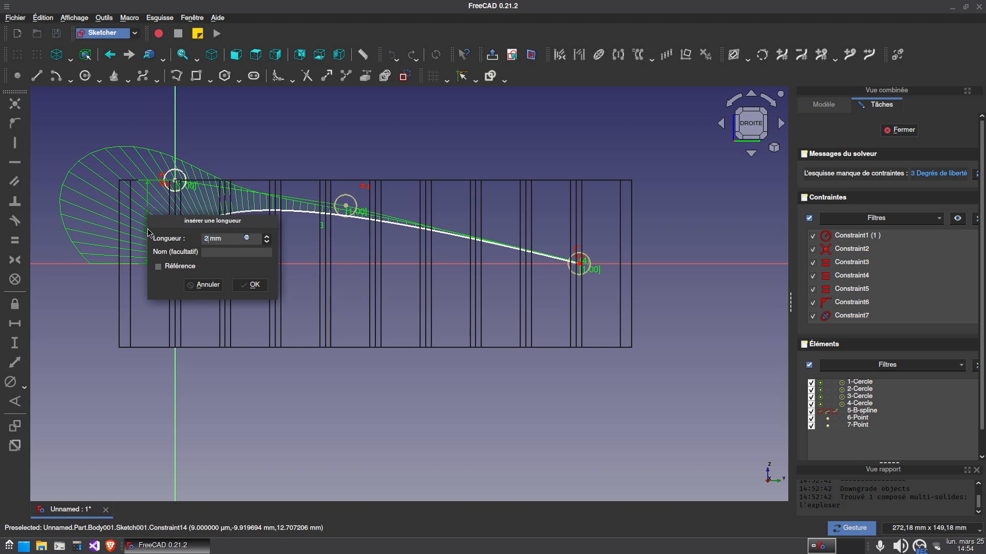
{"action": "type", "text": "5"}
{"action": "key", "text": "Return"}
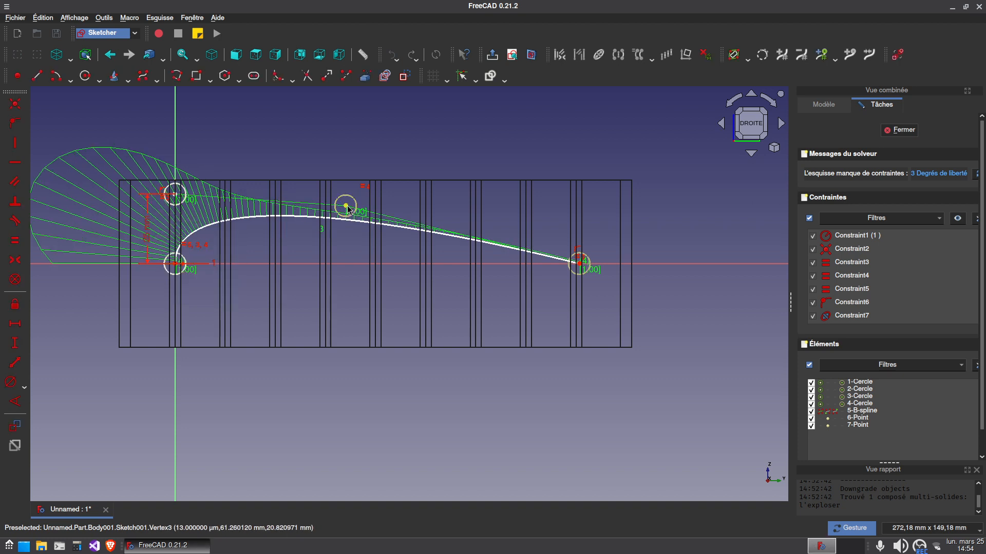
Close the profile with a straight line along the horizontal axis, constrain its length to 160 mm and place the dimension below the profile
{"action": "left_click", "coordinate": [37, 75]}
{"action": "left_click", "coordinate": [182, 263]}
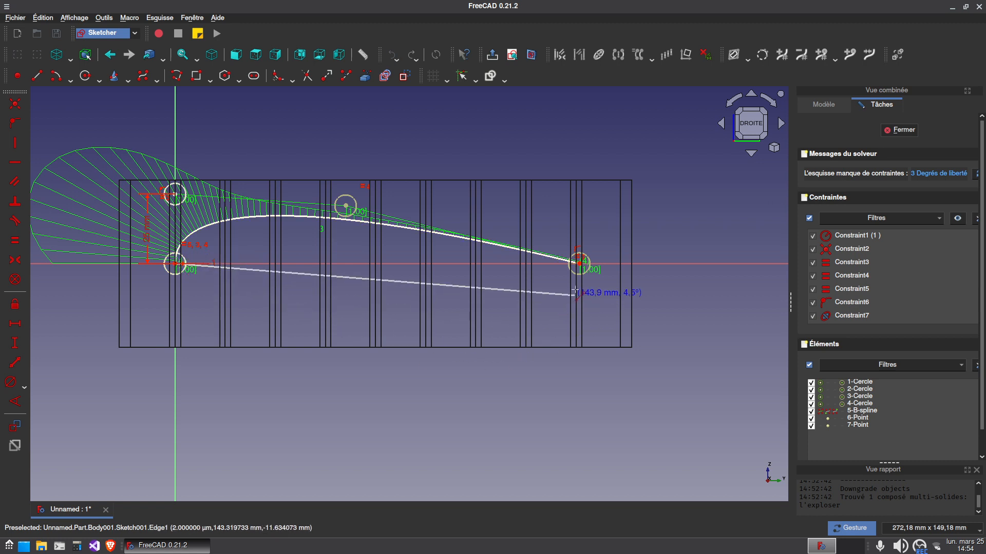
{"action": "left_click", "coordinate": [579, 263]}
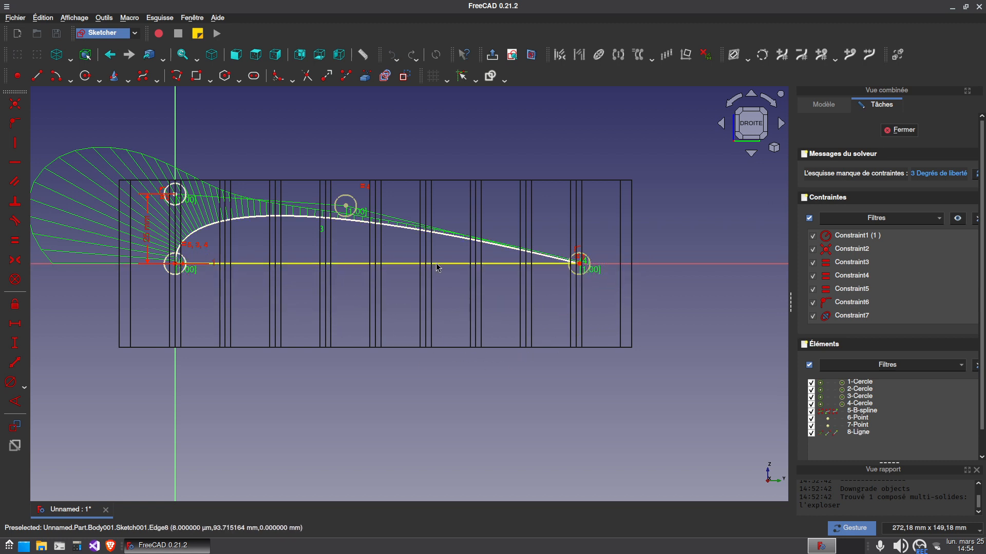
{"action": "left_click", "coordinate": [15, 323]}
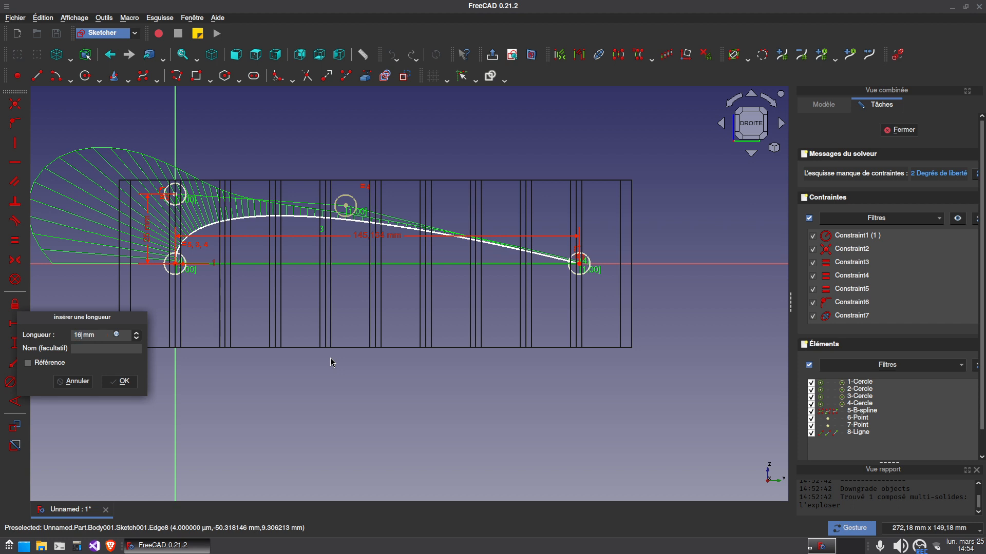
{"action": "type", "text": "160"}
{"action": "key", "text": "Return"}
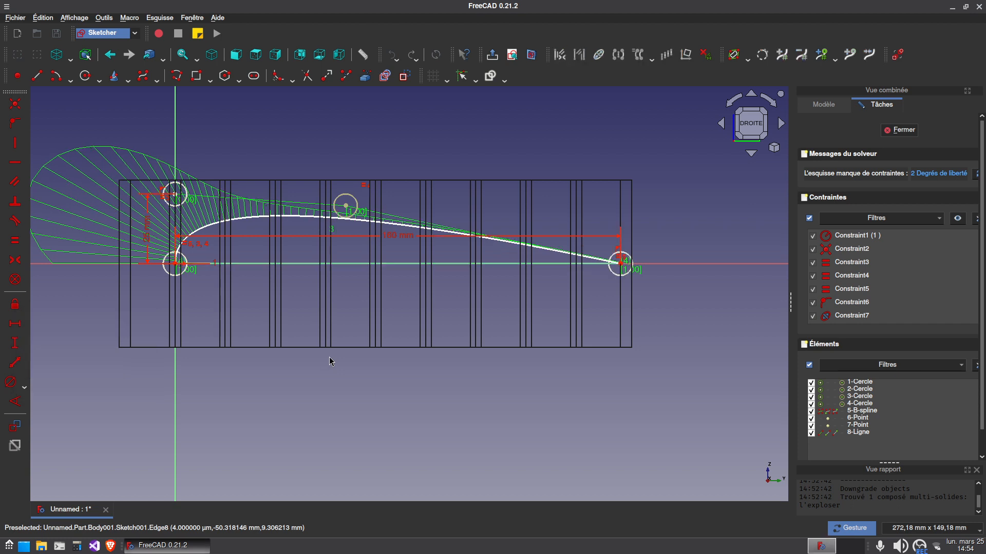
{"action": "left_click_drag", "start_coordinate": [402, 239], "coordinate": [415, 334]}
Lock the spline's third control point about 75 mm along and 17 mm above the origin, and close the sketch
{"action": "left_click_drag", "start_coordinate": [345, 207], "coordinate": [386, 219]}
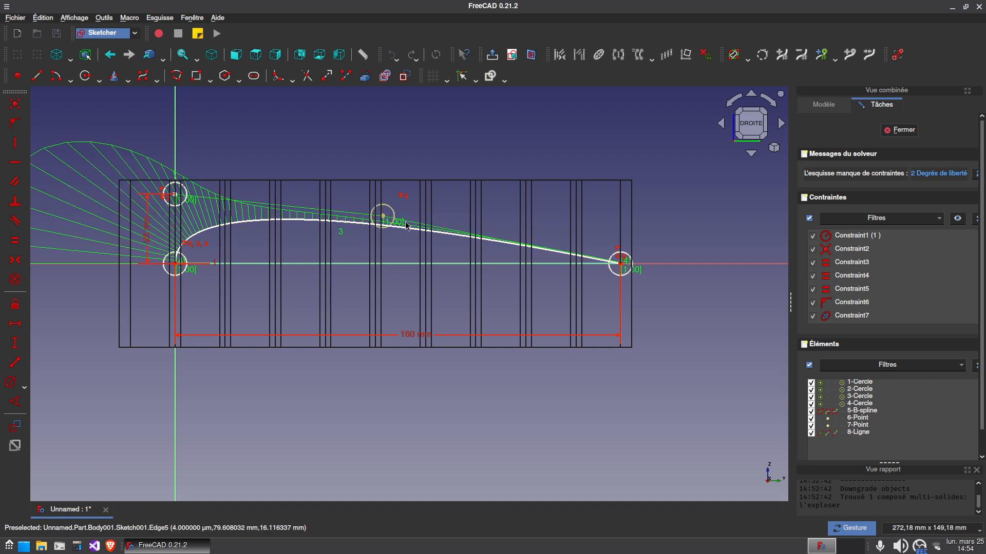
{"action": "left_click", "coordinate": [389, 219]}
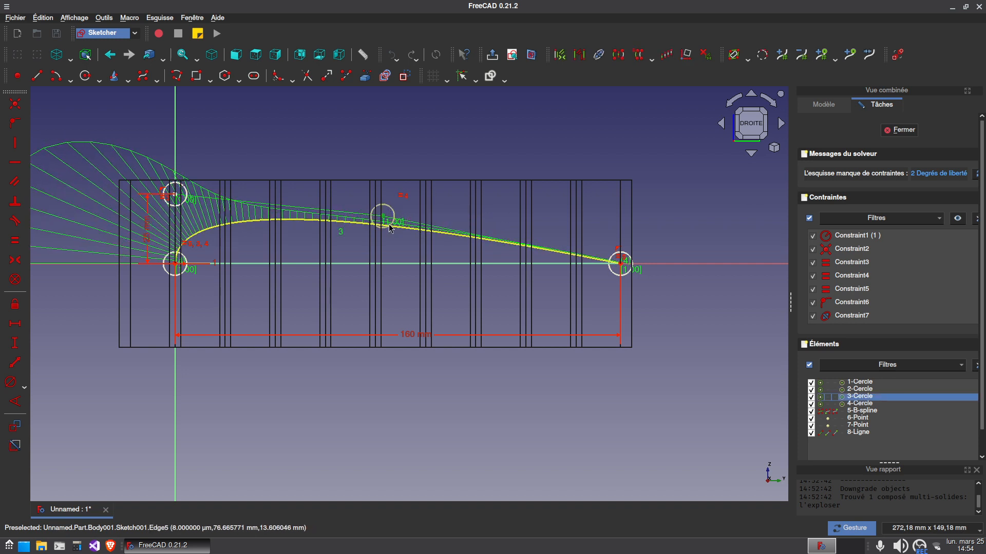
{"action": "left_click", "coordinate": [17, 306]}
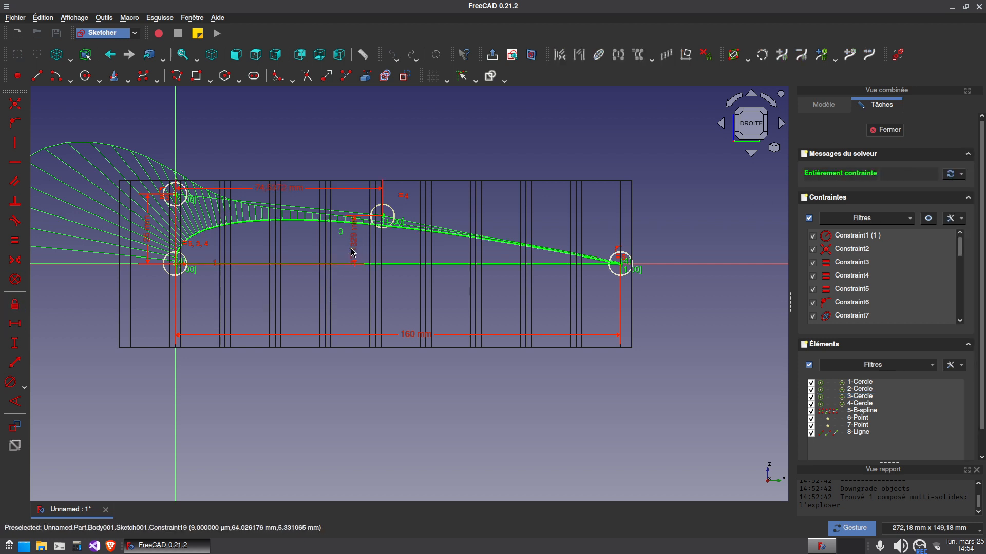
{"action": "left_click", "coordinate": [882, 132]}
Pad the wing profile sketch 320 mm along its normal so it spans the lattice
{"action": "mouse_move", "coordinate": [339, 405]}
{"action": "left_mouse_down"}
{"action": "mouse_move", "coordinate": [403, 393]}
{"action": "mouse_move", "coordinate": [388, 386]}
{"action": "mouse_move", "coordinate": [352, 308]}
{"action": "mouse_move", "coordinate": [426, 325]}
{"action": "left_mouse_up"}
{"action": "scroll", "coordinate": [384, 419], "scroll_direction": "down", "scroll_amount": 1}
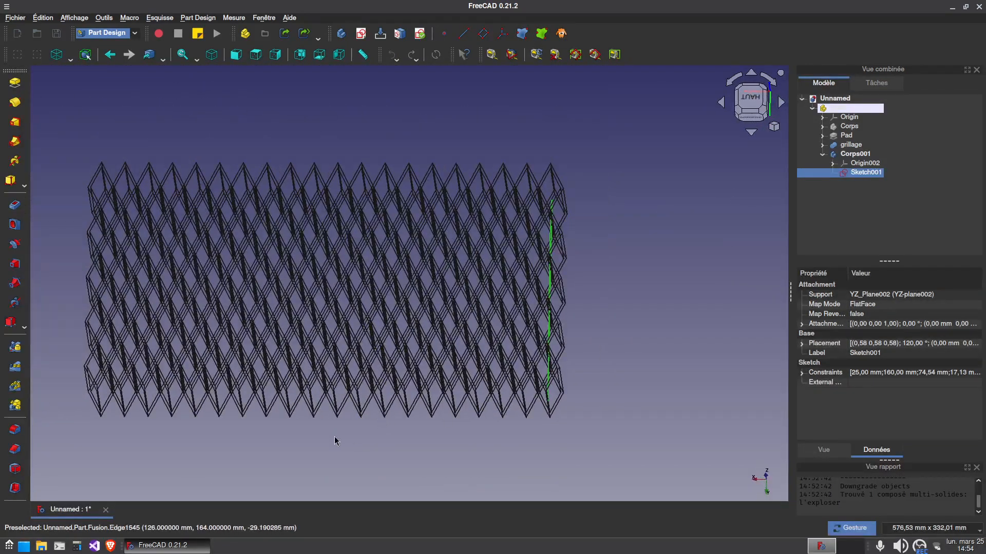
{"action": "left_click", "coordinate": [15, 83]}
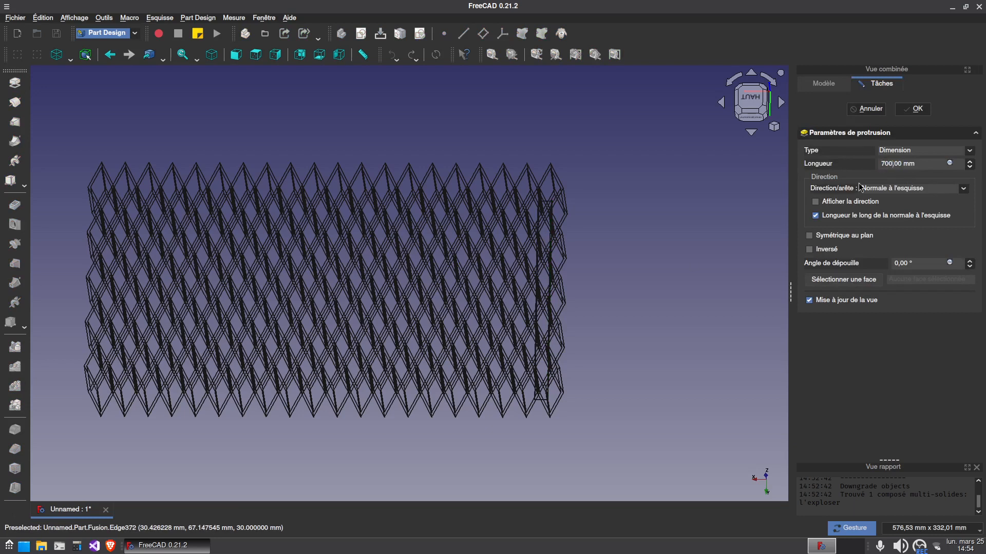
{"action": "scroll", "coordinate": [462, 370], "scroll_direction": "down", "scroll_amount": 4}
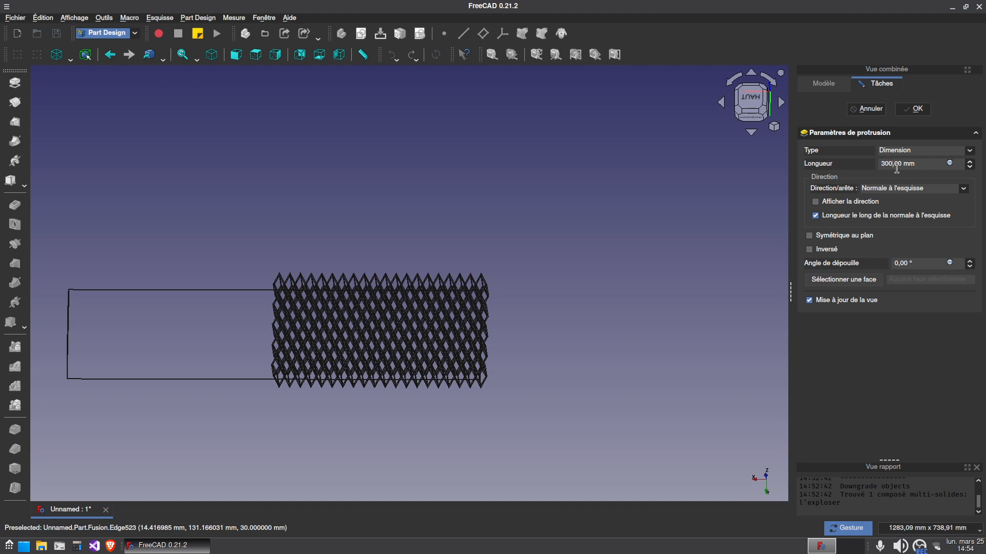
{"action": "scroll", "coordinate": [377, 112], "scroll_direction": "up", "scroll_amount": 6}
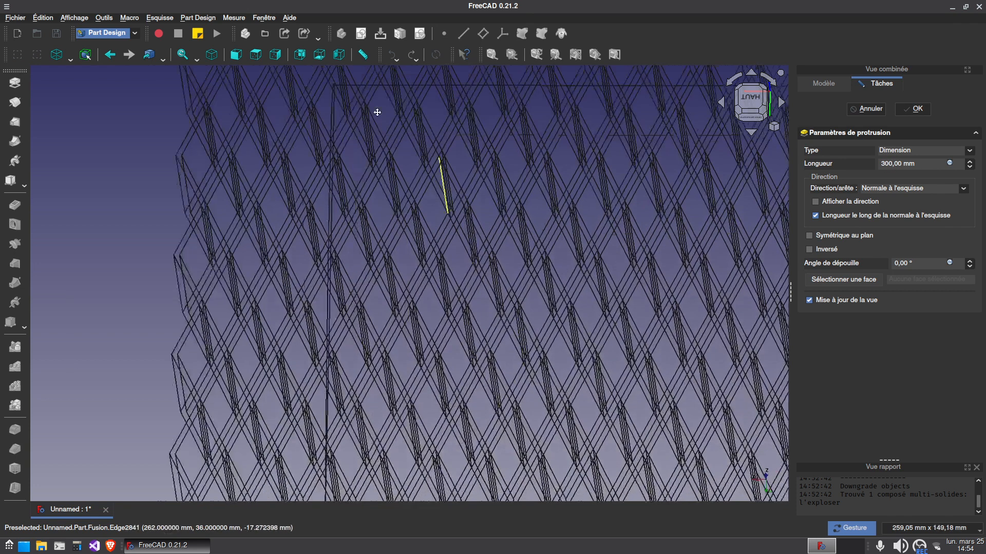
{"action": "right_click_drag", "start_coordinate": [447, 195], "coordinate": [377, 112]}
{"action": "scroll", "coordinate": [266, 322], "scroll_direction": "down", "scroll_amount": 1}
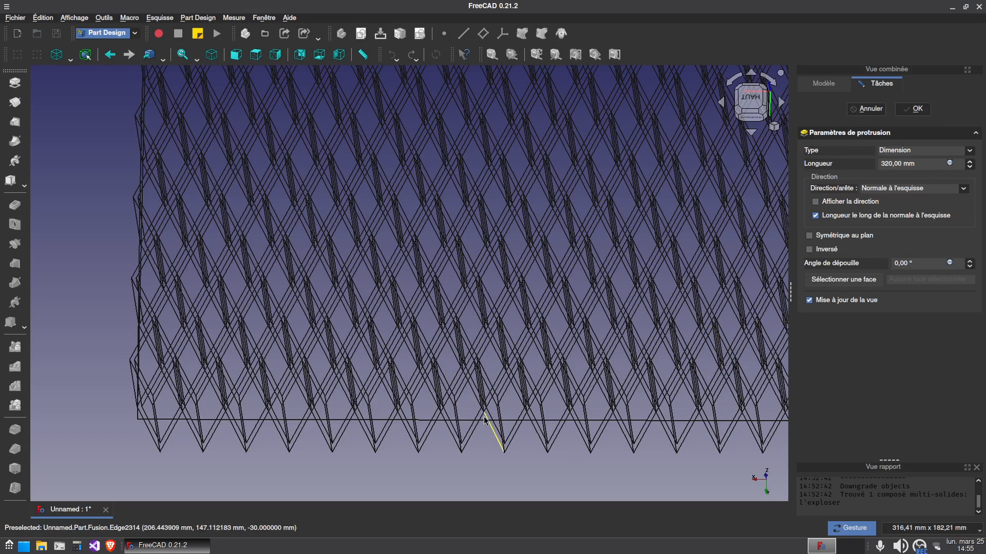
{"action": "scroll", "coordinate": [300, 336], "scroll_direction": "down", "scroll_amount": 1}
{"action": "left_click_drag", "start_coordinate": [301, 336], "coordinate": [342, 316]}
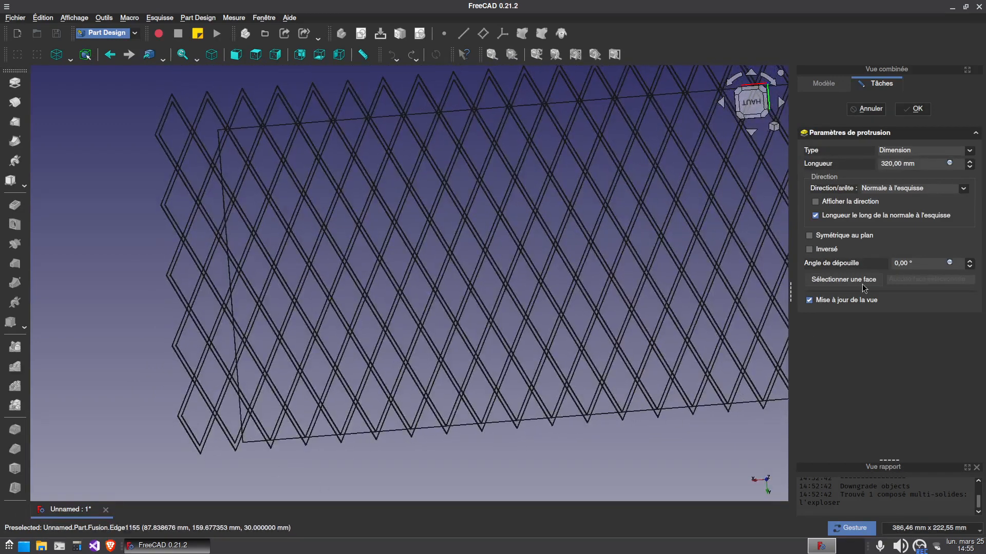
{"action": "right_click_drag", "start_coordinate": [491, 355], "coordinate": [475, 347]}
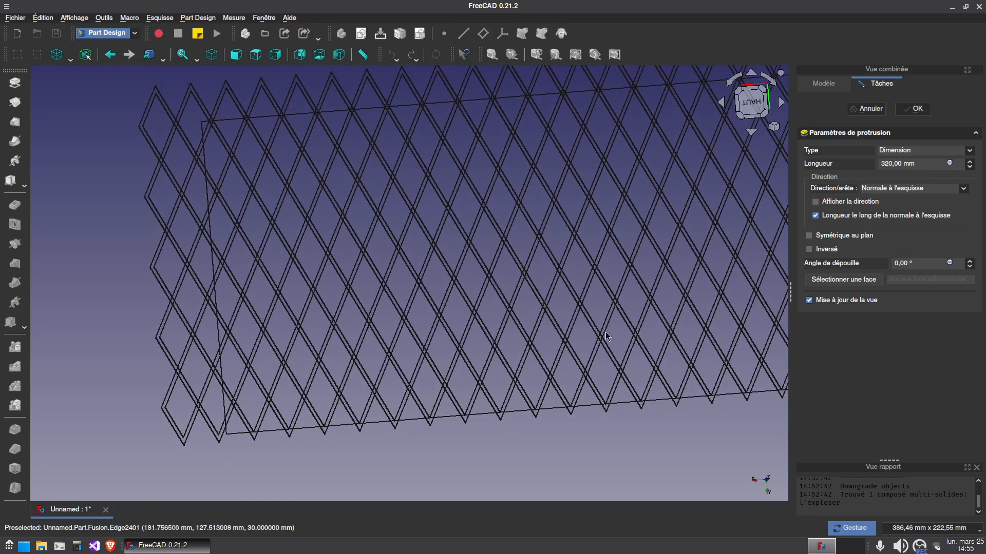
{"action": "left_click", "coordinate": [915, 109]}
Switch the display from wireframe back to the default shaded style and view the wing within the lattice
{"action": "left_click", "coordinate": [71, 59]}
{"action": "left_click", "coordinate": [77, 69]}
{"action": "mouse_move", "coordinate": [492, 424]}
{"action": "left_mouse_down"}
{"action": "mouse_move", "coordinate": [566, 391]}
{"action": "mouse_move", "coordinate": [543, 388]}
{"action": "mouse_move", "coordinate": [575, 360]}
{"action": "left_mouse_up"}
Rename the body containing the wing pad as base aile
{"action": "left_click", "coordinate": [822, 154]}
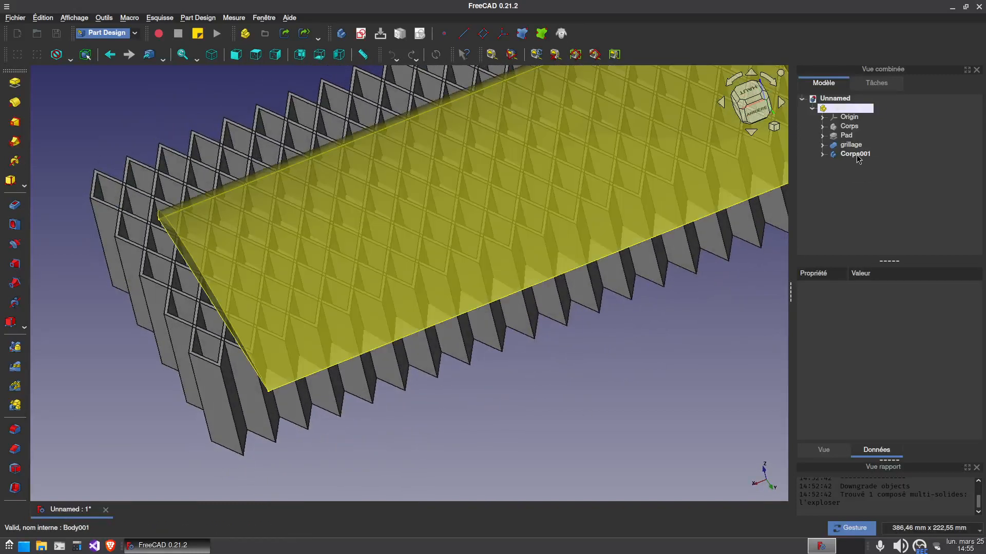
{"action": "left_click", "coordinate": [856, 154]}
{"action": "type", "text": "base aile"}
{"action": "key", "text": "Return"}
Create a clone of the base aile body
{"action": "left_click", "coordinate": [862, 188]}
{"action": "left_click", "coordinate": [856, 153]}
{"action": "left_click", "coordinate": [561, 34]}
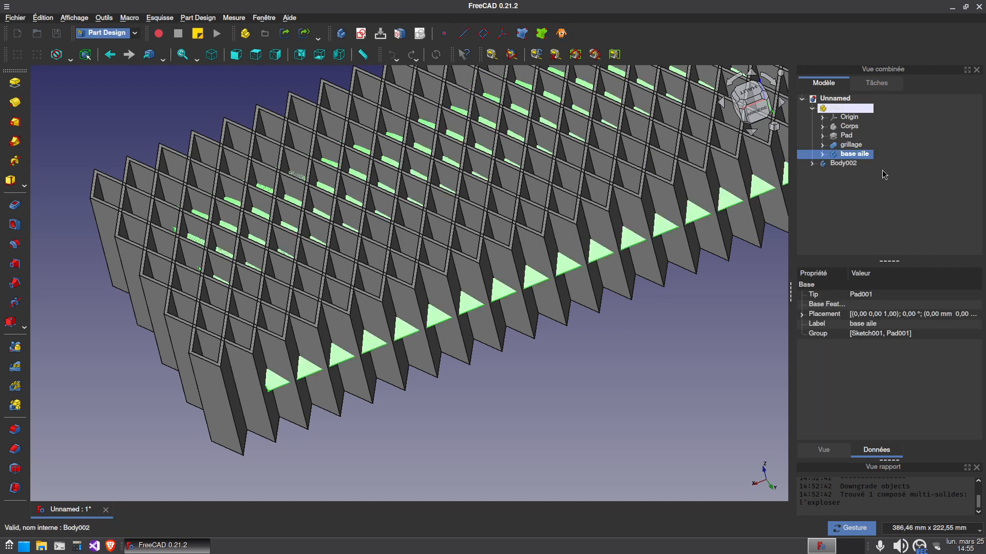
Hide the original base aile body, keeping its Body002 clone displayed, and select the grillage fusion to check it
{"action": "left_click", "coordinate": [844, 164]}
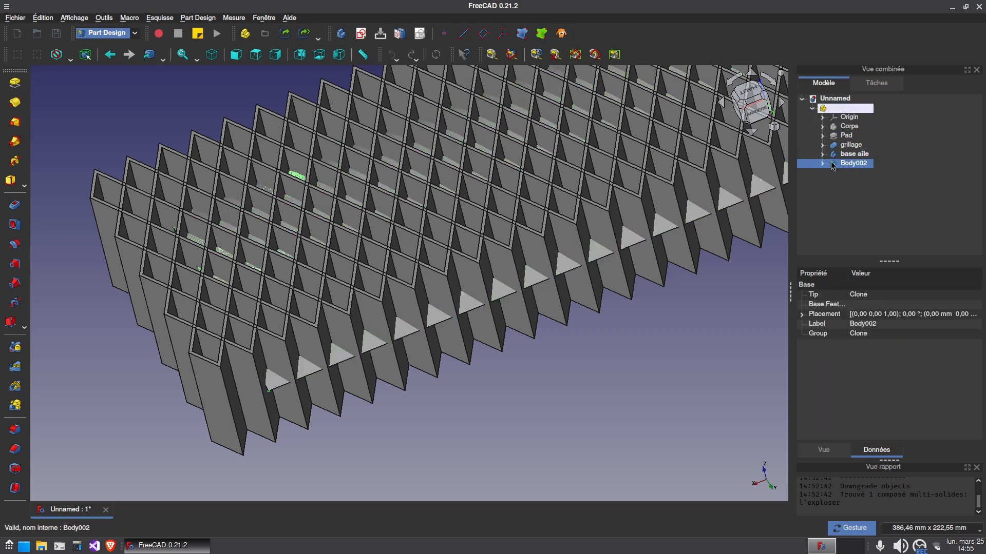
{"action": "left_click", "coordinate": [855, 154]}
{"action": "left_click", "coordinate": [854, 148]}
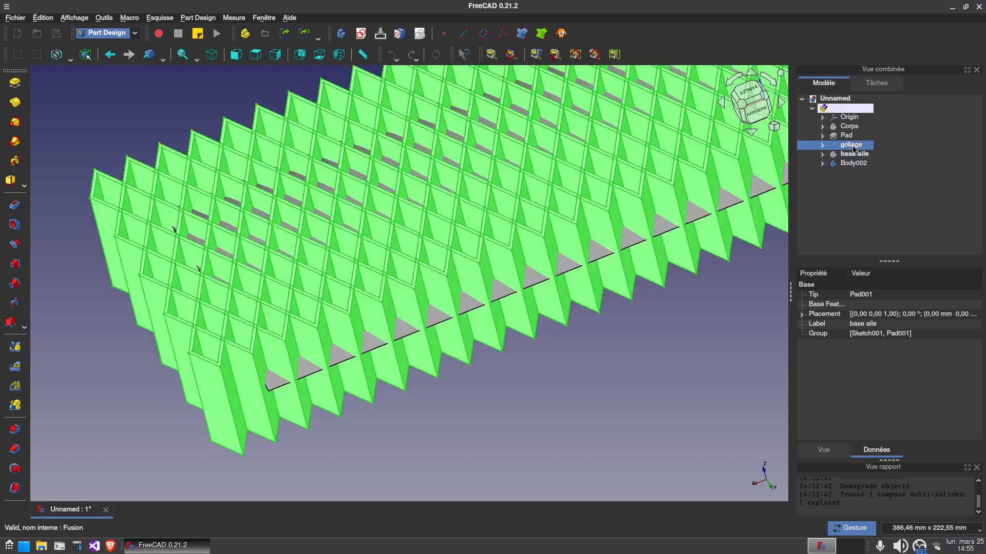
{"action": "left_click", "coordinate": [822, 146]}
{"action": "left_click", "coordinate": [823, 147]}
{"action": "scroll", "coordinate": [612, 282], "scroll_direction": "down", "scroll_amount": 2}
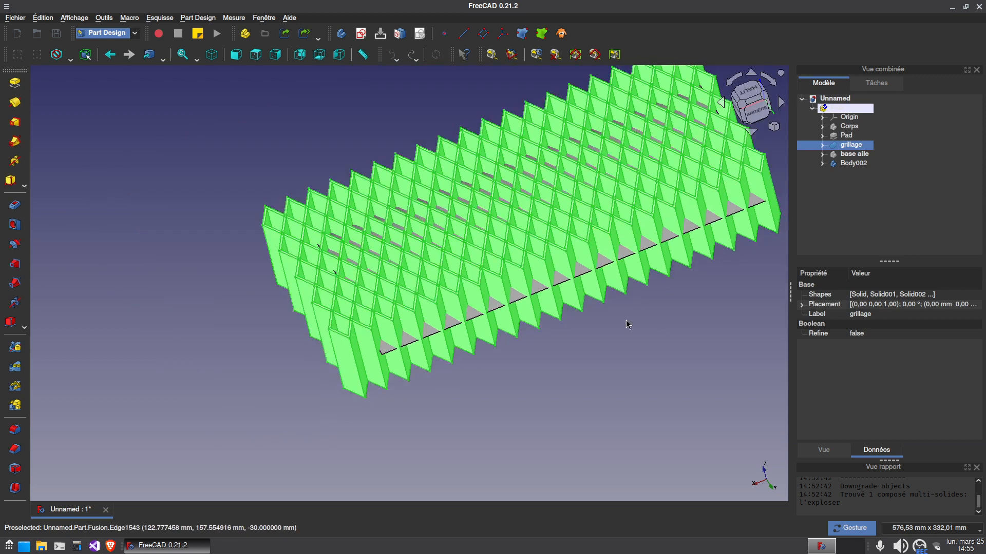
{"action": "scroll", "coordinate": [627, 325], "scroll_direction": "down", "scroll_amount": 2}
Create a new body that uses the grillage fusion as its base feature and collapse it in the tree
{"action": "left_click", "coordinate": [855, 162]}
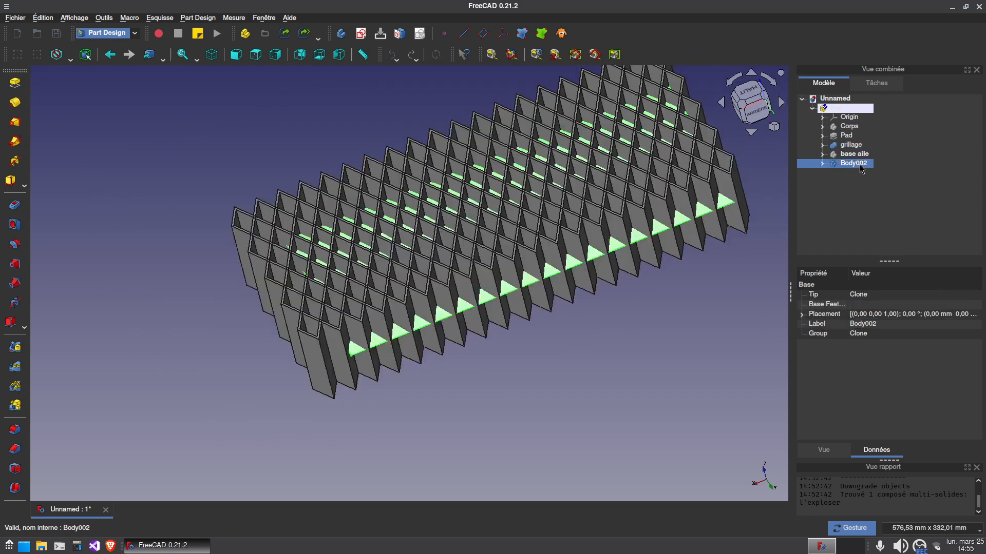
{"action": "left_click", "coordinate": [851, 145]}
{"action": "left_click", "coordinate": [358, 105]}
{"action": "left_click", "coordinate": [852, 146]}
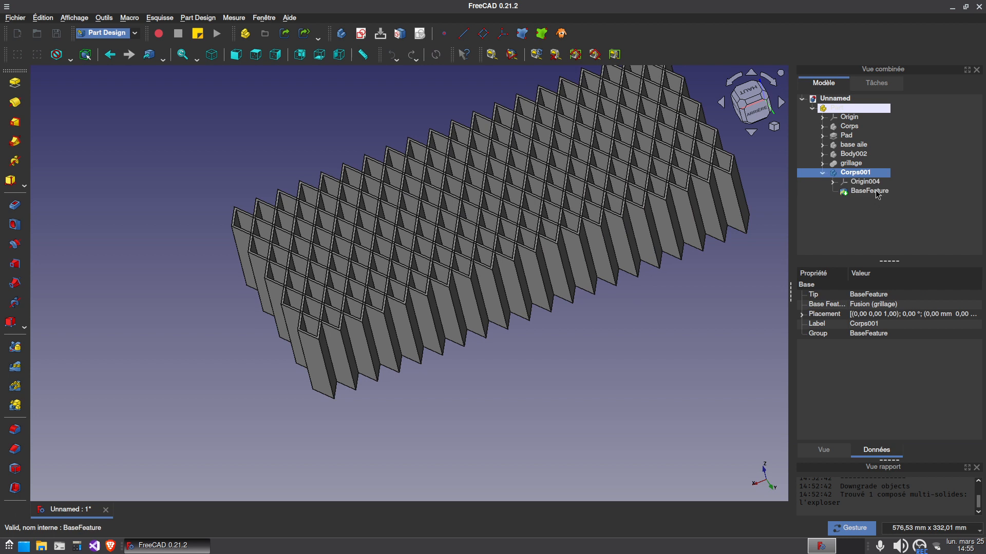
{"action": "left_click", "coordinate": [873, 192]}
{"action": "left_click", "coordinate": [823, 173]}
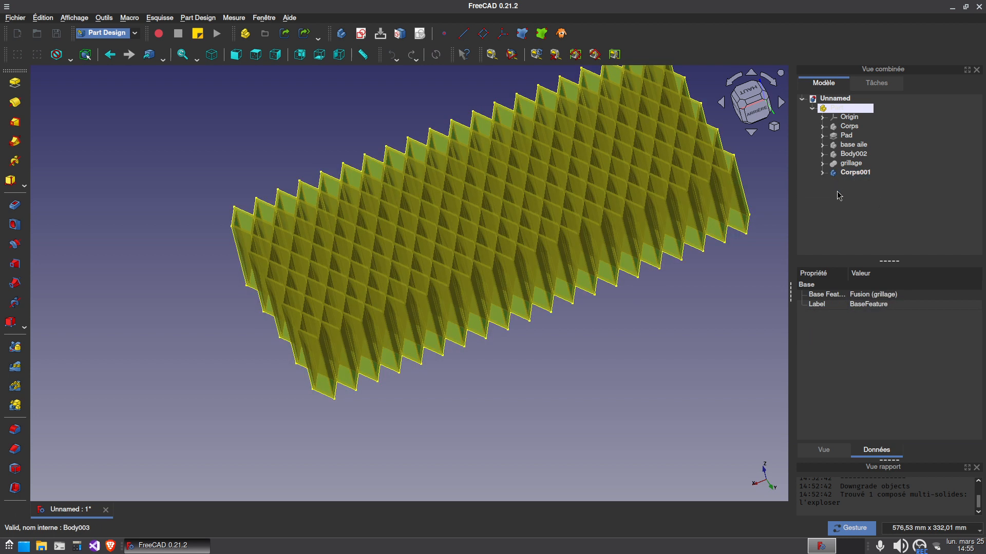
Redisplay the Body002 wing clone and create the Part intersection of Corps001 and Body002
{"action": "left_click", "coordinate": [854, 154]}
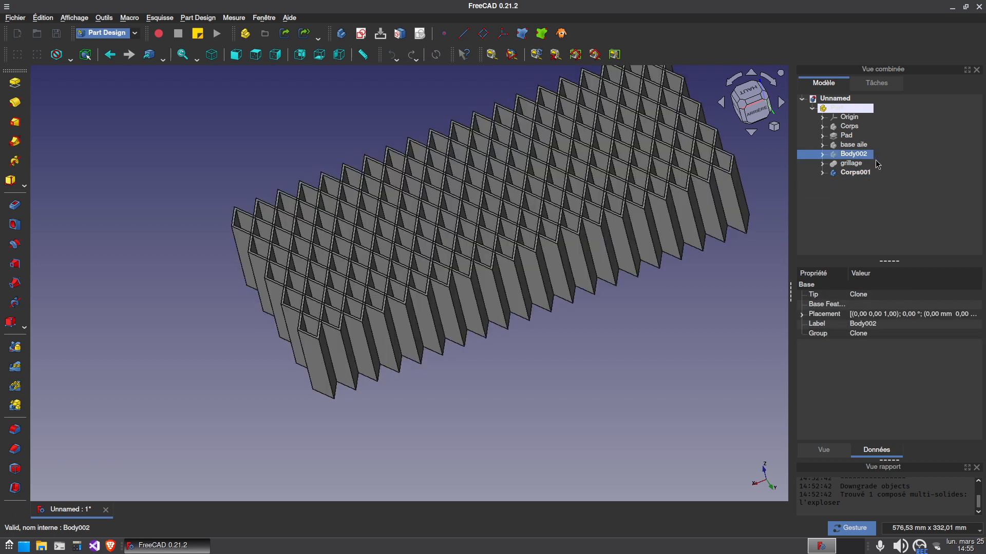
{"action": "left_click_drag", "start_coordinate": [488, 390], "coordinate": [501, 409]}
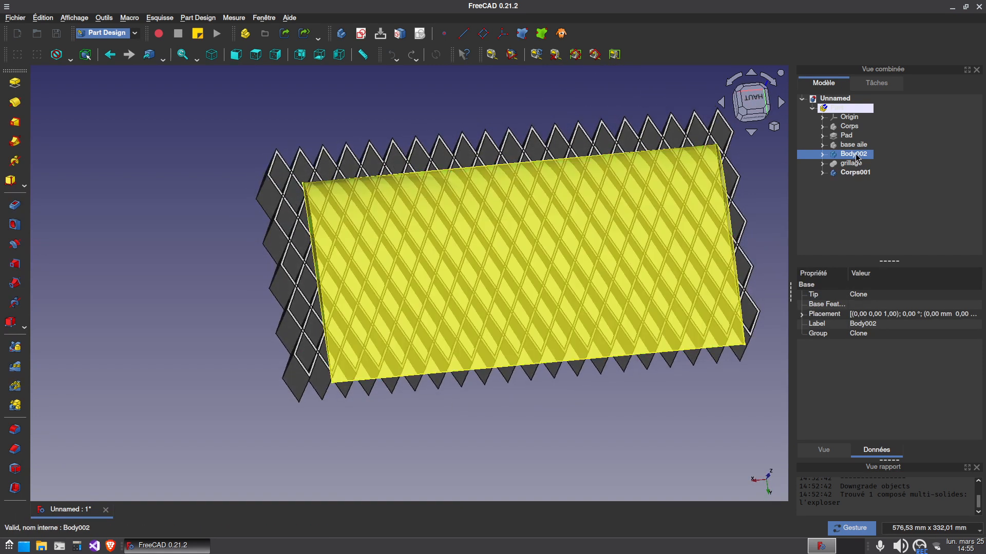
{"action": "left_click", "coordinate": [855, 172]}
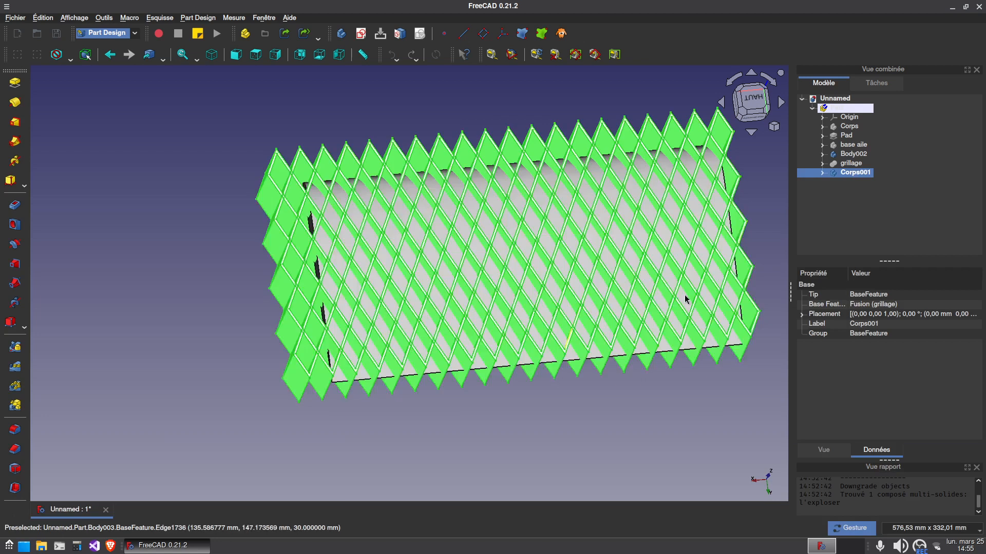
{"action": "left_click", "coordinate": [860, 155], "text": "ctrl"}
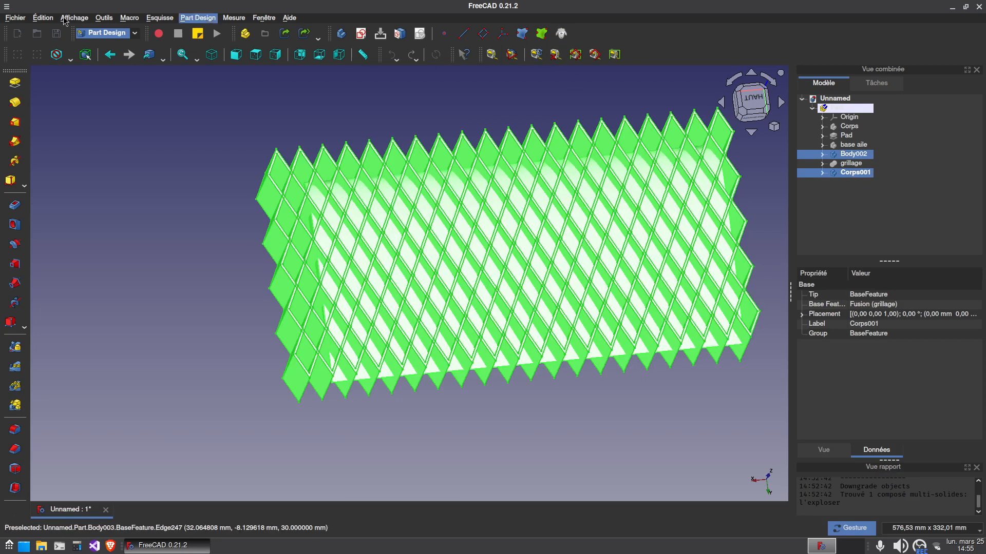
{"action": "left_click", "coordinate": [107, 33]}
{"action": "left_click", "coordinate": [96, 47]}
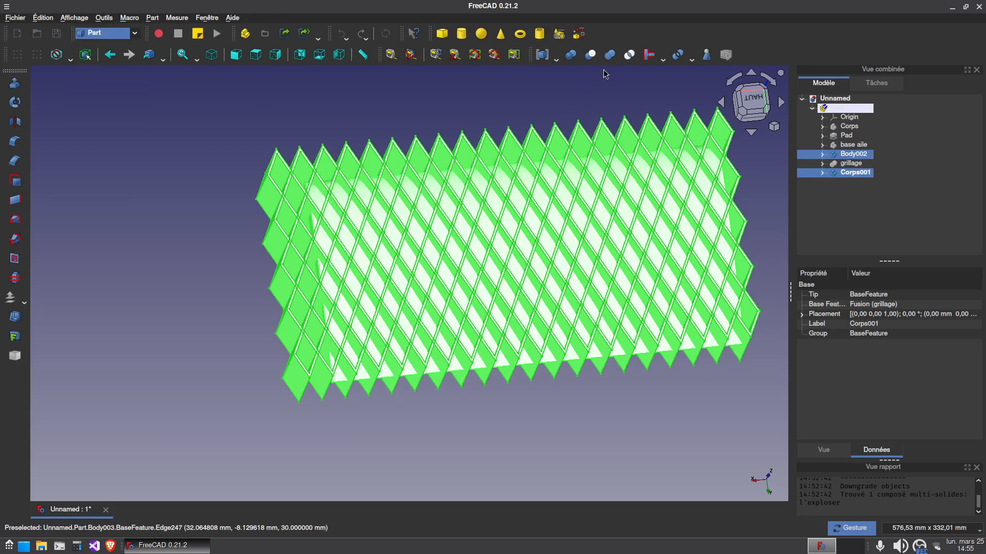
{"action": "left_click", "coordinate": [628, 55]}
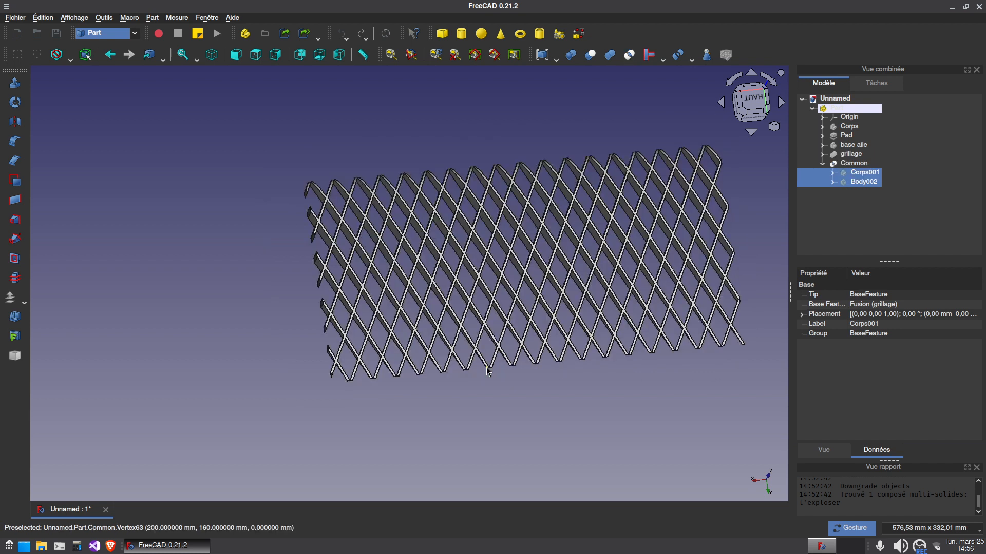
Examine the intersected lattice wing from several angles, including its leading edge, trailing edge and side ends
{"action": "left_click_drag", "start_coordinate": [564, 385], "coordinate": [471, 368]}
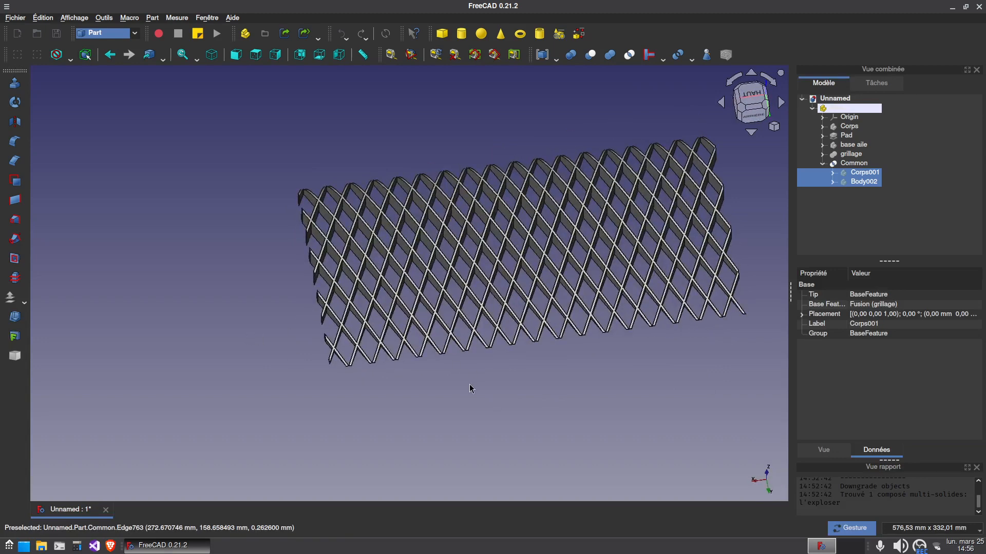
{"action": "left_click", "coordinate": [471, 388]}
{"action": "scroll", "coordinate": [332, 372], "scroll_direction": "up", "scroll_amount": 4}
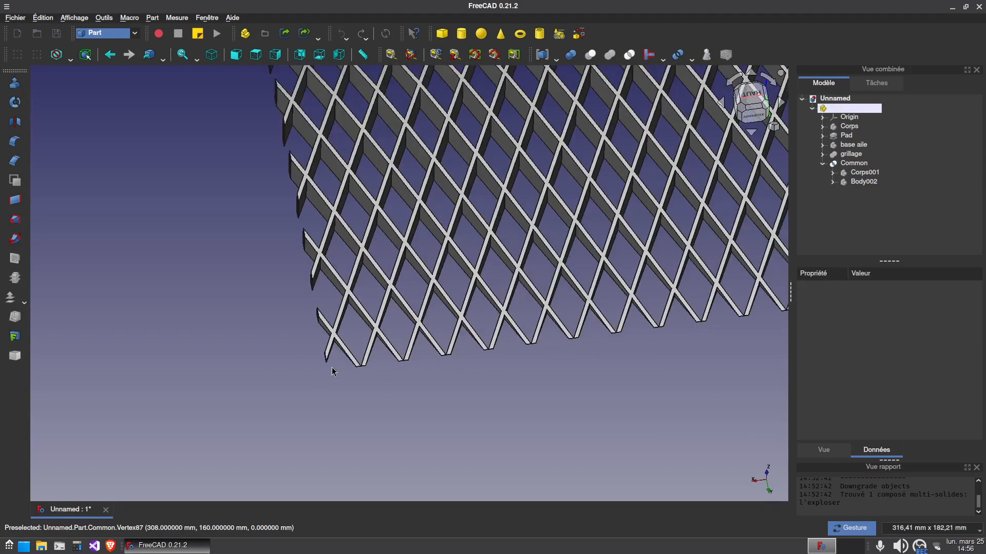
{"action": "scroll", "coordinate": [481, 402], "scroll_direction": "down", "scroll_amount": 4}
{"action": "left_click_drag", "start_coordinate": [482, 402], "coordinate": [330, 433]}
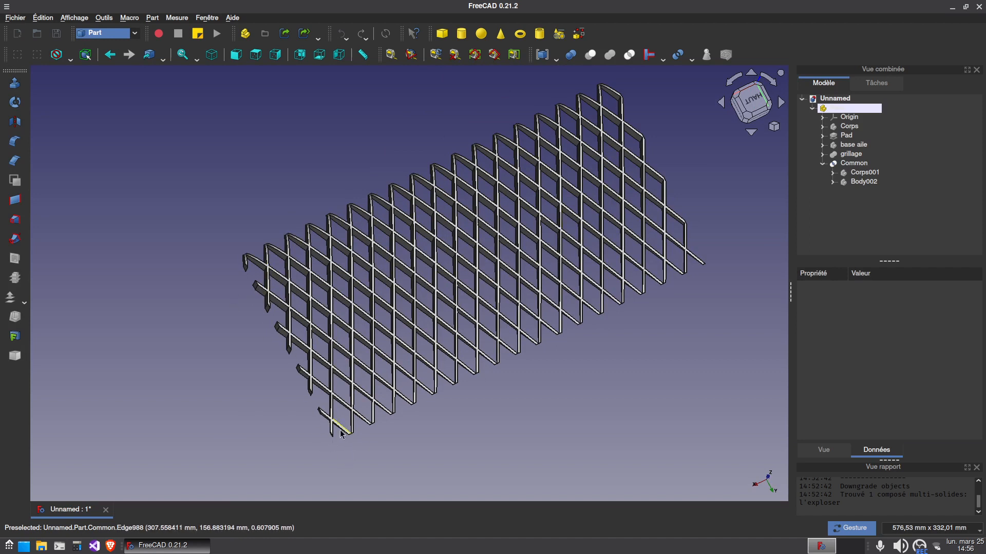
{"action": "scroll", "coordinate": [286, 352], "scroll_direction": "up", "scroll_amount": 8}
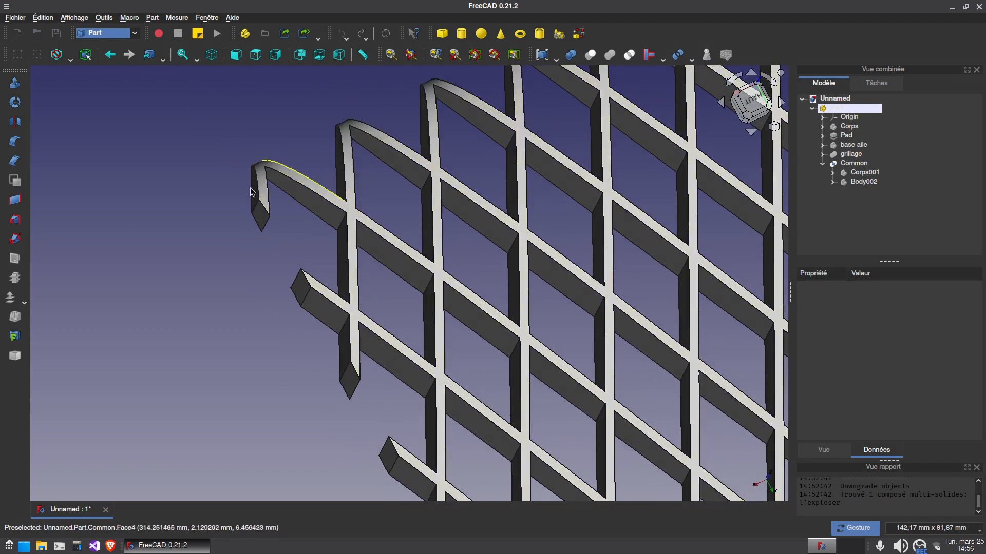
{"action": "scroll", "coordinate": [415, 444], "scroll_direction": "down", "scroll_amount": 6}
{"action": "scroll", "coordinate": [360, 385], "scroll_direction": "up", "scroll_amount": 6}
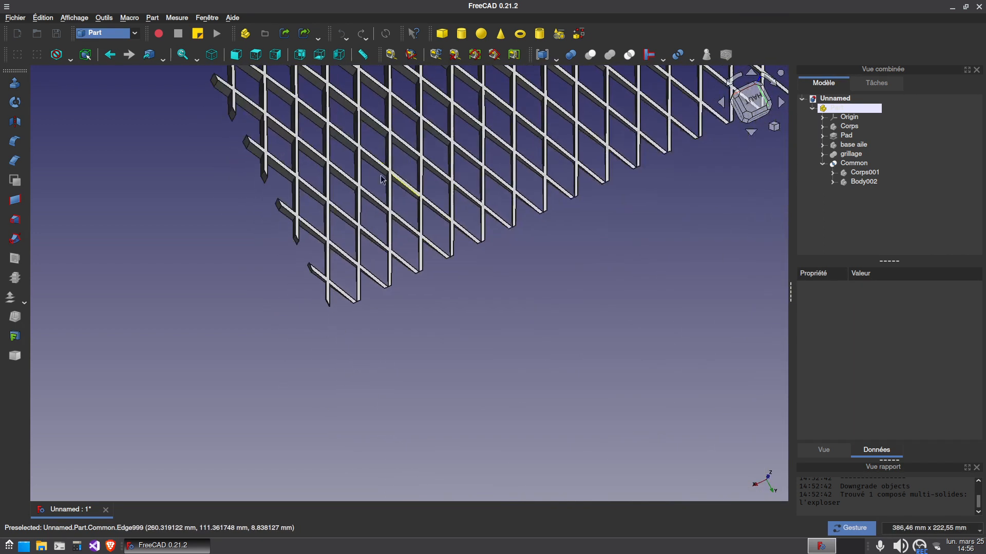
{"action": "scroll", "coordinate": [632, 341], "scroll_direction": "down", "scroll_amount": 6}
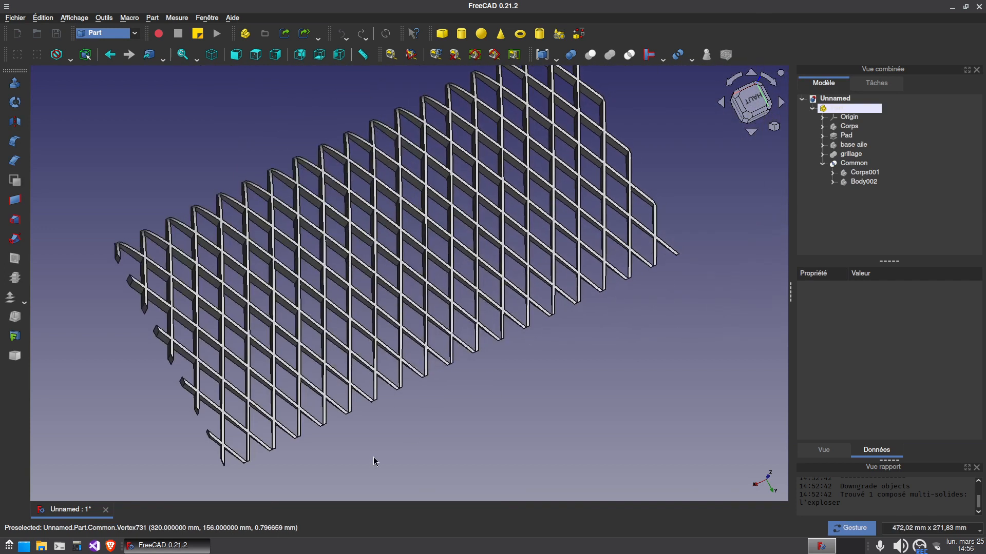
{"action": "left_click_drag", "start_coordinate": [449, 414], "coordinate": [557, 359]}
{"action": "left_click_drag", "start_coordinate": [309, 419], "coordinate": [222, 220]}
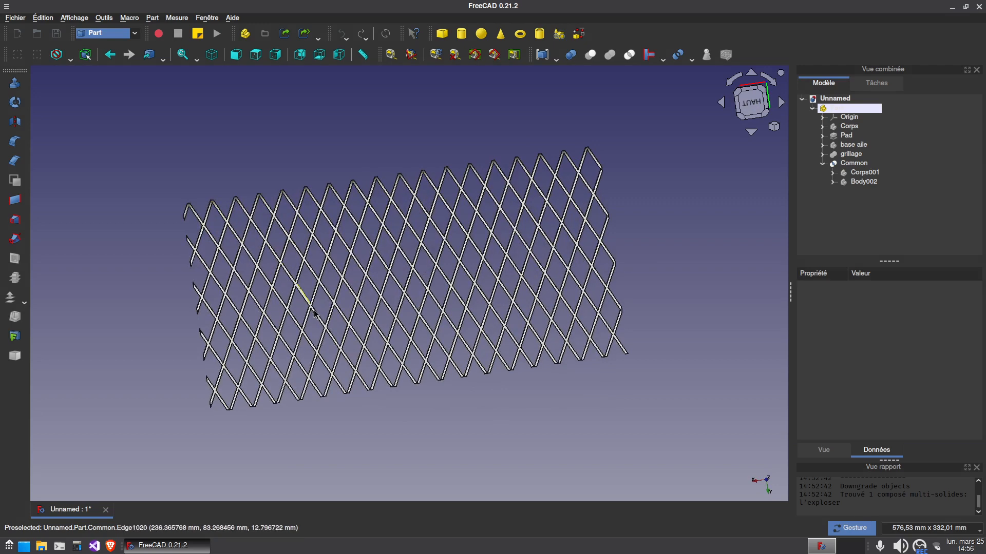
{"action": "left_click_drag", "start_coordinate": [445, 431], "coordinate": [510, 373]}
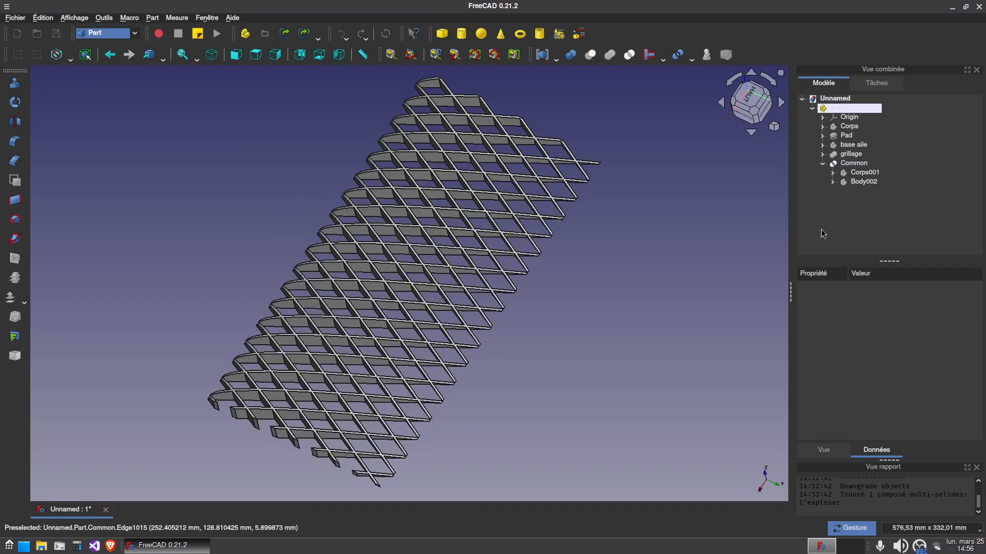
Rename the Common intersection as aile grillagée and collapse its branch in the tree
{"action": "left_click", "coordinate": [854, 163]}
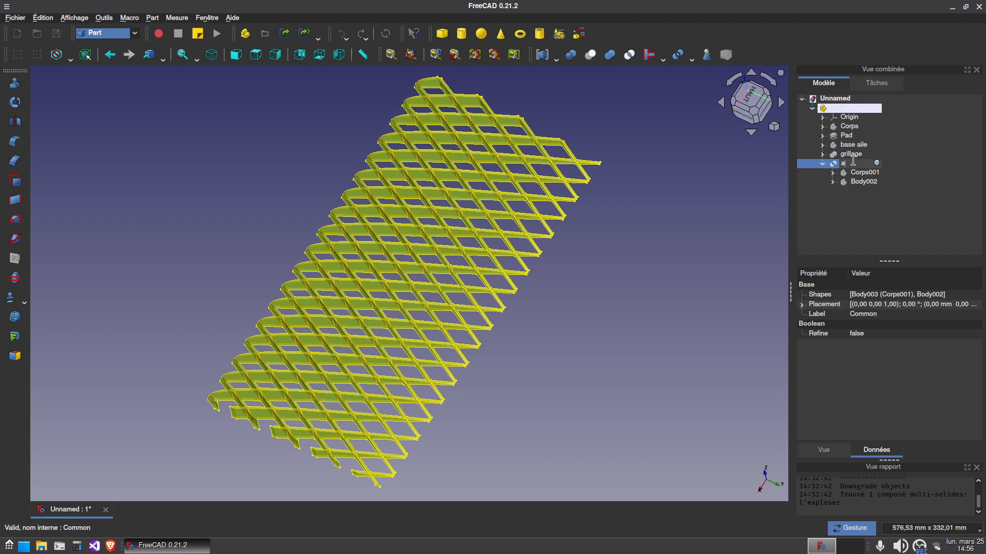
{"action": "type", "text": "e grillagé"}
{"action": "key", "text": "Return"}
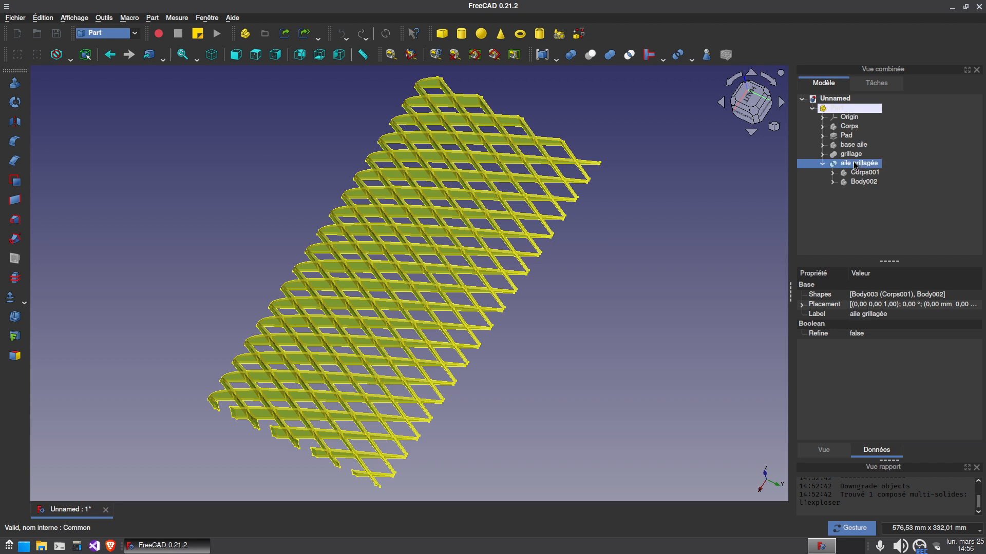
{"action": "left_click", "coordinate": [823, 163]}
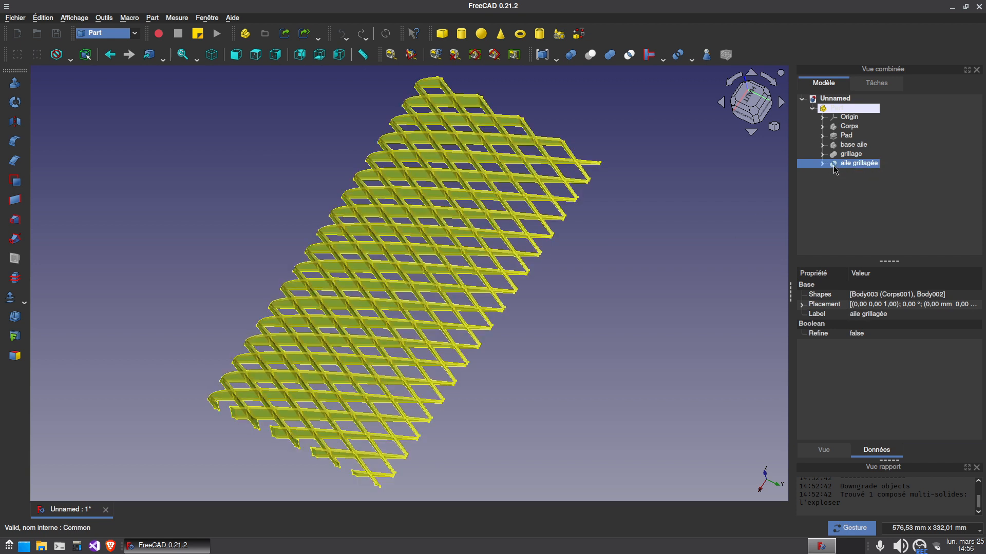
Create a new Part Design body with aile grillagée as its base feature
{"action": "left_click", "coordinate": [102, 34]}
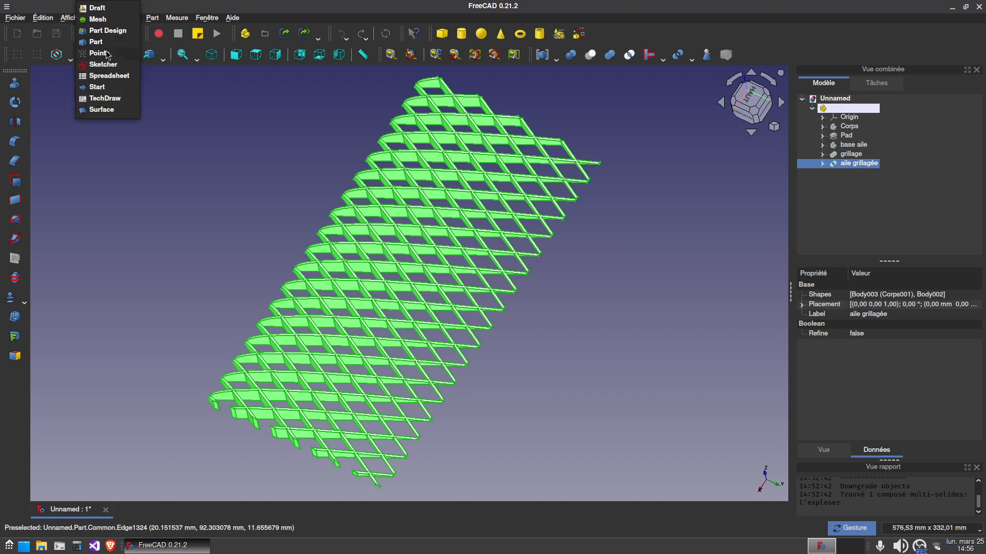
{"action": "left_click", "coordinate": [108, 31]}
{"action": "left_click", "coordinate": [821, 81]}
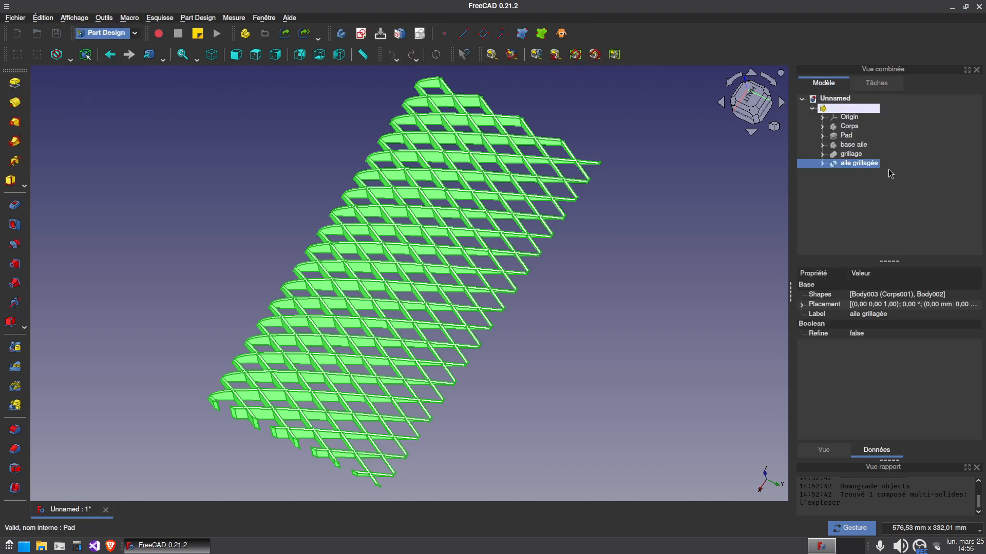
{"action": "left_click", "coordinate": [342, 34]}
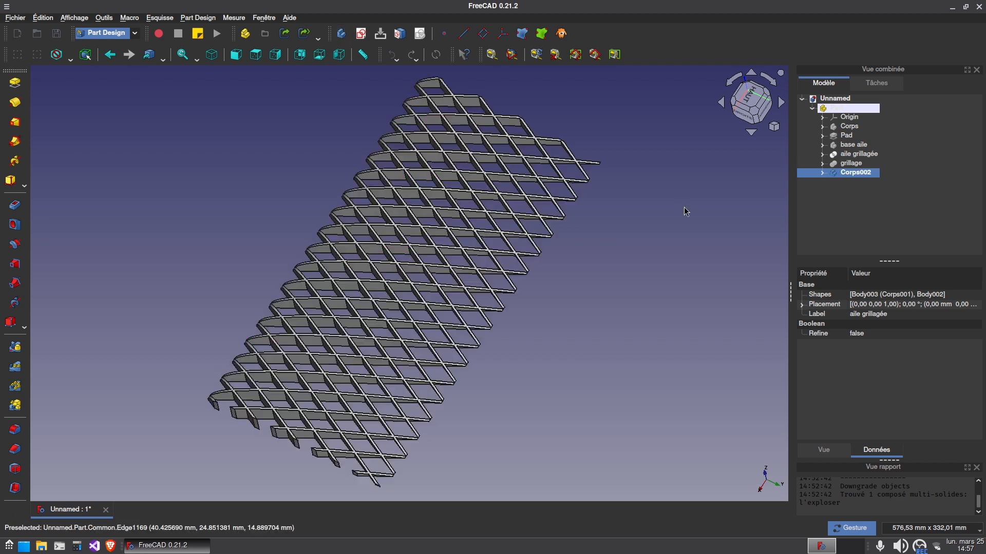
Start a sketch on the new body's YZ plane and set the display style to wireframe
{"action": "left_click_drag", "start_coordinate": [601, 382], "coordinate": [638, 341]}
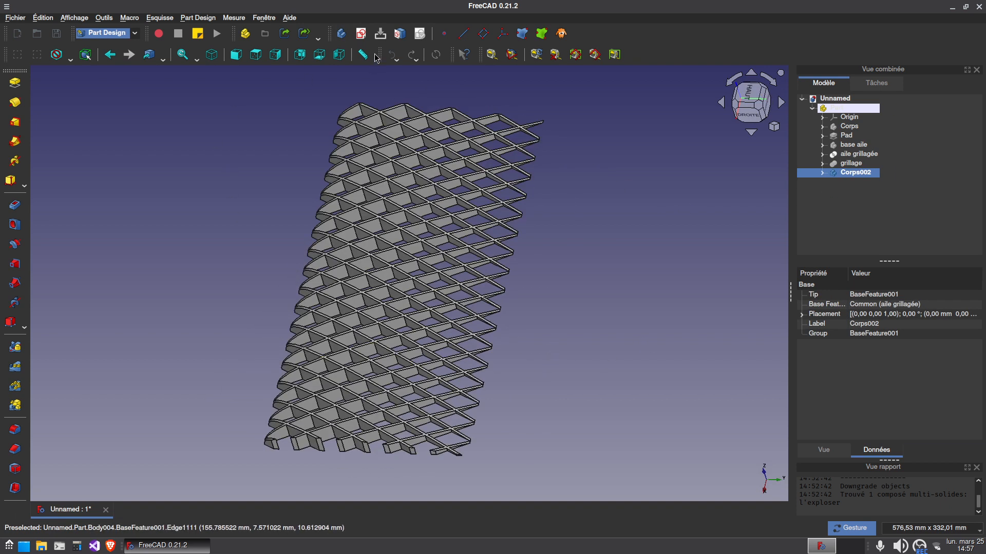
{"action": "left_click", "coordinate": [361, 33]}
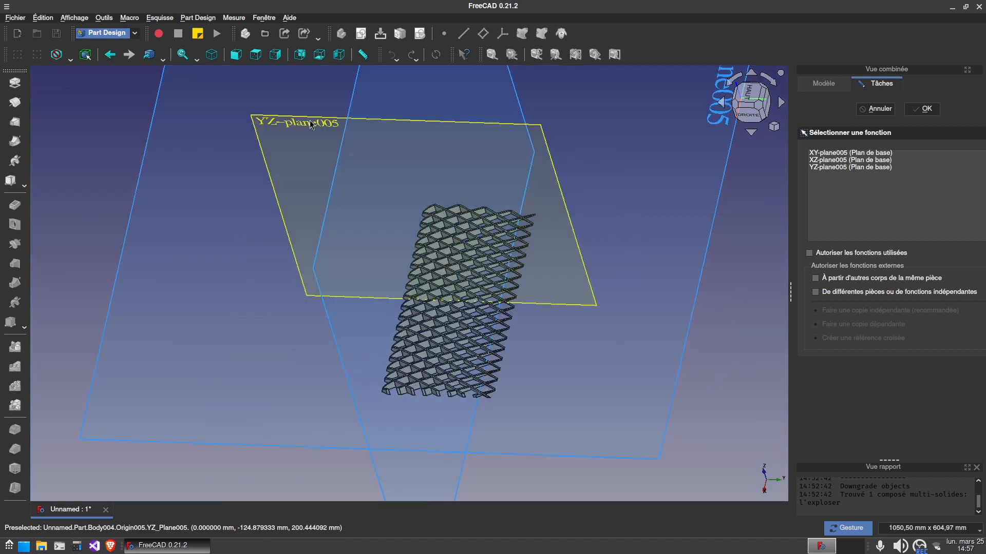
{"action": "left_click", "coordinate": [493, 250]}
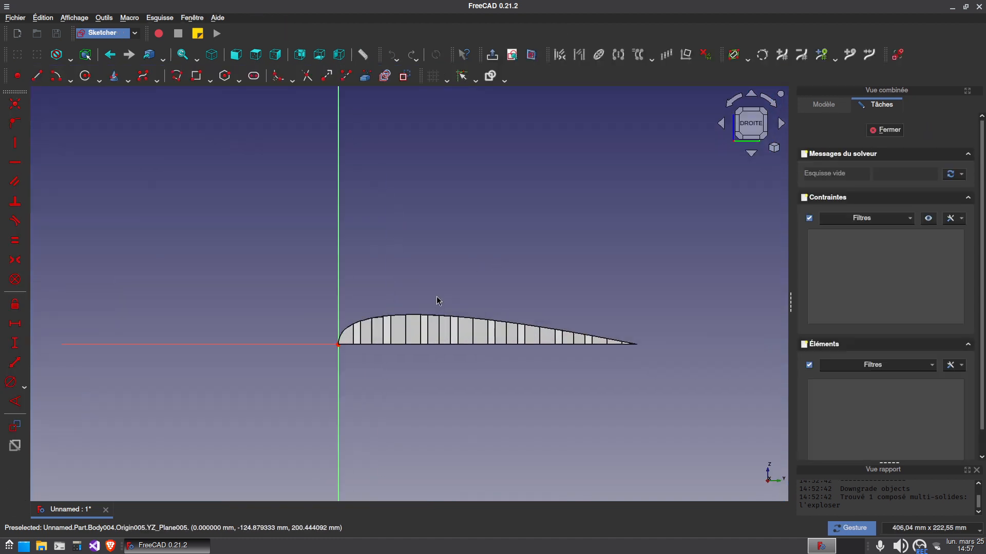
{"action": "left_click", "coordinate": [70, 59]}
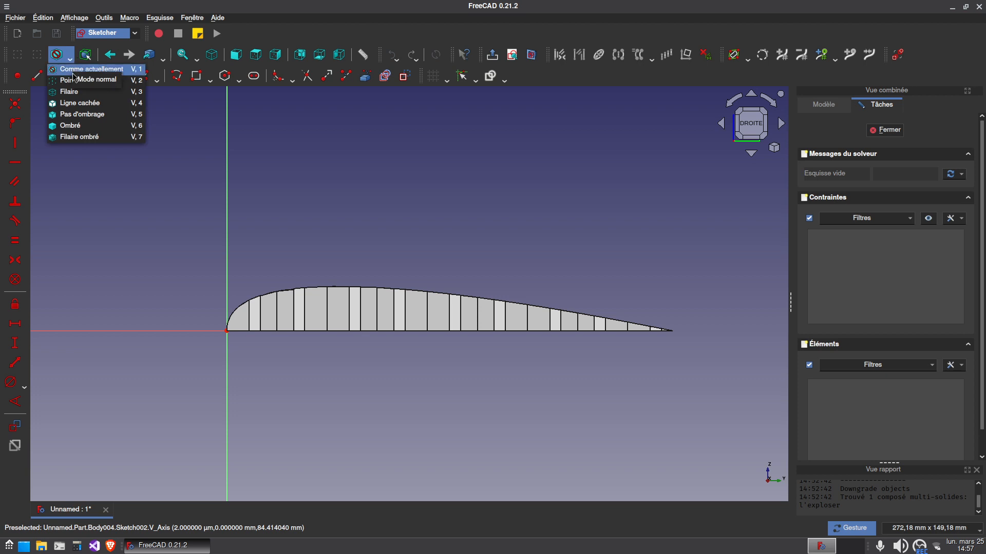
{"action": "left_click", "coordinate": [66, 91]}
{"action": "scroll", "coordinate": [403, 253], "scroll_direction": "up", "scroll_amount": 1}
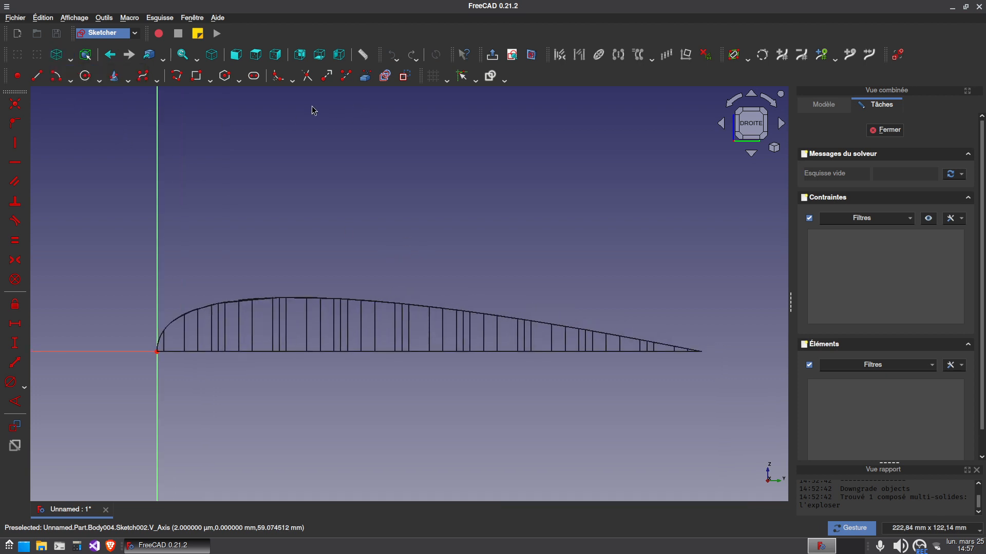
Sketch a four-point B-spline inside the airfoil, from about Y 5 mm to Y 131 mm, and join its ends with a straight line
{"action": "left_click", "coordinate": [143, 76]}
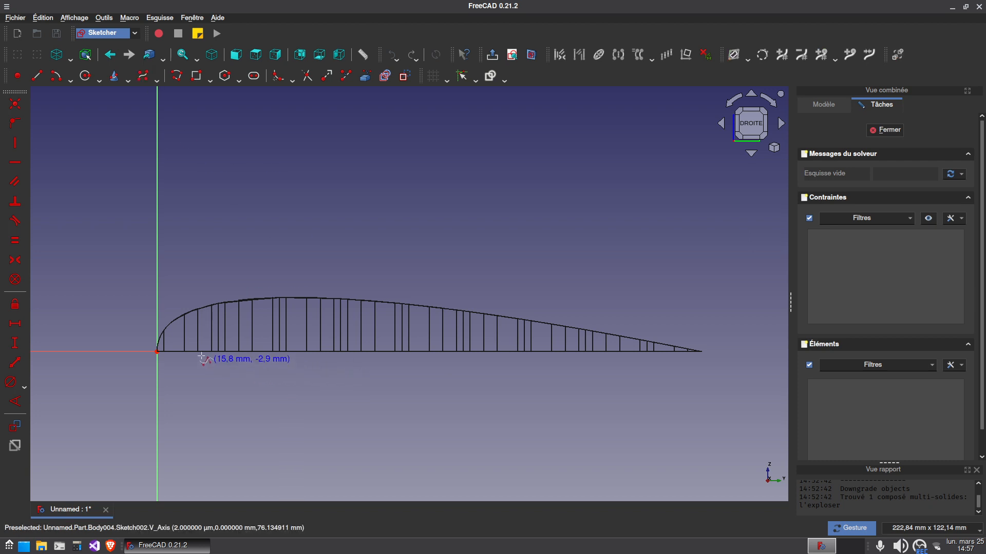
{"action": "left_click", "coordinate": [173, 341]}
{"action": "left_click", "coordinate": [234, 316]}
{"action": "left_click", "coordinate": [418, 320]}
{"action": "left_click", "coordinate": [606, 343]}
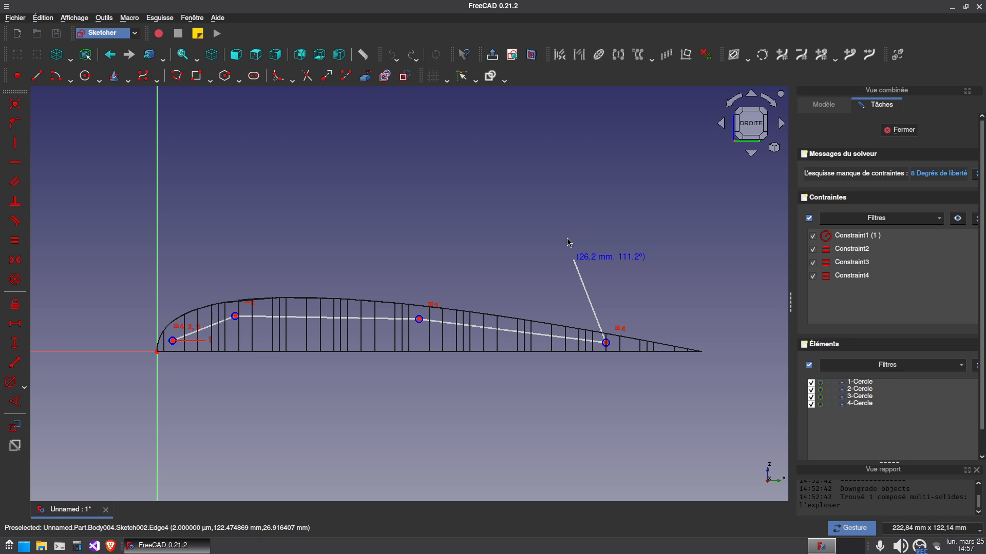
{"action": "right_click", "coordinate": [569, 242]}
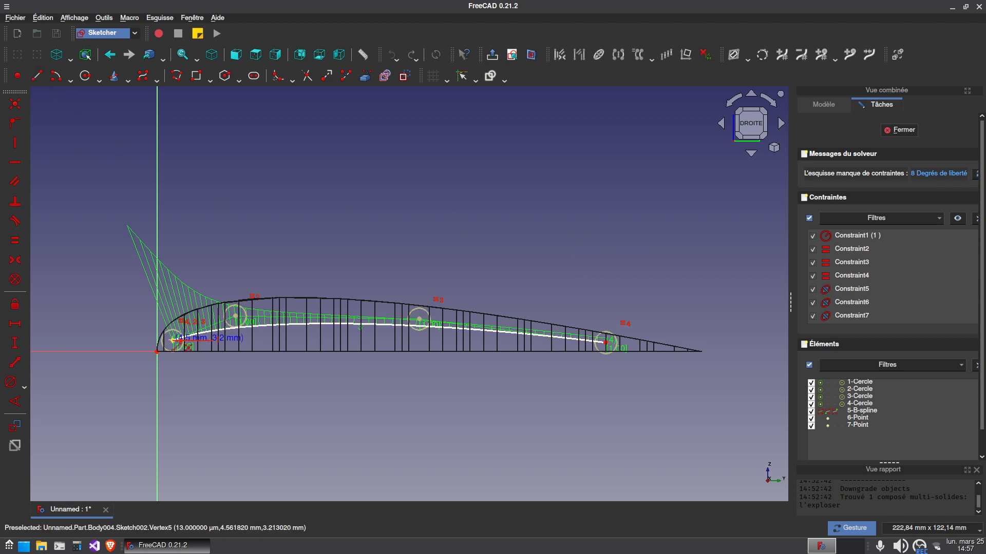
{"action": "left_click", "coordinate": [173, 340]}
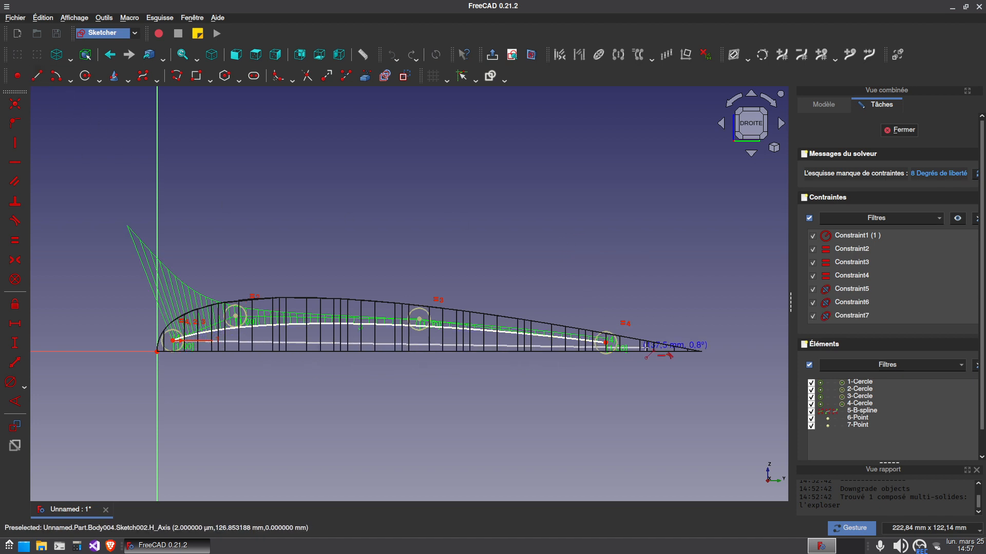
Make the straight line's trailing end coincident with the B-spline's trailing endpoint
{"action": "left_click", "coordinate": [609, 342]}
{"action": "scroll", "coordinate": [638, 332], "scroll_direction": "up", "scroll_amount": 8}
{"action": "left_click", "coordinate": [493, 417]}
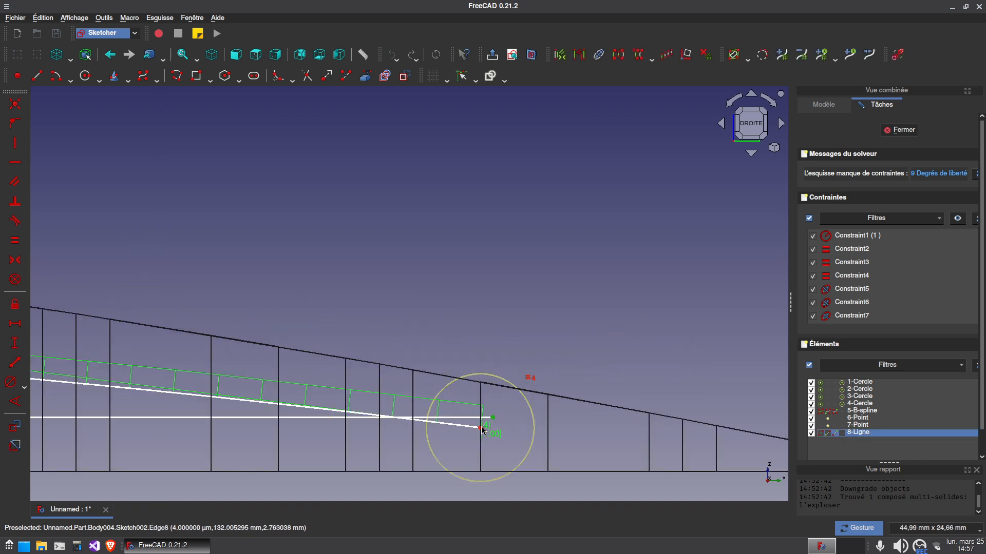
{"action": "left_click", "coordinate": [481, 428]}
{"action": "scroll", "coordinate": [294, 400], "scroll_direction": "down", "scroll_amount": 7}
Reshape the B-spline to follow the airfoil by moving its middle control points to about Y 14 mm and 72.5 mm and extending its trailing end
{"action": "right_click_drag", "start_coordinate": [300, 332], "coordinate": [539, 333]}
{"action": "right_click_drag", "start_coordinate": [382, 301], "coordinate": [470, 284]}
{"action": "left_click_drag", "start_coordinate": [216, 362], "coordinate": [178, 326]}
{"action": "left_click_drag", "start_coordinate": [441, 365], "coordinate": [421, 360]}
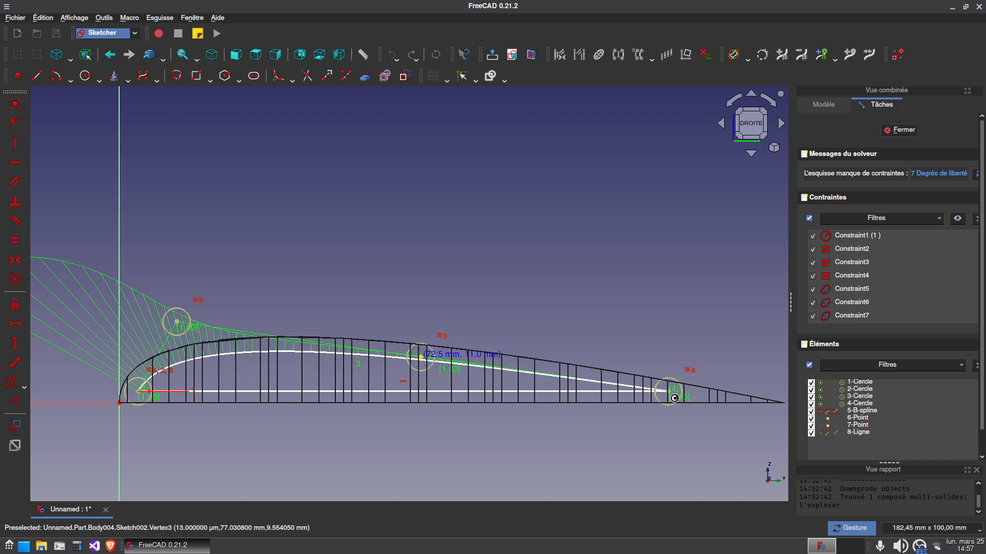
{"action": "left_click_drag", "start_coordinate": [675, 398], "coordinate": [691, 397]}
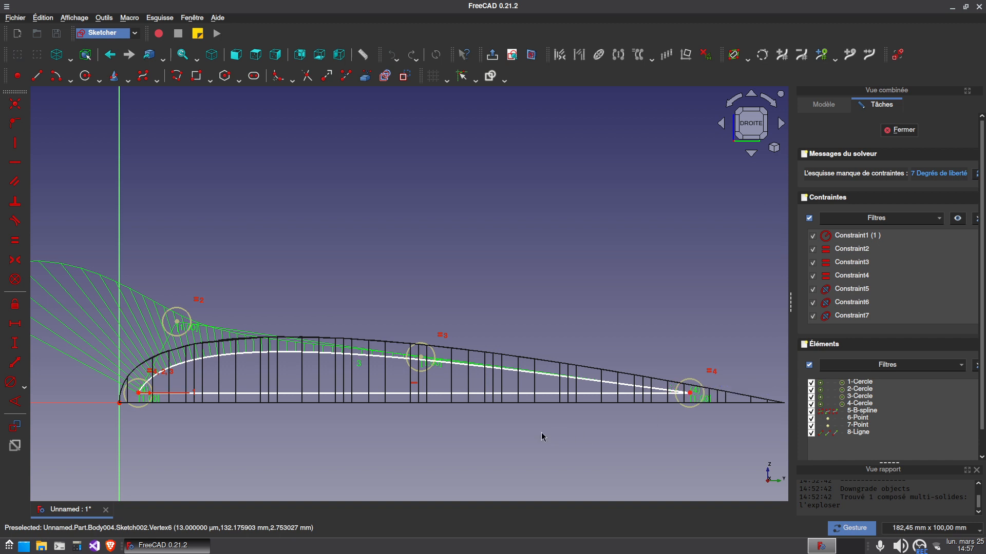
Lock the positions of the B-spline's control points with horizontal and vertical distance constraints, and close the sketch
{"action": "left_click", "coordinate": [182, 327]}
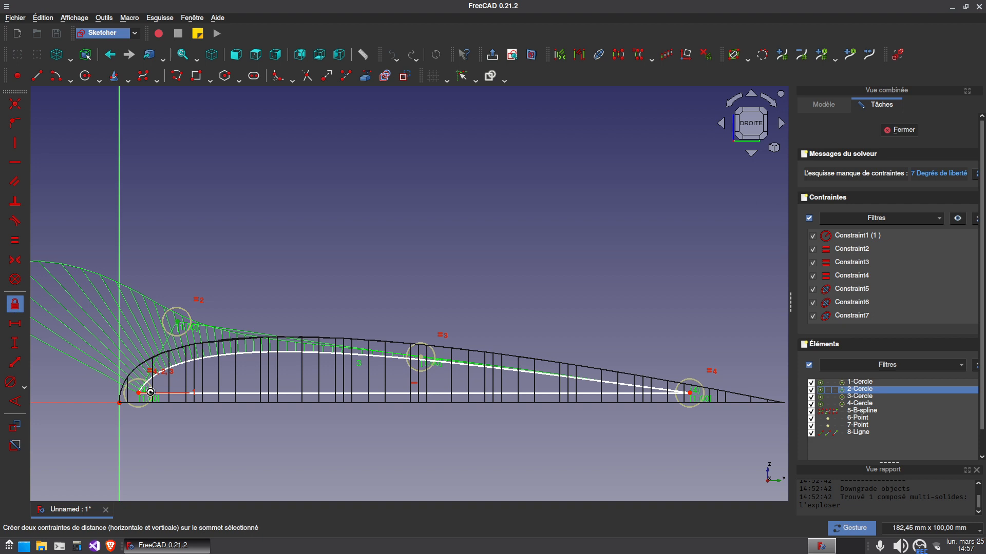
{"action": "left_click", "coordinate": [12, 303]}
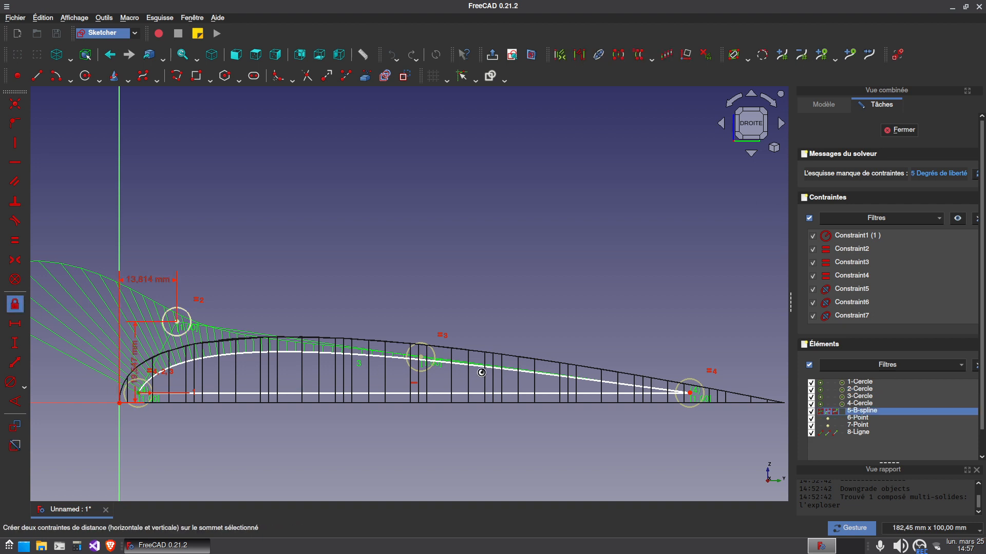
{"action": "left_click", "coordinate": [421, 358]}
{"action": "left_click", "coordinate": [15, 304]}
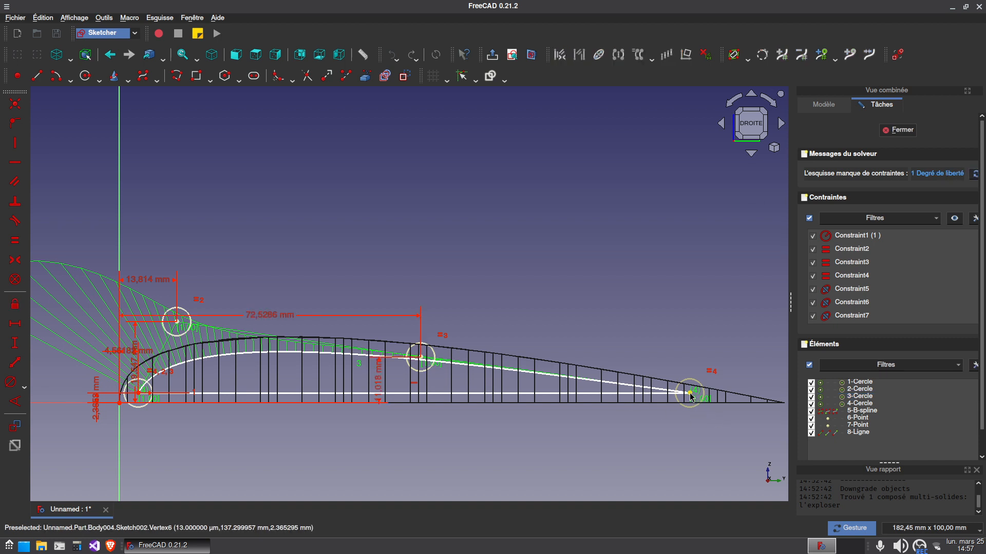
{"action": "left_click", "coordinate": [15, 305]}
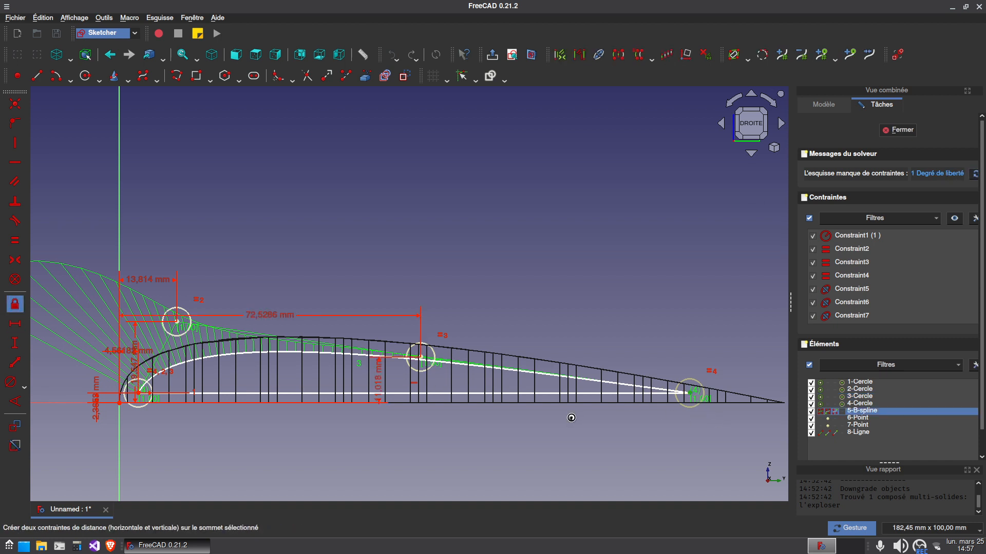
{"action": "left_click", "coordinate": [885, 132]}
Pocket the closed profile through the lattice wing with type À travers tout, symmetric to the sketch plane
{"action": "left_click_drag", "start_coordinate": [434, 362], "coordinate": [481, 402]}
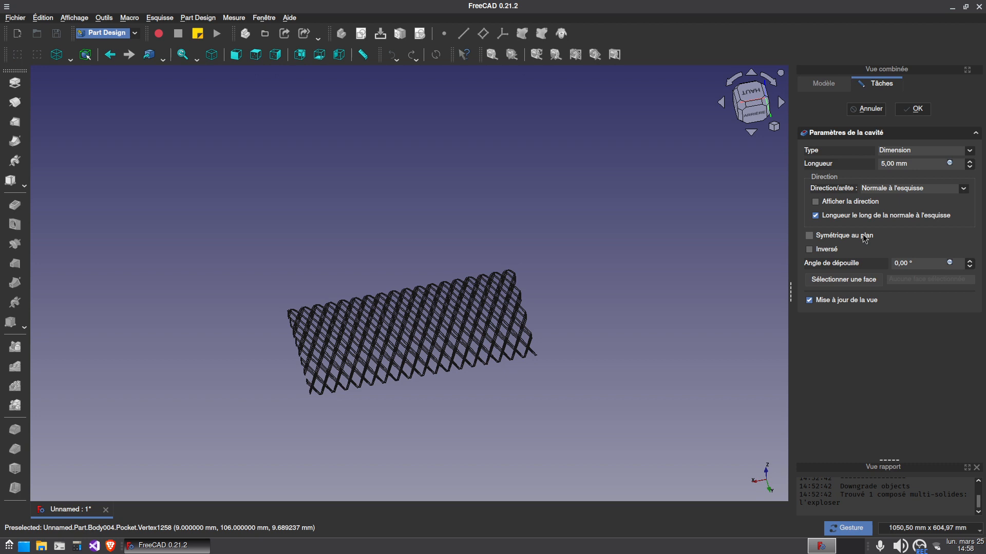
{"action": "left_click", "coordinate": [809, 235]}
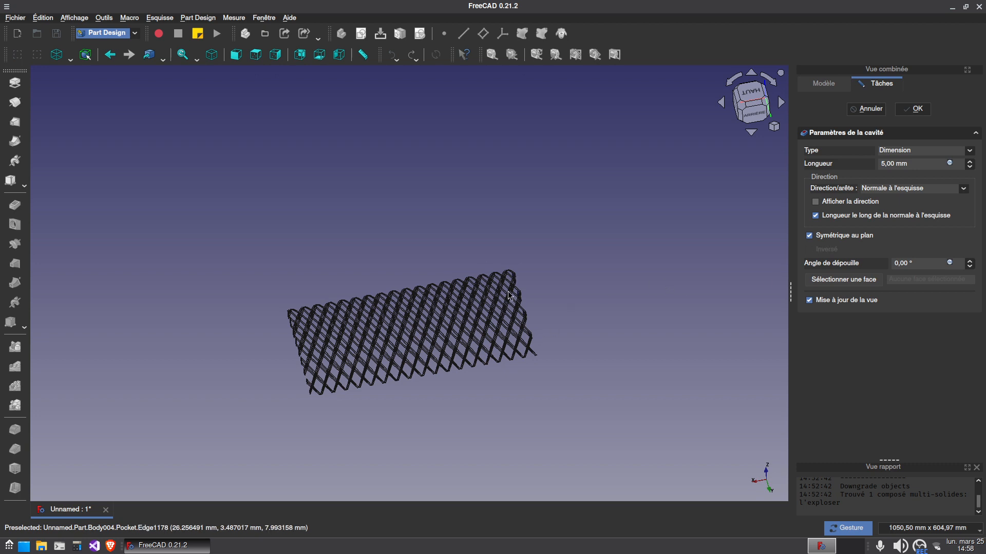
{"action": "left_click", "coordinate": [912, 152]}
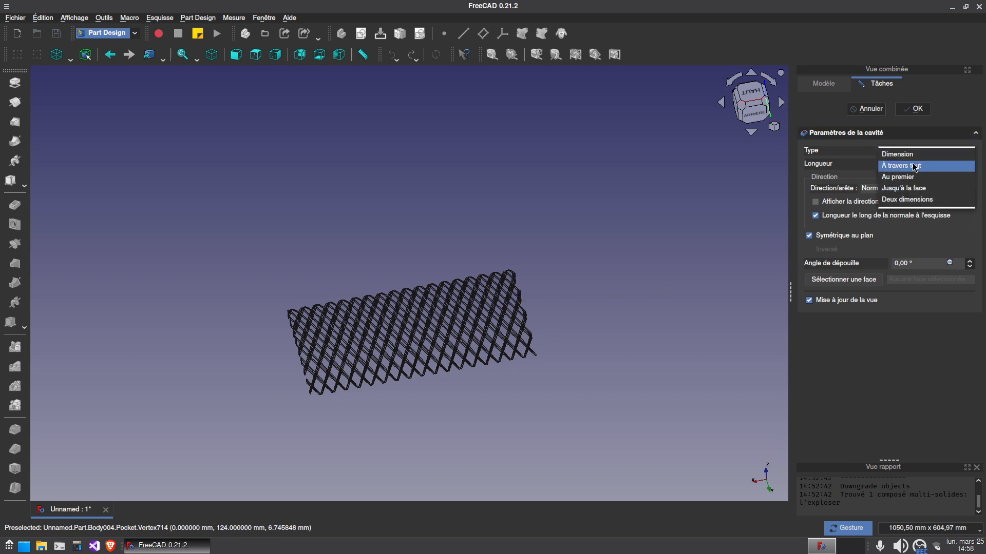
{"action": "left_click", "coordinate": [914, 165]}
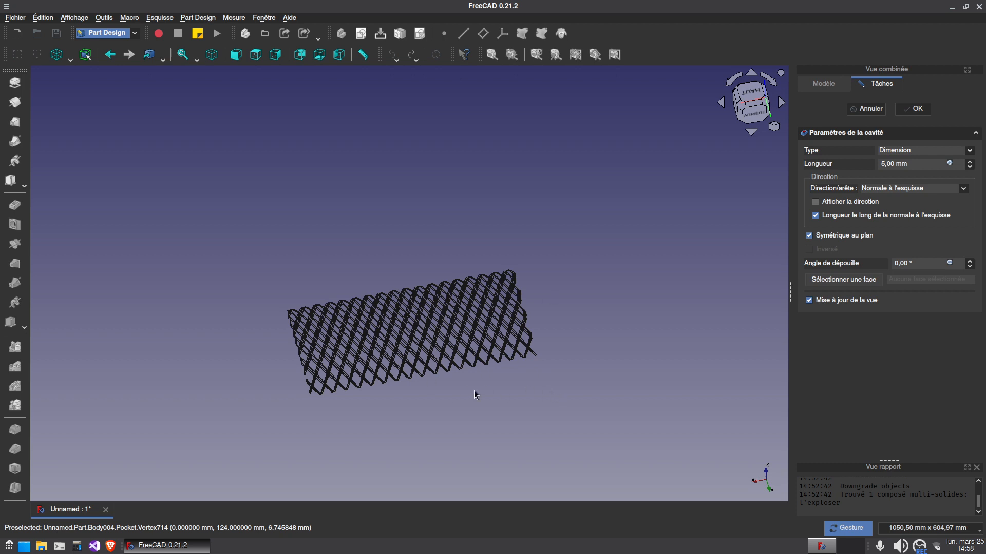
{"action": "left_click_drag", "start_coordinate": [484, 408], "coordinate": [345, 424]}
{"action": "left_click", "coordinate": [917, 110]}
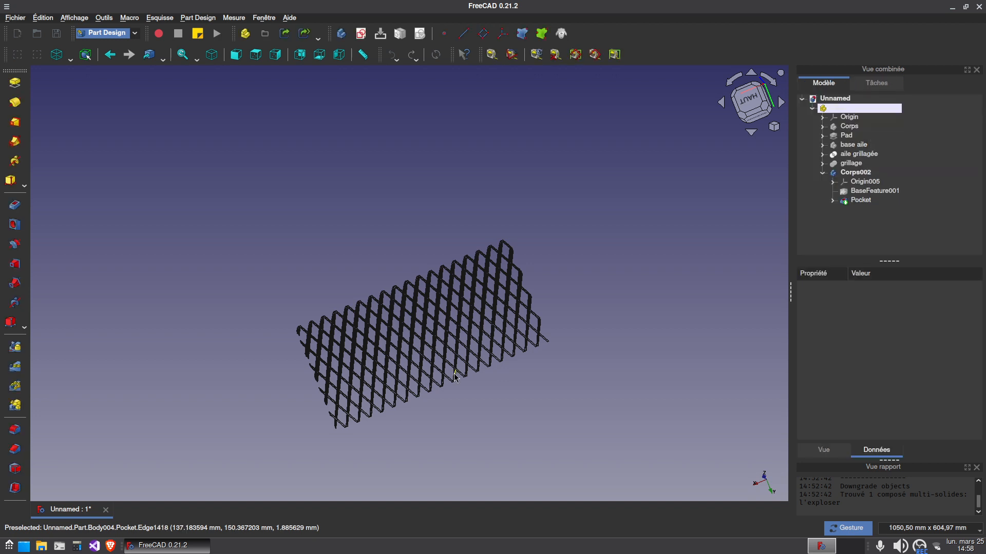
Restore the shaded display style and examine the hollowed lattice wing from several angles
{"action": "left_click_drag", "start_coordinate": [508, 414], "coordinate": [457, 396]}
{"action": "scroll", "coordinate": [471, 325], "scroll_direction": "up", "scroll_amount": 2}
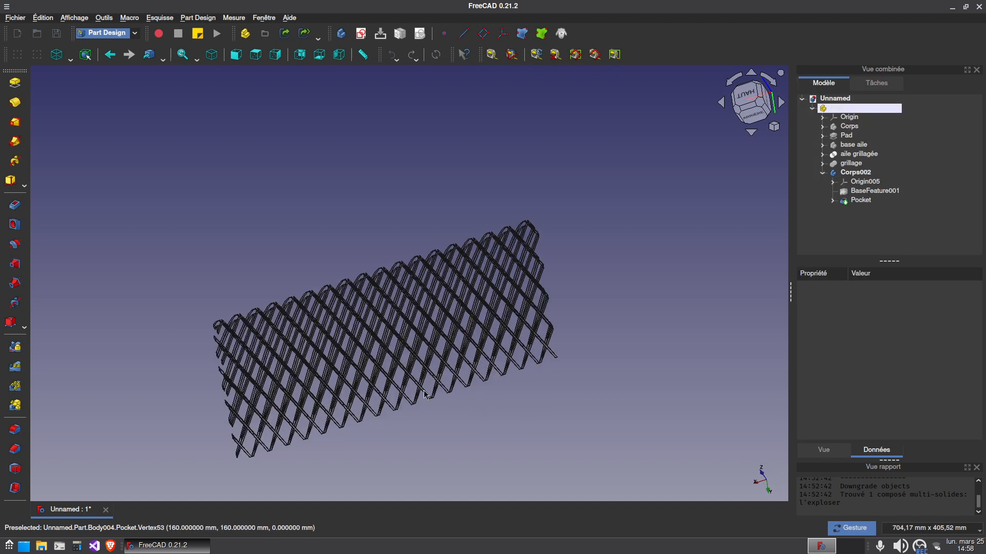
{"action": "scroll", "coordinate": [418, 389], "scroll_direction": "up", "scroll_amount": 3}
{"action": "left_click_drag", "start_coordinate": [343, 466], "coordinate": [446, 441]}
{"action": "right_click_drag", "start_coordinate": [299, 366], "coordinate": [330, 271]}
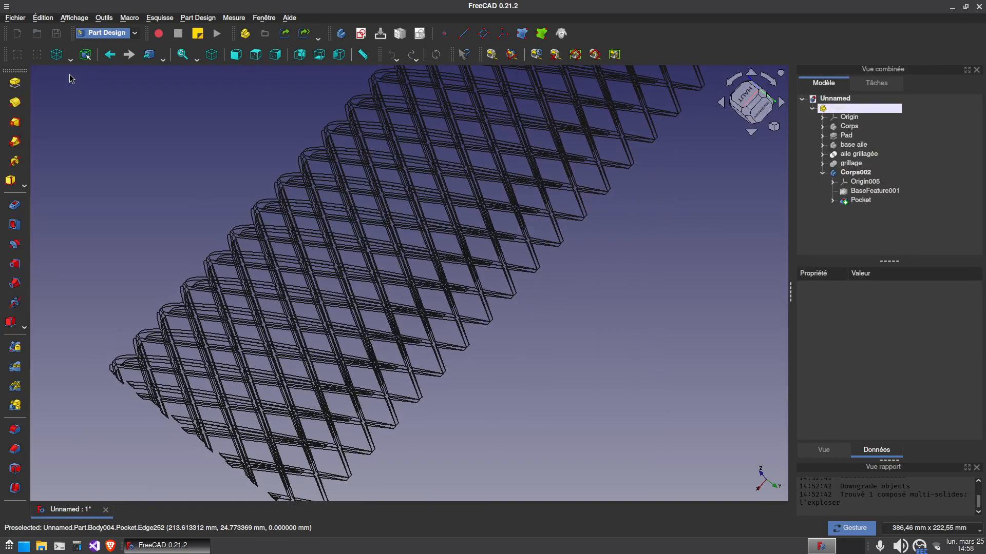
{"action": "left_click", "coordinate": [70, 60]}
{"action": "left_click", "coordinate": [78, 72]}
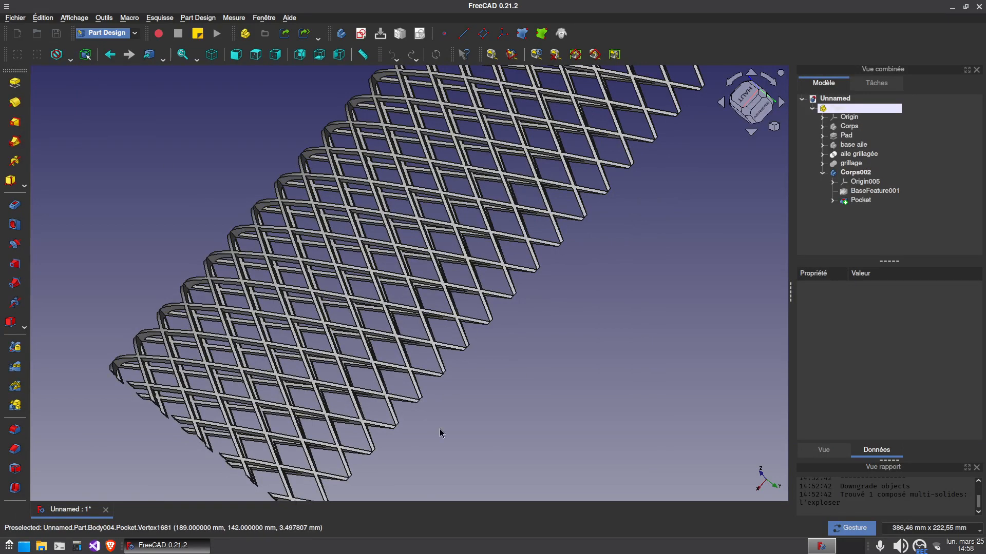
{"action": "left_click_drag", "start_coordinate": [554, 392], "coordinate": [287, 390]}
{"action": "left_click_drag", "start_coordinate": [513, 308], "coordinate": [570, 406]}
{"action": "mouse_move", "coordinate": [574, 268]}
{"action": "left_mouse_down"}
{"action": "mouse_move", "coordinate": [505, 268]}
{"action": "mouse_move", "coordinate": [567, 275]}
{"action": "left_mouse_up"}
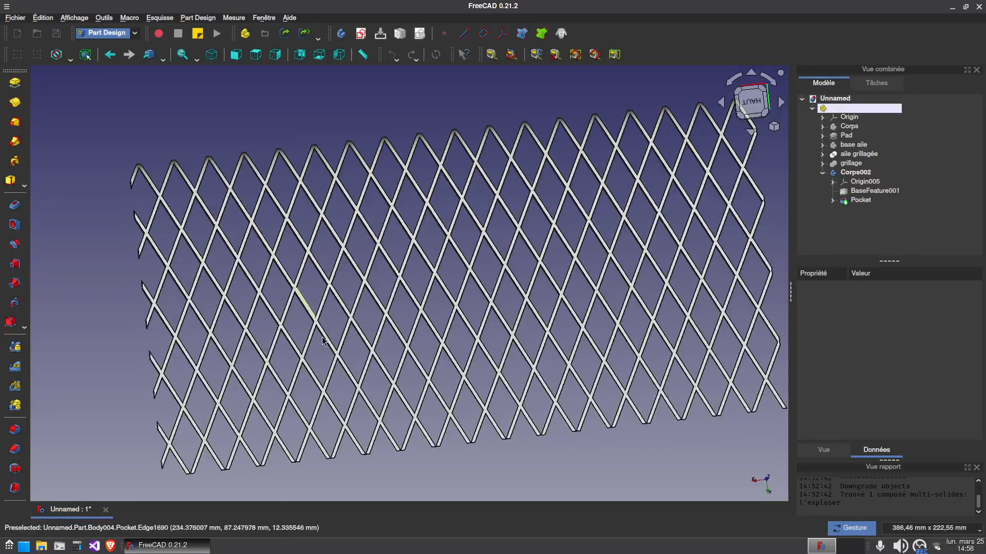
{"action": "left_click_drag", "start_coordinate": [500, 454], "coordinate": [604, 255]}
{"action": "left_click_drag", "start_coordinate": [475, 309], "coordinate": [537, 318]}
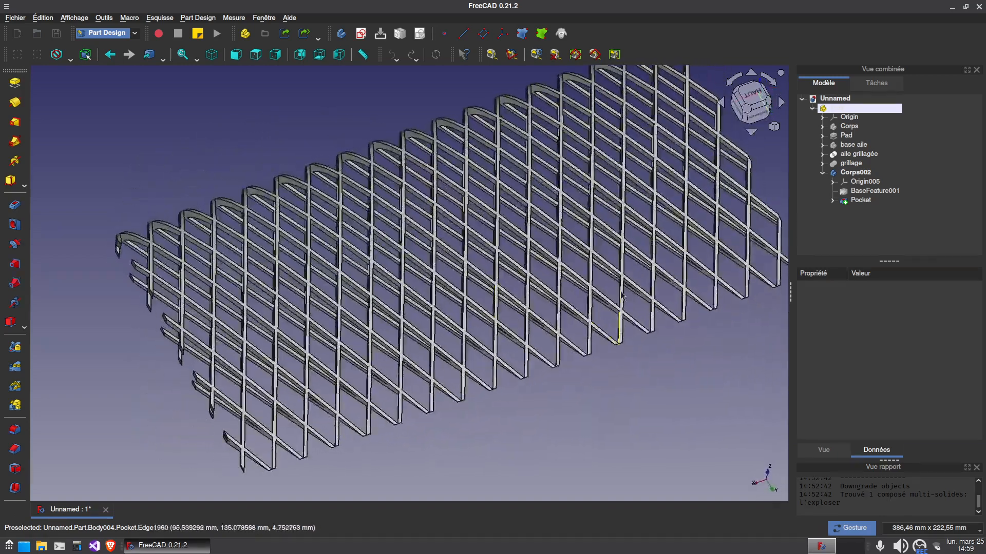
Rename the hollowed body as aile grillagée vidée and collapse its branch in the tree
{"action": "left_click", "coordinate": [844, 173]}
{"action": "left_click", "coordinate": [843, 172]}
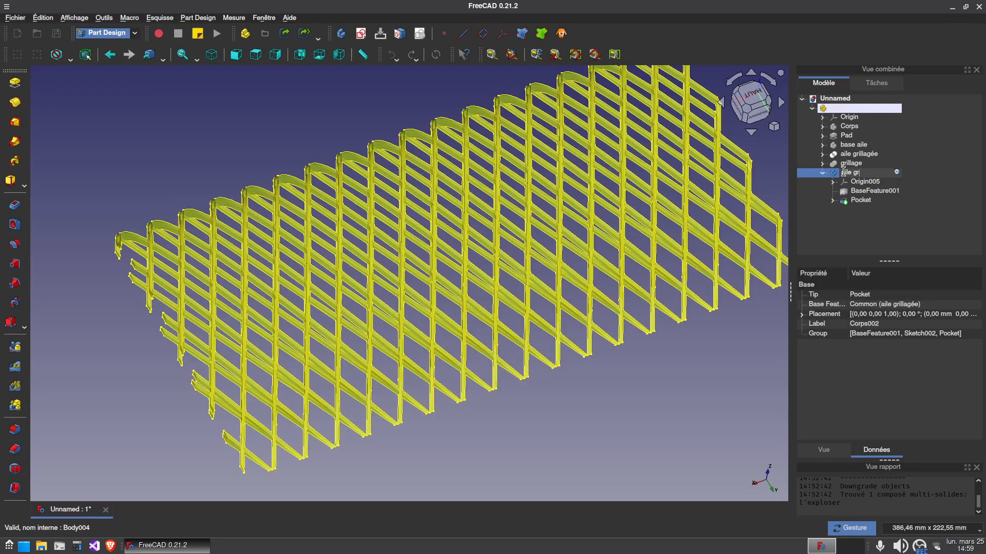
{"action": "type", "text": "aile grillagée vidée"}
{"action": "key", "text": "Return"}
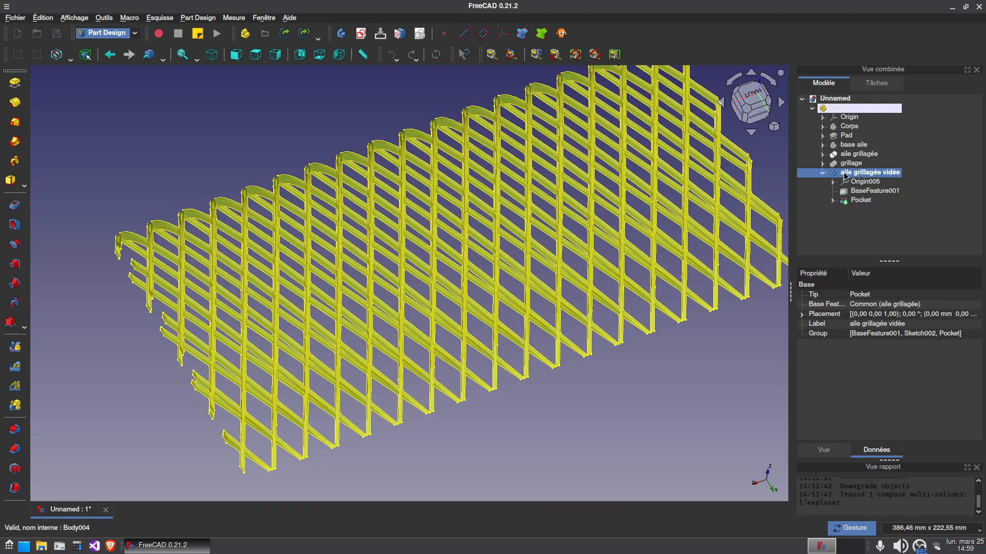
{"action": "left_click", "coordinate": [823, 173]}
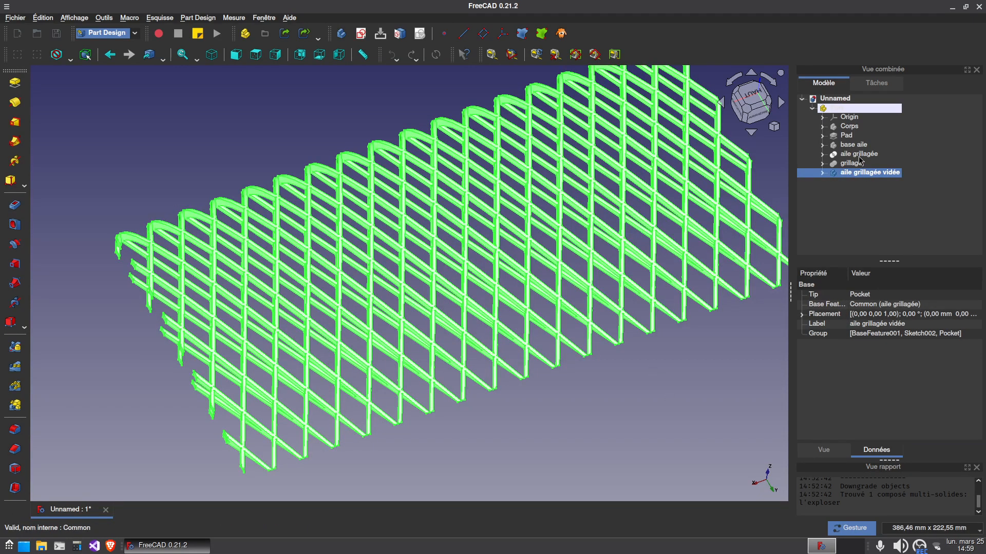
Clone the base aile body and rename the clone as aile renfort
{"action": "left_click", "coordinate": [855, 146]}
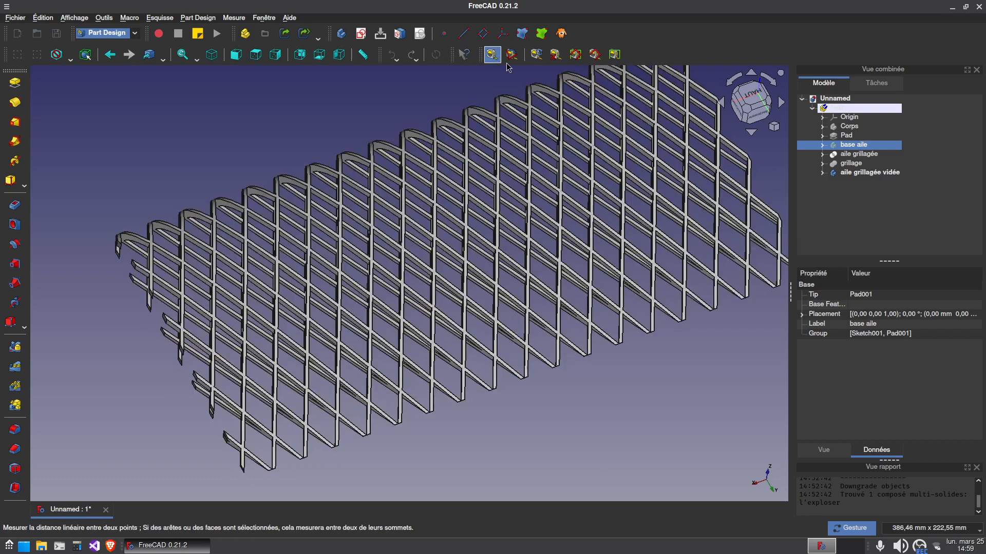
{"action": "left_click", "coordinate": [562, 33]}
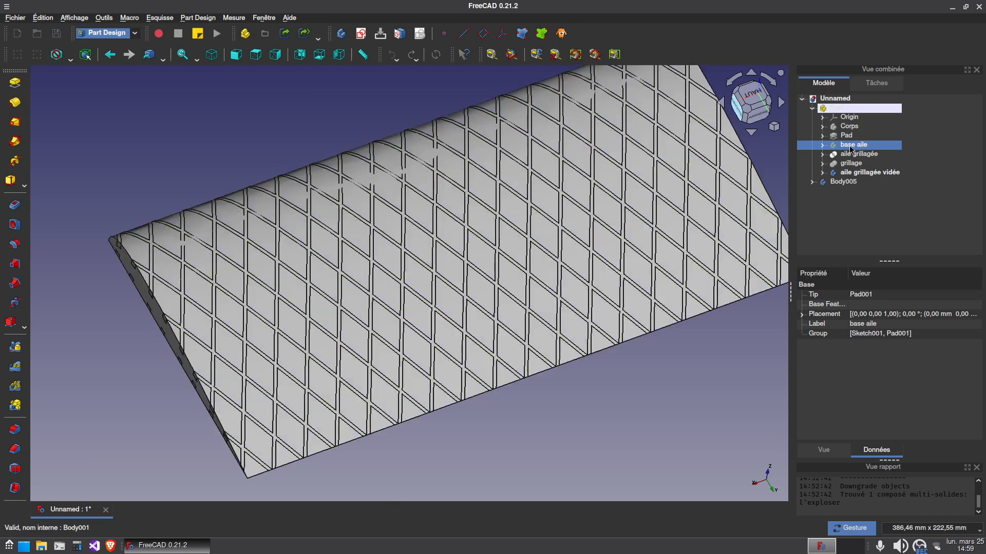
{"action": "left_click", "coordinate": [844, 182]}
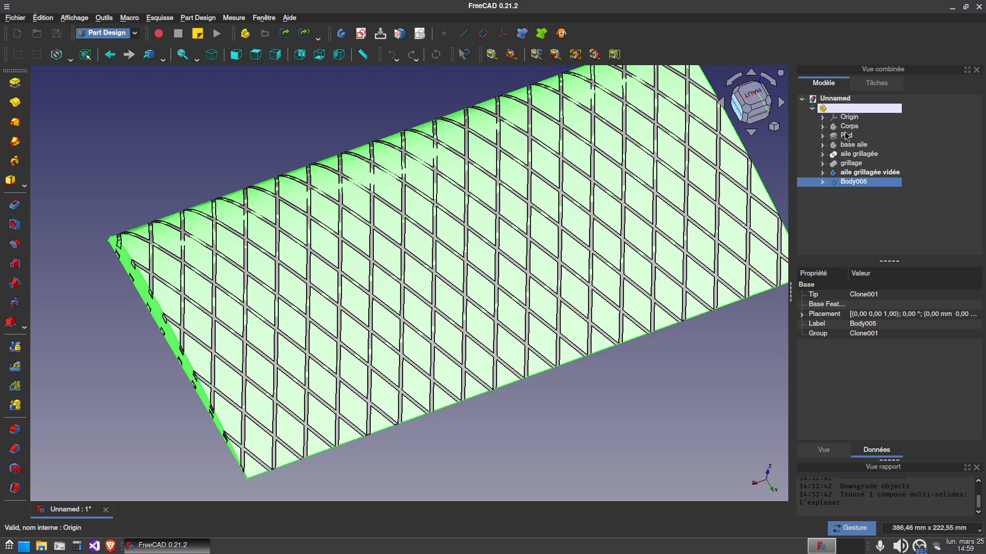
{"action": "left_click", "coordinate": [852, 181]}
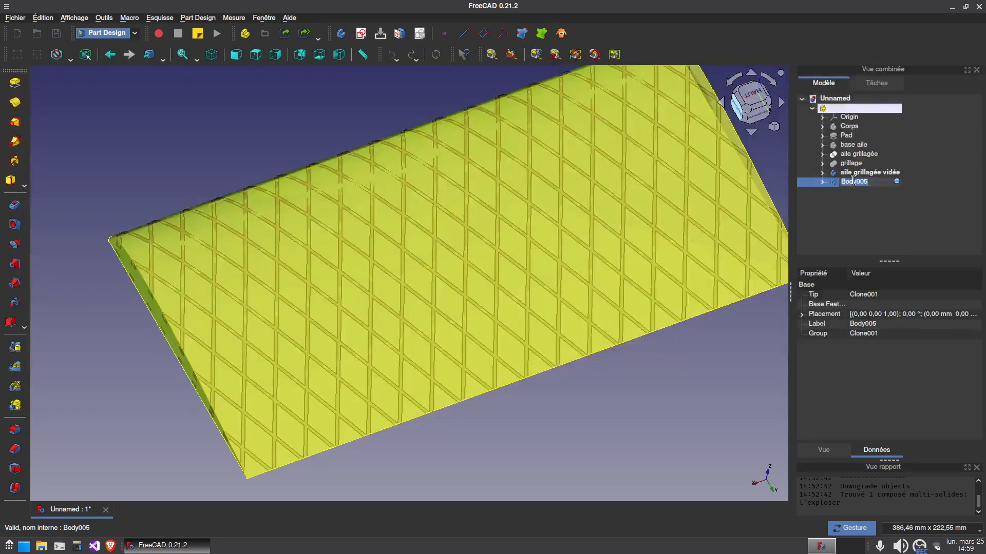
{"action": "type", "text": "aile renfort"}
{"action": "key", "text": "Return"}
Hide aile grillagée vidée and leave only the aile renfort body visible
{"action": "key", "text": "space"}
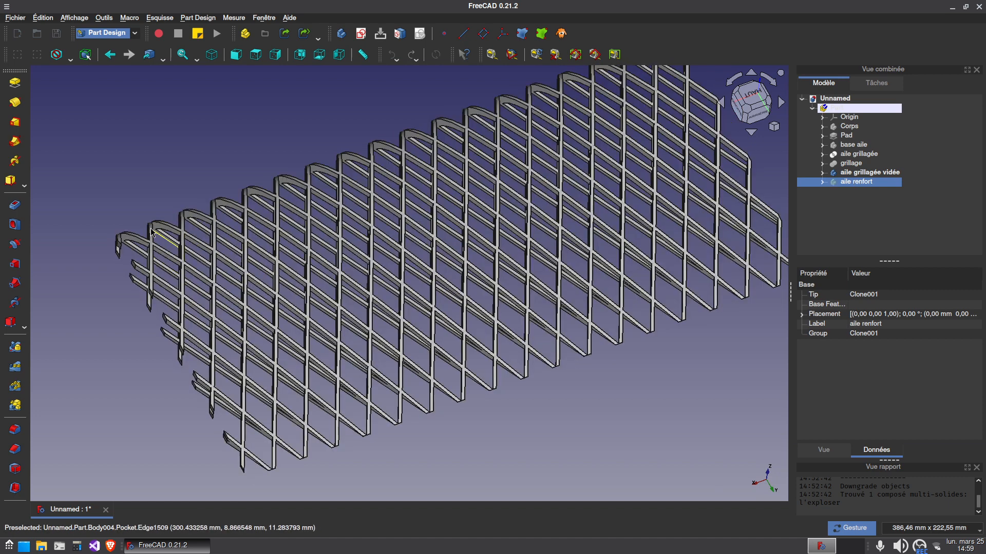
{"action": "left_click_drag", "start_coordinate": [699, 226], "coordinate": [619, 262]}
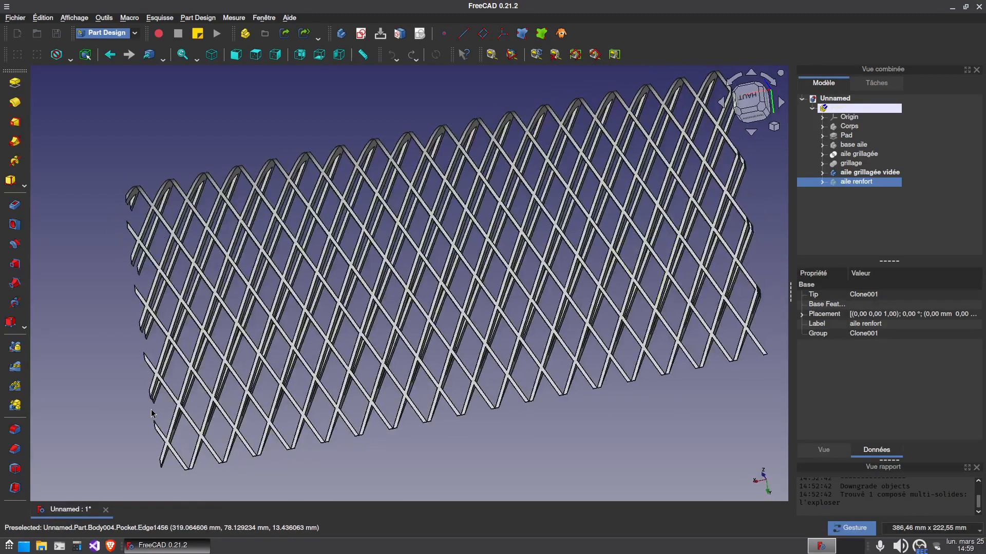
{"action": "left_click_drag", "start_coordinate": [487, 293], "coordinate": [529, 317]}
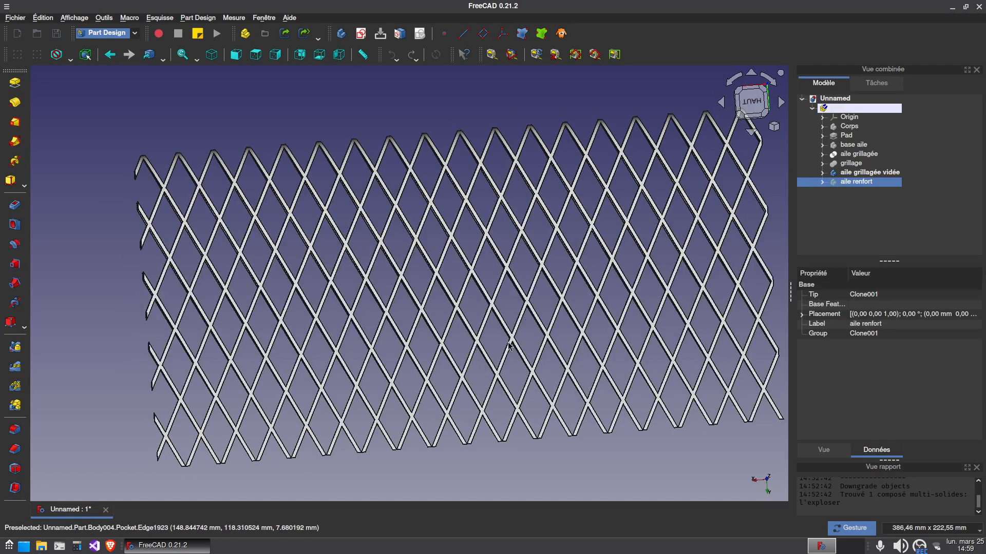
{"action": "key", "text": "0"}
{"action": "left_click", "coordinate": [867, 173]}
{"action": "key", "text": "space"}
{"action": "left_click", "coordinate": [867, 182]}
{"action": "key", "text": "space"}
{"action": "left_click", "coordinate": [642, 152]}
{"action": "scroll", "coordinate": [568, 441], "scroll_direction": "down", "scroll_amount": 3}
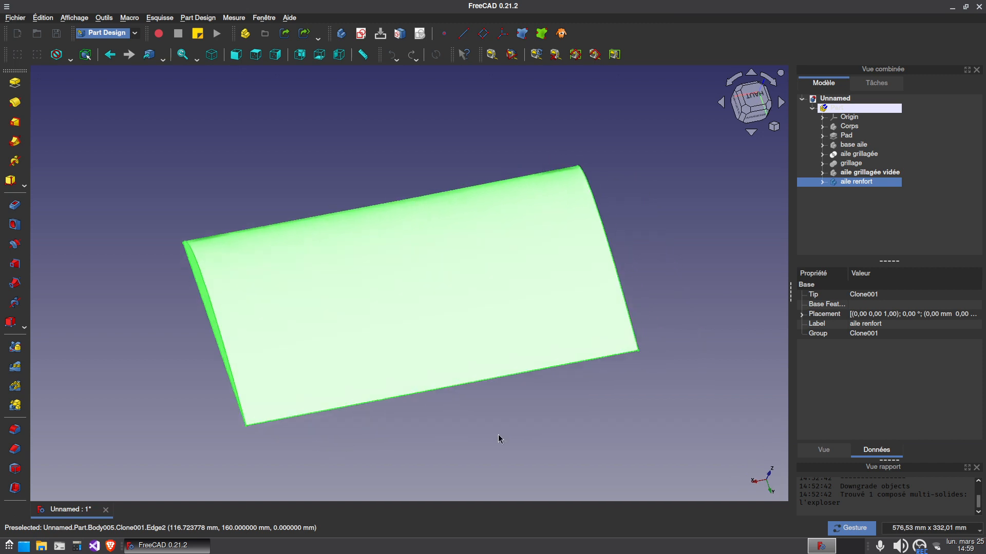
Make aile renfort the active body and start a sketch on its XY plane
{"action": "key", "text": "2"}
{"action": "left_click", "coordinate": [445, 430]}
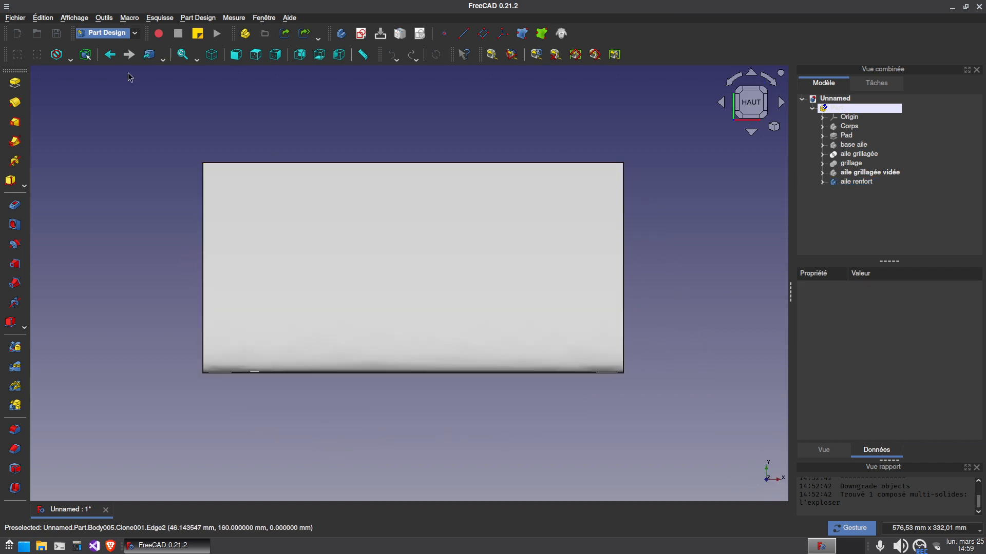
{"action": "right_click", "coordinate": [856, 182]}
{"action": "left_click", "coordinate": [863, 188]}
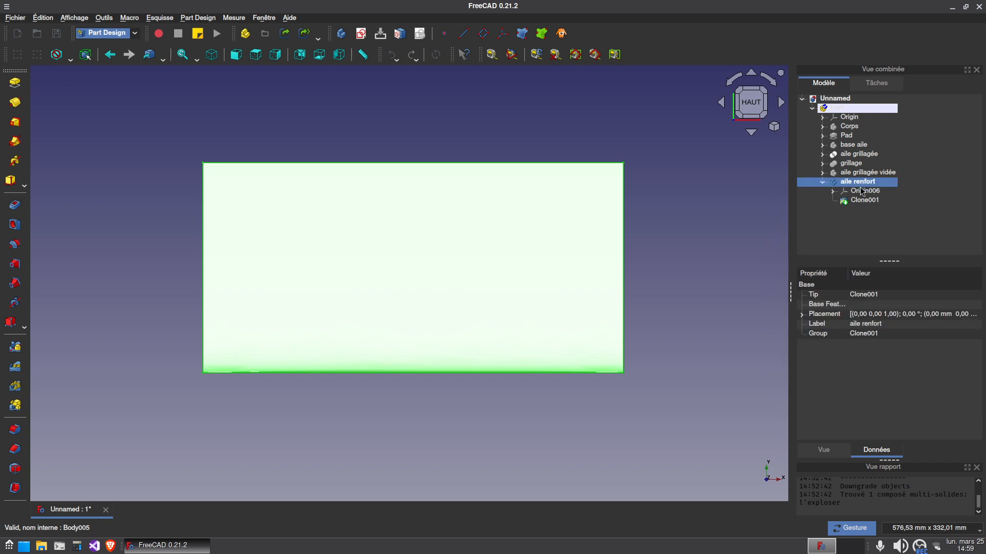
{"action": "left_click", "coordinate": [361, 34]}
{"action": "left_click", "coordinate": [834, 153]}
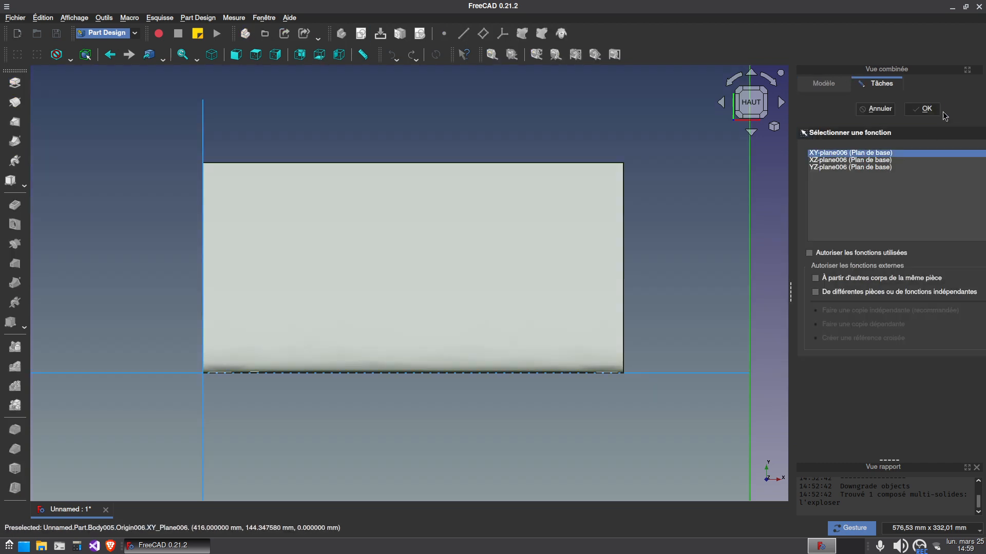
{"action": "left_click", "coordinate": [924, 109]}
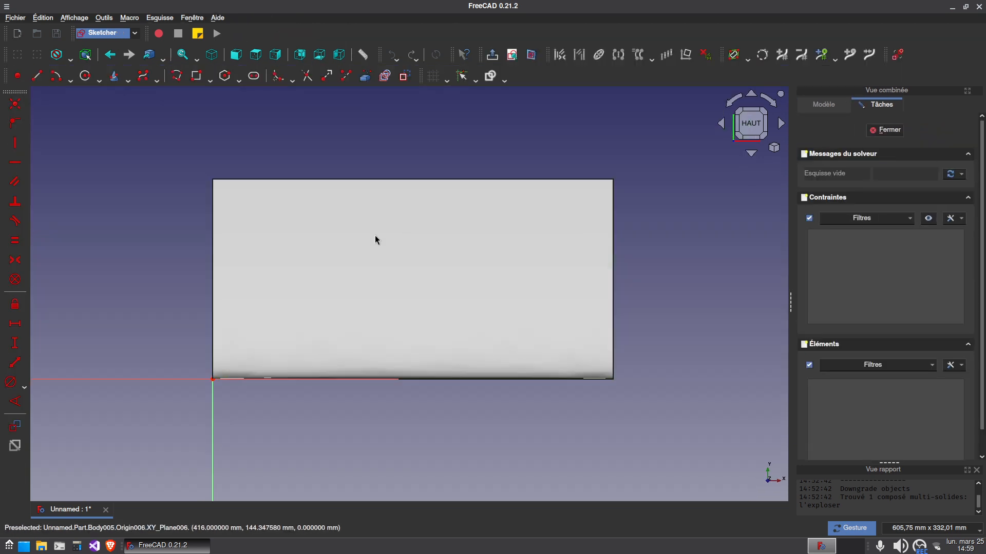
Set the display style to wireframe and import the wing's two side edges and its trailing edge as external geometry
{"action": "left_click", "coordinate": [69, 58]}
{"action": "left_click", "coordinate": [82, 91]}
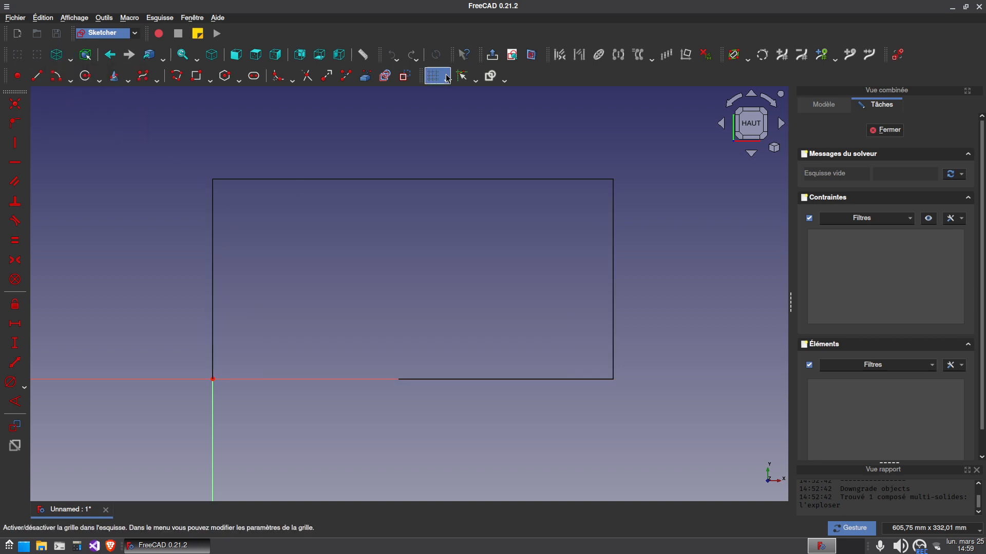
{"action": "left_click", "coordinate": [365, 76]}
{"action": "left_click", "coordinate": [214, 228]}
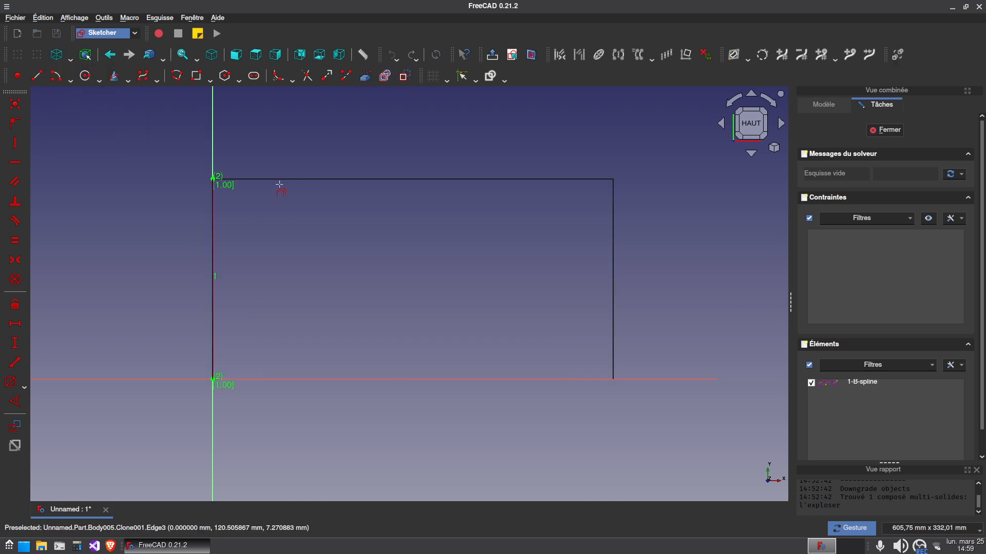
{"action": "left_click", "coordinate": [278, 179]}
{"action": "left_click", "coordinate": [613, 253]}
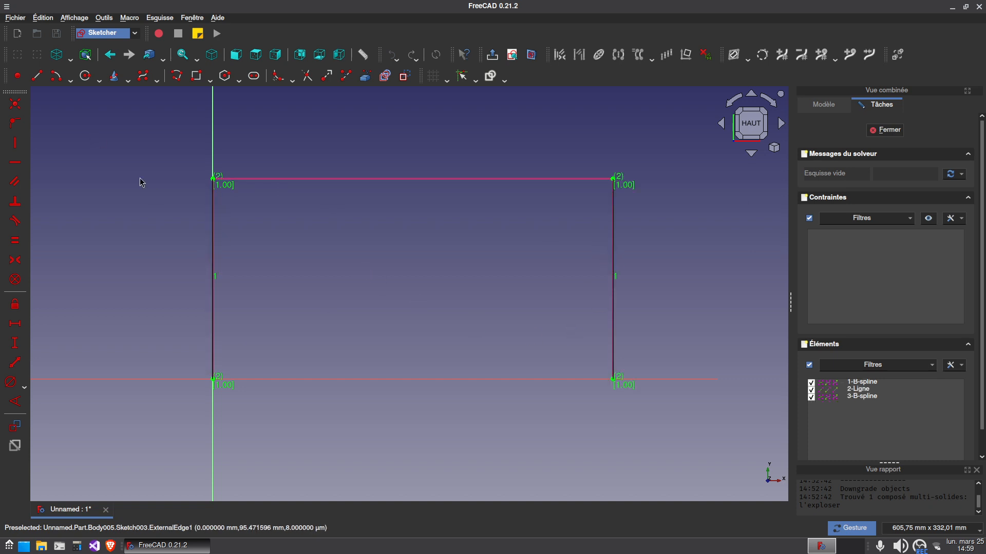
Remove the external geometry reference of the wing's side edge that lies on the sketch's vertical axis
{"action": "left_click", "coordinate": [214, 248]}
{"action": "left_click", "coordinate": [214, 247]}
{"action": "left_click", "coordinate": [215, 248]}
{"action": "key", "text": "Delete"}
{"action": "key", "text": "Escape"}
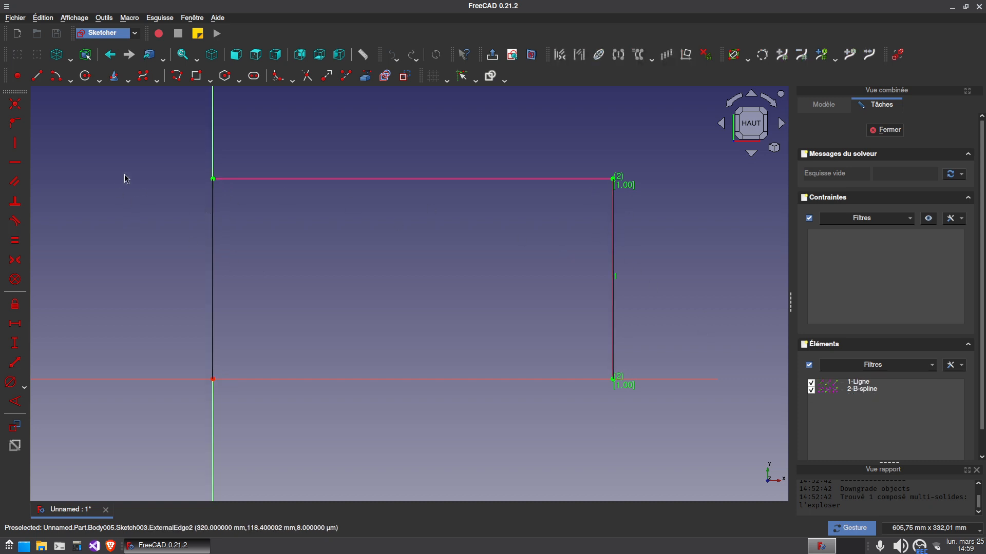
Draw two horizontal construction lines across the wing from side edge to side edge, one near the trailing edge and one near the horizontal axis
{"action": "left_click", "coordinate": [37, 76]}
{"action": "left_click", "coordinate": [214, 210]}
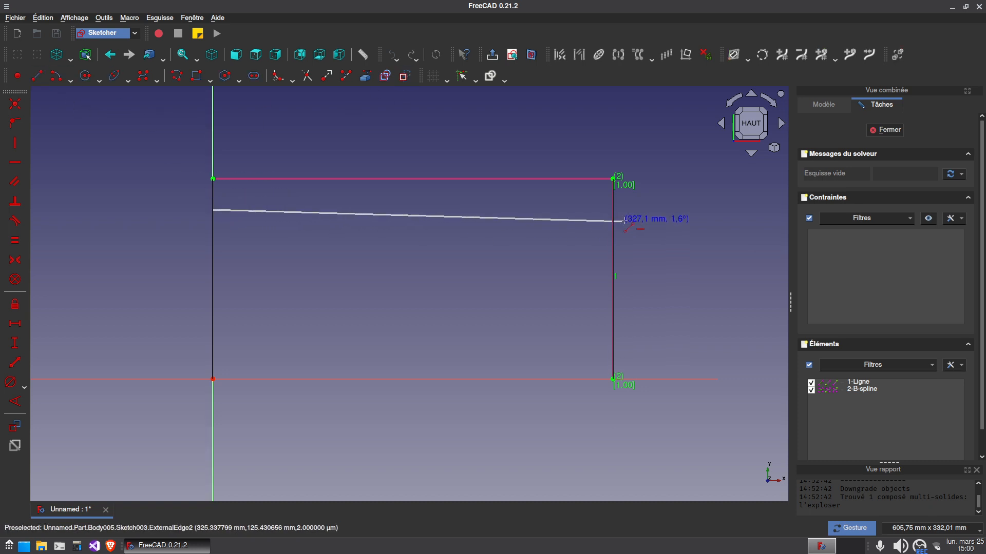
{"action": "left_click", "coordinate": [613, 209]}
{"action": "left_click", "coordinate": [213, 357]}
{"action": "left_click", "coordinate": [614, 356]}
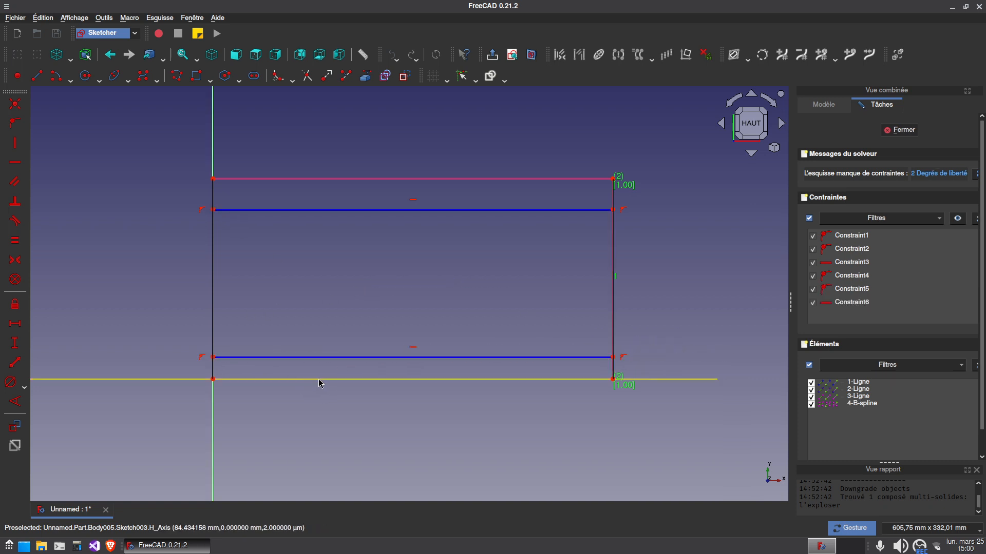
Constrain the upper construction line to a vertical distance of 30 mm from the trailing edge and move the dimension label clear of the outline
{"action": "left_click", "coordinate": [214, 209]}
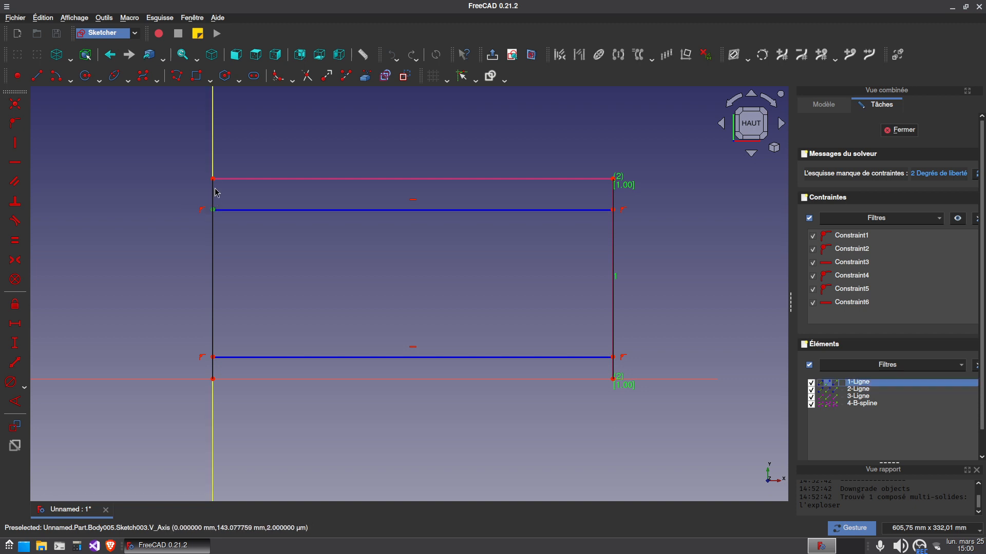
{"action": "left_click", "coordinate": [213, 179]}
{"action": "left_click", "coordinate": [14, 343]}
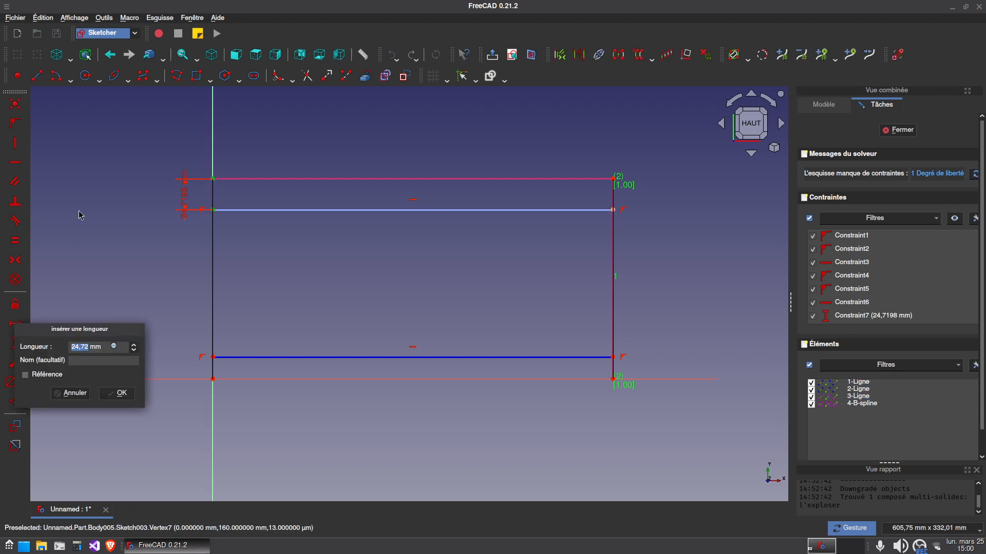
{"action": "type", "text": "30"}
{"action": "key", "text": "Return"}
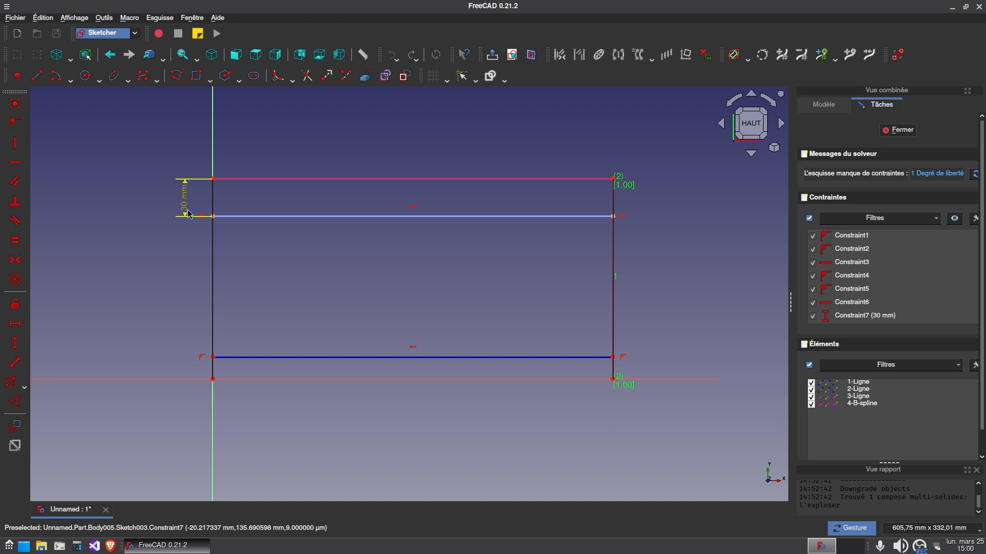
{"action": "left_click_drag", "start_coordinate": [188, 210], "coordinate": [153, 157]}
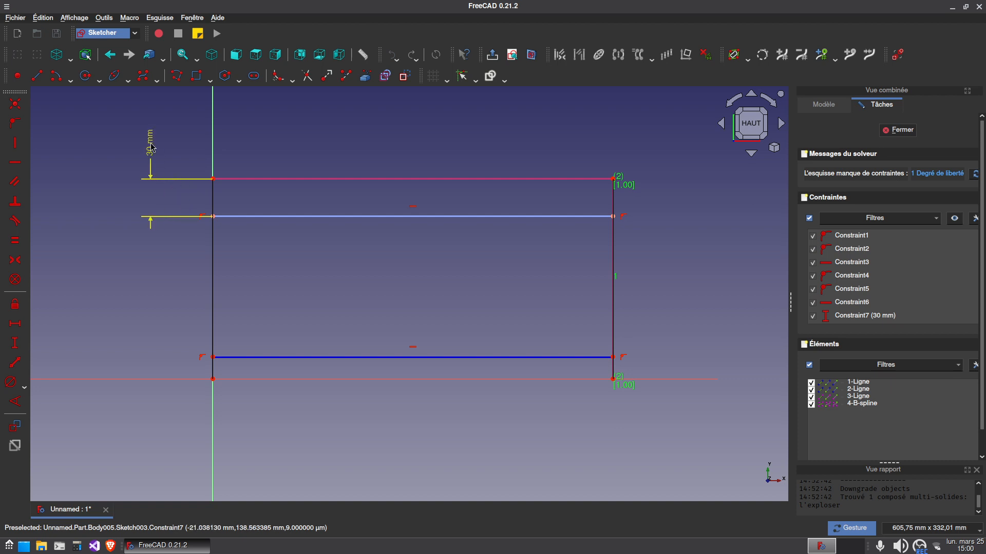
Constrain the lower construction line to a vertical distance of 15 mm from the sketch origin
{"action": "left_click", "coordinate": [213, 356]}
{"action": "left_click", "coordinate": [213, 380]}
{"action": "left_click", "coordinate": [15, 343]}
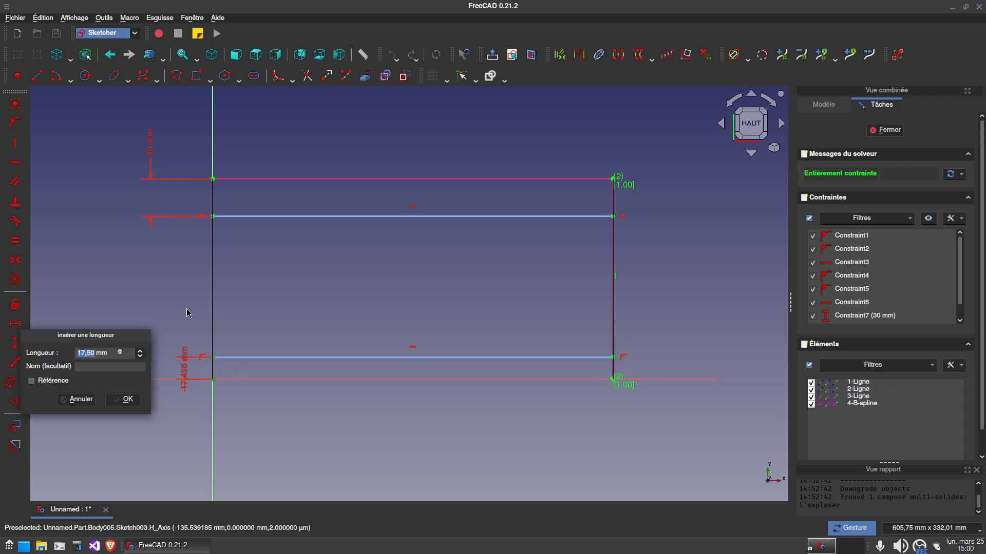
{"action": "type", "text": "15"}
{"action": "key", "text": "Return"}
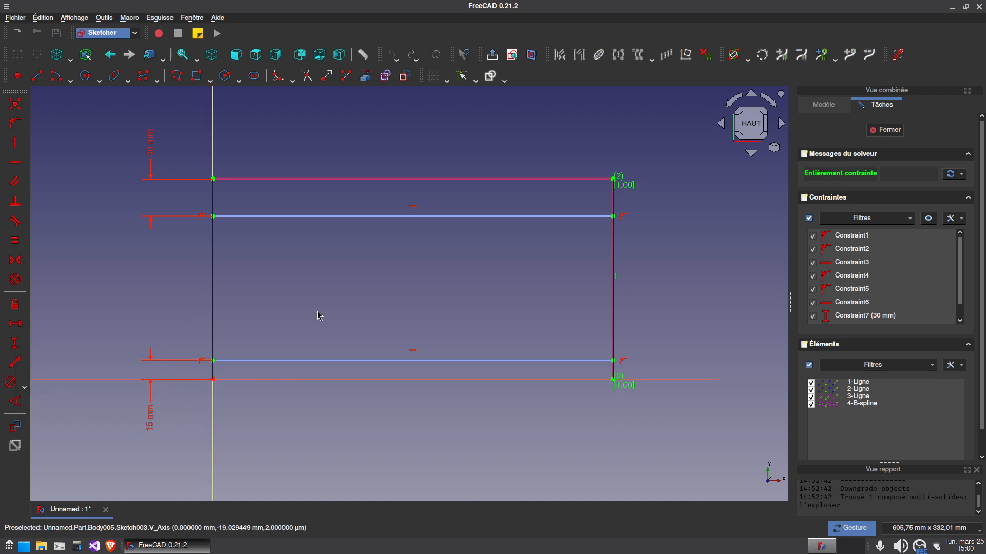
Add a non-driving reference dimension for the length of the trailing edge
{"action": "left_click", "coordinate": [16, 426]}
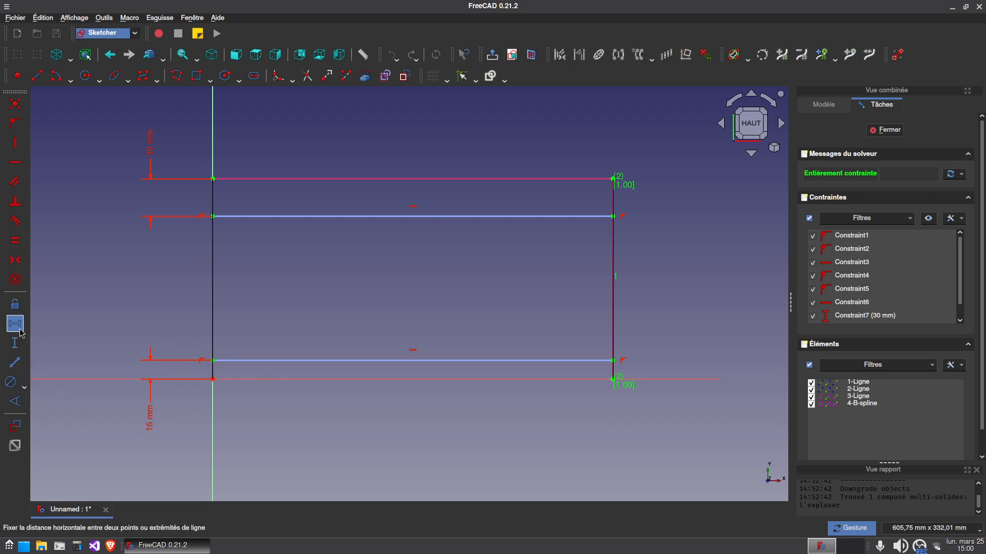
{"action": "left_click", "coordinate": [390, 178]}
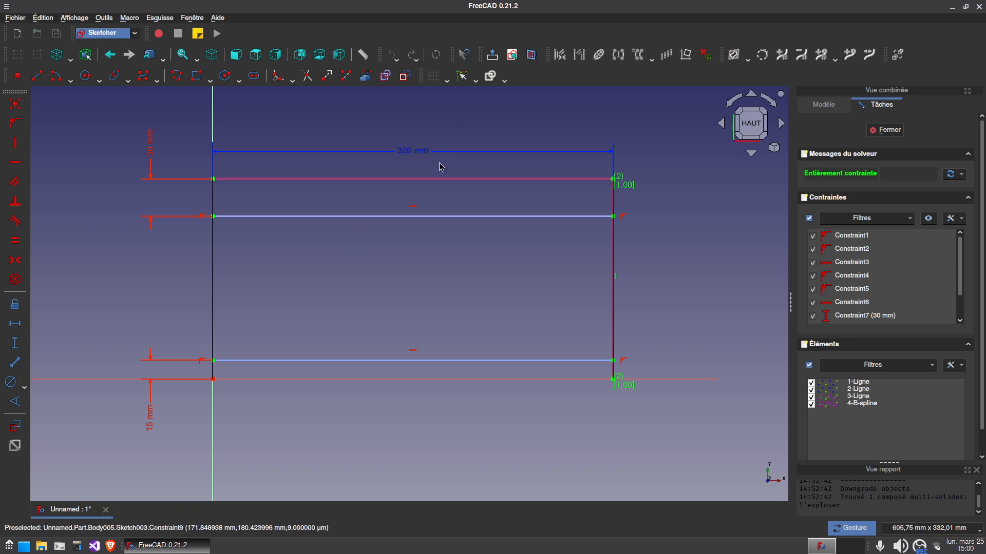
{"action": "left_click", "coordinate": [15, 426]}
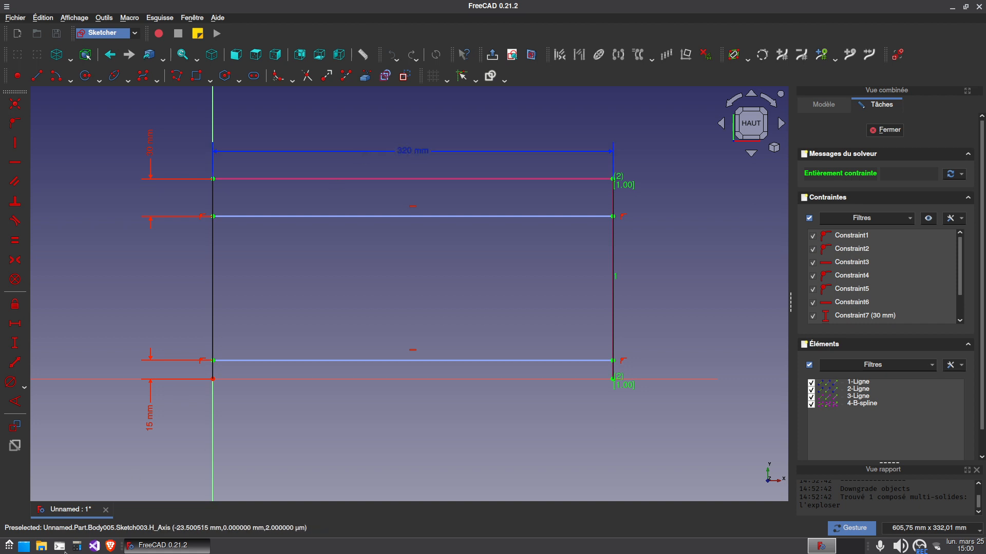
Switch to galculator, calculate 285 divided by 3, and return to the sketch
{"action": "left_click", "coordinate": [77, 545]}
{"action": "type", "text": "285"}
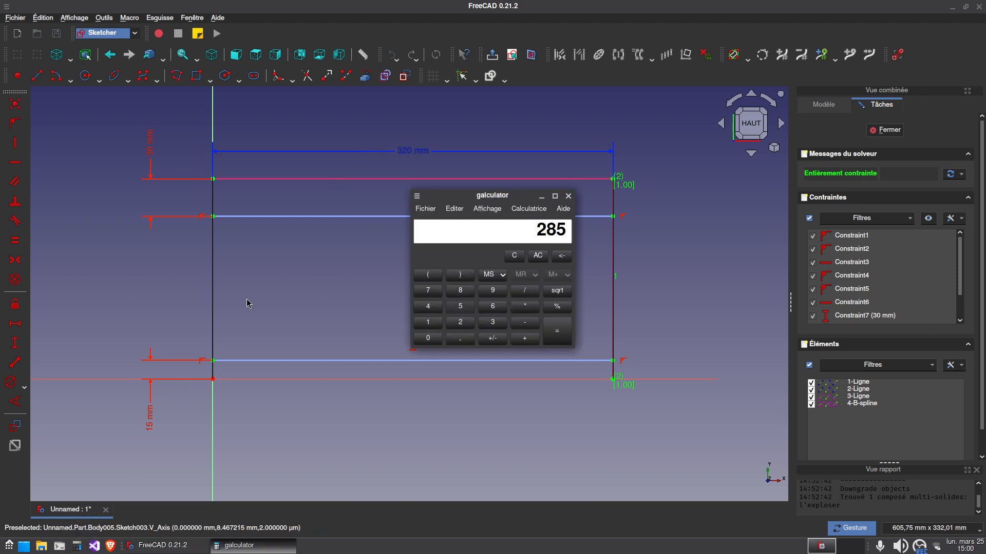
{"action": "type", "text": "/3"}
{"action": "key", "text": "Return"}
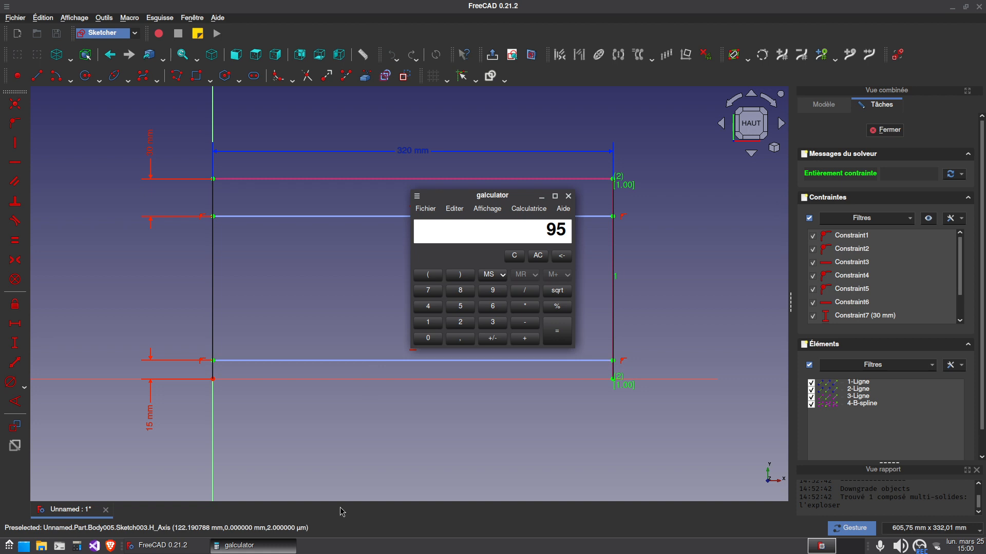
{"action": "left_click", "coordinate": [279, 546]}
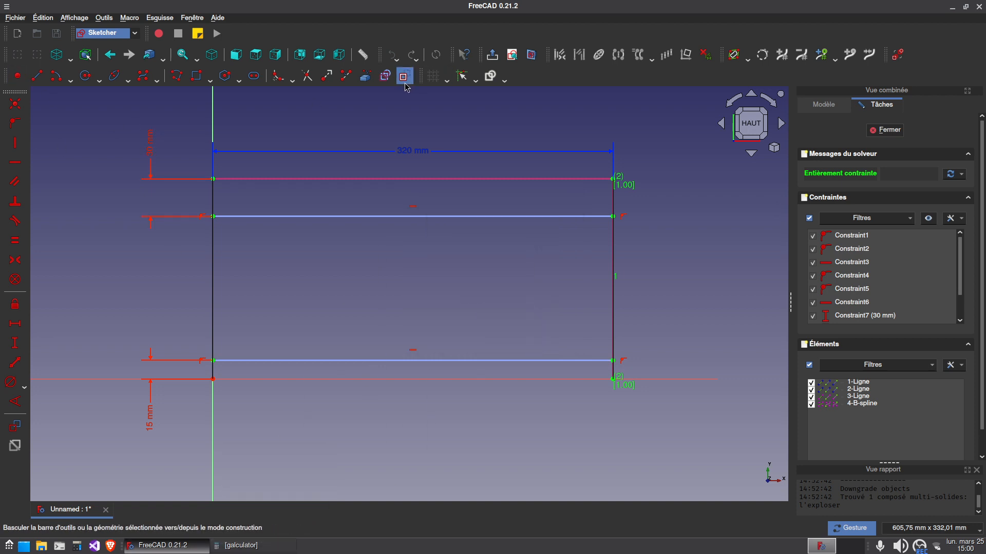
Draw three separate rectangles side by side, each spanning from the upper construction line to the lower one
{"action": "left_click", "coordinate": [240, 216]}
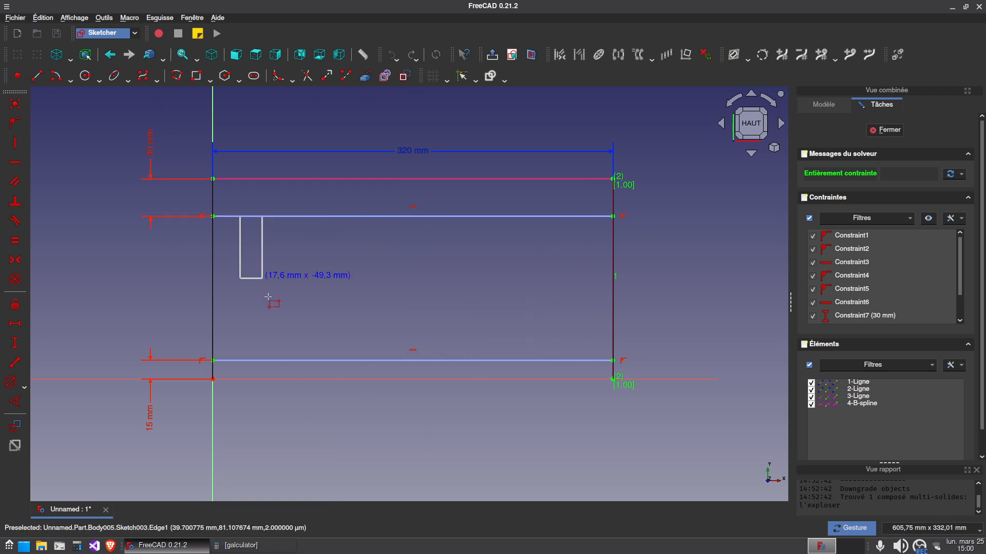
{"action": "left_click", "coordinate": [302, 360]}
{"action": "left_click", "coordinate": [368, 216]}
{"action": "left_click", "coordinate": [413, 360]}
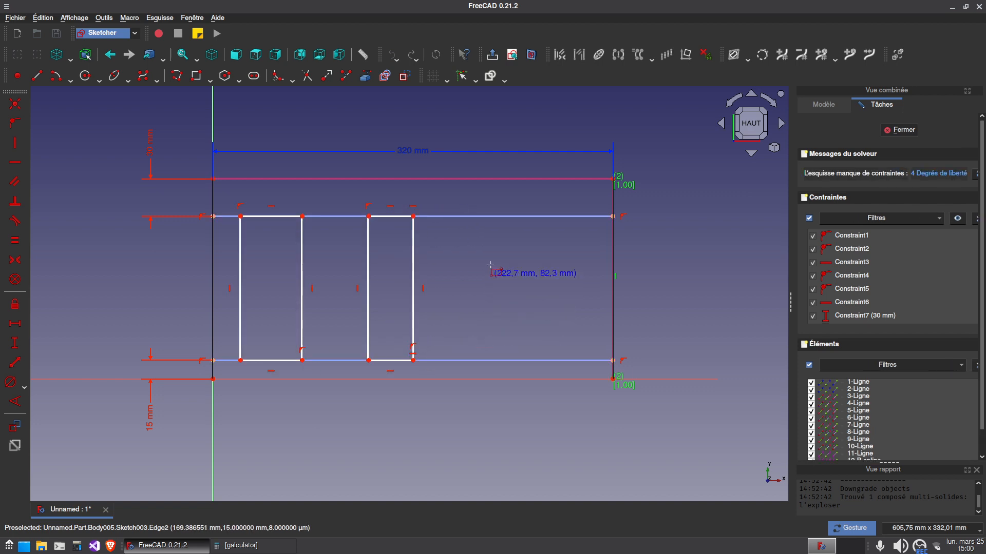
{"action": "left_click", "coordinate": [473, 216]}
{"action": "left_click", "coordinate": [553, 361]}
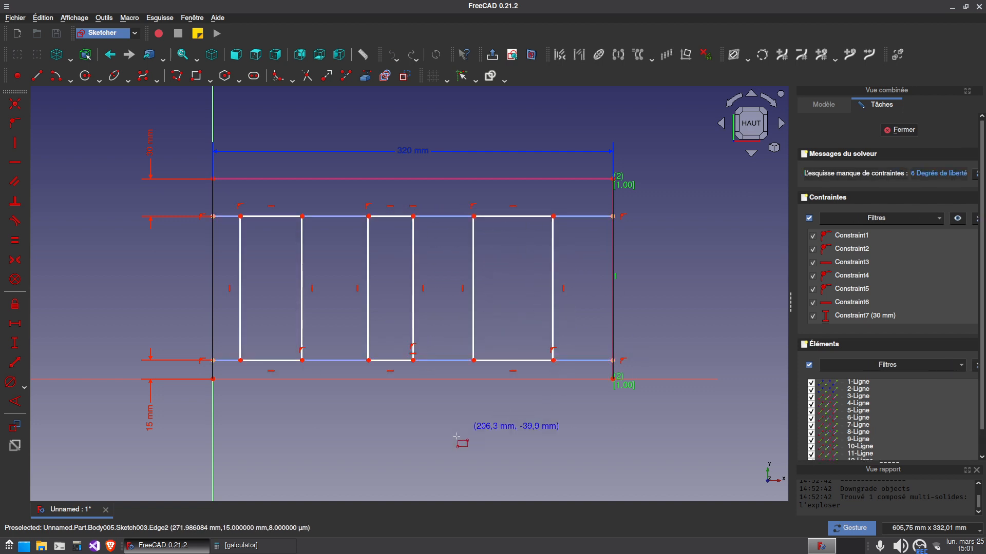
Constrain the first rectangle to a horizontal distance of 10 mm from the wing's side edge on the vertical axis and reposition the label
{"action": "left_click", "coordinate": [248, 217]}
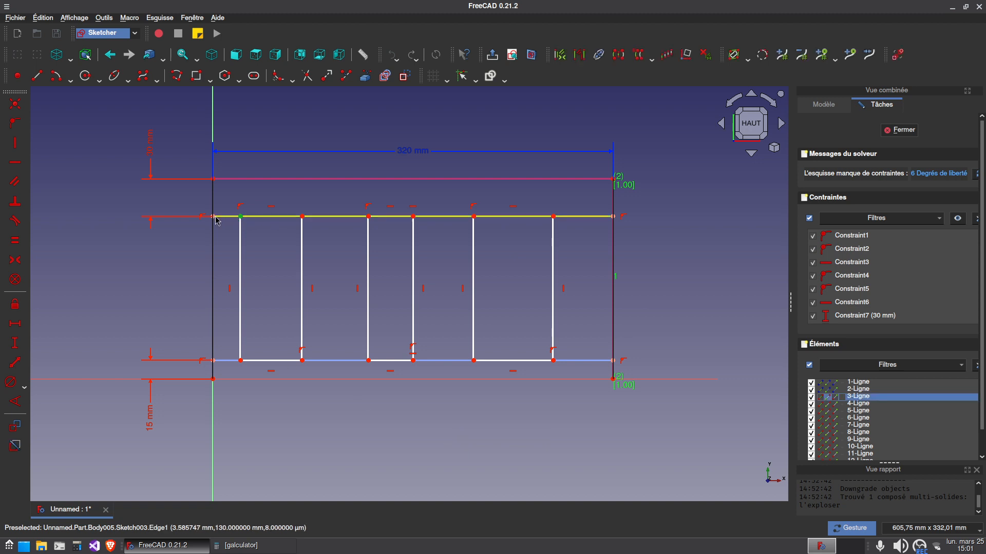
{"action": "left_click", "coordinate": [226, 216]}
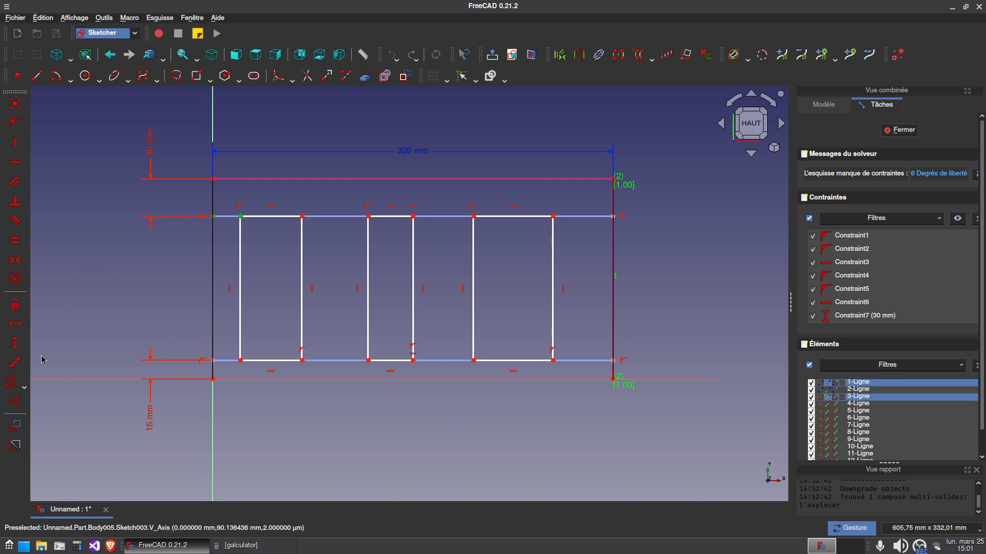
{"action": "left_click", "coordinate": [14, 327]}
{"action": "key", "text": "Return"}
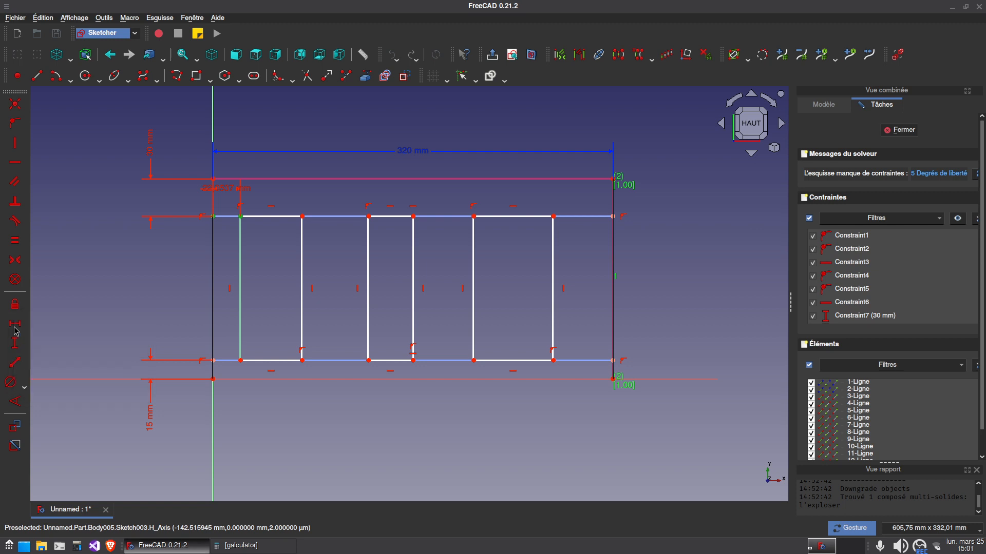
{"action": "left_click_drag", "start_coordinate": [225, 188], "coordinate": [161, 198]}
Set the horizontal gaps between the first and second and between the second and third rectangles to 5 mm each
{"action": "left_click", "coordinate": [302, 257]}
{"action": "left_click", "coordinate": [368, 277]}
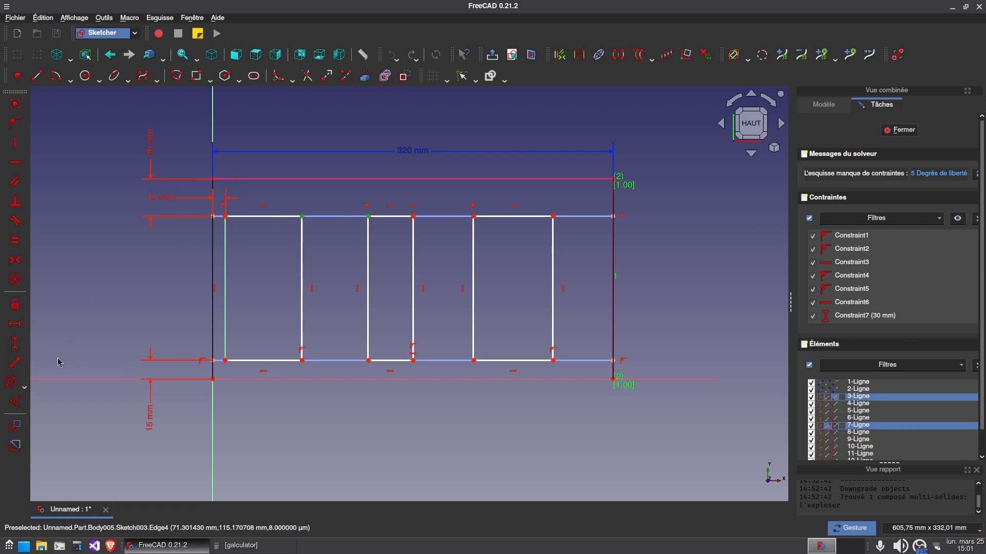
{"action": "left_click", "coordinate": [20, 325]}
{"action": "key", "text": "Return"}
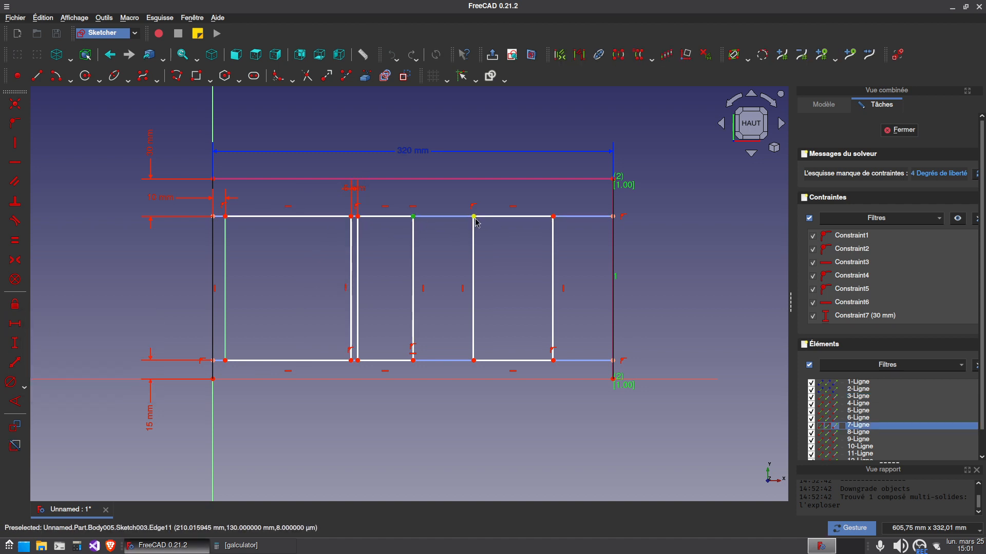
{"action": "left_click", "coordinate": [475, 222]}
{"action": "left_click", "coordinate": [23, 324]}
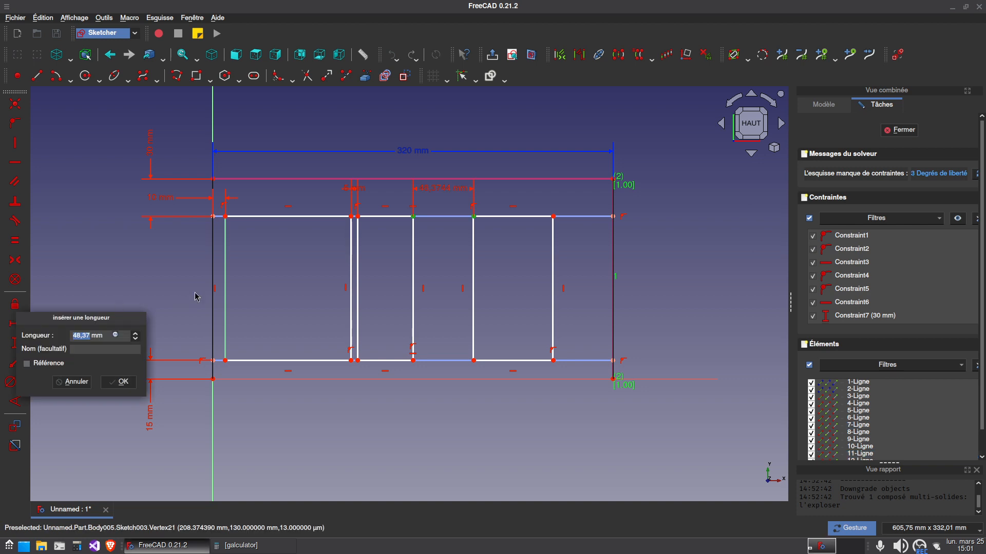
{"action": "type", "text": "5"}
{"action": "key", "text": "Return"}
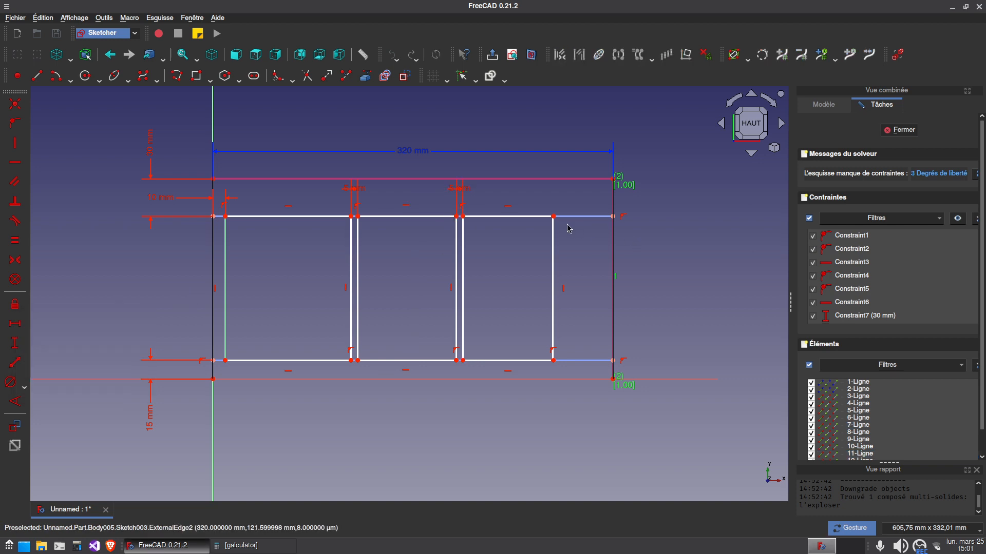
Constrain the third rectangle to a horizontal distance of 10 mm from the wing's far side edge
{"action": "left_click", "coordinate": [553, 217]}
{"action": "left_click", "coordinate": [613, 216]}
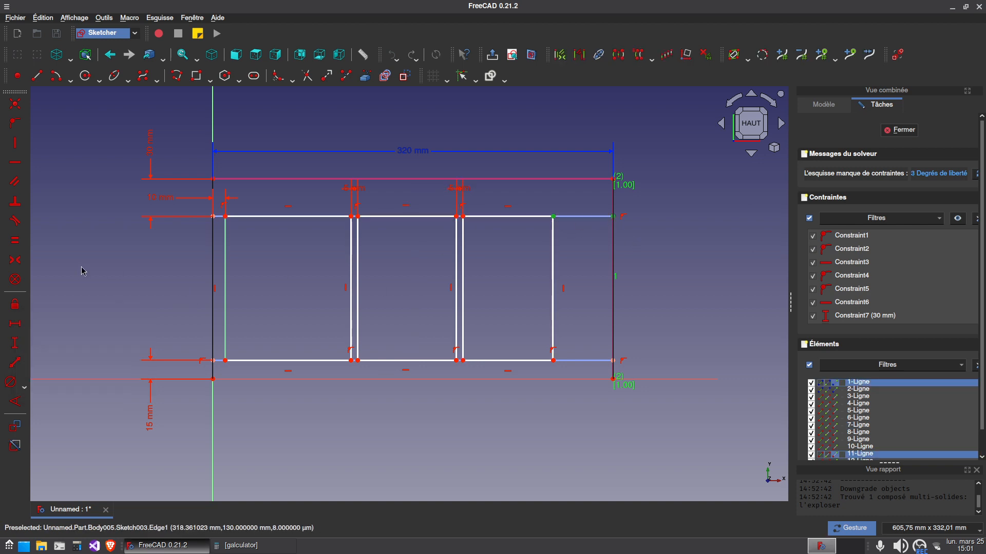
{"action": "left_click", "coordinate": [16, 324]}
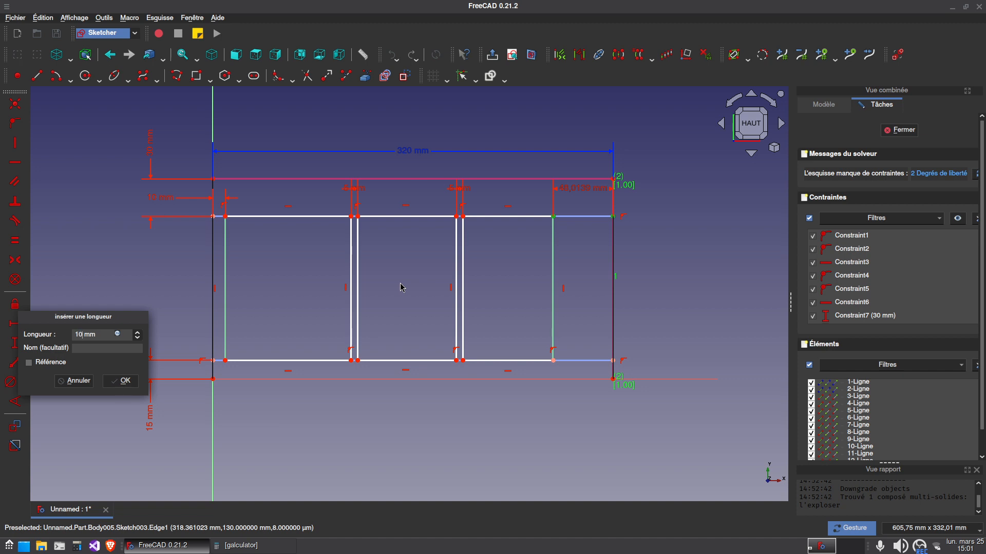
{"action": "type", "text": "10"}
{"action": "key", "text": "Return"}
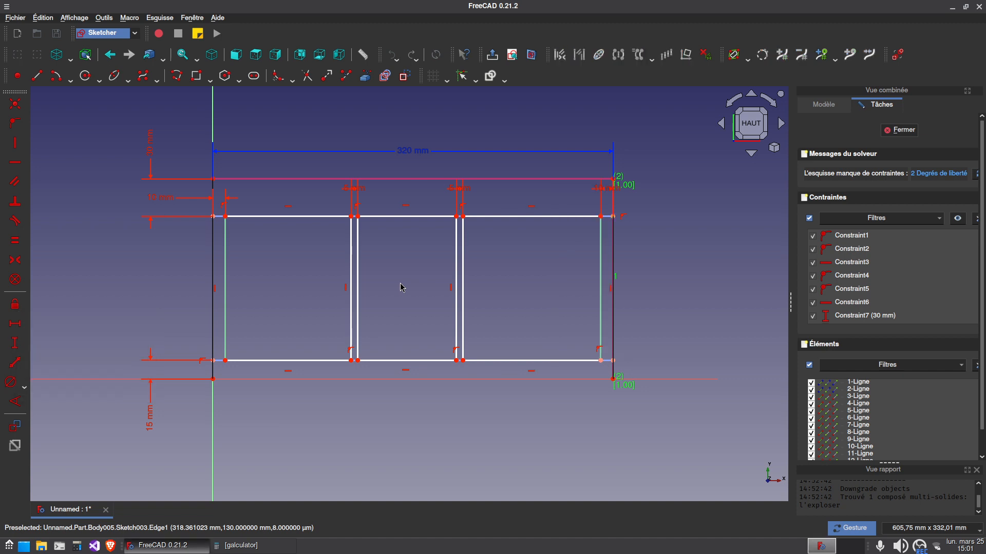
Make the upper edges of the three rectangles equal in length and spread out the gap and margin dimension labels
{"action": "left_click", "coordinate": [303, 216]}
{"action": "left_click", "coordinate": [429, 216]}
{"action": "left_click", "coordinate": [510, 216]}
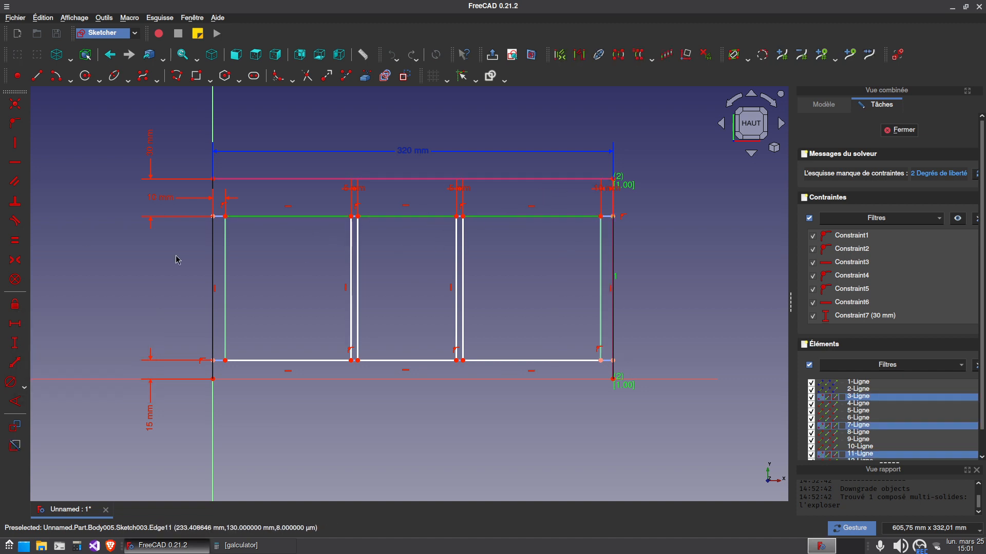
{"action": "left_click", "coordinate": [15, 240]}
{"action": "left_click_drag", "start_coordinate": [358, 194], "coordinate": [396, 193]}
{"action": "left_click_drag", "start_coordinate": [486, 193], "coordinate": [521, 190]}
{"action": "left_click_drag", "start_coordinate": [615, 194], "coordinate": [700, 203]}
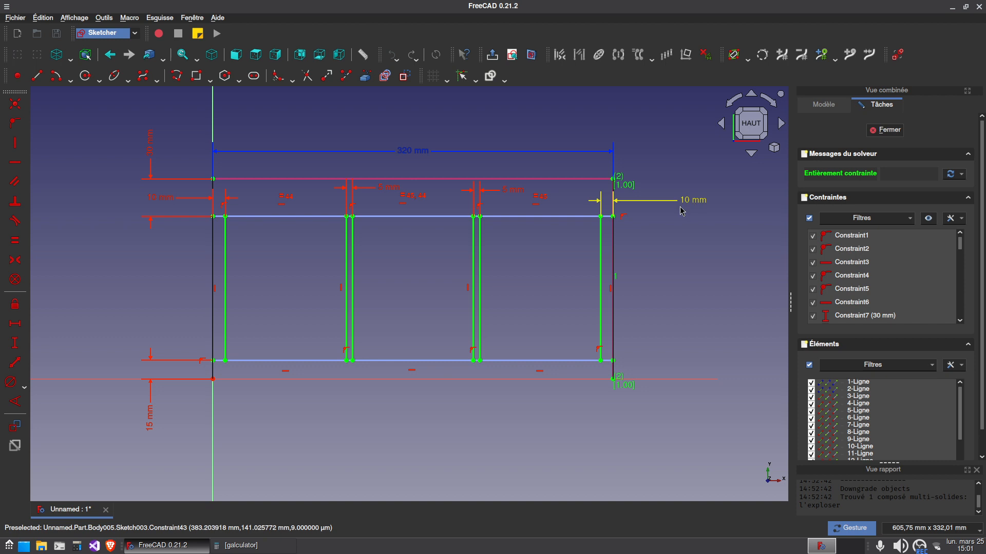
Measure the first rectangle's width with a temporary reference dimension and delete that dimension
{"action": "left_click", "coordinate": [15, 323]}
{"action": "left_click", "coordinate": [277, 216]}
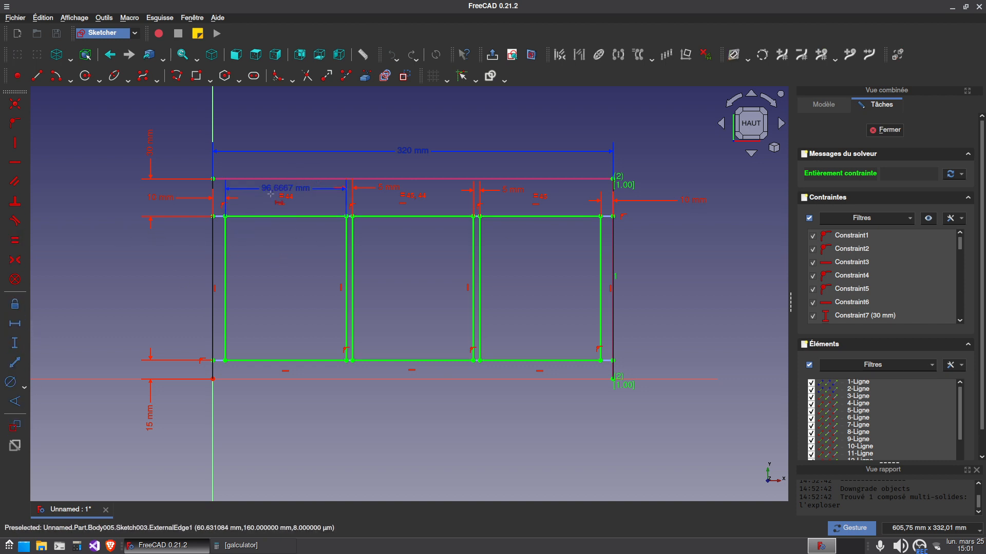
{"action": "left_click", "coordinate": [303, 193]}
{"action": "key", "text": "Delete"}
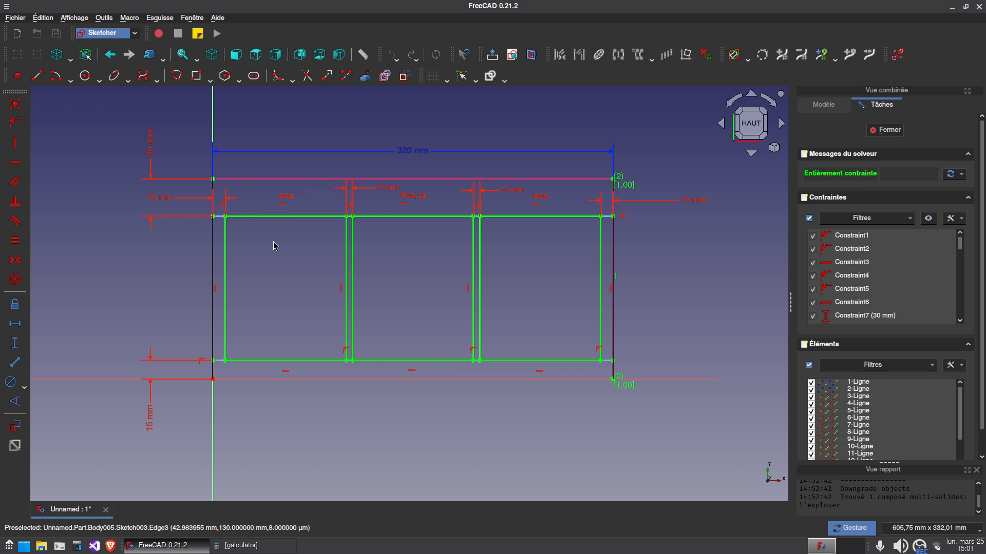
Close the sketch and switch the display style from wireframe back to shaded
{"action": "left_click", "coordinate": [886, 129]}
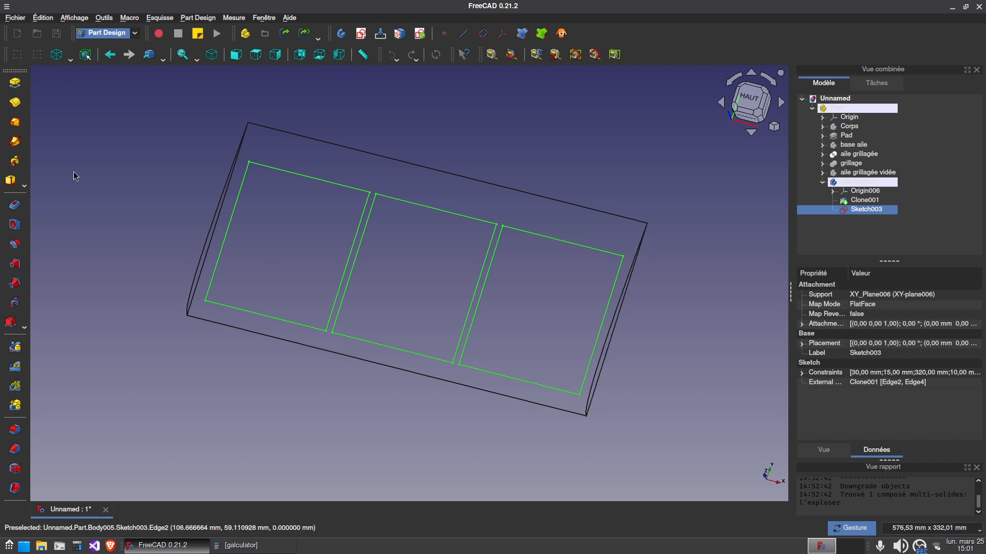
{"action": "left_click", "coordinate": [68, 55]}
{"action": "left_click", "coordinate": [70, 70]}
Pocket the three rectangles through the whole aile renfort body, symmetric to the sketch plane
{"action": "mouse_move", "coordinate": [288, 433]}
{"action": "left_mouse_down"}
{"action": "mouse_move", "coordinate": [341, 315]}
{"action": "mouse_move", "coordinate": [341, 365]}
{"action": "left_mouse_up"}
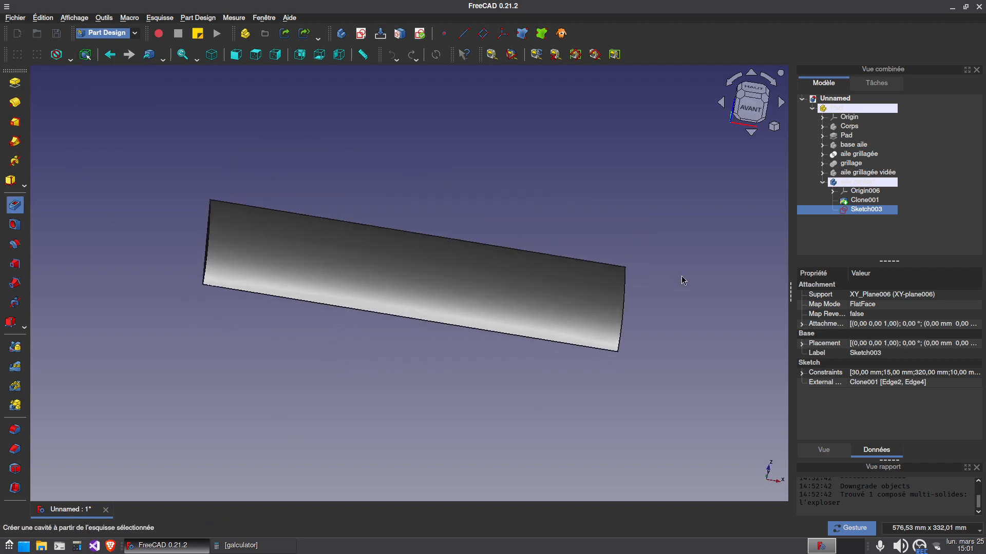
{"action": "left_click", "coordinate": [845, 237]}
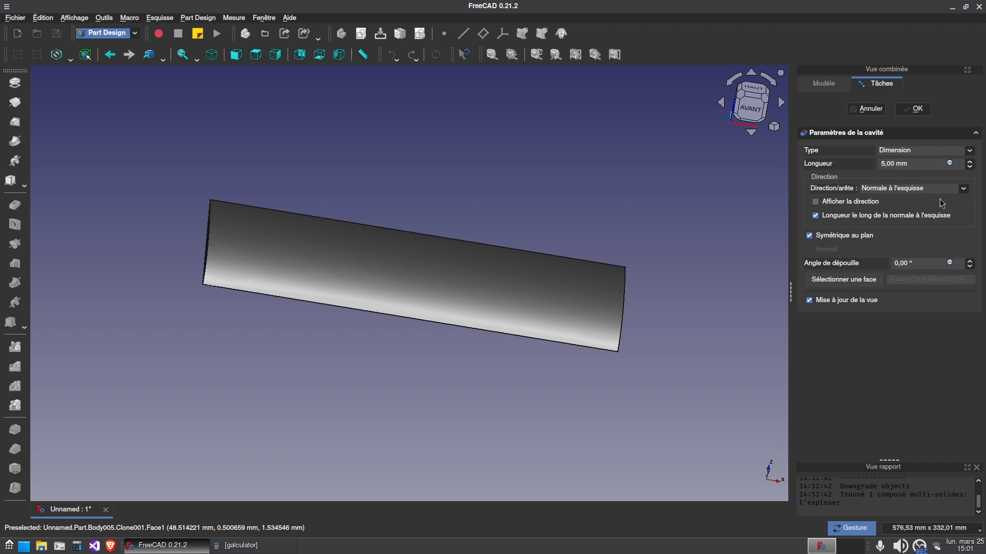
{"action": "left_click", "coordinate": [919, 150]}
{"action": "left_click", "coordinate": [903, 164]}
{"action": "left_click_drag", "start_coordinate": [613, 297], "coordinate": [565, 374]}
{"action": "left_click_drag", "start_coordinate": [618, 357], "coordinate": [475, 427]}
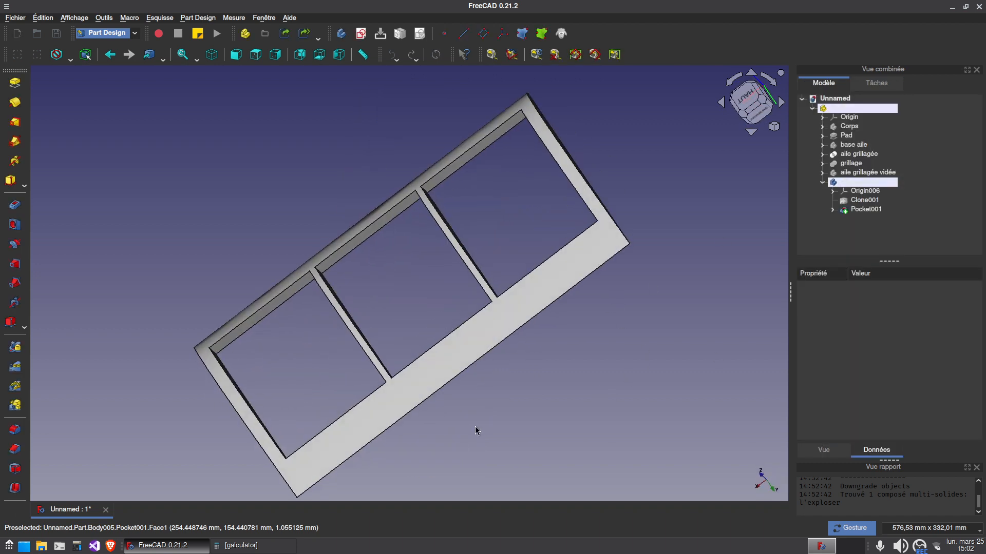
Make the aile grillagée vidée body visible together with the reinforcement frame
{"action": "double_click", "coordinate": [857, 182]}
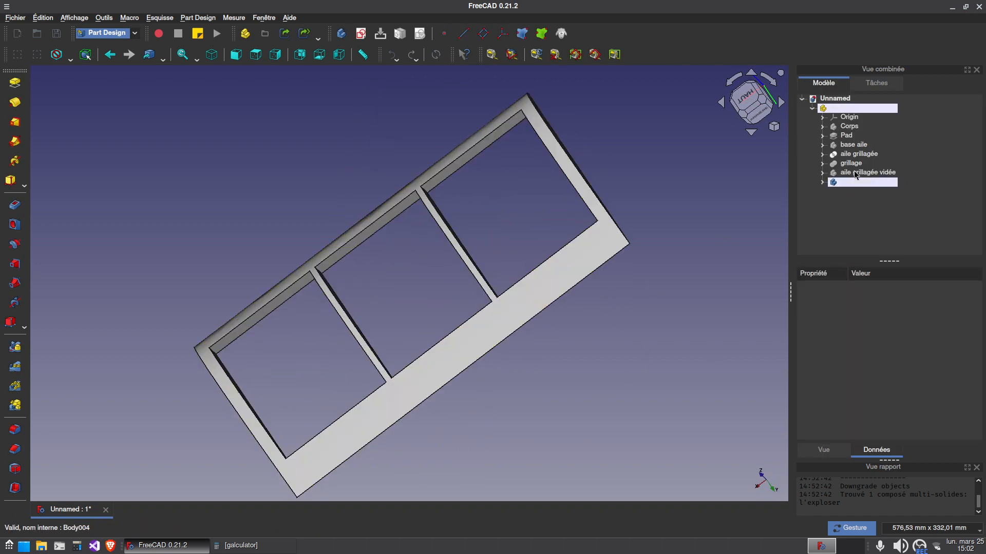
{"action": "left_click", "coordinate": [854, 172]}
{"action": "key", "text": "space"}
{"action": "left_click_drag", "start_coordinate": [558, 399], "coordinate": [574, 377]}
{"action": "left_click", "coordinate": [468, 453]}
{"action": "left_click_drag", "start_coordinate": [468, 453], "coordinate": [718, 298]}
Select the aile grillagée vidée and aile renfort bodies together and switch to the Part workbench
{"action": "left_click", "coordinate": [876, 177]}
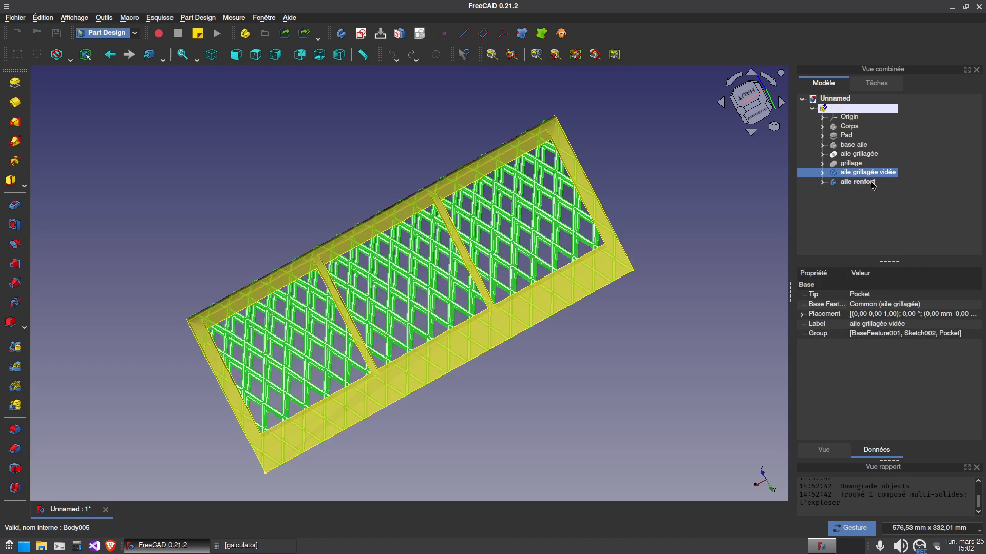
{"action": "left_click", "coordinate": [865, 183], "text": "ctrl"}
{"action": "left_click", "coordinate": [107, 32]}
{"action": "left_click", "coordinate": [154, 51]}
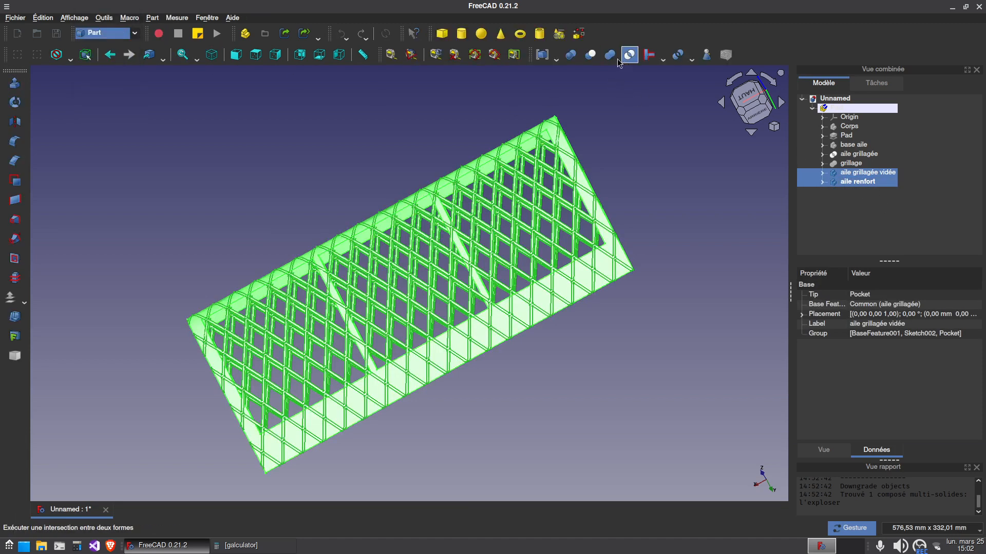
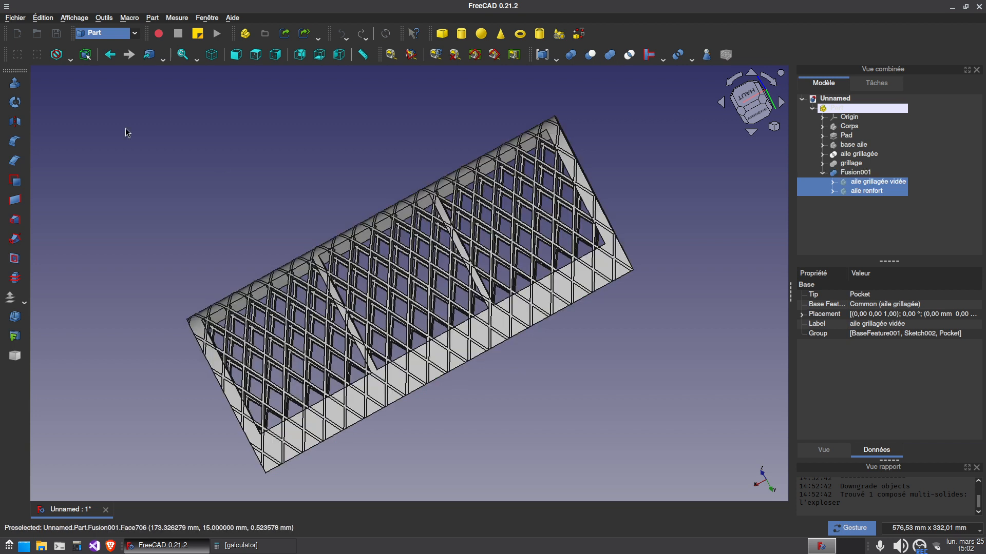
Set the 3D view's display style to shaded (Ombré)
{"action": "left_click", "coordinate": [69, 56]}
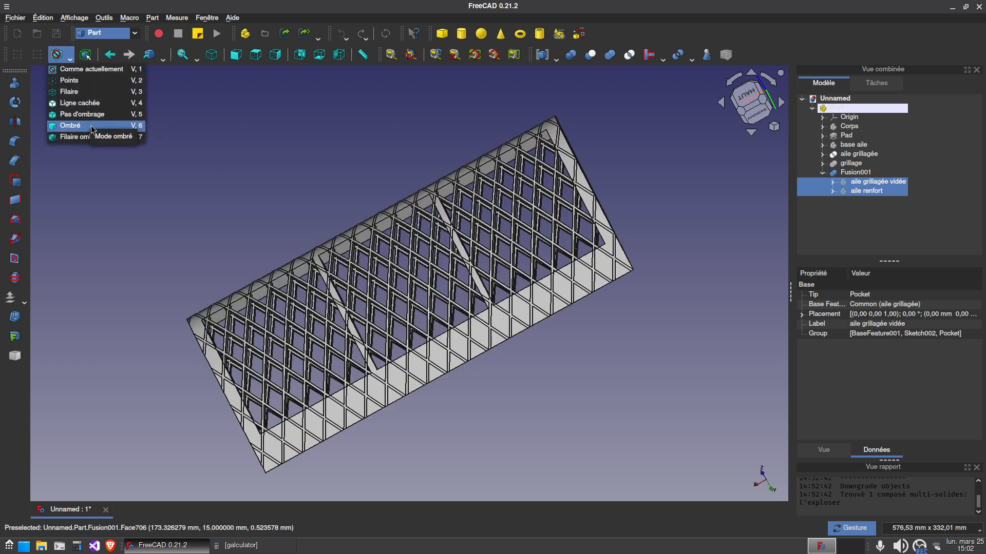
{"action": "left_click", "coordinate": [70, 125]}
Examine the fused wing's lattice, frame and reinforcement ribs from above, from the trailing edge and close up
{"action": "left_click_drag", "start_coordinate": [546, 383], "coordinate": [422, 344]}
{"action": "scroll", "coordinate": [421, 344], "scroll_direction": "up", "scroll_amount": 1}
{"action": "left_click_drag", "start_coordinate": [417, 422], "coordinate": [441, 345]}
{"action": "left_click_drag", "start_coordinate": [649, 378], "coordinate": [593, 289]}
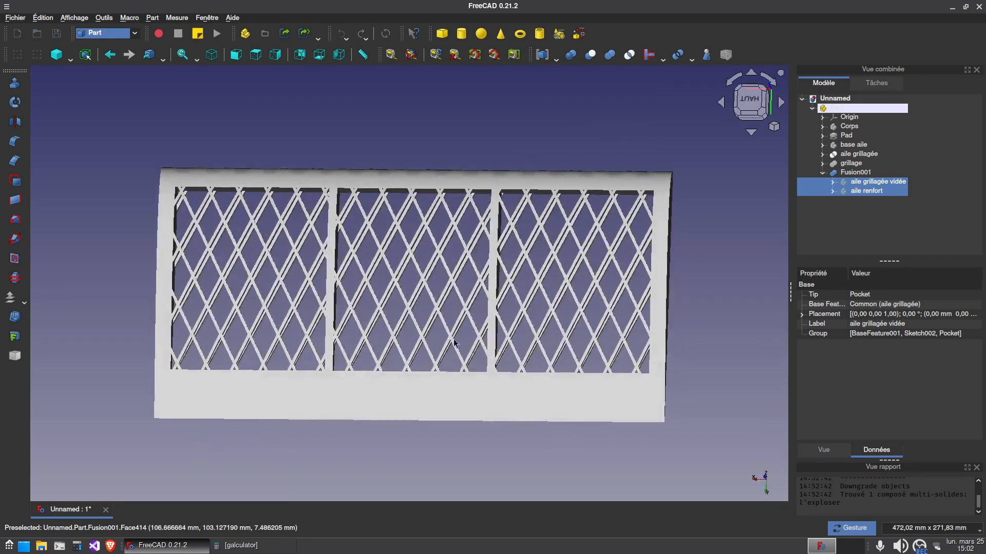
{"action": "left_click_drag", "start_coordinate": [374, 445], "coordinate": [413, 384]}
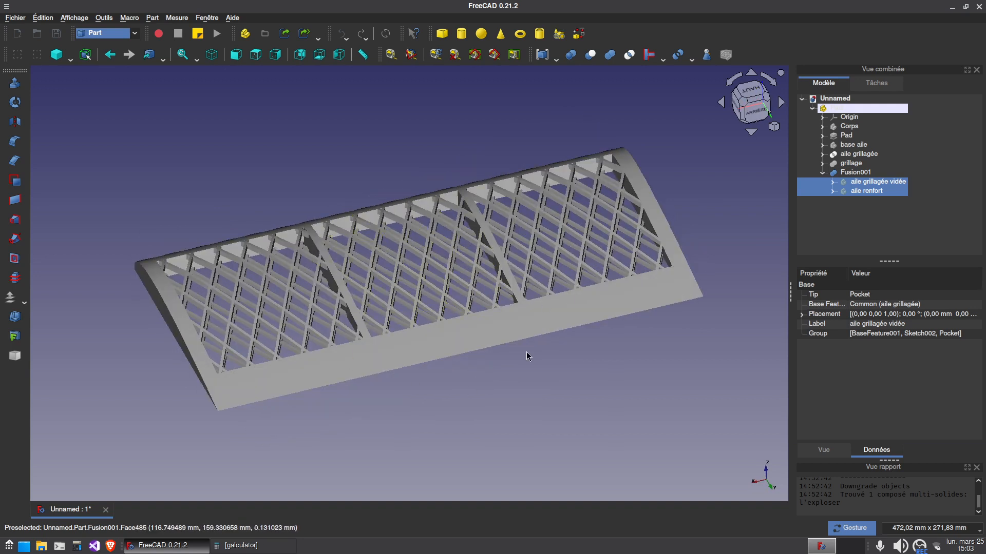
{"action": "left_click_drag", "start_coordinate": [598, 344], "coordinate": [506, 363]}
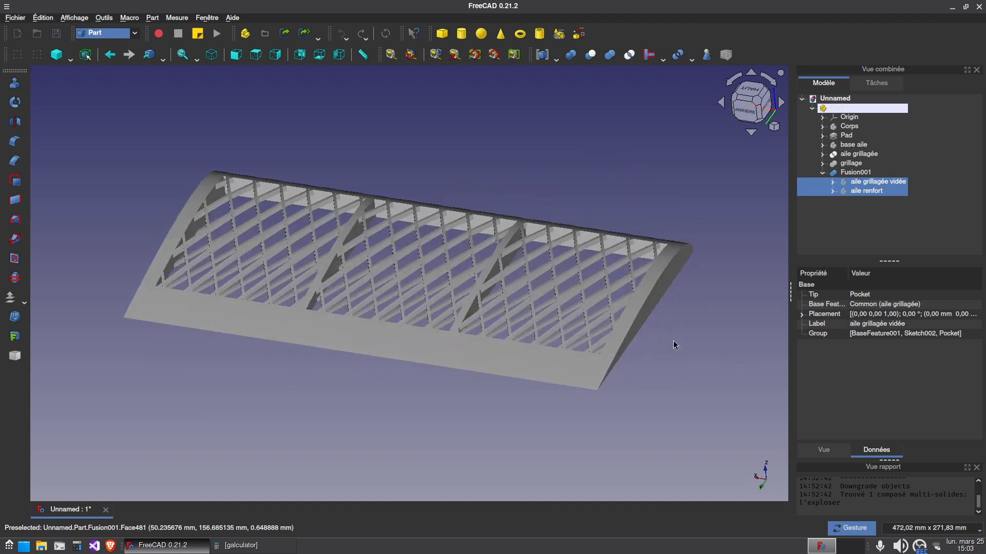
{"action": "left_click_drag", "start_coordinate": [257, 374], "coordinate": [361, 373]}
{"action": "left_click_drag", "start_coordinate": [131, 363], "coordinate": [219, 383]}
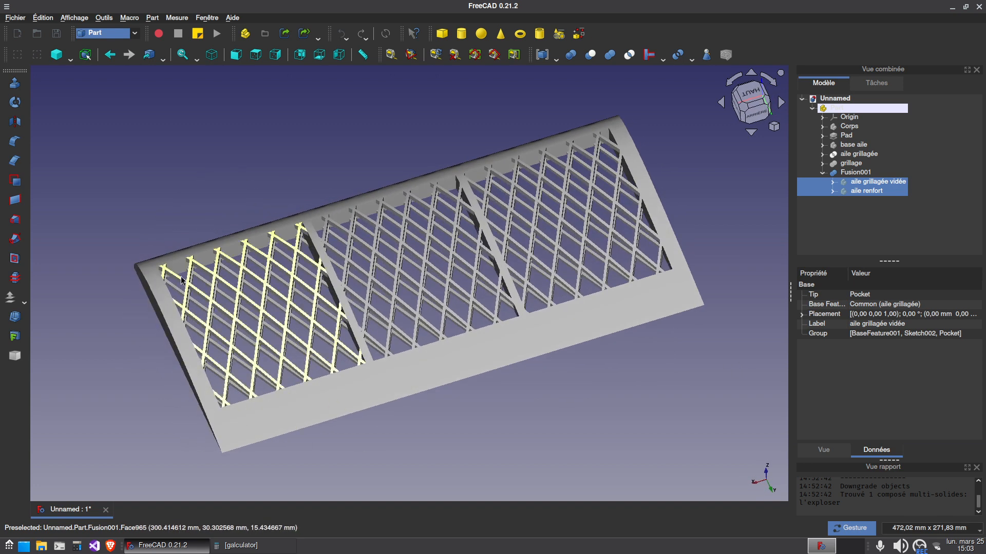
{"action": "left_click_drag", "start_coordinate": [451, 428], "coordinate": [462, 421]}
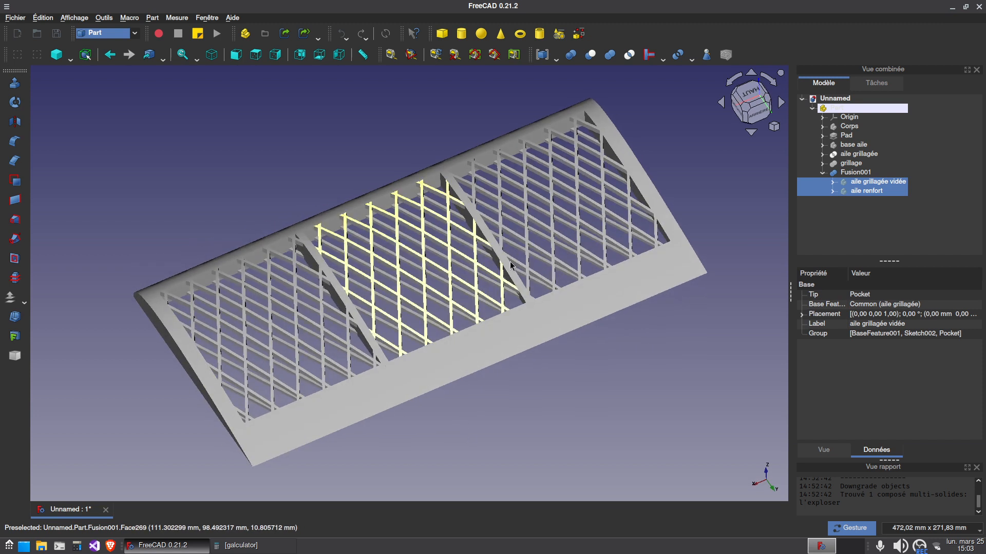
{"action": "left_click_drag", "start_coordinate": [395, 437], "coordinate": [389, 360]}
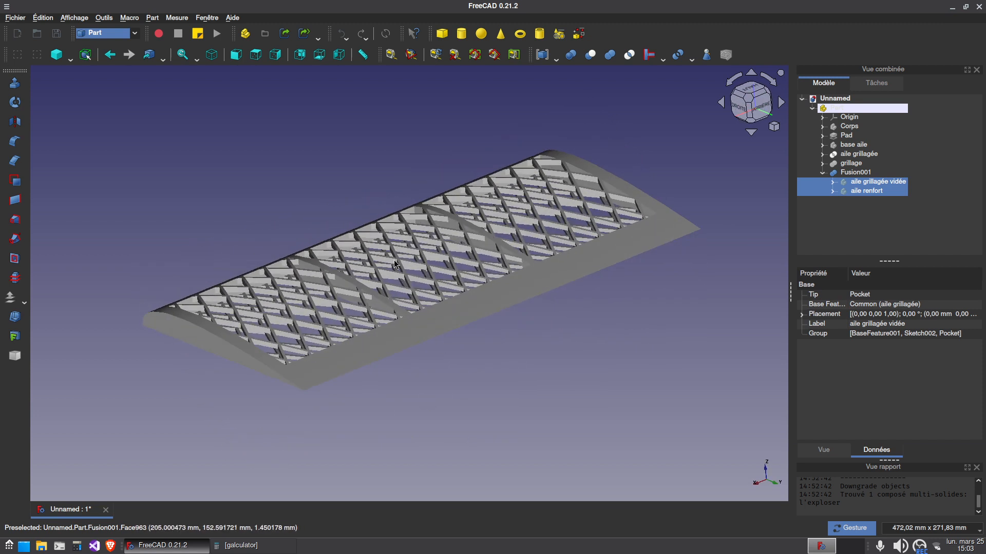
{"action": "scroll", "coordinate": [383, 272], "scroll_direction": "up", "scroll_amount": 2}
{"action": "left_click_drag", "start_coordinate": [385, 281], "coordinate": [389, 286]}
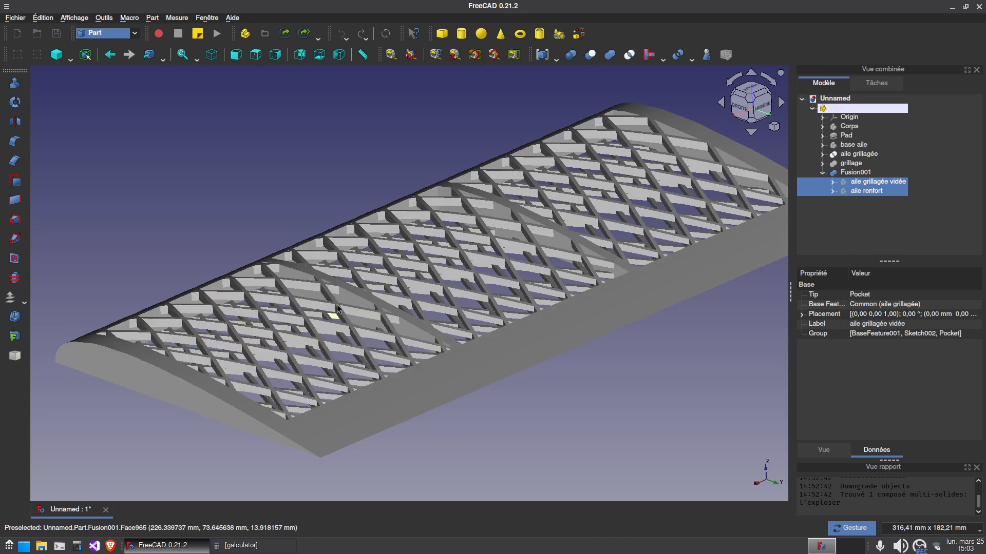
{"action": "left_click_drag", "start_coordinate": [574, 313], "coordinate": [362, 429]}
{"action": "scroll", "coordinate": [457, 361], "scroll_direction": "down", "scroll_amount": 2}
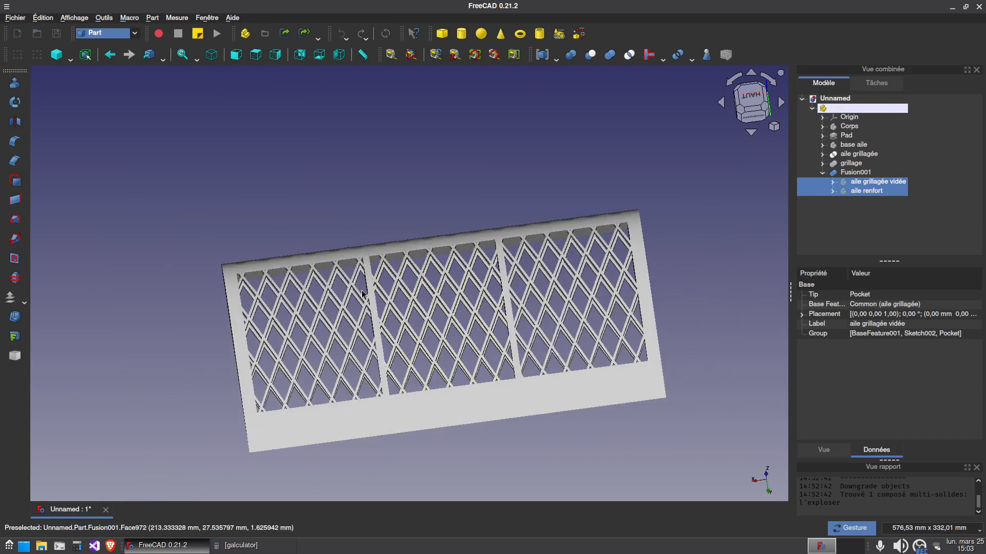
Rename the Fusion001 object to "aile finale"
{"action": "left_click", "coordinate": [822, 173]}
{"action": "left_click", "coordinate": [866, 176]}
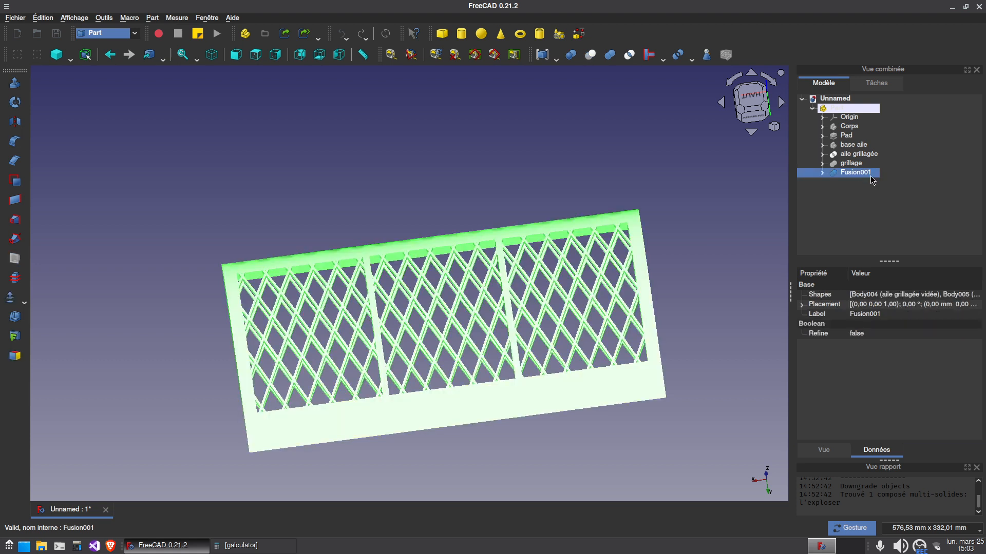
{"action": "left_click", "coordinate": [853, 174]}
{"action": "type", "text": "aile finale"}
{"action": "key", "text": "Return"}
{"action": "left_click", "coordinate": [547, 164]}
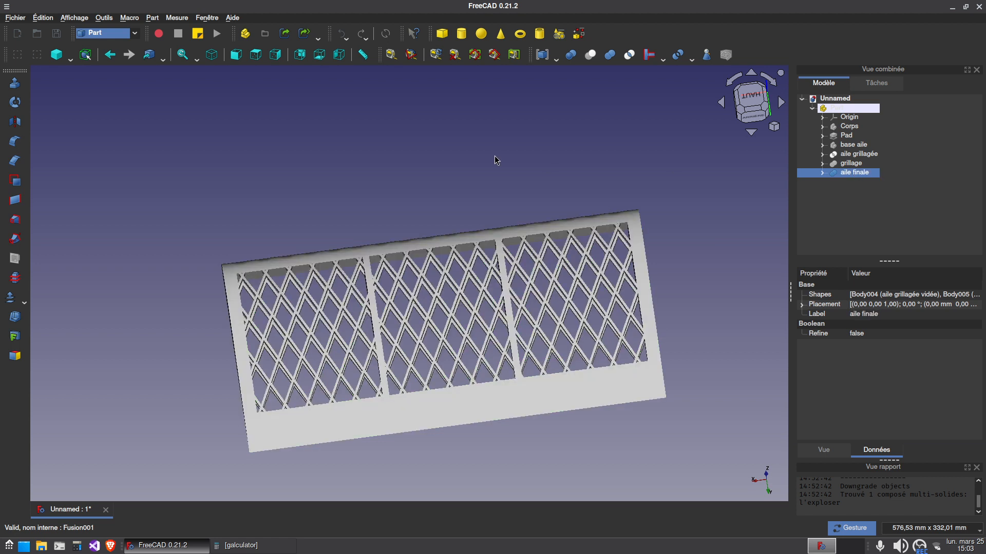
Switch to the Part Design workbench and create a new body based on aile finale
{"action": "left_click", "coordinate": [852, 172]}
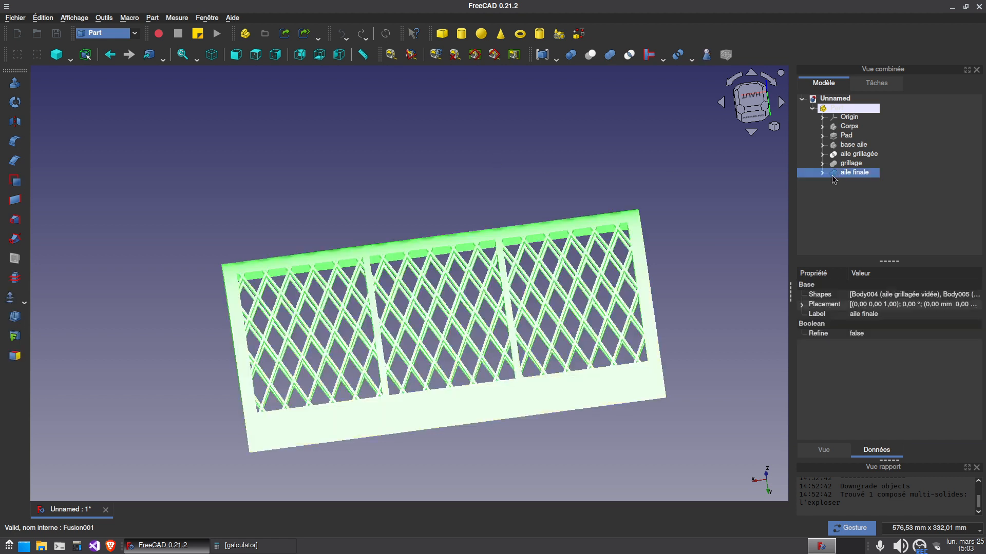
{"action": "left_click", "coordinate": [104, 35]}
{"action": "left_click", "coordinate": [108, 34]}
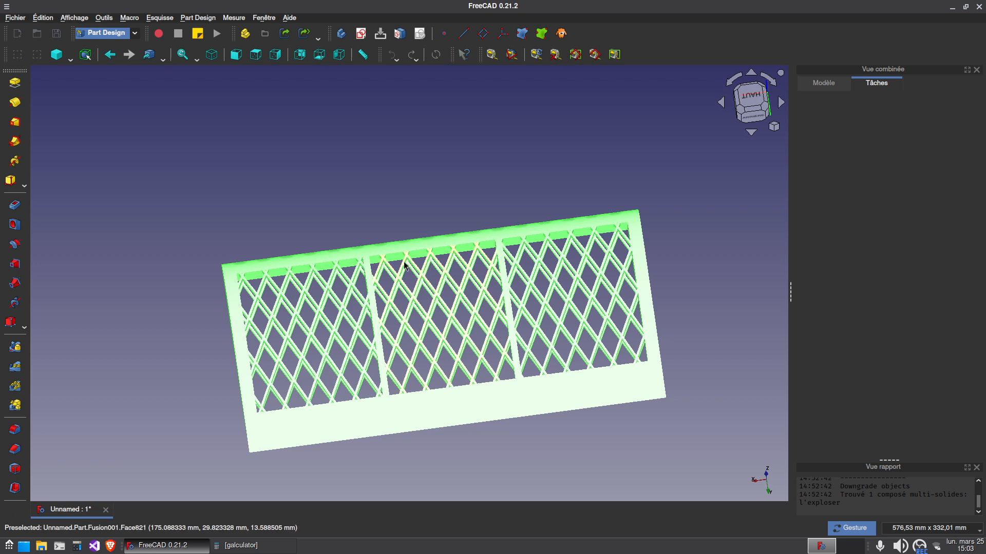
{"action": "right_click_drag", "start_coordinate": [400, 238], "coordinate": [363, 192]}
{"action": "left_click", "coordinate": [823, 83]}
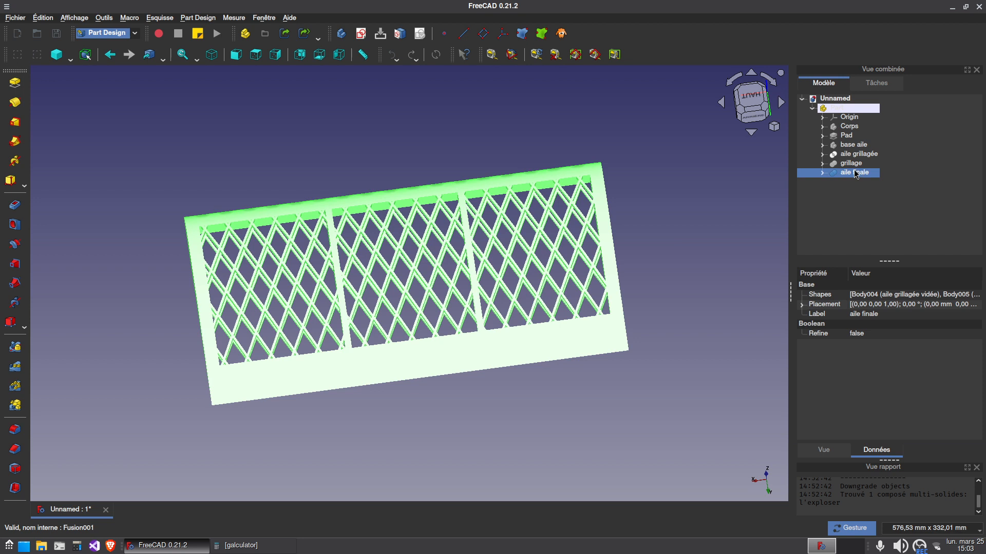
{"action": "left_click", "coordinate": [342, 34]}
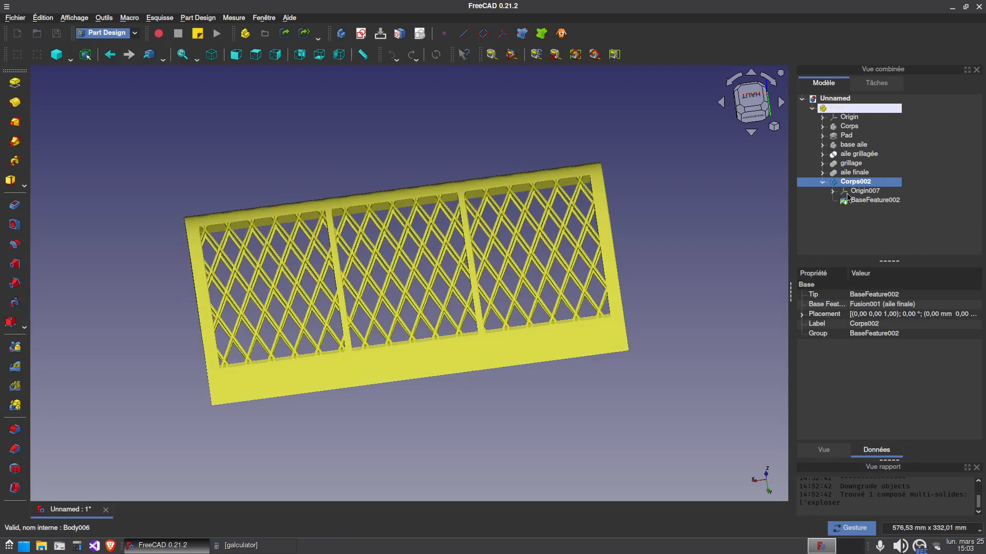
Check the new body's base feature by hiding it, showing it again and viewing the wing at an angle
{"action": "left_click", "coordinate": [878, 204]}
{"action": "key", "text": "space"}
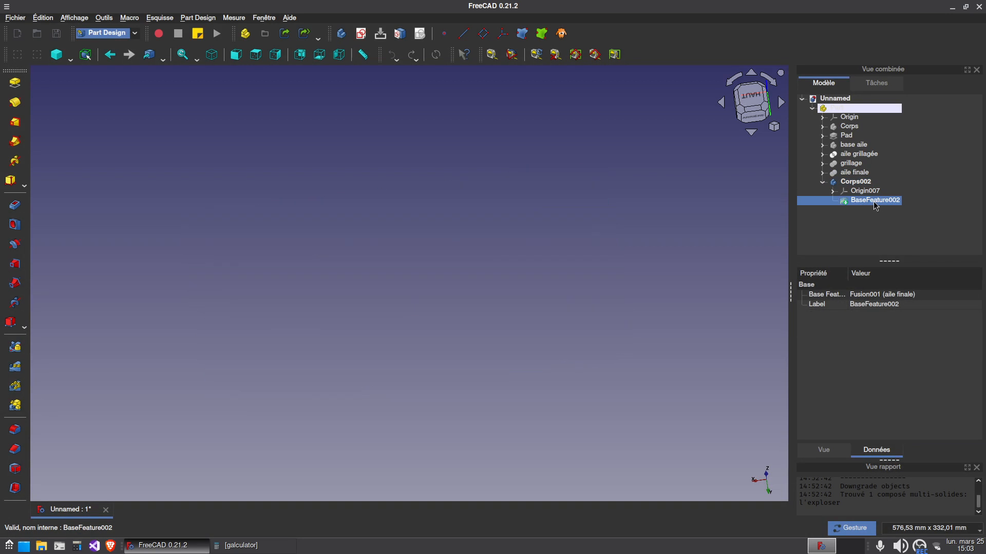
{"action": "key", "text": "space"}
{"action": "left_click", "coordinate": [864, 218]}
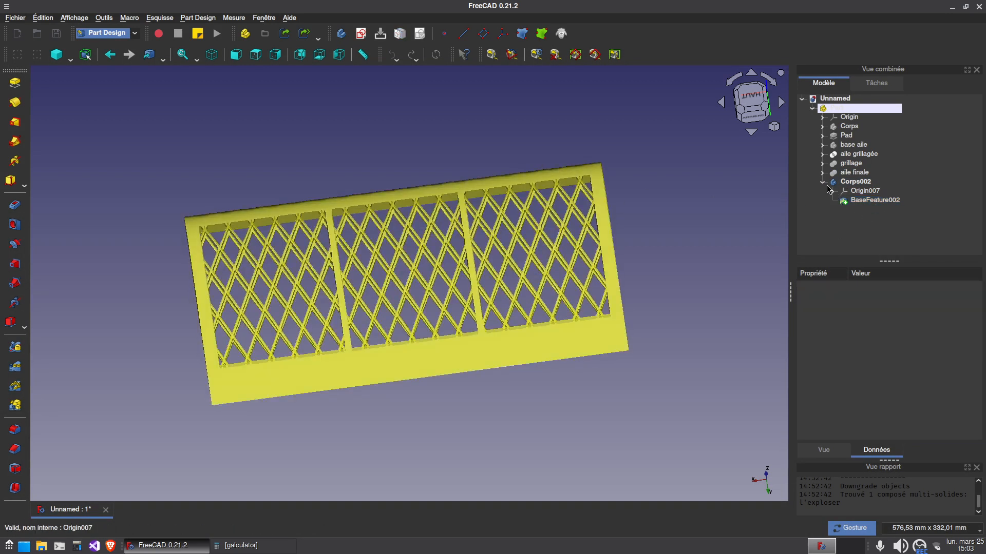
{"action": "left_click_drag", "start_coordinate": [479, 434], "coordinate": [676, 370]}
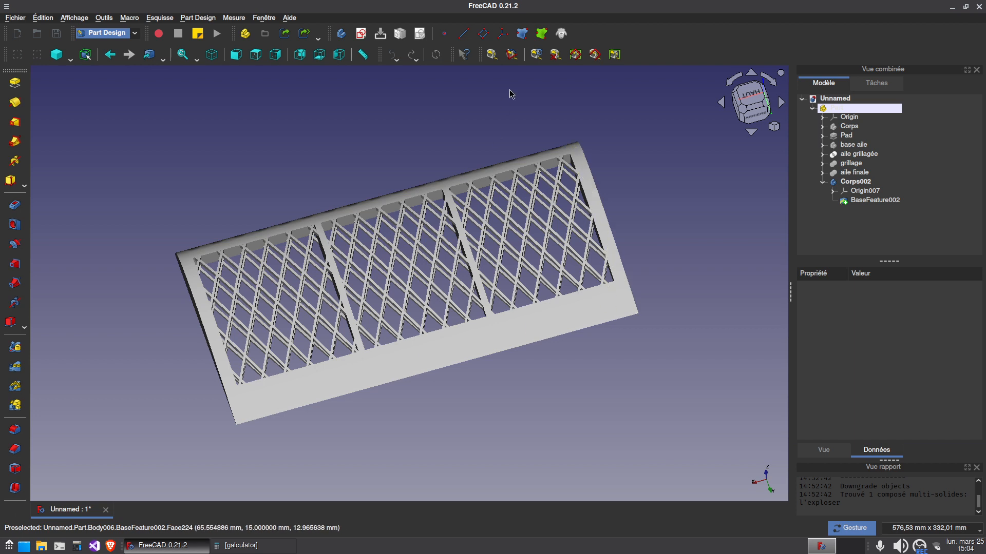
Switch to the Part workbench and create a plane primitive 100 mm long and 100 mm wide
{"action": "left_click", "coordinate": [126, 35]}
{"action": "left_click", "coordinate": [97, 47]}
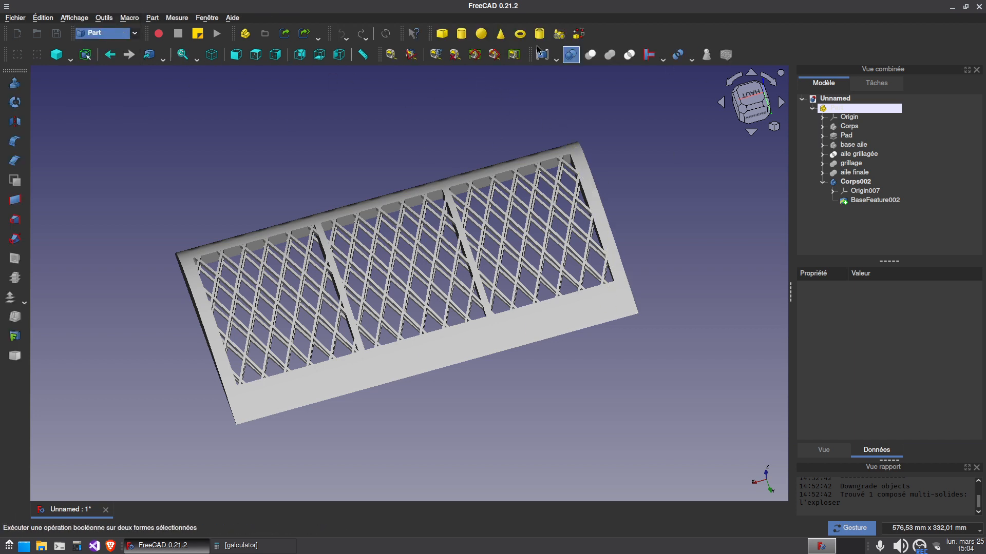
{"action": "left_click", "coordinate": [559, 36]}
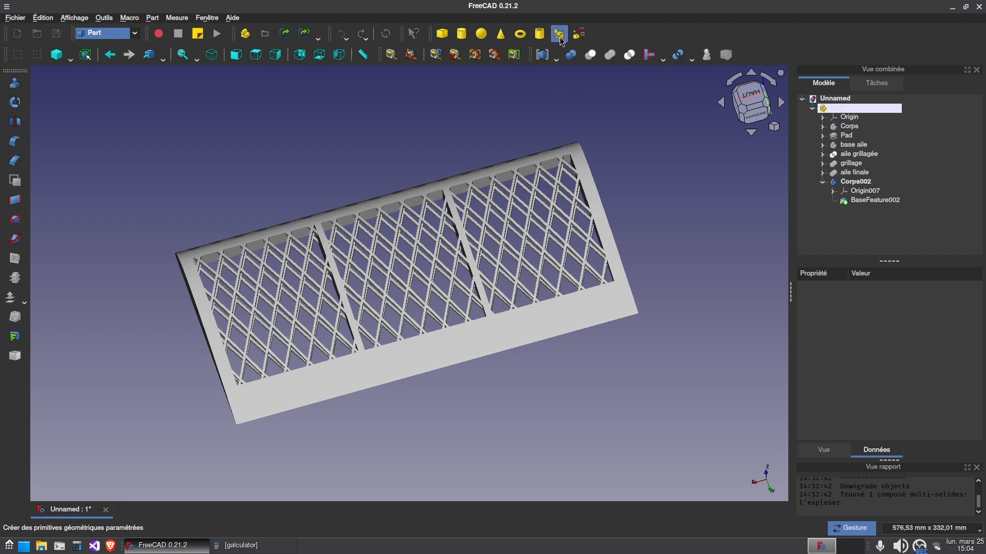
{"action": "double_click", "coordinate": [896, 177]}
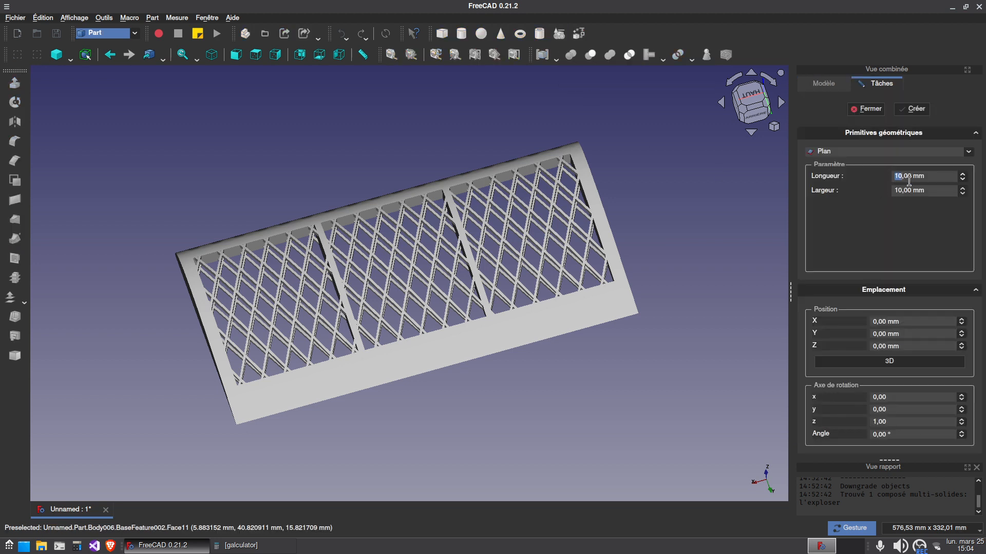
{"action": "type", "text": "00"}
{"action": "left_click", "coordinate": [914, 109]}
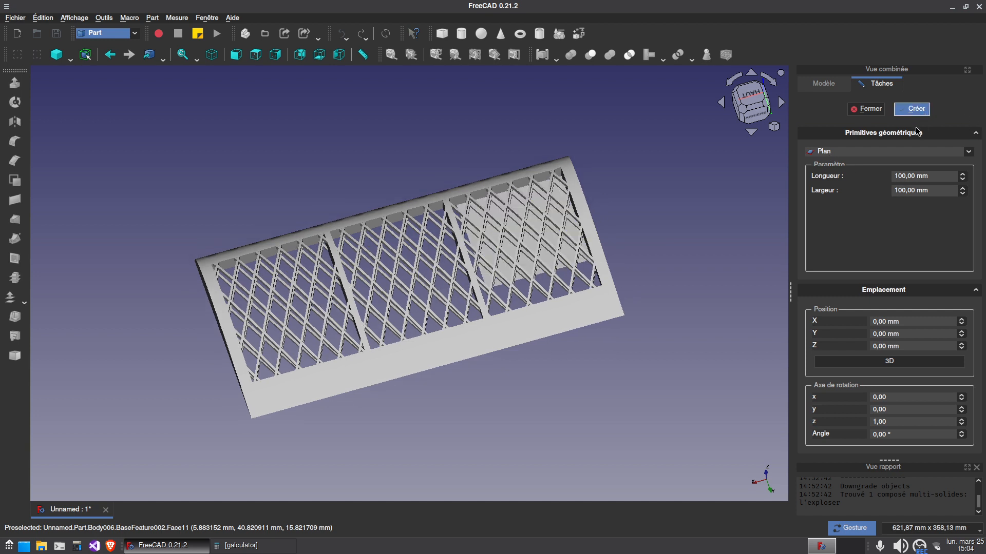
{"action": "left_click", "coordinate": [868, 109]}
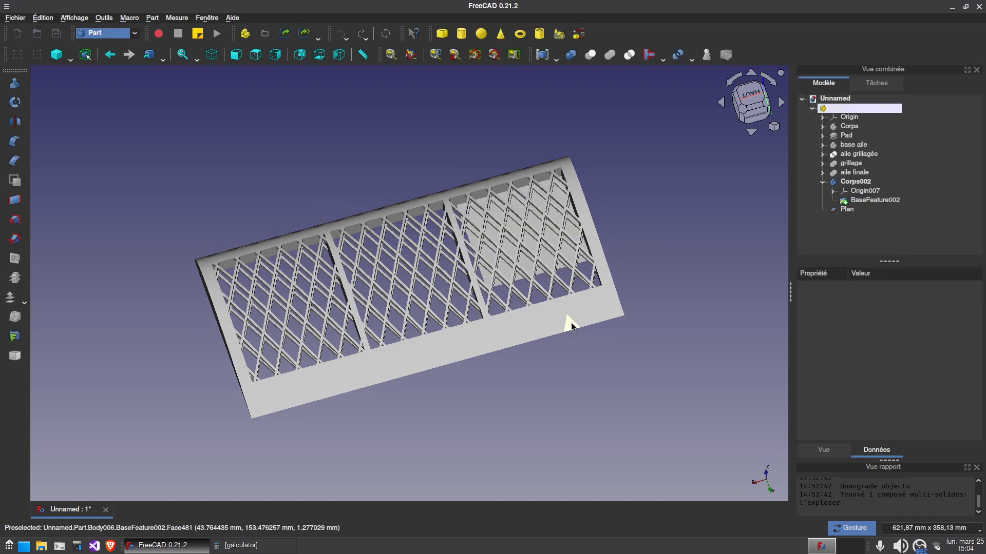
Transform the plane: rotate it -90° so it stands upright across the wing and translate it -114 mm along the span
{"action": "left_click", "coordinate": [844, 210]}
{"action": "right_click", "coordinate": [843, 210]}
{"action": "left_click", "coordinate": [757, 222]}
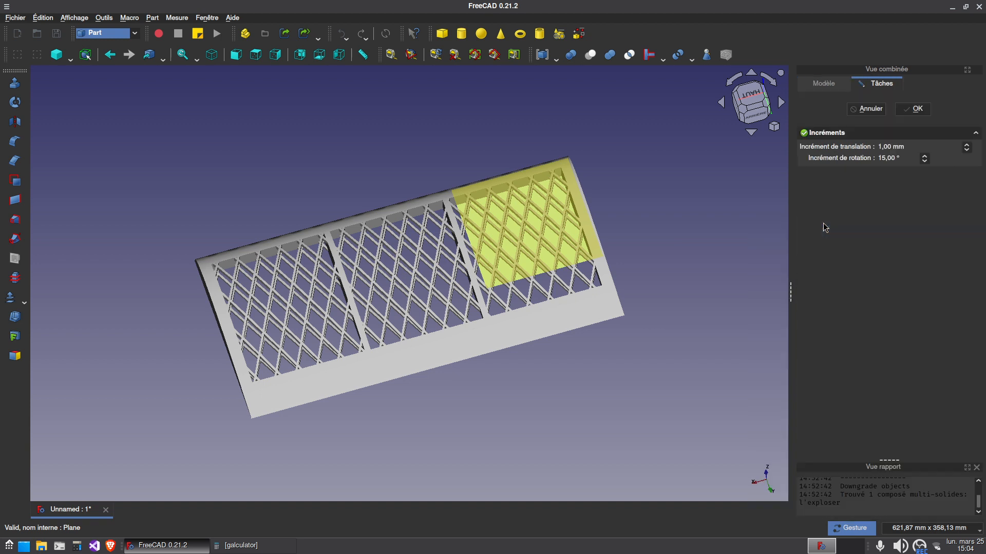
{"action": "left_click_drag", "start_coordinate": [510, 147], "coordinate": [630, 211]}
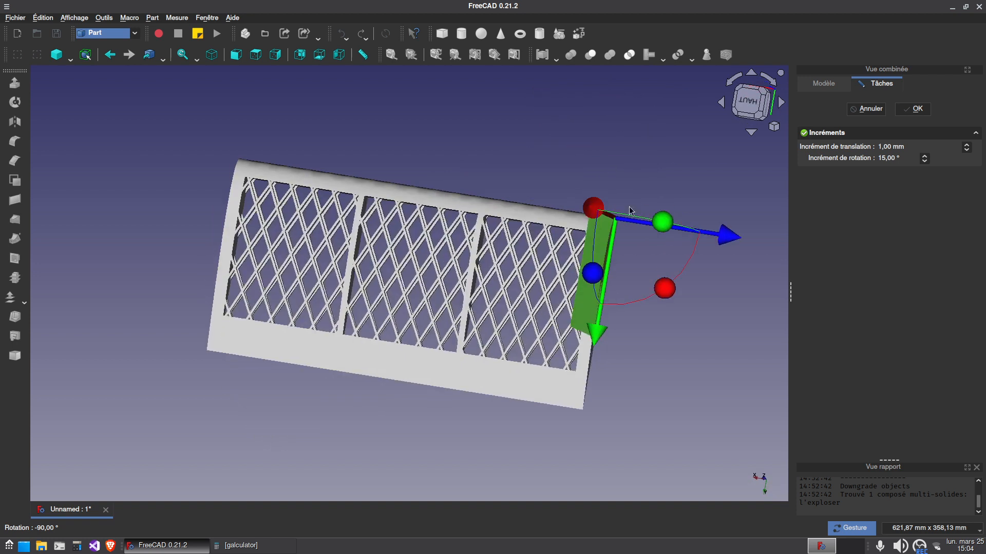
{"action": "left_click_drag", "start_coordinate": [730, 240], "coordinate": [585, 395]}
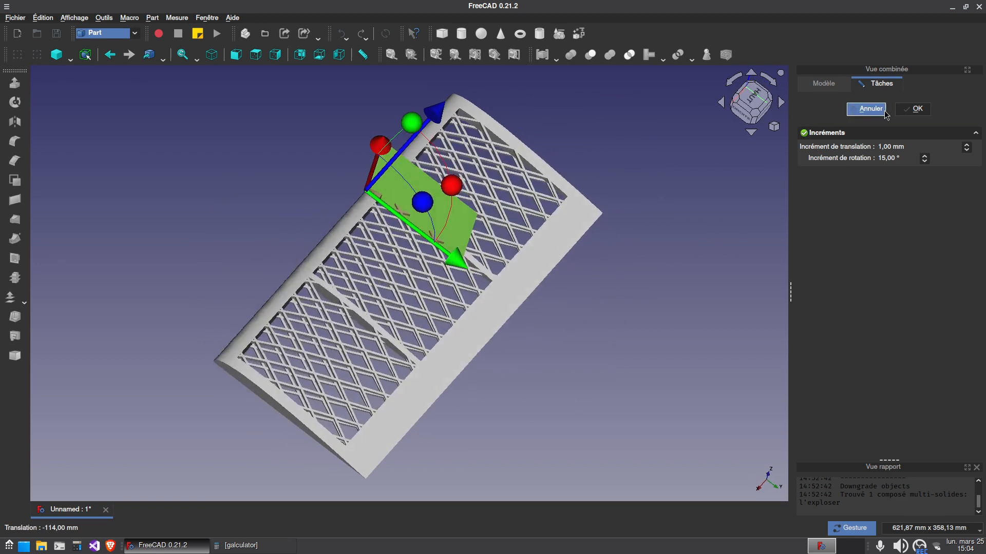
{"action": "left_click", "coordinate": [913, 109]}
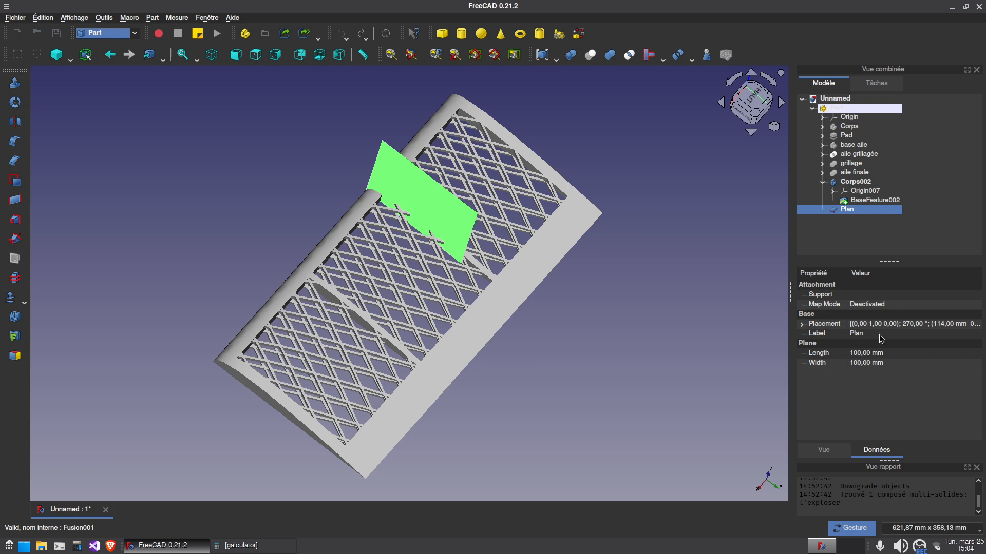
Set the plane's width to 250 mm
{"action": "left_click", "coordinate": [803, 323]}
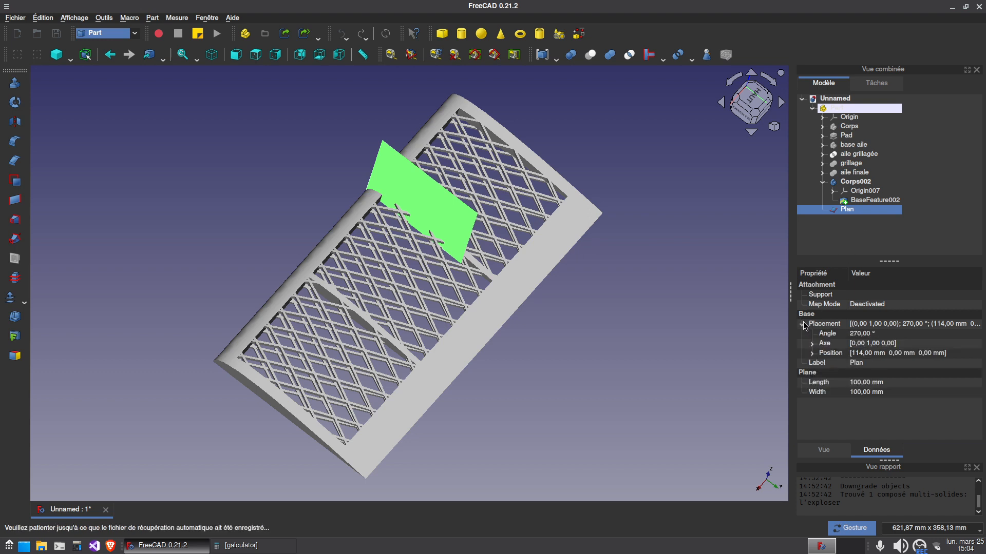
{"action": "left_click", "coordinate": [864, 392]}
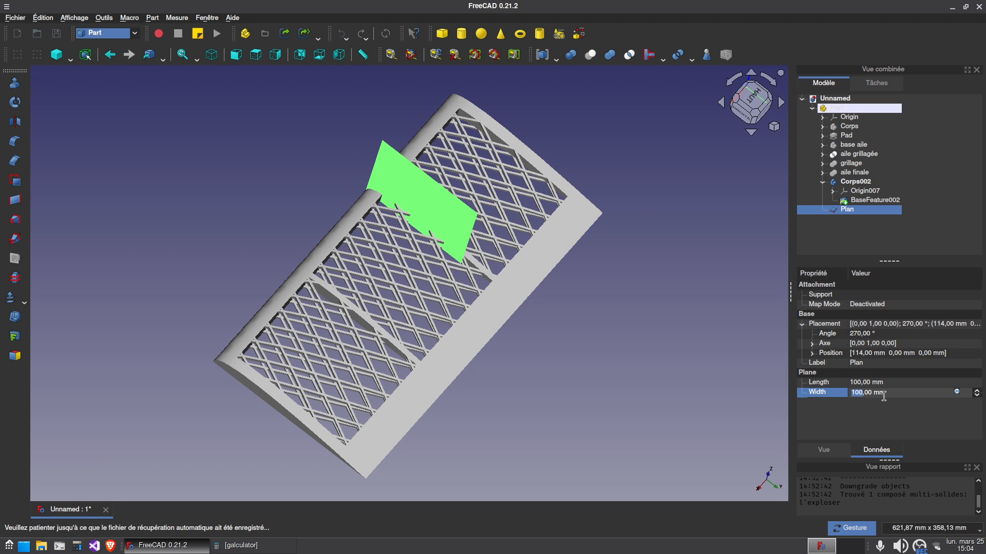
{"action": "type", "text": "250"}
{"action": "left_click", "coordinate": [674, 313]}
{"action": "mouse_move", "coordinate": [674, 313]}
{"action": "left_mouse_down"}
{"action": "mouse_move", "coordinate": [431, 365]}
{"action": "mouse_move", "coordinate": [579, 418]}
{"action": "mouse_move", "coordinate": [667, 317]}
{"action": "left_mouse_up"}
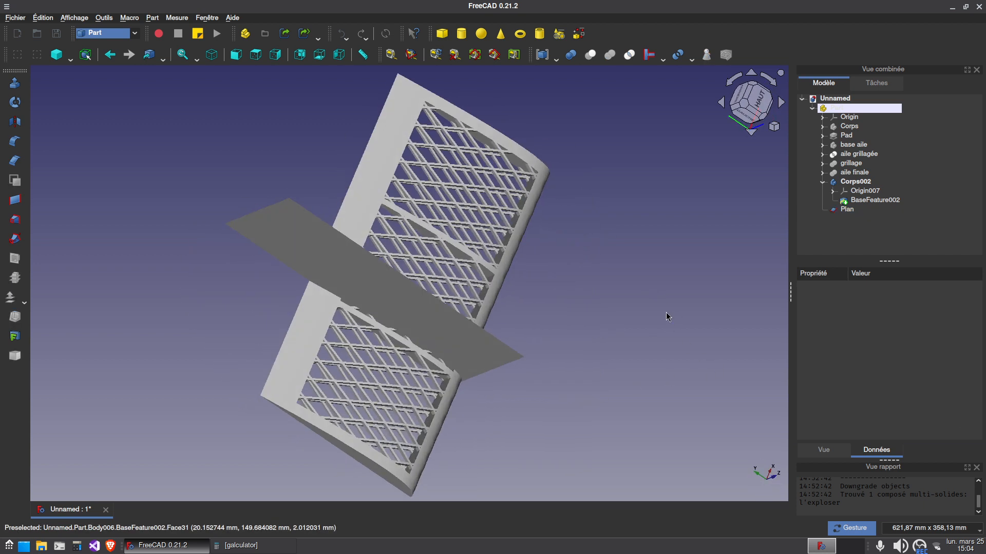
Transform the plane again, translating it 5 mm along its normal onto the centre of the nearest reinforcement rib
{"action": "scroll", "coordinate": [440, 391], "scroll_direction": "up", "scroll_amount": 4}
{"action": "left_click_drag", "start_coordinate": [606, 378], "coordinate": [447, 414]}
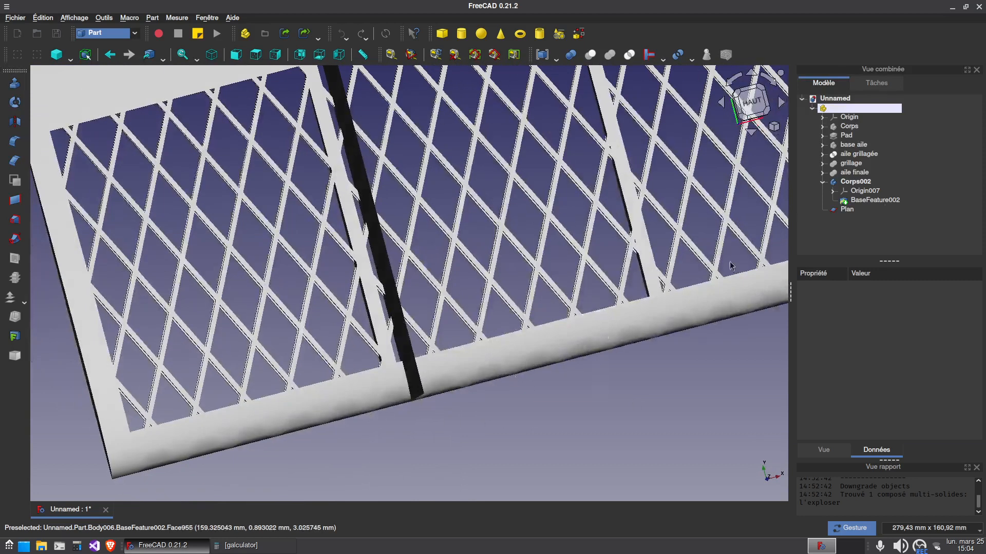
{"action": "right_click", "coordinate": [856, 213]}
{"action": "left_click", "coordinate": [852, 222]}
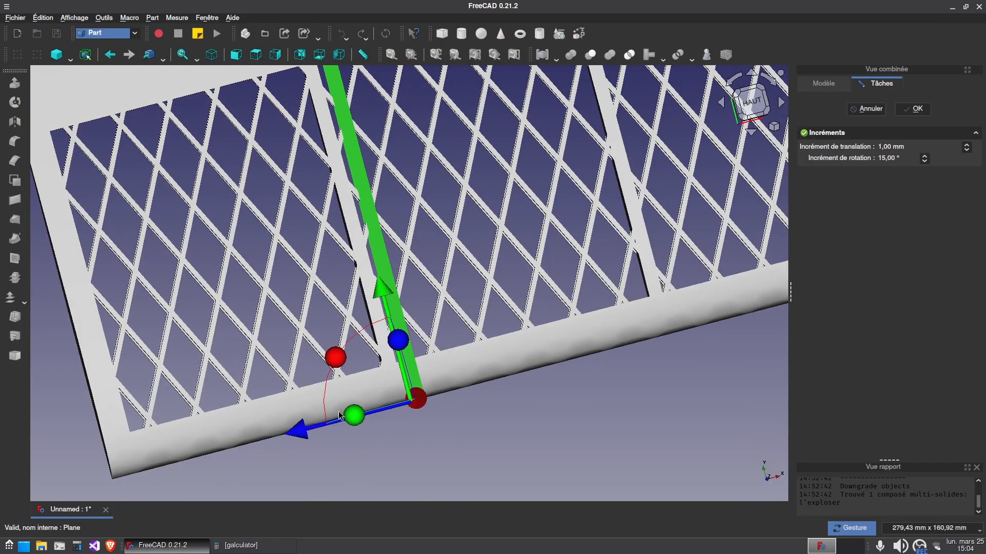
{"action": "left_click_drag", "start_coordinate": [293, 435], "coordinate": [280, 439]}
{"action": "key", "text": "2"}
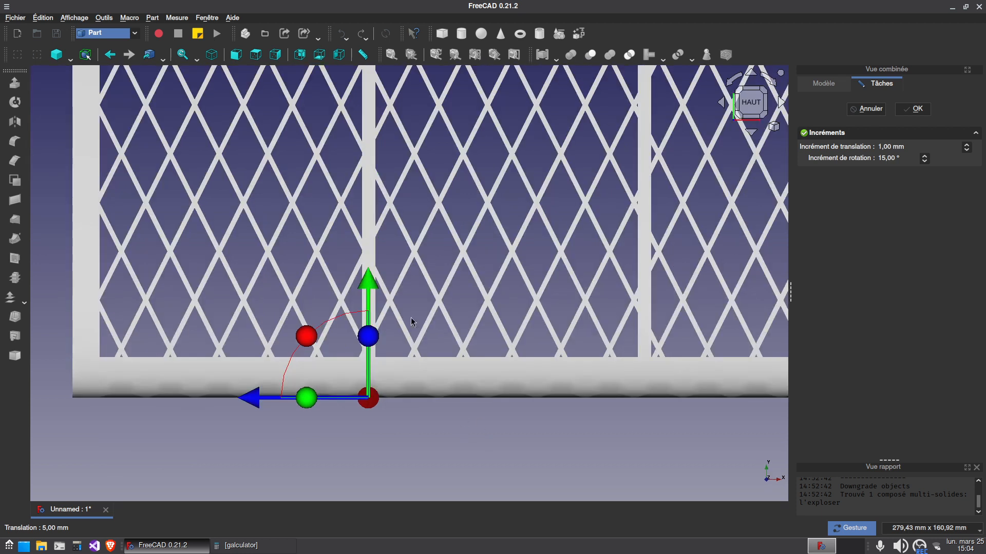
Shift the plane along the wing's chord and height so it crosses the full wing section, and accept the transform
{"action": "left_click_drag", "start_coordinate": [389, 433], "coordinate": [425, 440]}
{"action": "scroll", "coordinate": [425, 440], "scroll_direction": "down", "scroll_amount": 1}
{"action": "left_click_drag", "start_coordinate": [385, 300], "coordinate": [390, 353]}
{"action": "left_click_drag", "start_coordinate": [485, 430], "coordinate": [652, 270]}
{"action": "left_click_drag", "start_coordinate": [540, 157], "coordinate": [569, 208]}
{"action": "left_click_drag", "start_coordinate": [625, 409], "coordinate": [639, 237]}
{"action": "key", "text": "Return"}
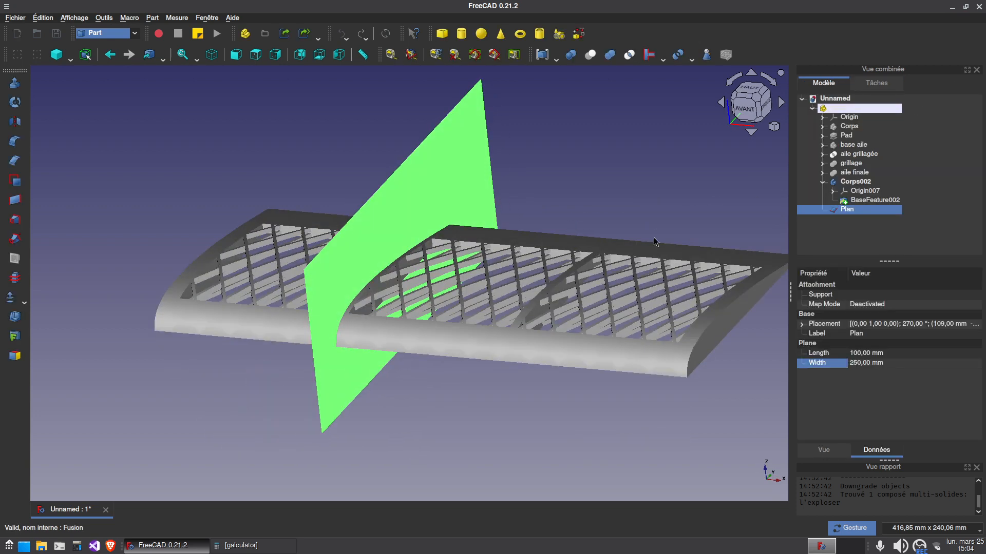
Duplicate the 250 mm wide cutting plane
{"action": "left_click", "coordinate": [48, 19]}
{"action": "left_click", "coordinate": [76, 91]}
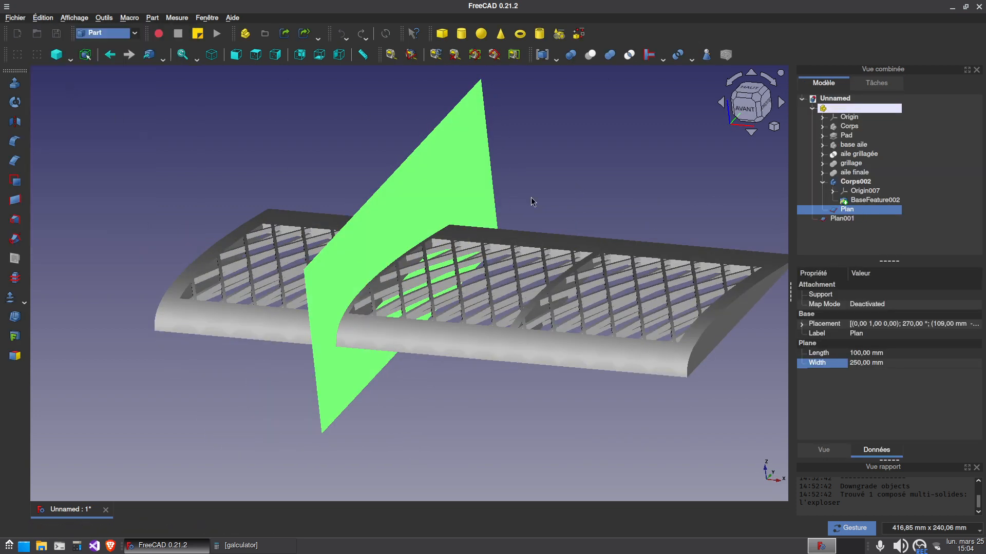
Move the duplicated plane into the part container and translate it -102 mm along its normal onto the other reinforcement rib
{"action": "left_click", "coordinate": [849, 219]}
{"action": "left_click_drag", "start_coordinate": [853, 223], "coordinate": [838, 112]}
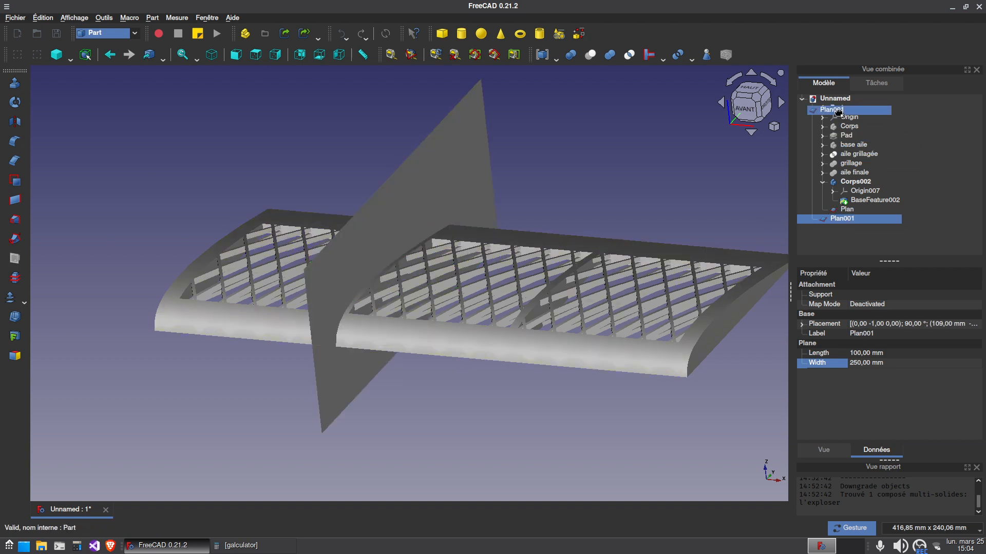
{"action": "right_click", "coordinate": [852, 219]}
{"action": "left_click", "coordinate": [831, 238]}
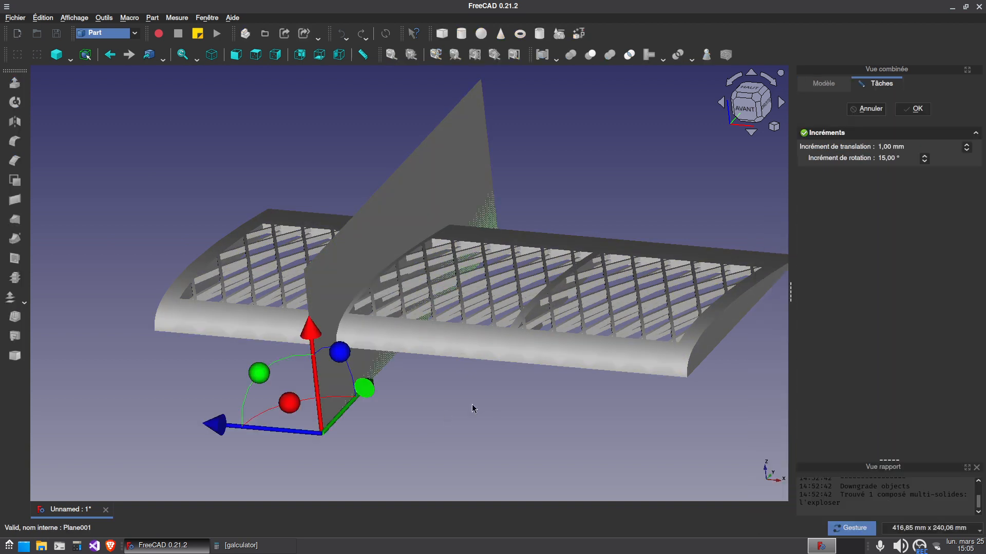
{"action": "left_click_drag", "start_coordinate": [473, 407], "coordinate": [415, 491]}
{"action": "left_click_drag", "start_coordinate": [270, 490], "coordinate": [459, 485]}
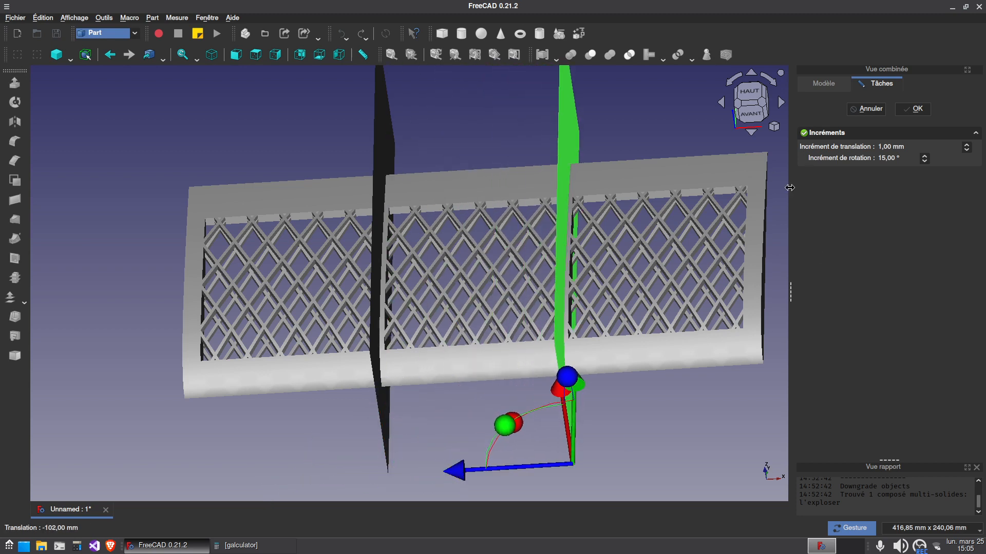
{"action": "left_click", "coordinate": [914, 110]}
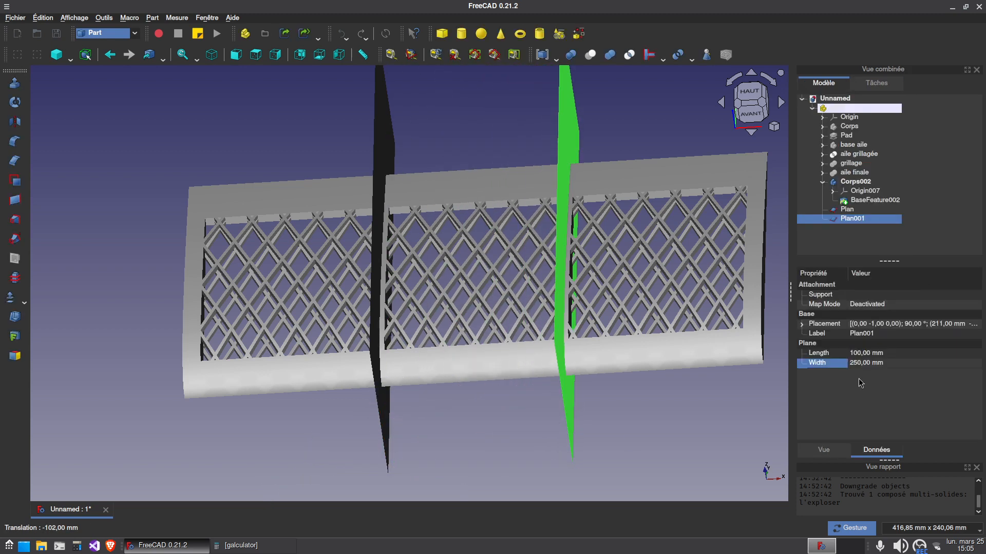
Examine how both cutting planes line up with the reinforcement ribs, close up, from above and in isometric view
{"action": "left_click", "coordinate": [802, 324]}
{"action": "left_click", "coordinate": [802, 324]}
{"action": "scroll", "coordinate": [543, 287], "scroll_direction": "up", "scroll_amount": 5}
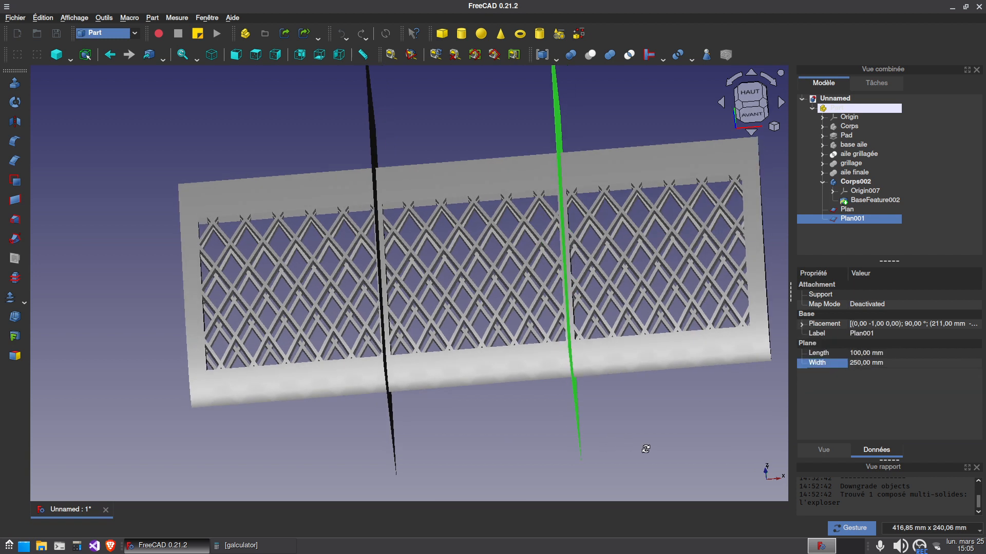
{"action": "right_click_drag", "start_coordinate": [543, 288], "coordinate": [395, 221]}
{"action": "left_click", "coordinate": [381, 440]}
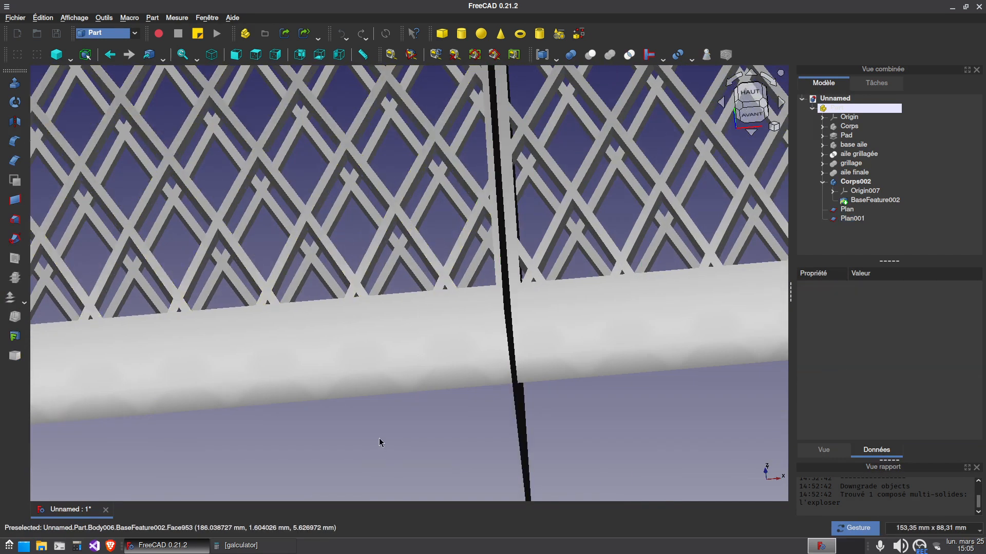
{"action": "key", "text": "2"}
{"action": "scroll", "coordinate": [417, 395], "scroll_direction": "down", "scroll_amount": 6}
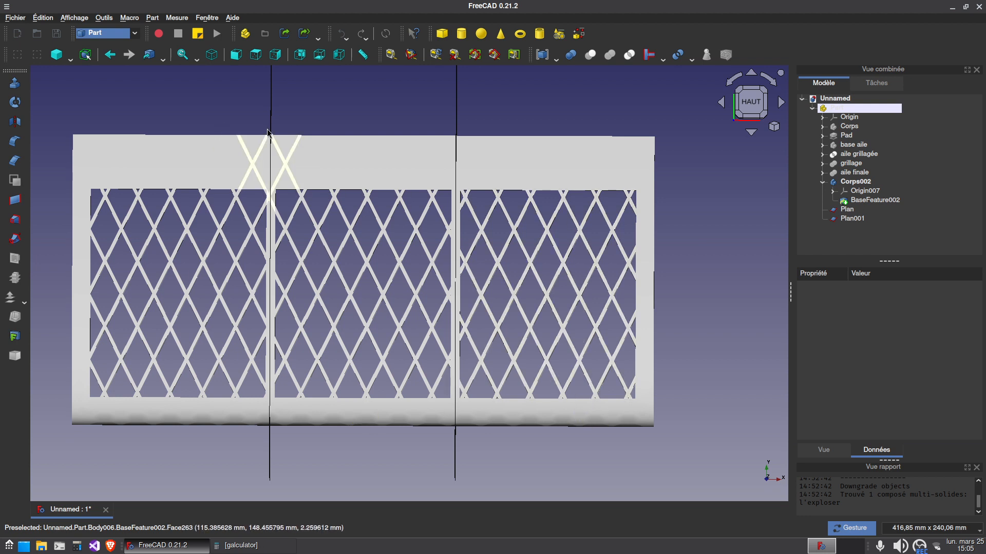
{"action": "key", "text": "0"}
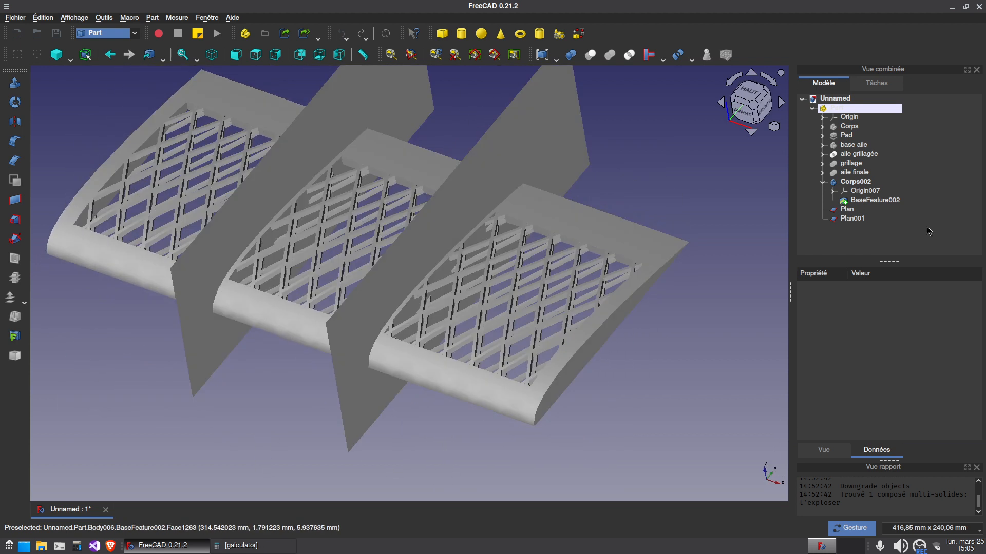
Slice the final wing body Corps002 apart with the two cutting planes, Plan and Plan001
{"action": "left_click", "coordinate": [823, 182]}
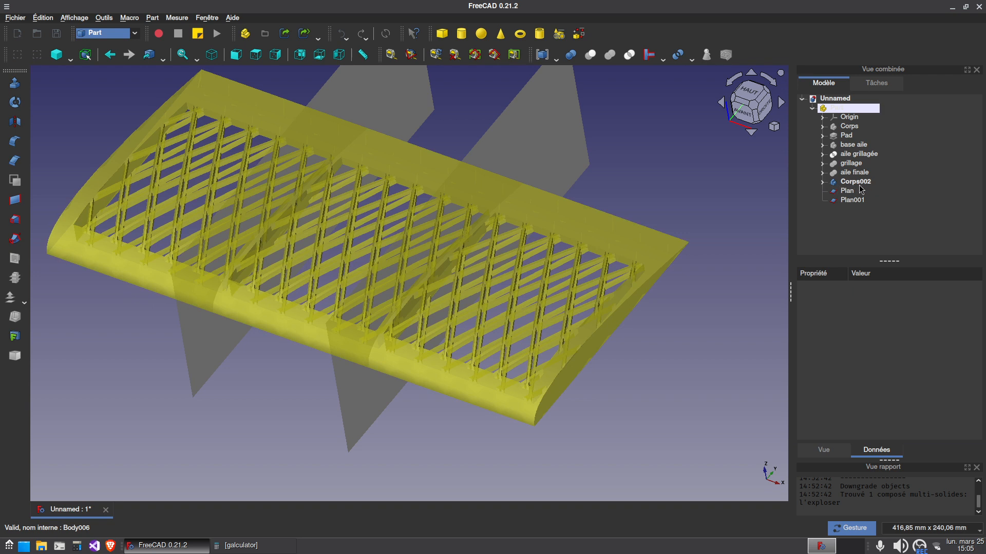
{"action": "left_click", "coordinate": [855, 182]}
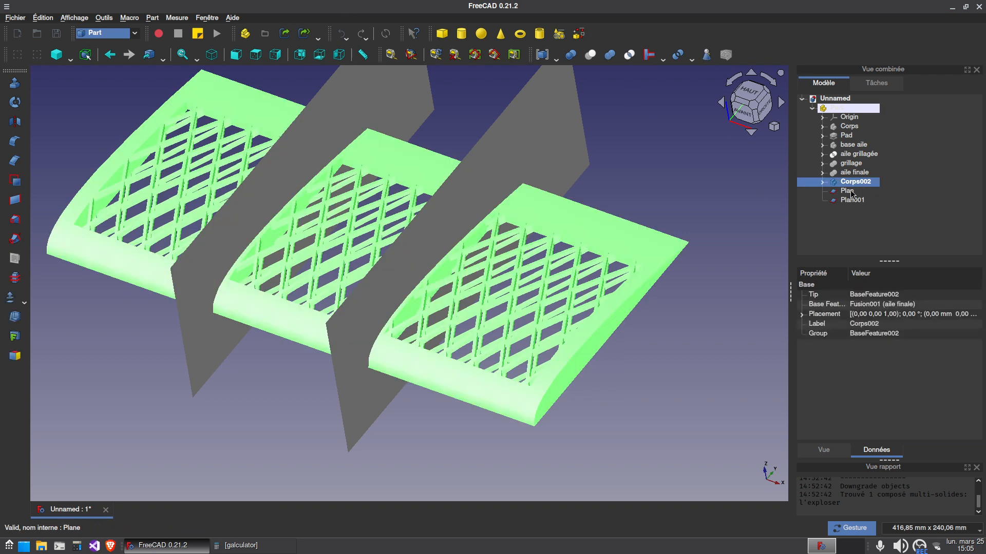
{"action": "left_click", "coordinate": [847, 191], "text": "ctrl"}
{"action": "left_click", "coordinate": [854, 200], "text": "ctrl"}
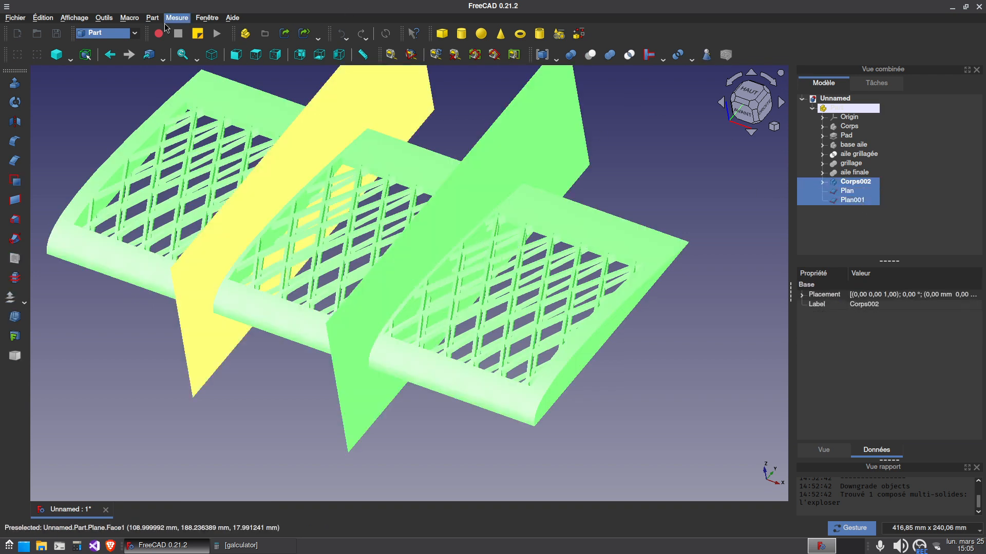
{"action": "left_click", "coordinate": [663, 57]}
{"action": "left_click", "coordinate": [691, 58]}
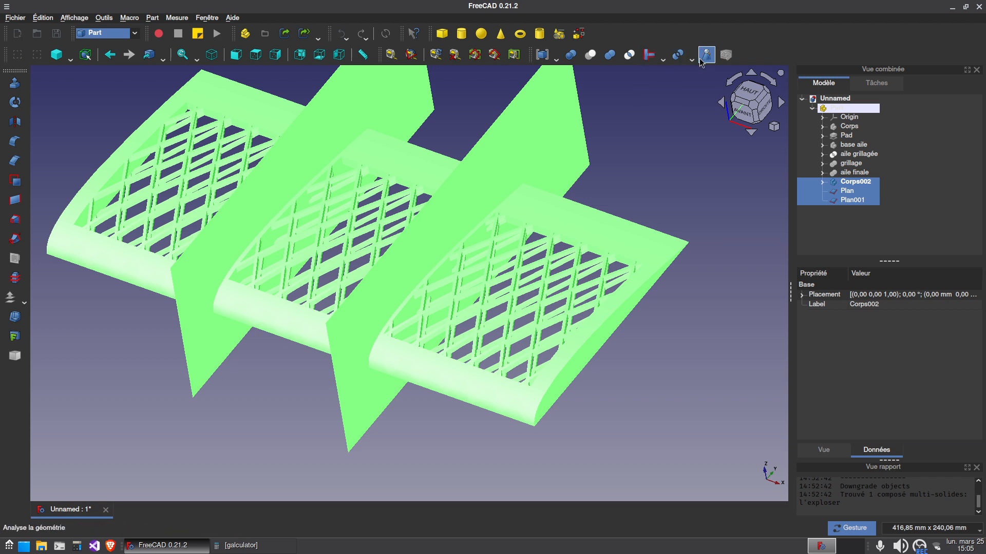
{"action": "left_click", "coordinate": [692, 57]}
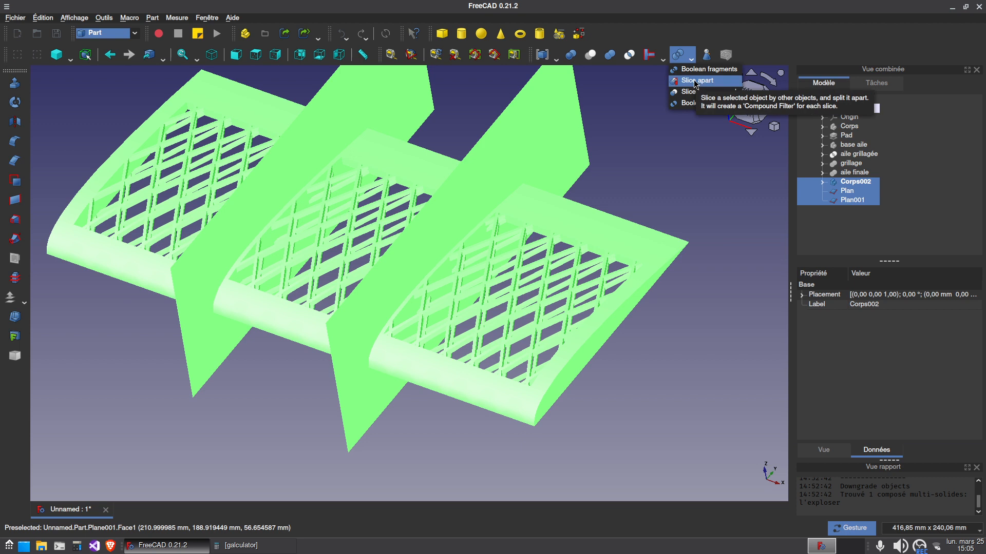
{"action": "left_click", "coordinate": [686, 1]}
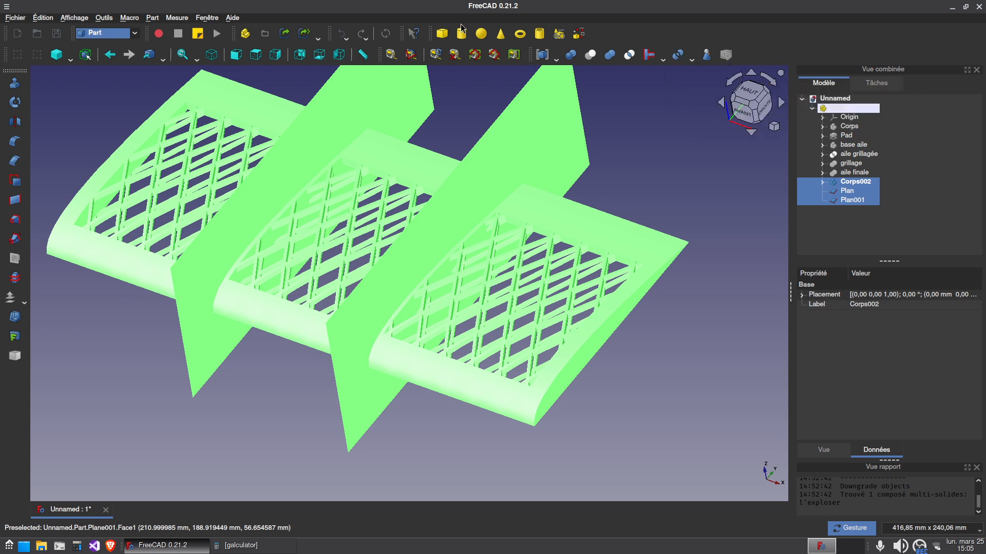
{"action": "left_click", "coordinate": [152, 19]}
{"action": "mouse_move", "coordinate": [257, 220]}
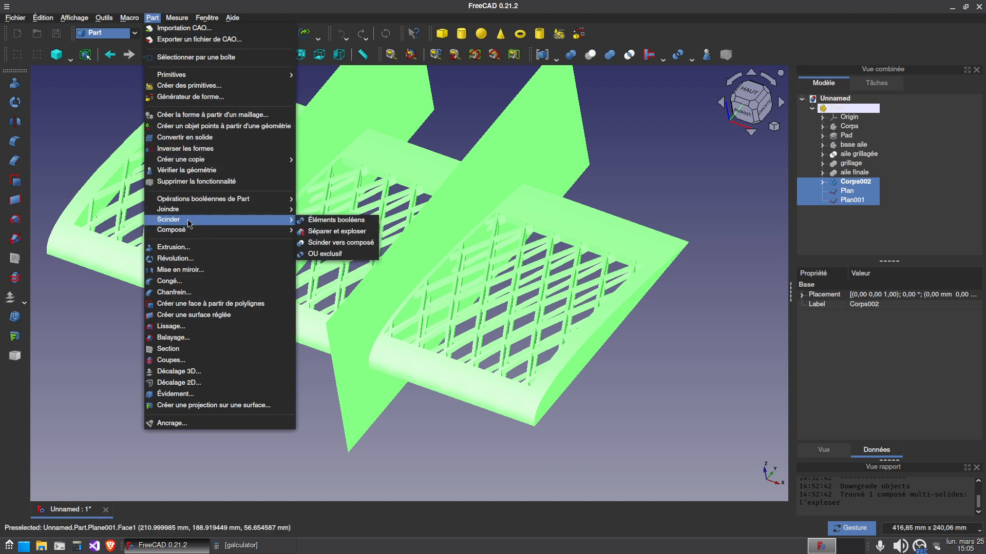
{"action": "left_click", "coordinate": [370, 233]}
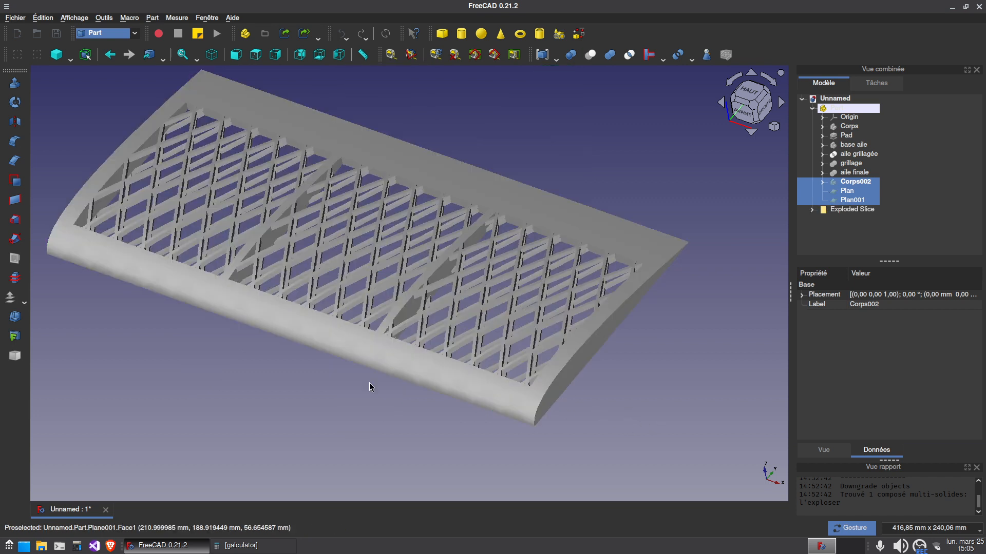
Expand the exploded slice group and translate end section Slice.0 by -36 mm along X, away from the middle section
{"action": "left_click_drag", "start_coordinate": [308, 394], "coordinate": [475, 332]}
{"action": "left_click", "coordinate": [811, 209]}
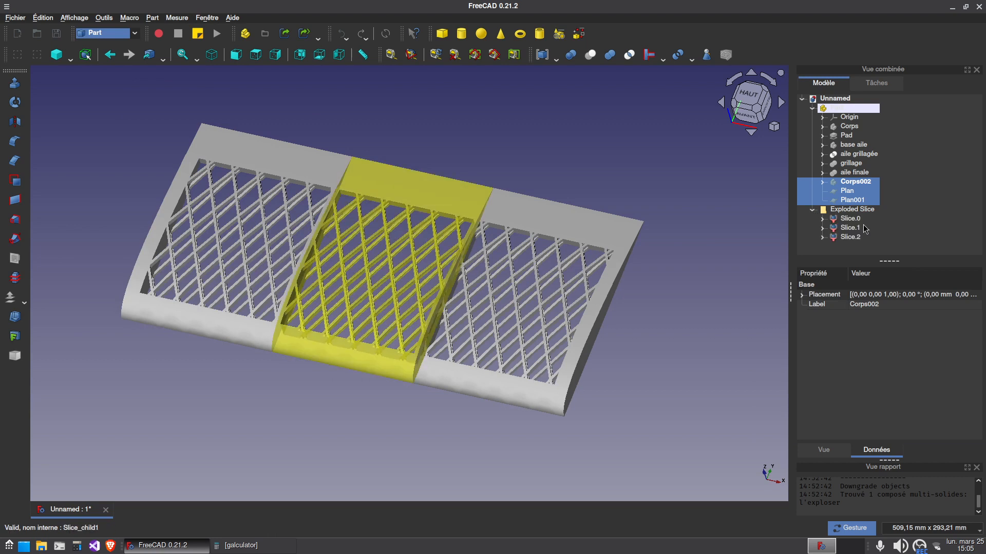
{"action": "left_click", "coordinate": [850, 218]}
{"action": "left_click", "coordinate": [850, 228]}
{"action": "left_click", "coordinate": [856, 238]}
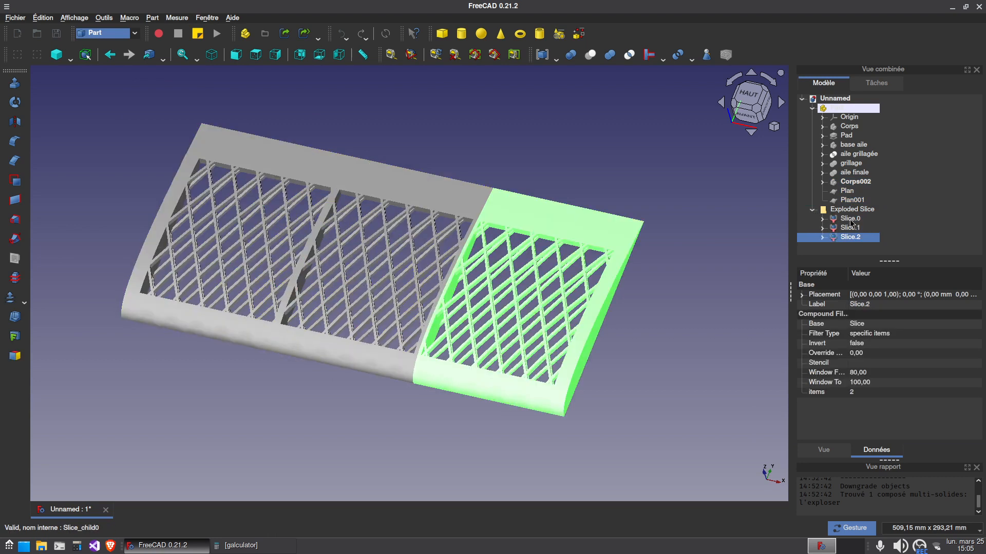
{"action": "right_click", "coordinate": [851, 221]}
{"action": "left_click", "coordinate": [801, 221]}
{"action": "left_click_drag", "start_coordinate": [242, 345], "coordinate": [191, 333]}
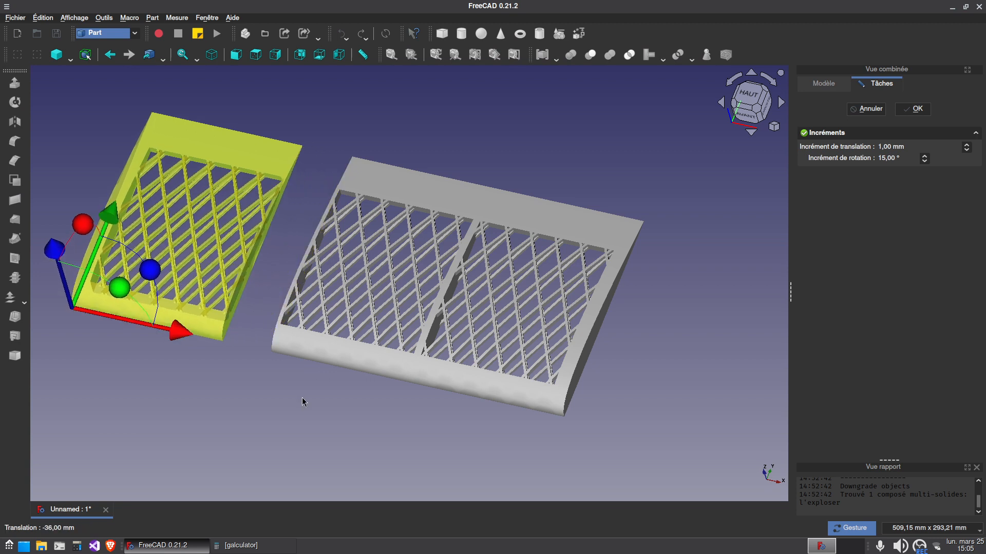
{"action": "left_click", "coordinate": [905, 106]}
Translate the opposite end section, Slice.2, by 26 mm along X away from the middle section
{"action": "left_click", "coordinate": [849, 237]}
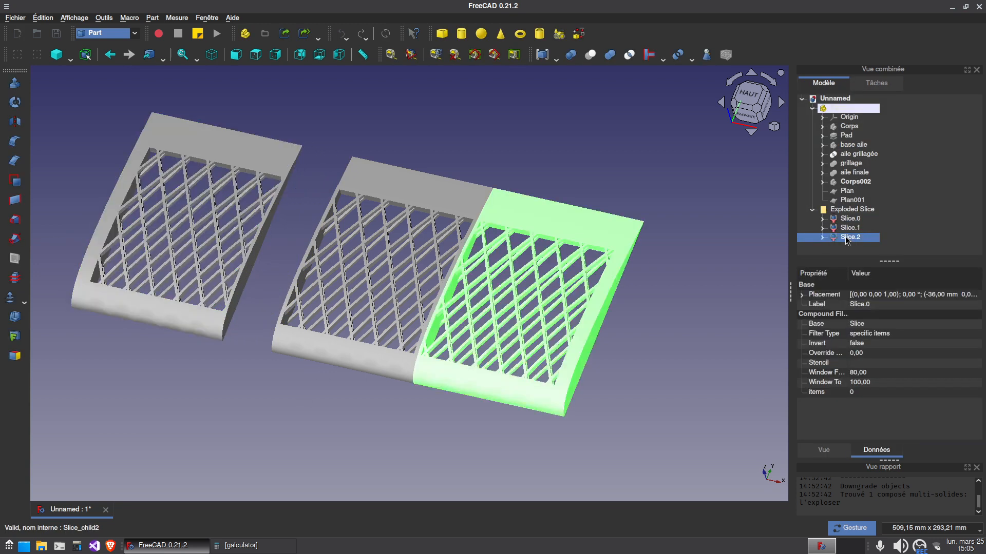
{"action": "right_click", "coordinate": [847, 235]}
{"action": "left_click", "coordinate": [822, 240]}
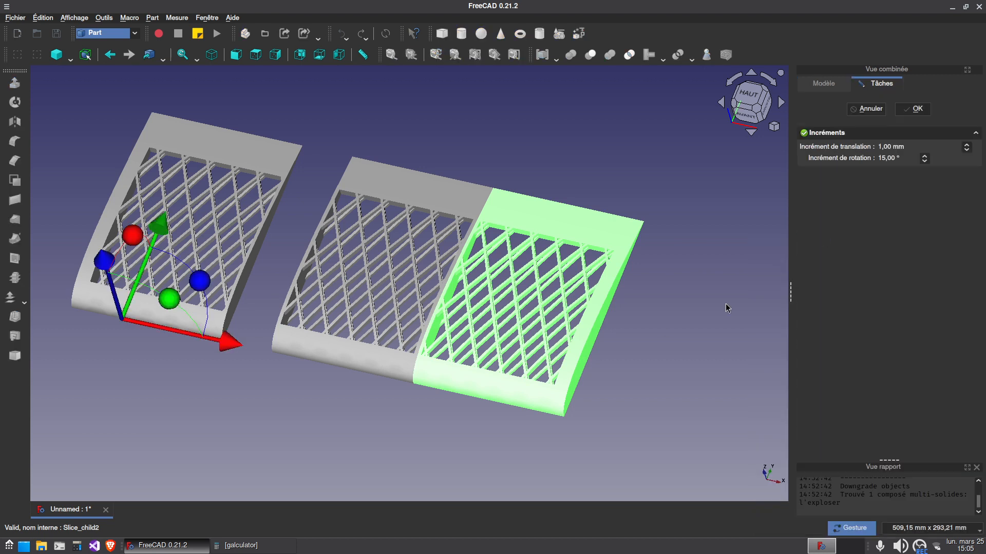
{"action": "left_click_drag", "start_coordinate": [231, 342], "coordinate": [267, 353]}
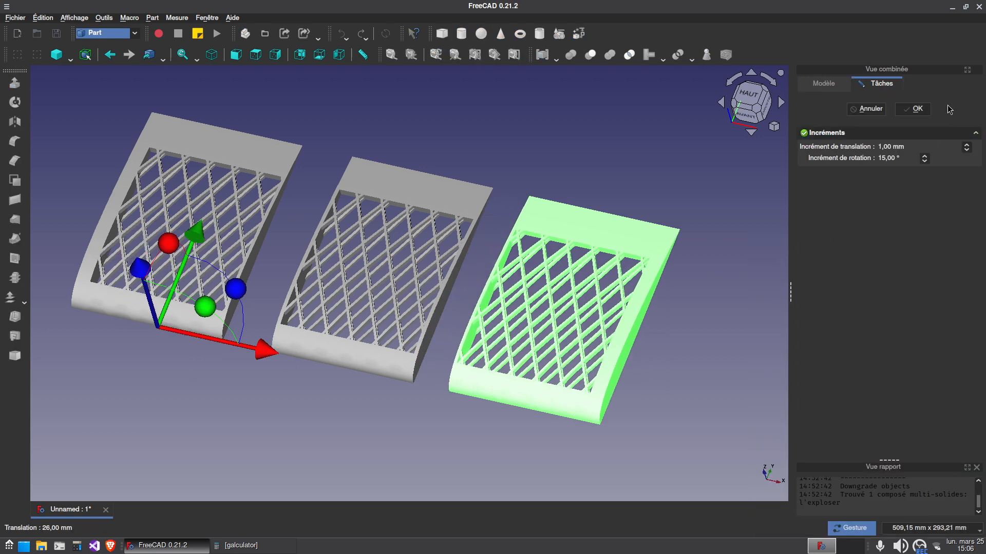
{"action": "left_click", "coordinate": [917, 110]}
Examine the three separated wing sections and their closed cut faces from several angles
{"action": "key", "text": "0"}
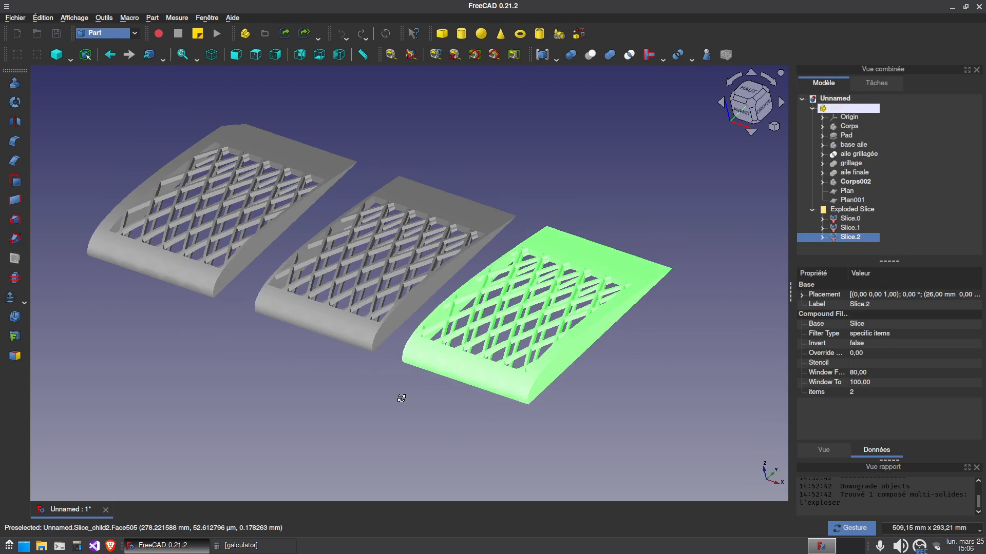
{"action": "left_click", "coordinate": [449, 425]}
{"action": "left_click_drag", "start_coordinate": [669, 211], "coordinate": [390, 300]}
{"action": "left_click_drag", "start_coordinate": [475, 417], "coordinate": [262, 259]}
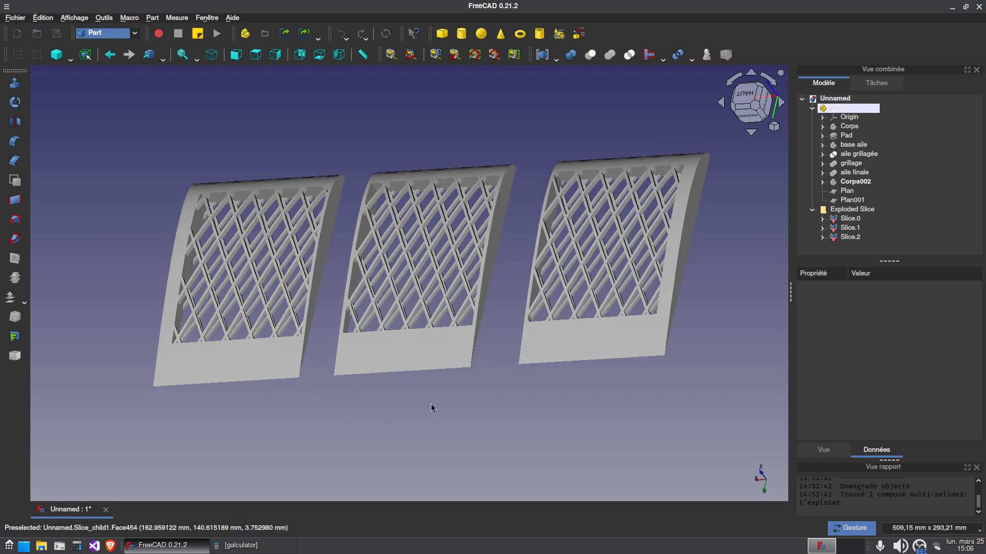
{"action": "left_click_drag", "start_coordinate": [431, 408], "coordinate": [556, 385]}
{"action": "left_click_drag", "start_coordinate": [323, 349], "coordinate": [447, 299]}
{"action": "left_click_drag", "start_coordinate": [625, 286], "coordinate": [505, 316]}
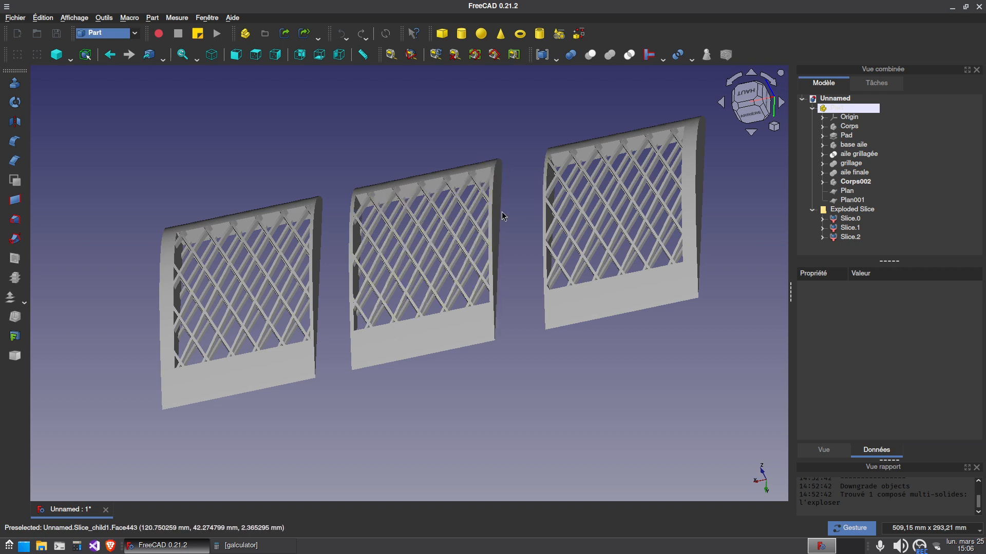
{"action": "scroll", "coordinate": [322, 235], "scroll_direction": "up", "scroll_amount": 6}
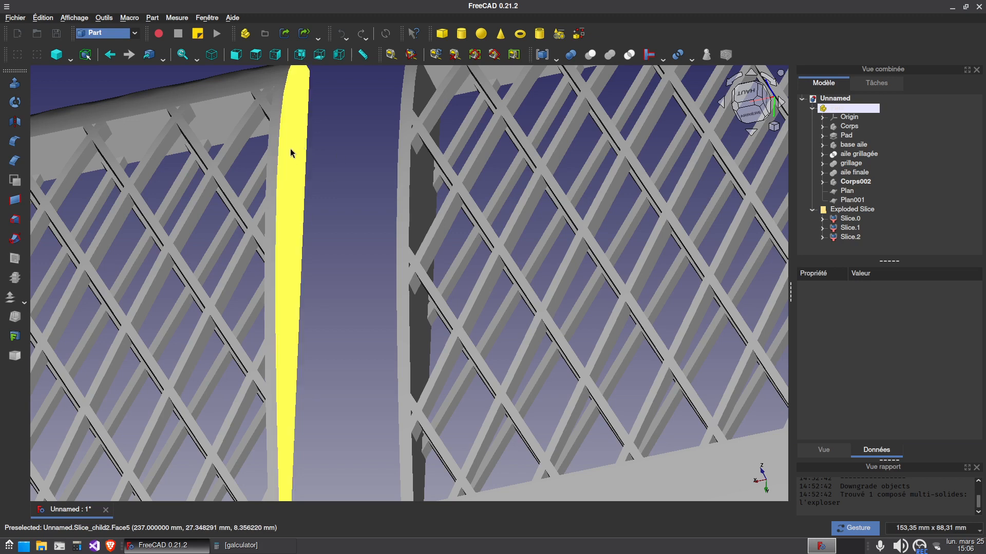
{"action": "scroll", "coordinate": [306, 288], "scroll_direction": "down", "scroll_amount": 3}
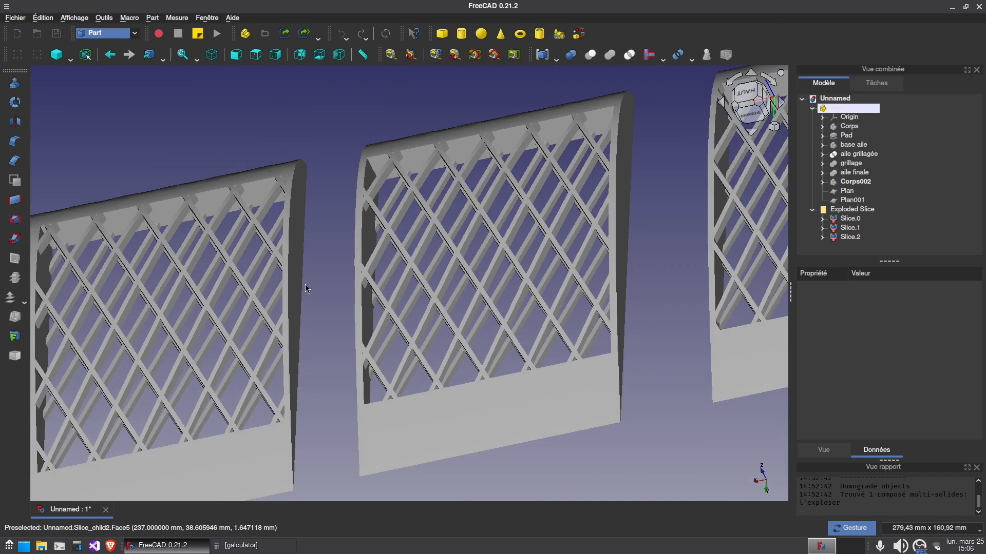
{"action": "left_click_drag", "start_coordinate": [333, 334], "coordinate": [70, 350]}
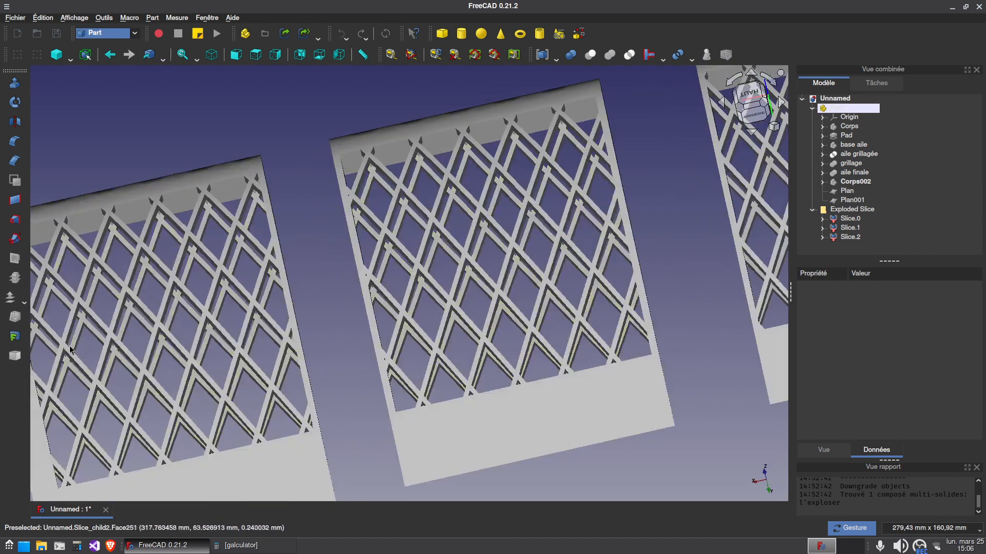
{"action": "scroll", "coordinate": [374, 326], "scroll_direction": "down", "scroll_amount": 4}
{"action": "right_click_drag", "start_coordinate": [482, 396], "coordinate": [424, 398]}
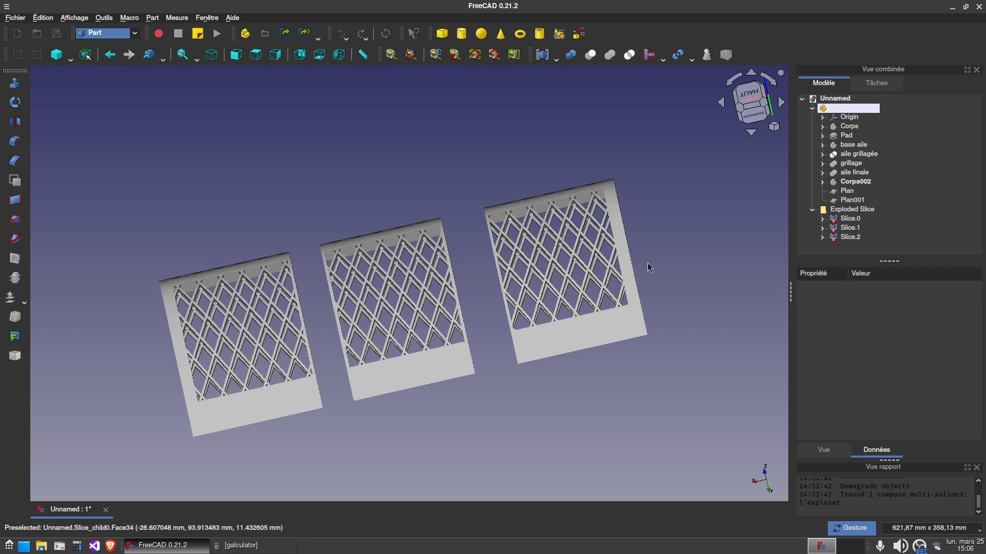
{"action": "left_click_drag", "start_coordinate": [310, 305], "coordinate": [530, 384]}
{"action": "left_click_drag", "start_coordinate": [672, 311], "coordinate": [693, 325]}
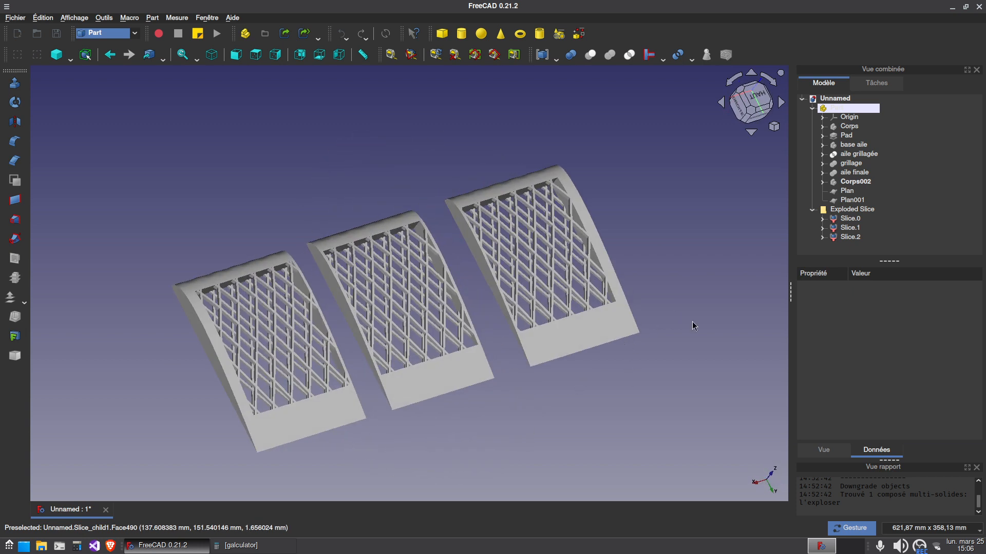
Switch to the desktop and create a folder named freecad there
{"action": "left_click", "coordinate": [856, 219]}
{"action": "left_click", "coordinate": [192, 545]}
{"action": "right_click", "coordinate": [190, 147]}
{"action": "left_click", "coordinate": [255, 157]}
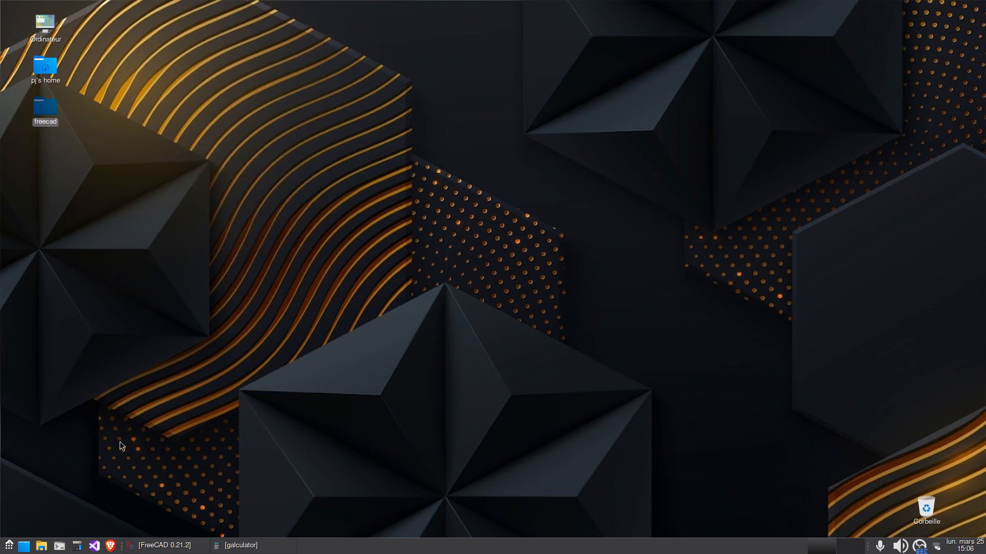
Return to FreeCAD and save the document as demaile in the freecad folder on the desktop
{"action": "left_click", "coordinate": [164, 545]}
{"action": "left_click", "coordinate": [15, 17]}
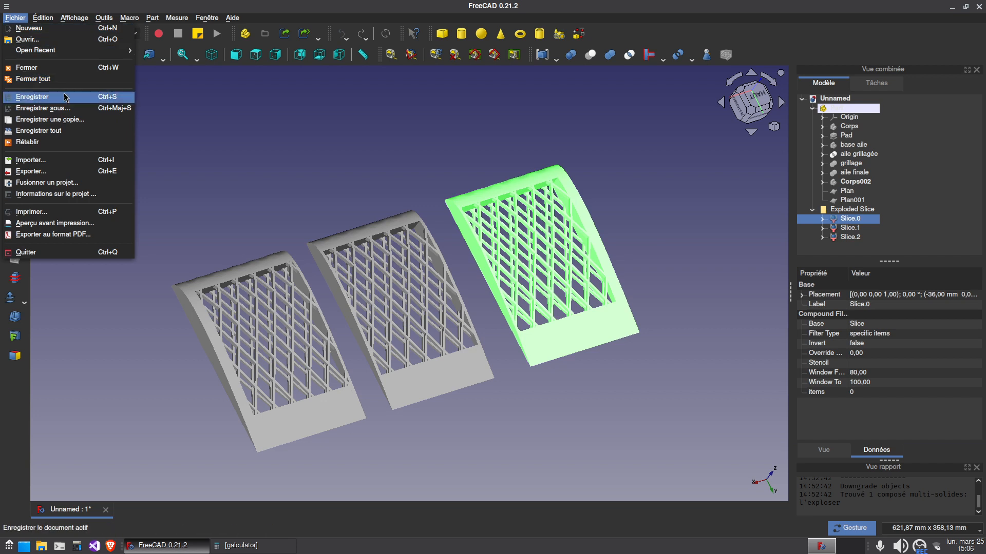
{"action": "left_click", "coordinate": [32, 97]}
{"action": "left_click", "coordinate": [149, 122]}
{"action": "left_click", "coordinate": [269, 135]}
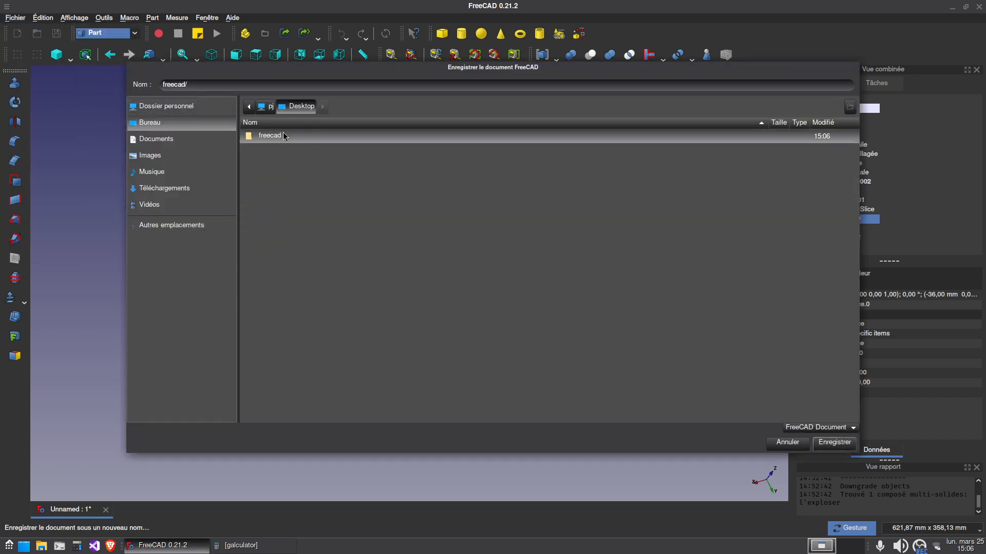
{"action": "double_click", "coordinate": [284, 136]}
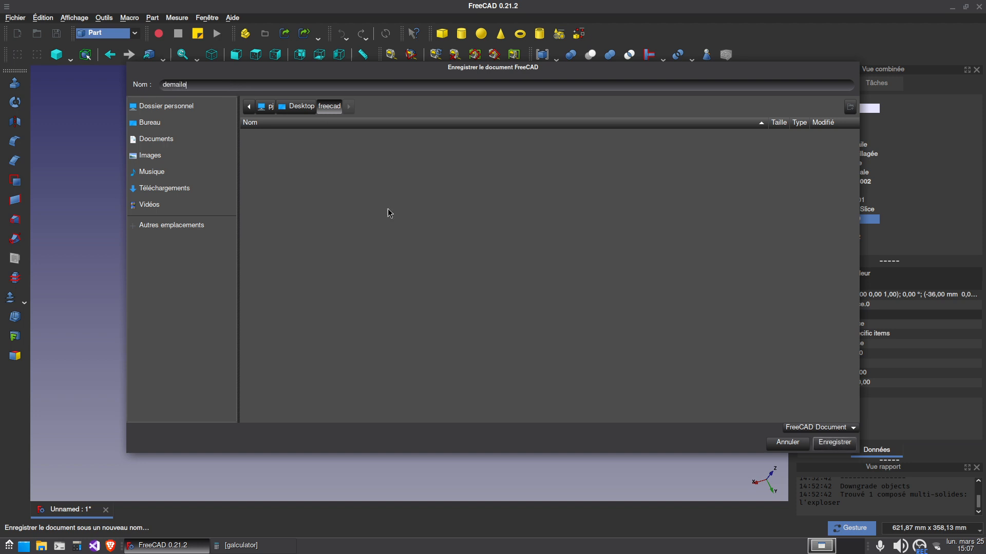
{"action": "key", "text": "Return"}
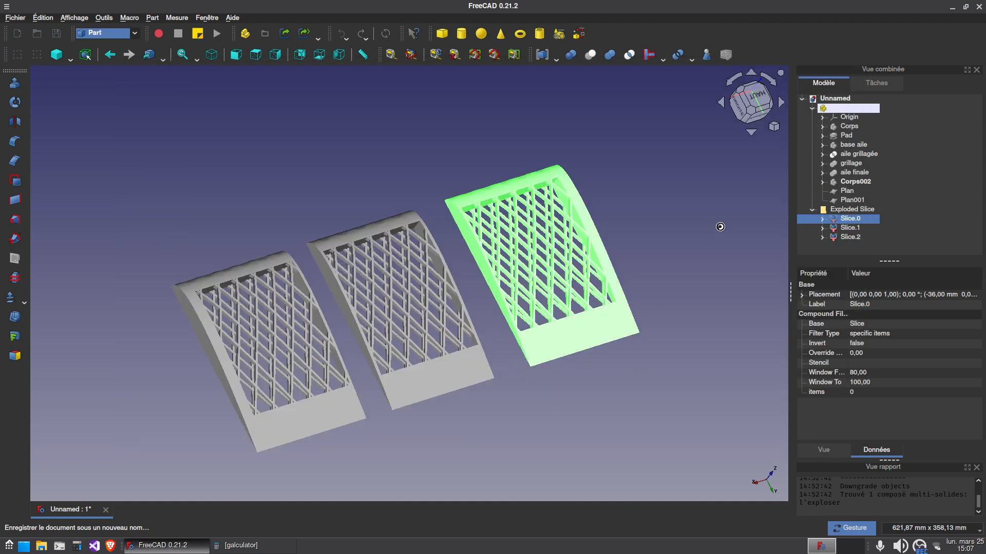
Export the Slice.0 wing section as the STL mesh demaile-Slice.0.stl in the freecad folder on the desktop
{"action": "left_click", "coordinate": [638, 234]}
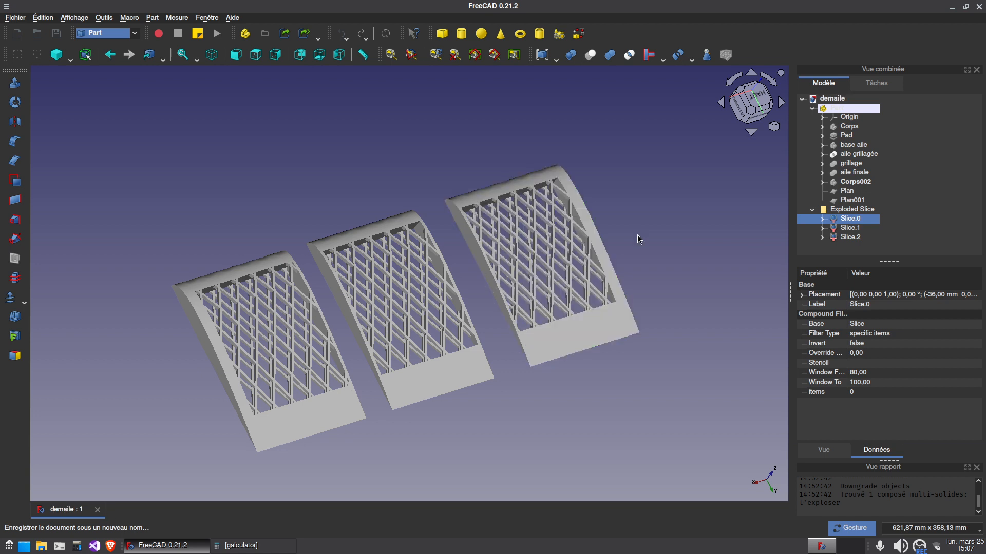
{"action": "left_click", "coordinate": [850, 219]}
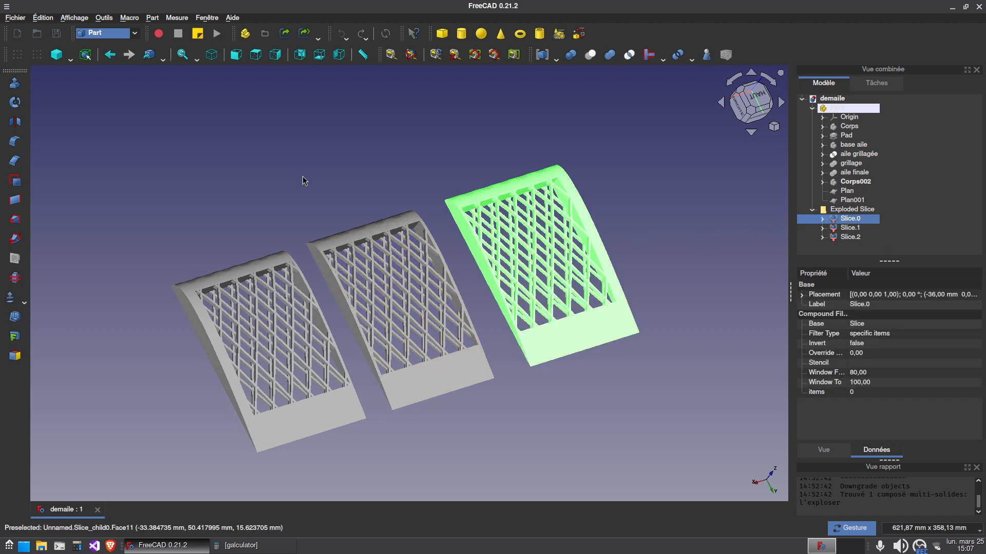
{"action": "left_click", "coordinate": [14, 22]}
{"action": "left_click", "coordinate": [31, 164]}
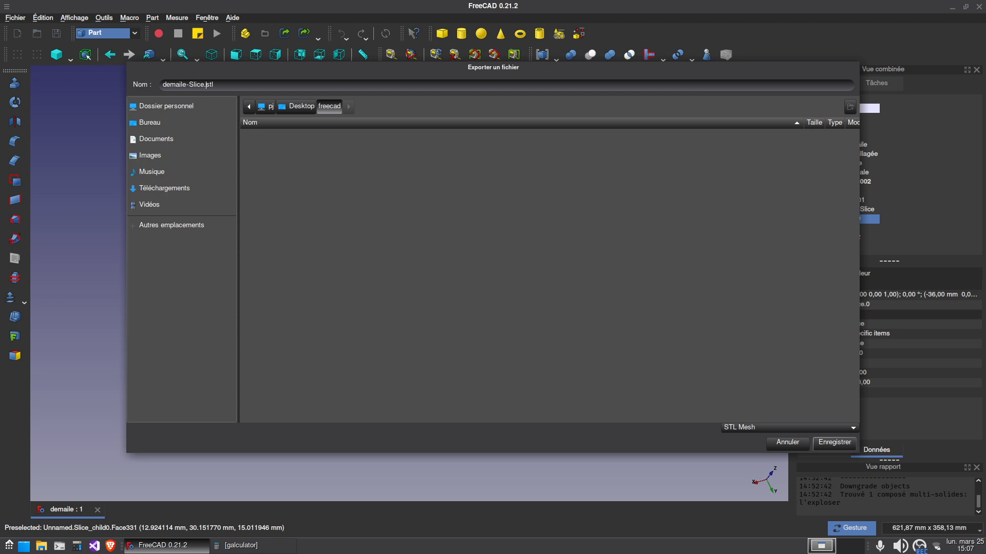
{"action": "left_click", "coordinate": [834, 442]}
Export the middle section, Slice.1, as demaile-Slice.1.stl in the same folder
{"action": "left_click", "coordinate": [849, 227]}
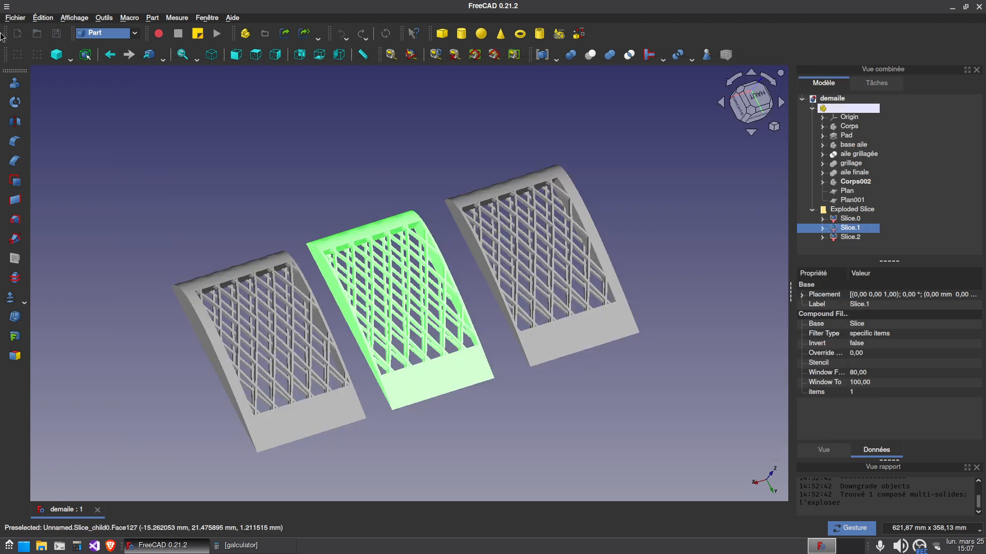
{"action": "left_click", "coordinate": [15, 18]}
{"action": "left_click", "coordinate": [43, 172]}
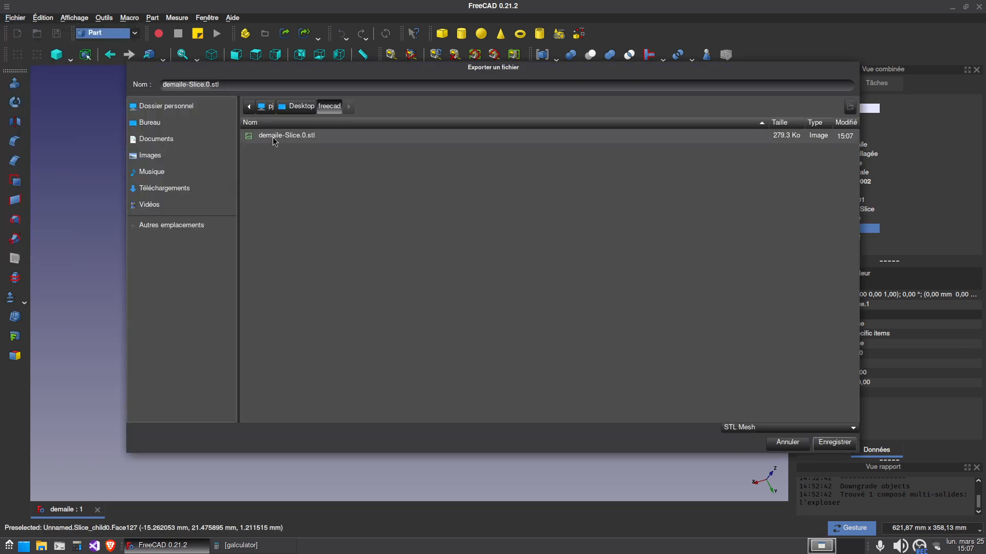
{"action": "key", "text": "BackSpace"}
{"action": "type", "text": "1"}
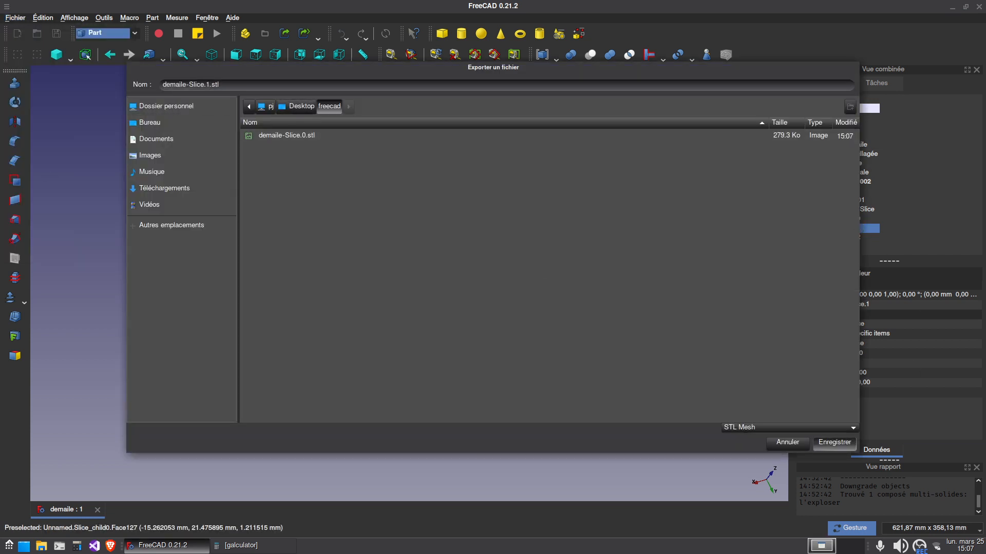
{"action": "key", "text": "Return"}
Export the remaining end section, Slice.2, as demaile-Slice.2.stl in the freecad folder, leaving nothing selected in the model
{"action": "left_click", "coordinate": [849, 236]}
{"action": "left_click", "coordinate": [15, 18]}
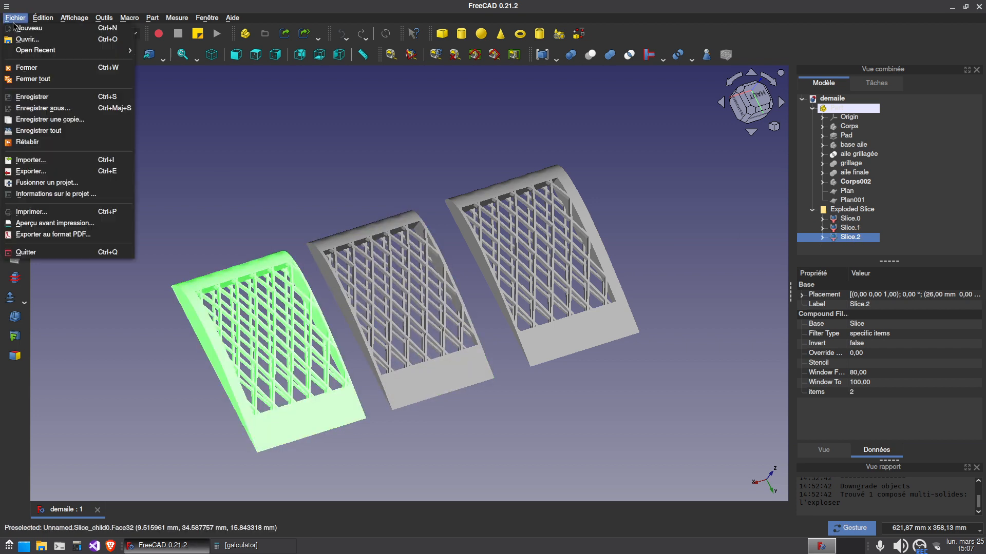
{"action": "left_click", "coordinate": [50, 171]}
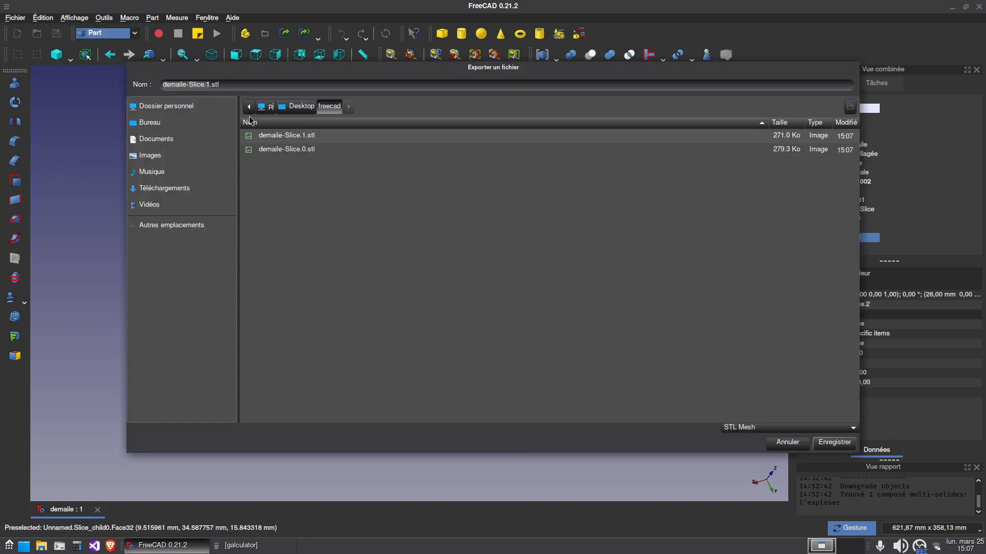
{"action": "key", "text": "BackSpace"}
{"action": "type", "text": "2"}
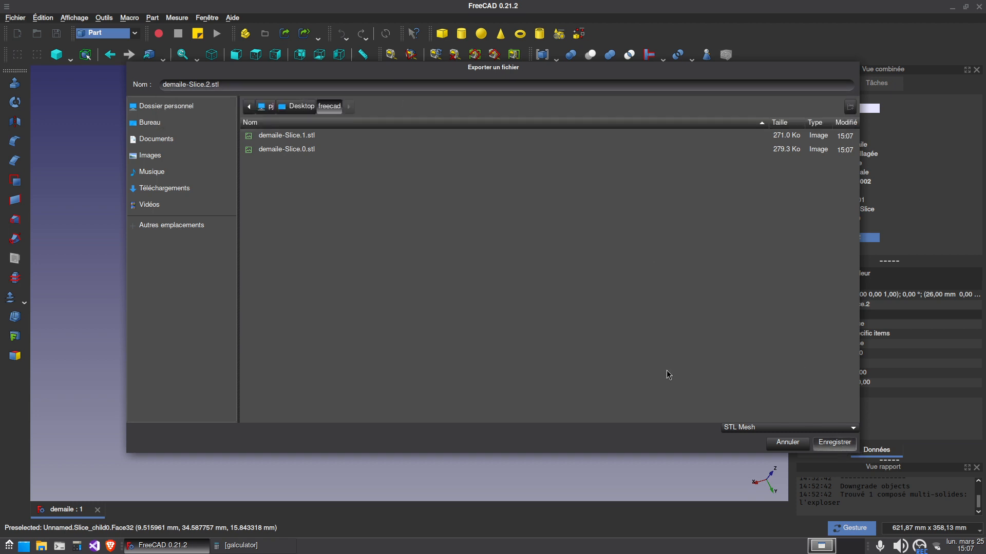
{"action": "key", "text": "Return"}
{"action": "left_click_drag", "start_coordinate": [666, 265], "coordinate": [588, 276]}
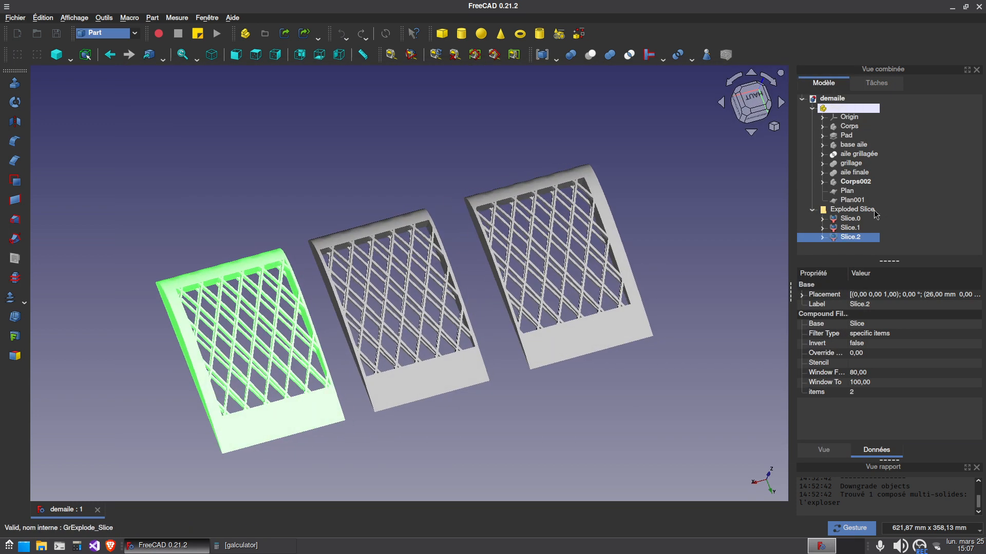
{"action": "left_click", "coordinate": [358, 341]}
Minimize FreeCAD and launch PrusaSlicer from the graphics applications
{"action": "left_click", "coordinate": [180, 546]}
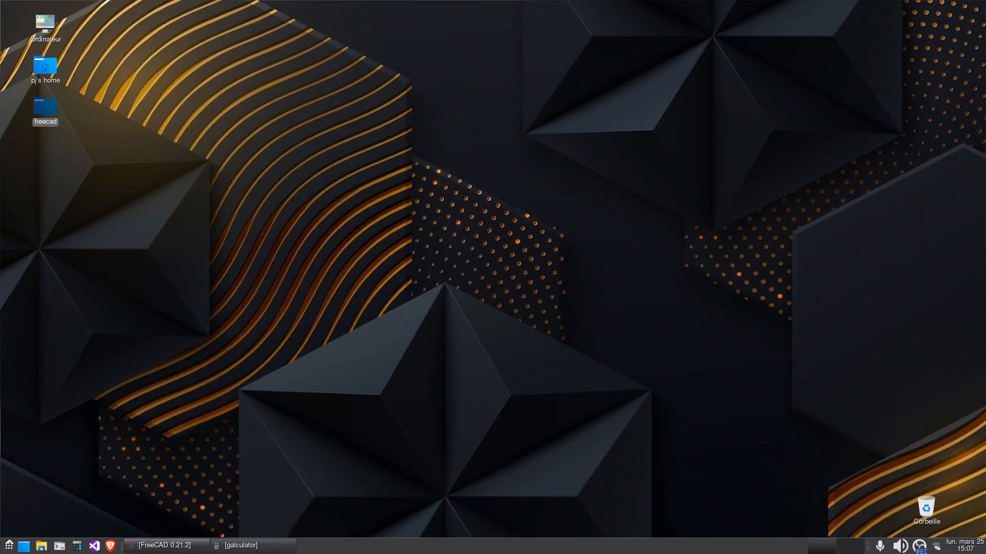
{"action": "left_click", "coordinate": [9, 544]}
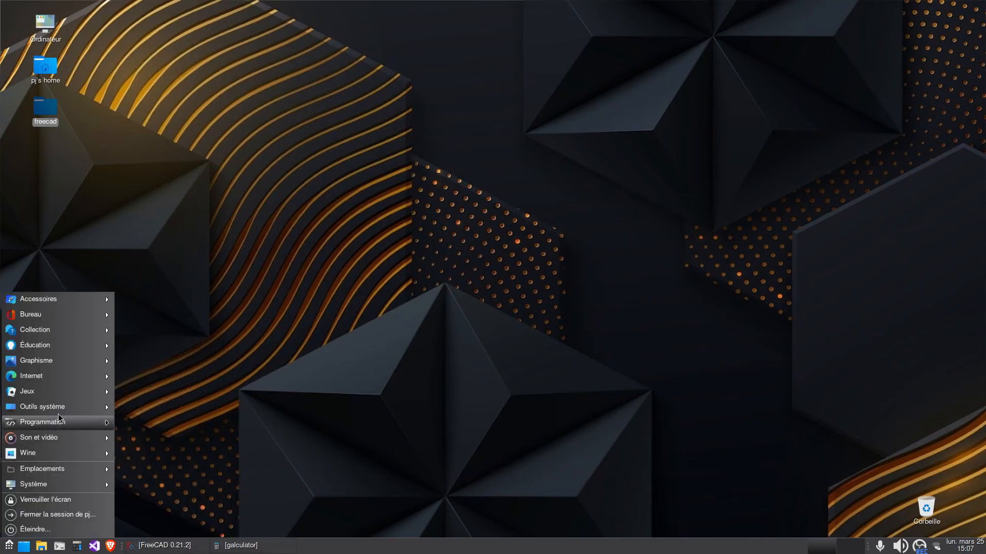
{"action": "mouse_move", "coordinate": [60, 410]}
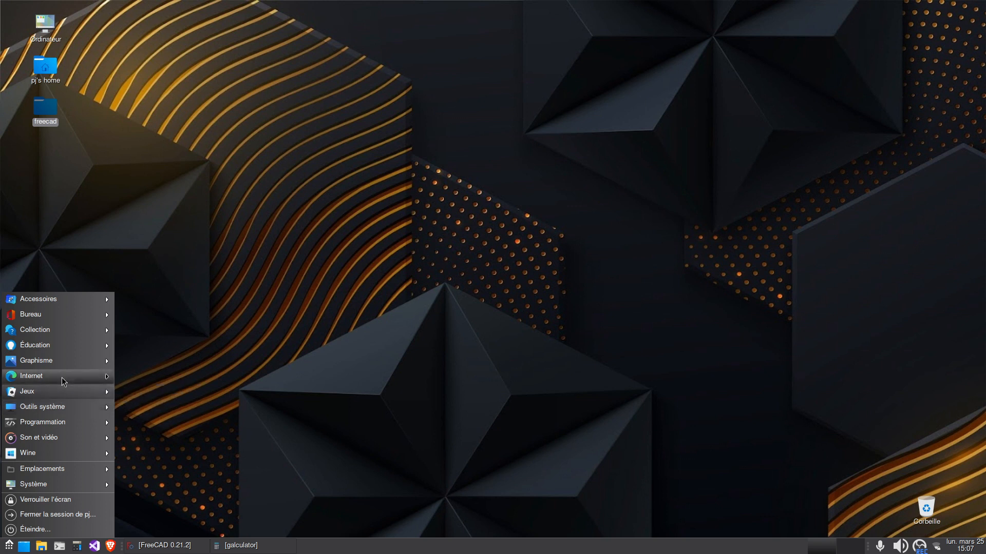
{"action": "mouse_move", "coordinate": [68, 363]}
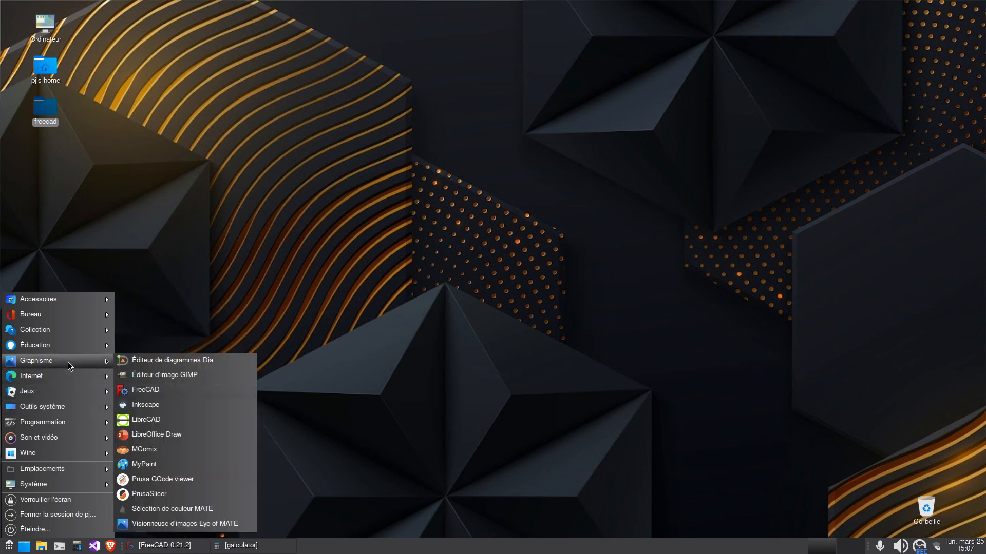
{"action": "left_click", "coordinate": [154, 494]}
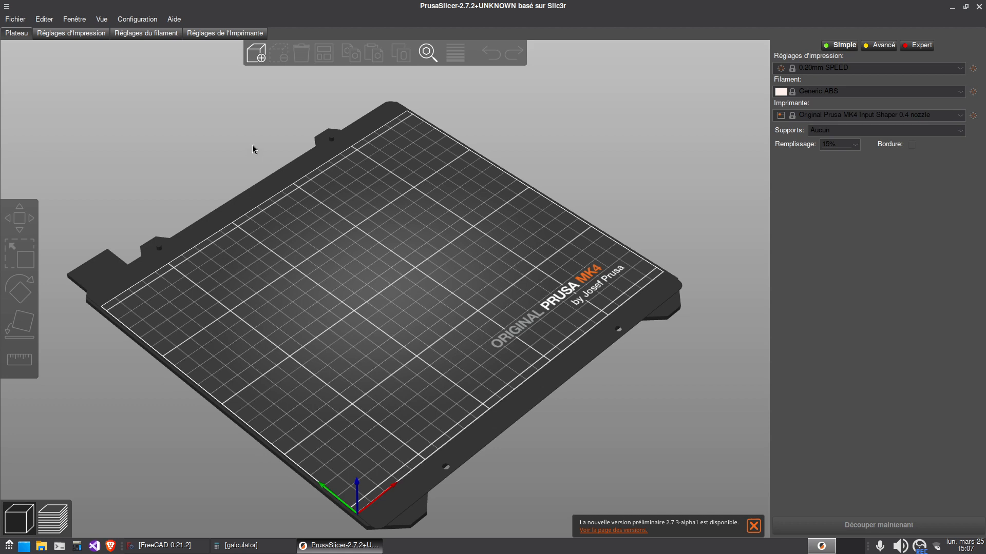
Import demaile-Slice.0.stl onto the print bed and stand it upright on its flat end face with Place on Face
{"action": "left_click", "coordinate": [256, 53]}
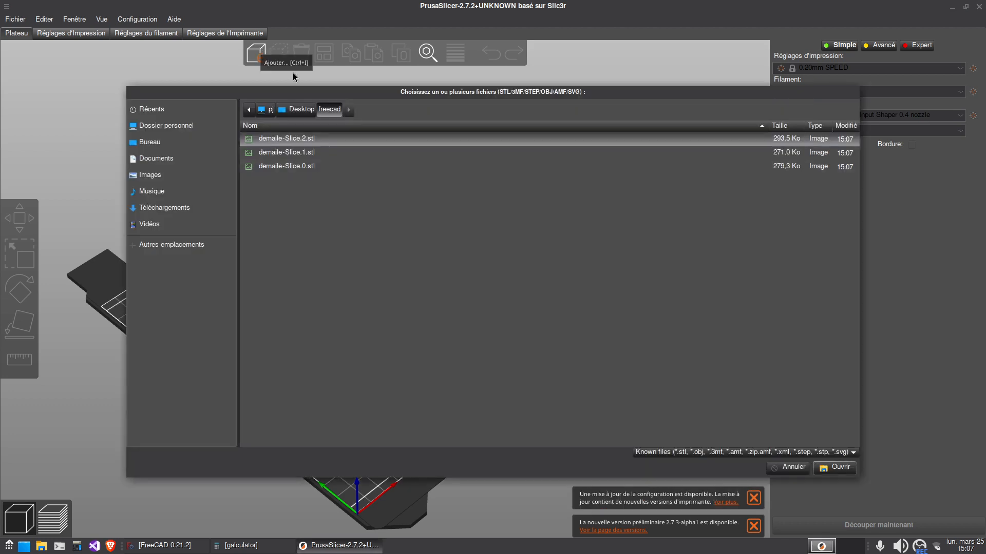
{"action": "double_click", "coordinate": [302, 166]}
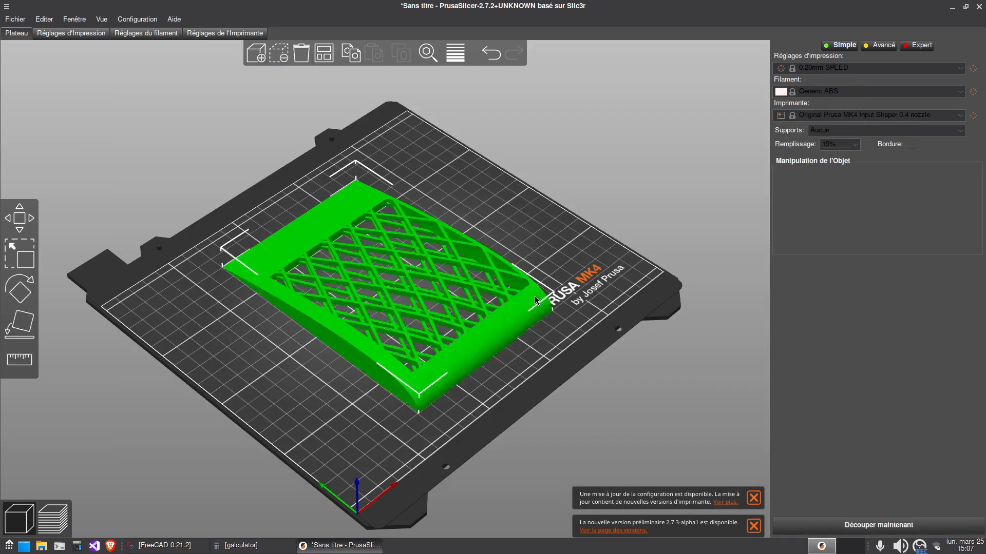
{"action": "left_click_drag", "start_coordinate": [510, 377], "coordinate": [513, 377]}
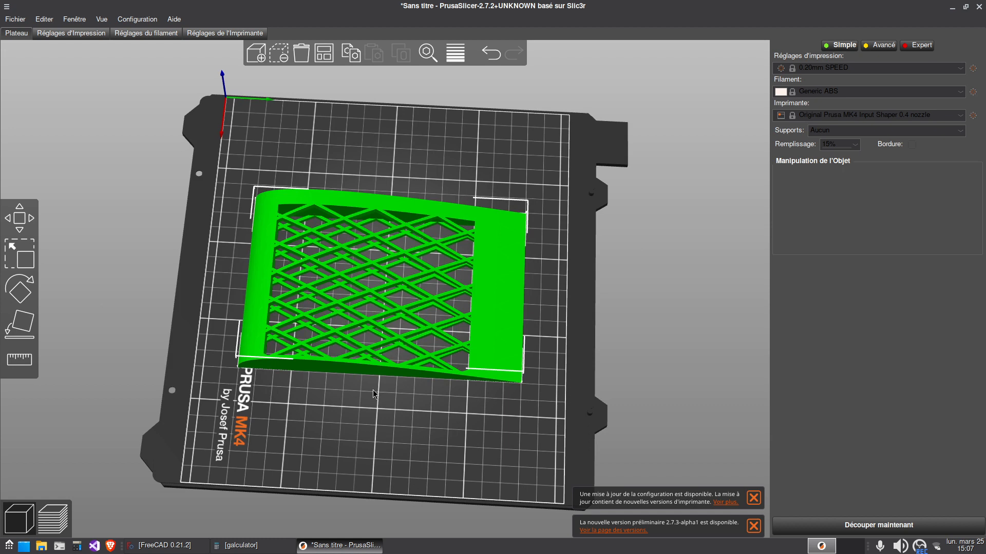
{"action": "left_click_drag", "start_coordinate": [403, 429], "coordinate": [421, 405]}
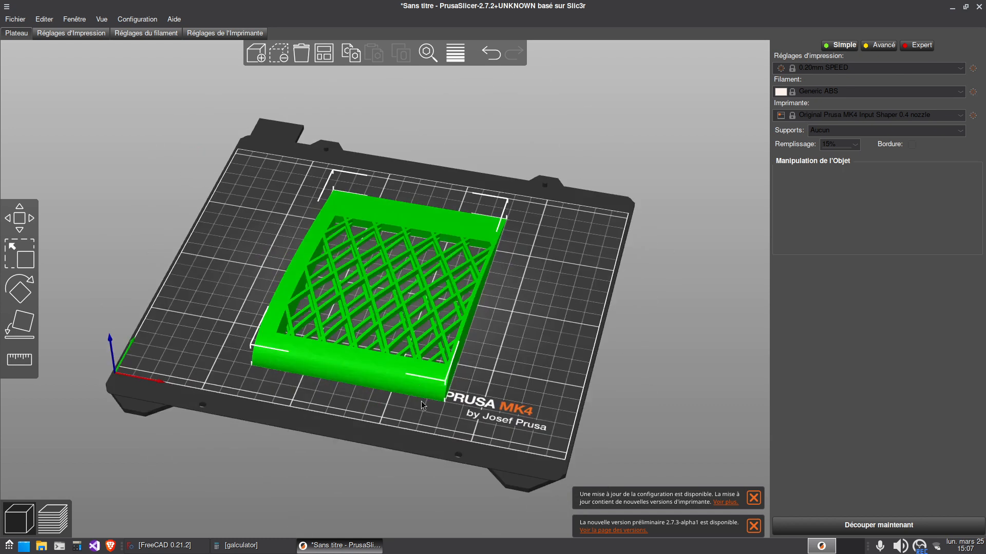
{"action": "left_click", "coordinate": [25, 324]}
{"action": "left_click_drag", "start_coordinate": [547, 366], "coordinate": [492, 351]}
{"action": "left_click", "coordinate": [426, 330]}
{"action": "left_click", "coordinate": [233, 367]}
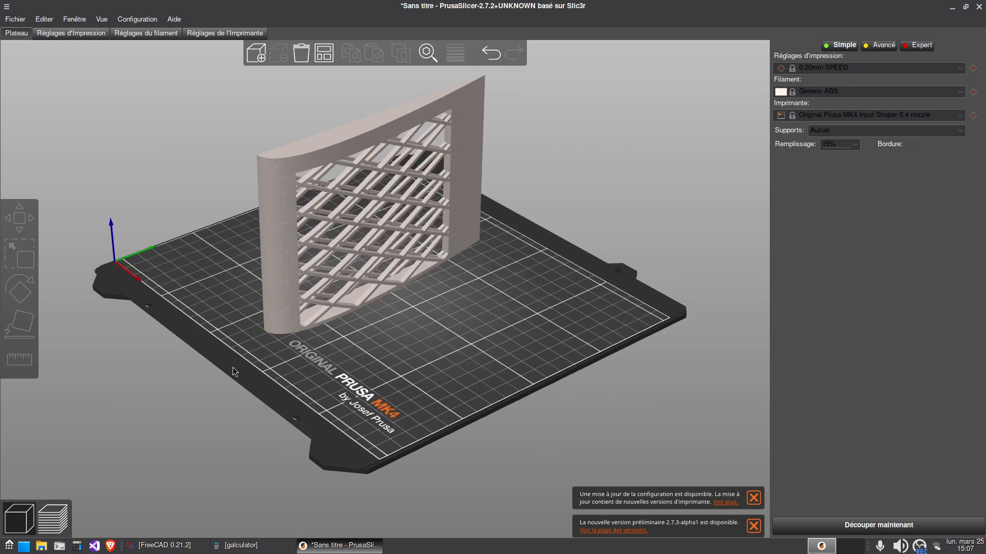
{"action": "left_click_drag", "start_coordinate": [233, 368], "coordinate": [257, 302]}
Add demaile-Slice.1.stl to the bed and stand it on its flat end face beside the first section
{"action": "left_click", "coordinate": [254, 58]}
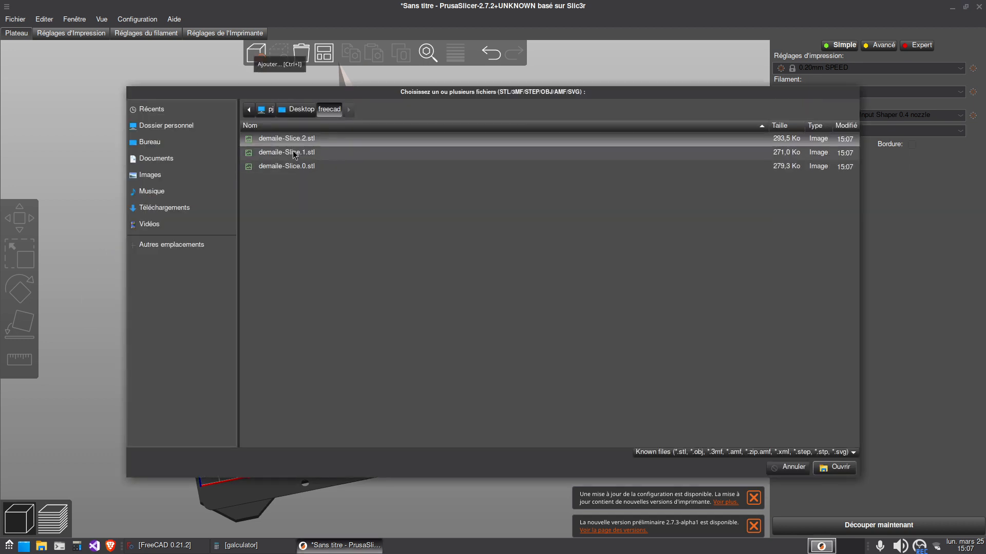
{"action": "double_click", "coordinate": [359, 155]}
{"action": "left_click_drag", "start_coordinate": [554, 333], "coordinate": [517, 336]}
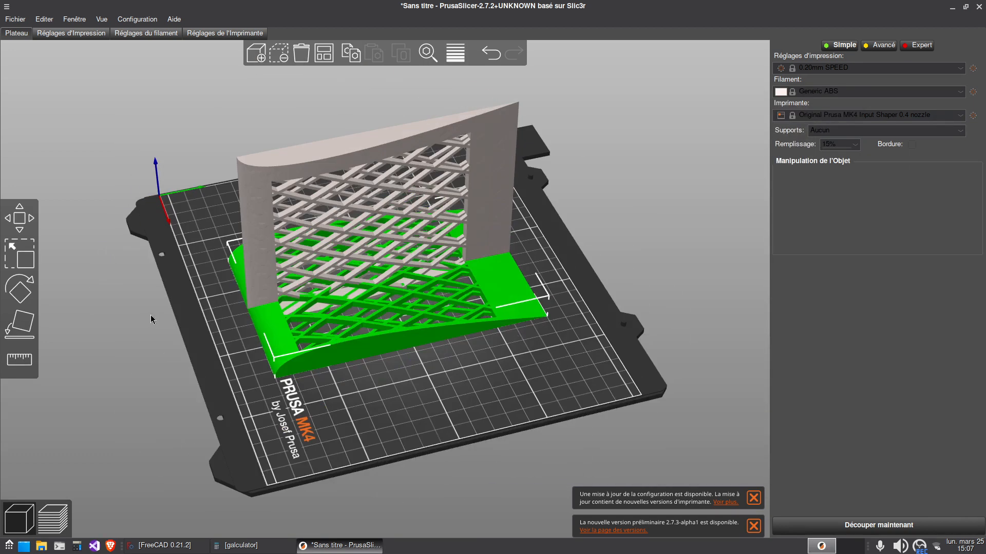
{"action": "left_click", "coordinate": [23, 326]}
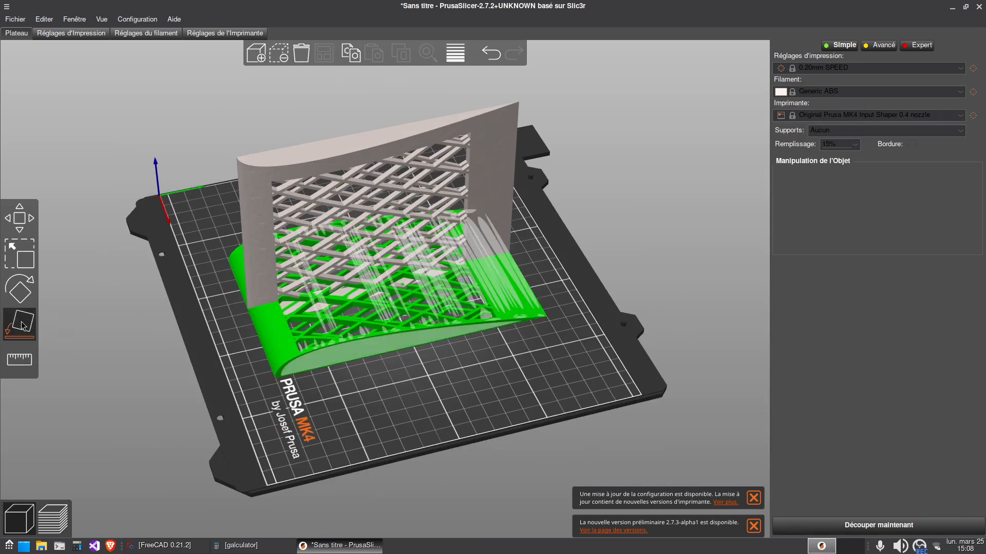
{"action": "left_click", "coordinate": [353, 375]}
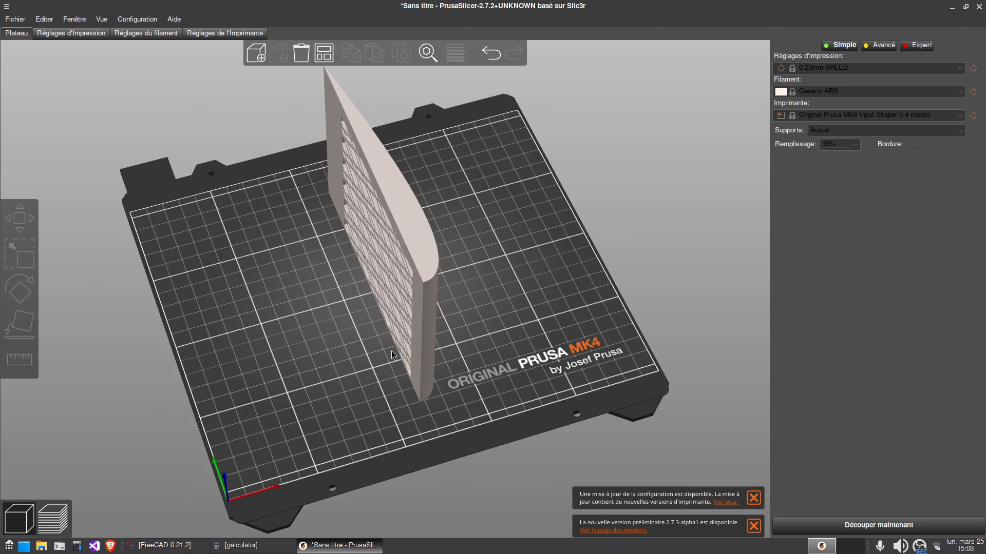
{"action": "left_click_drag", "start_coordinate": [408, 334], "coordinate": [506, 311]}
{"action": "left_click", "coordinate": [309, 257]}
Import demaile-Slice.0.stl again, place this copy on its flat end face and move it clear of the other two sections
{"action": "left_click", "coordinate": [252, 50]}
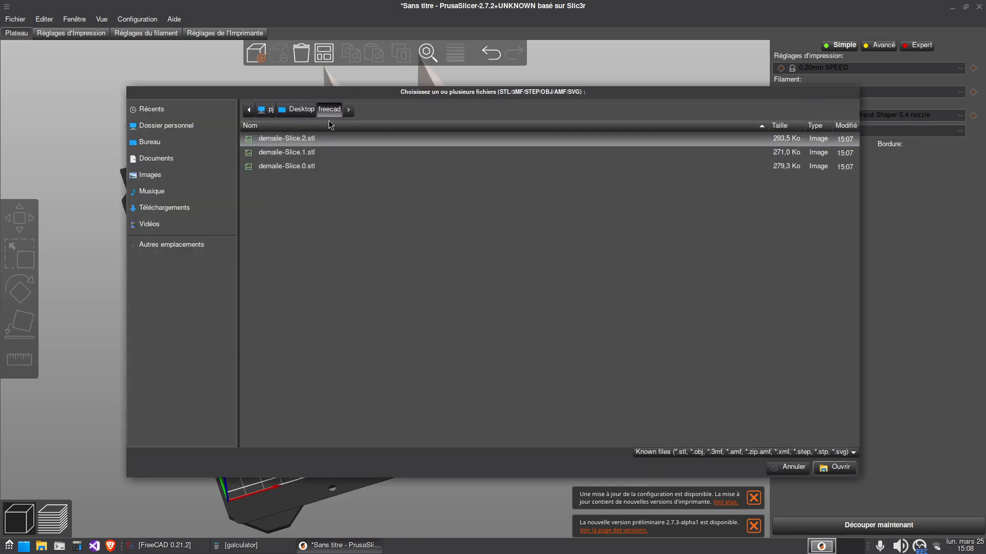
{"action": "double_click", "coordinate": [282, 167]}
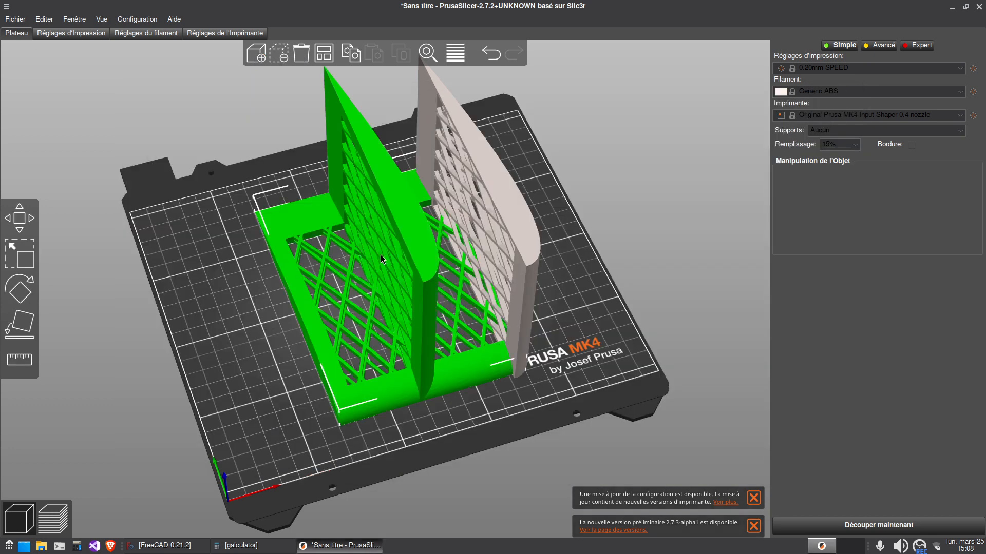
{"action": "left_click", "coordinate": [28, 318]}
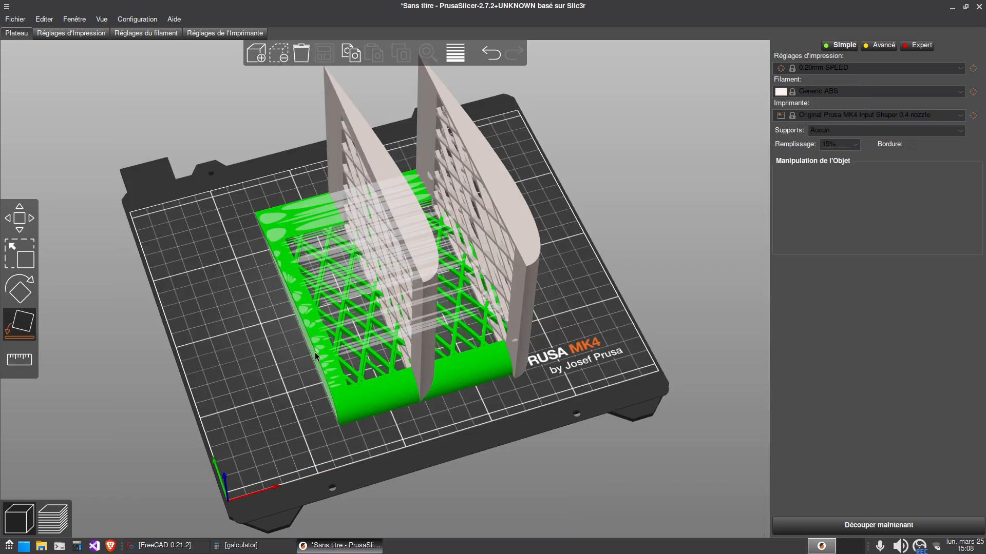
{"action": "left_click", "coordinate": [313, 353]}
{"action": "left_click_drag", "start_coordinate": [425, 341], "coordinate": [320, 367]}
{"action": "mouse_move", "coordinate": [426, 387]}
{"action": "left_mouse_down"}
{"action": "mouse_move", "coordinate": [454, 353]}
{"action": "mouse_move", "coordinate": [427, 383]}
{"action": "mouse_move", "coordinate": [453, 378]}
{"action": "mouse_move", "coordinate": [418, 395]}
{"action": "mouse_move", "coordinate": [385, 389]}
{"action": "mouse_move", "coordinate": [435, 402]}
{"action": "mouse_move", "coordinate": [451, 394]}
{"action": "mouse_move", "coordinate": [442, 396]}
{"action": "left_mouse_up"}
{"action": "left_click", "coordinate": [430, 412]}
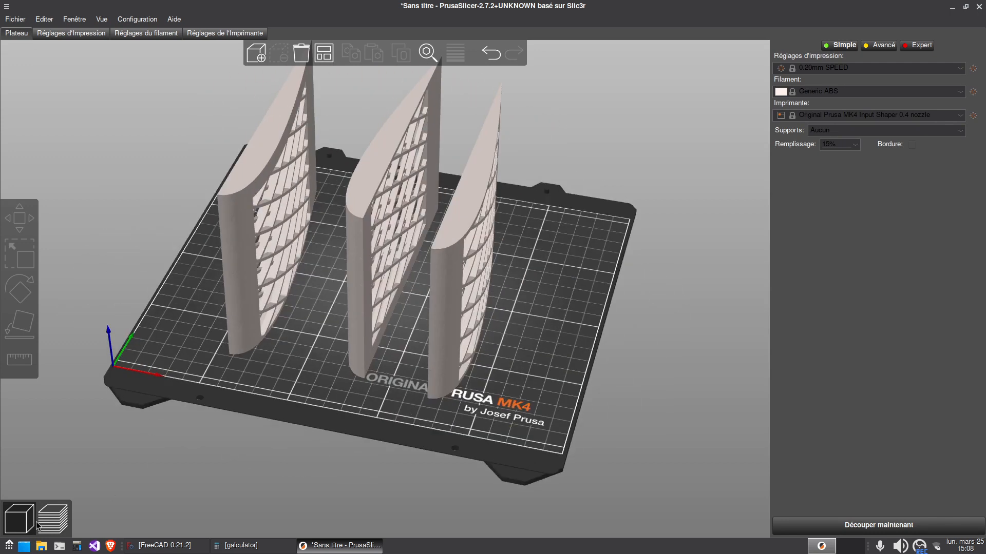
Dismiss the update notifications and examine the three upright sections on the print bed from several angles
{"action": "left_click_drag", "start_coordinate": [540, 411], "coordinate": [496, 416]}
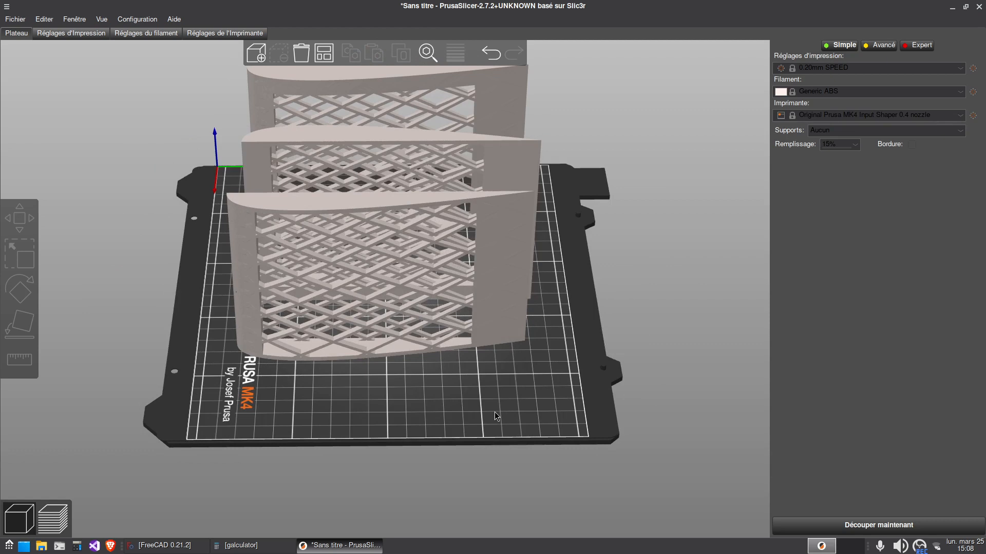
{"action": "left_click_drag", "start_coordinate": [422, 389], "coordinate": [486, 382]}
{"action": "left_click", "coordinate": [735, 508]}
{"action": "left_click_drag", "start_coordinate": [284, 372], "coordinate": [506, 364]}
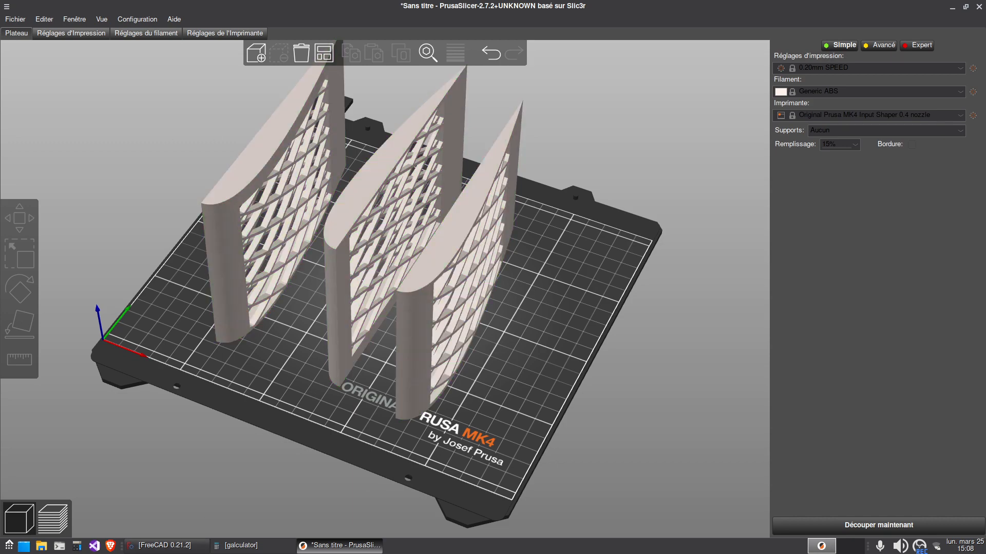
{"action": "key", "text": "alt+Tab"}
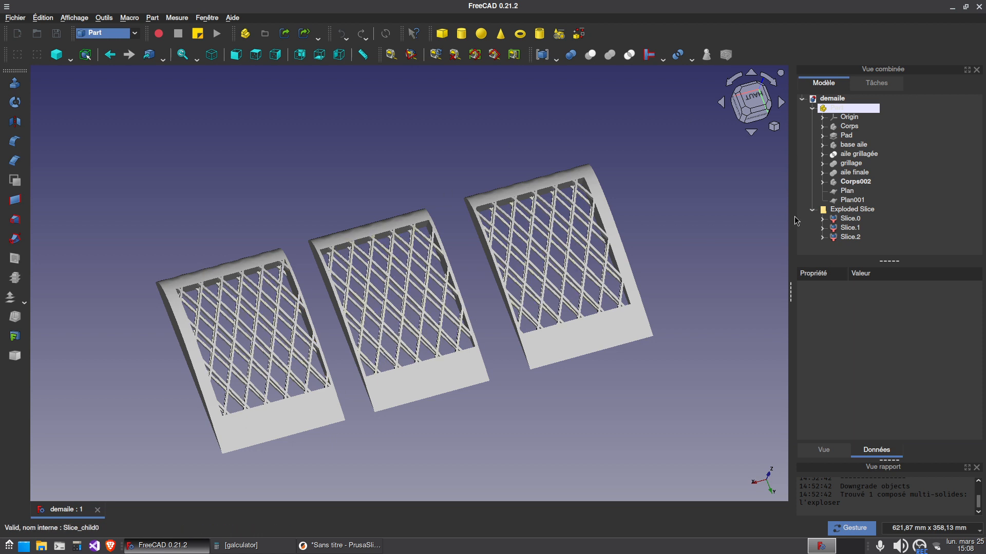
{"action": "left_click", "coordinate": [338, 545]}
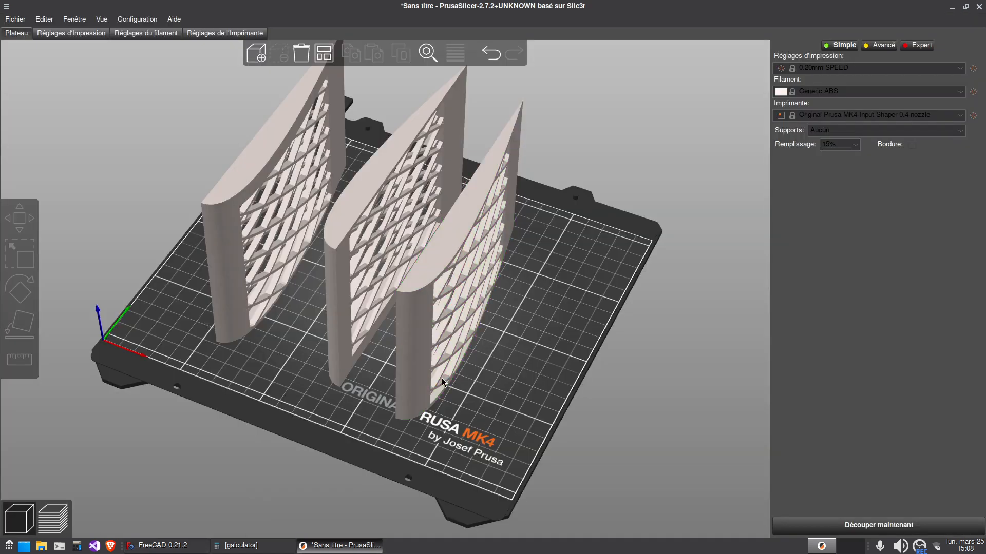
{"action": "left_click_drag", "start_coordinate": [269, 449], "coordinate": [302, 432]}
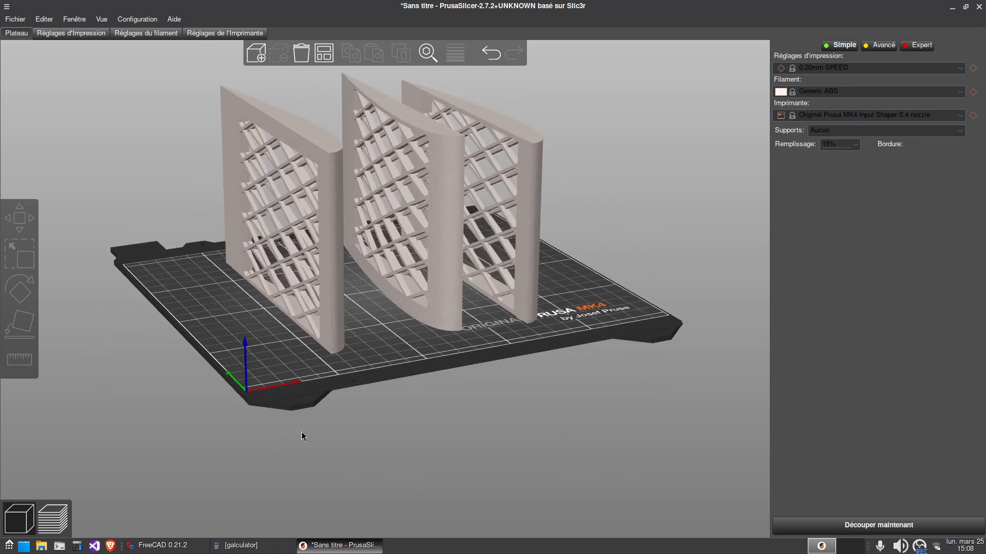
{"action": "left_click_drag", "start_coordinate": [269, 394], "coordinate": [410, 378]}
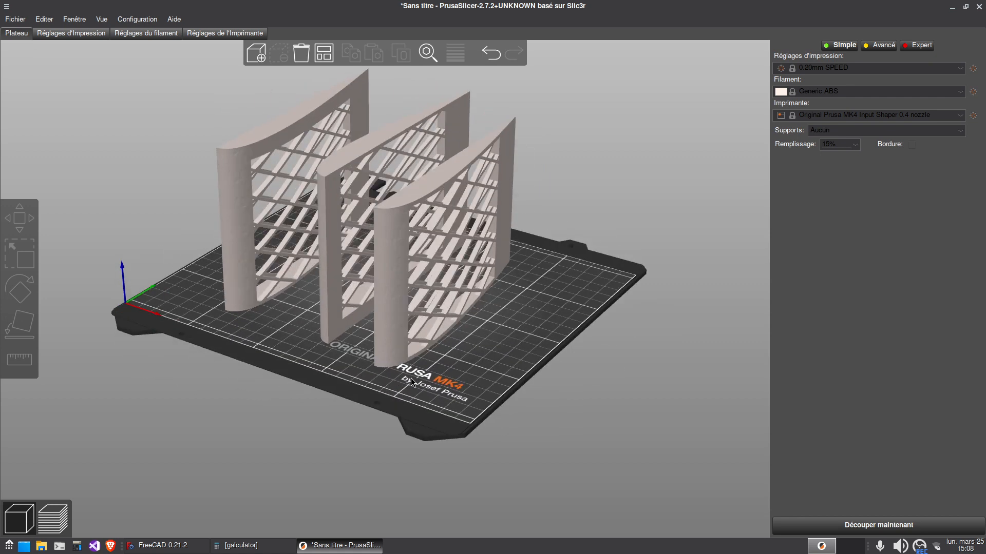
{"action": "left_click_drag", "start_coordinate": [273, 399], "coordinate": [291, 406]}
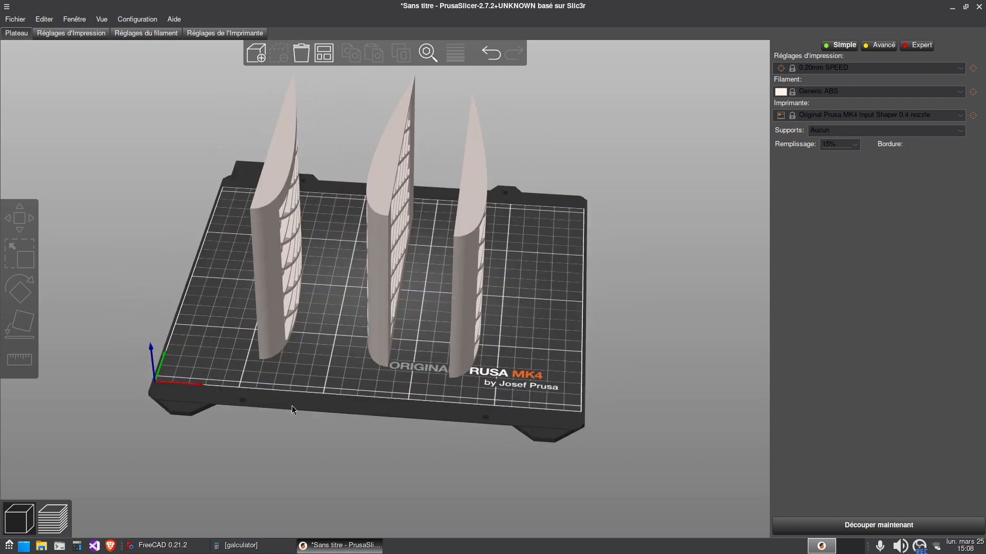
Switch to FreeCAD and examine the three separated wing sections from the rear and above
{"action": "left_click", "coordinate": [204, 540]}
{"action": "left_click_drag", "start_coordinate": [524, 398], "coordinate": [521, 398]}
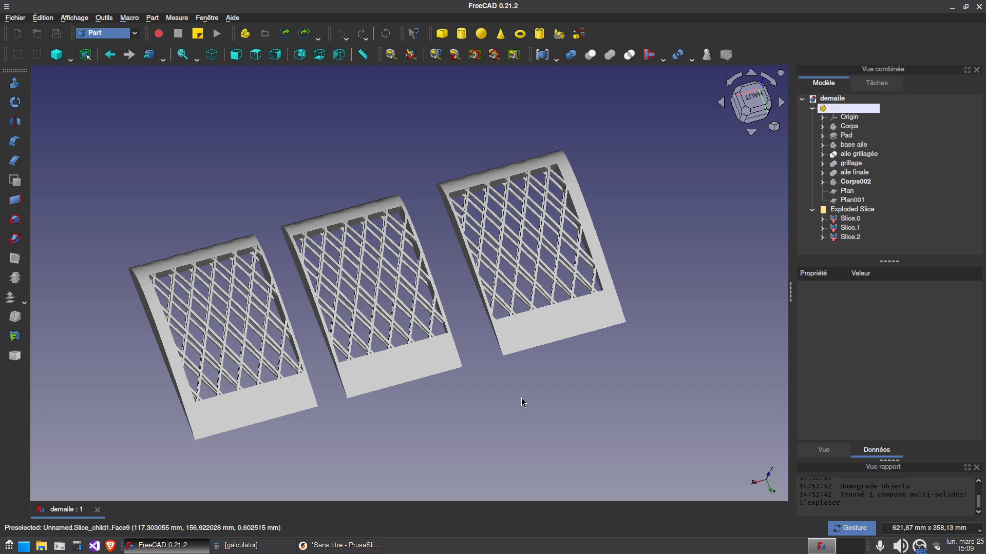
{"action": "left_click_drag", "start_coordinate": [622, 396], "coordinate": [306, 368]}
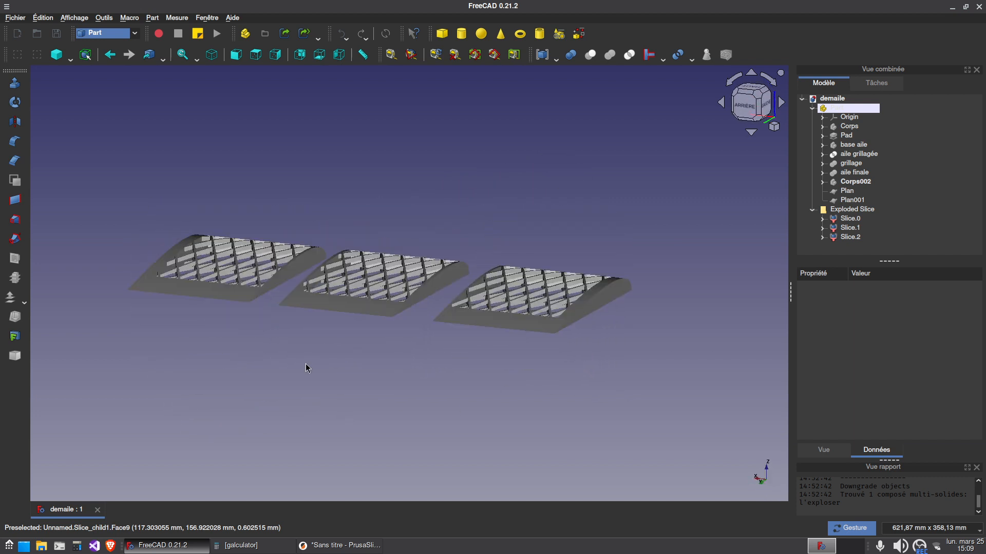
{"action": "left_click_drag", "start_coordinate": [512, 390], "coordinate": [434, 379]}
{"action": "mouse_move", "coordinate": [377, 548]}
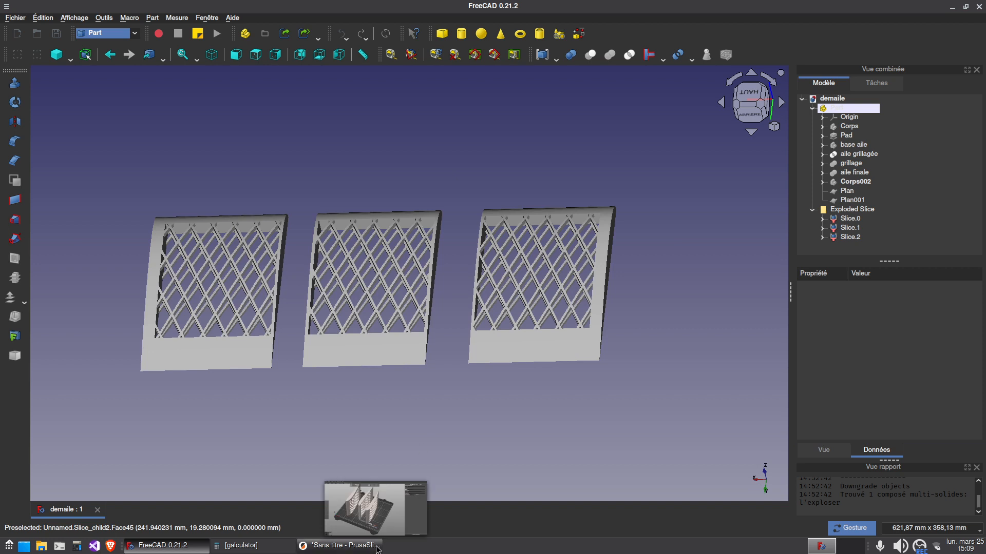